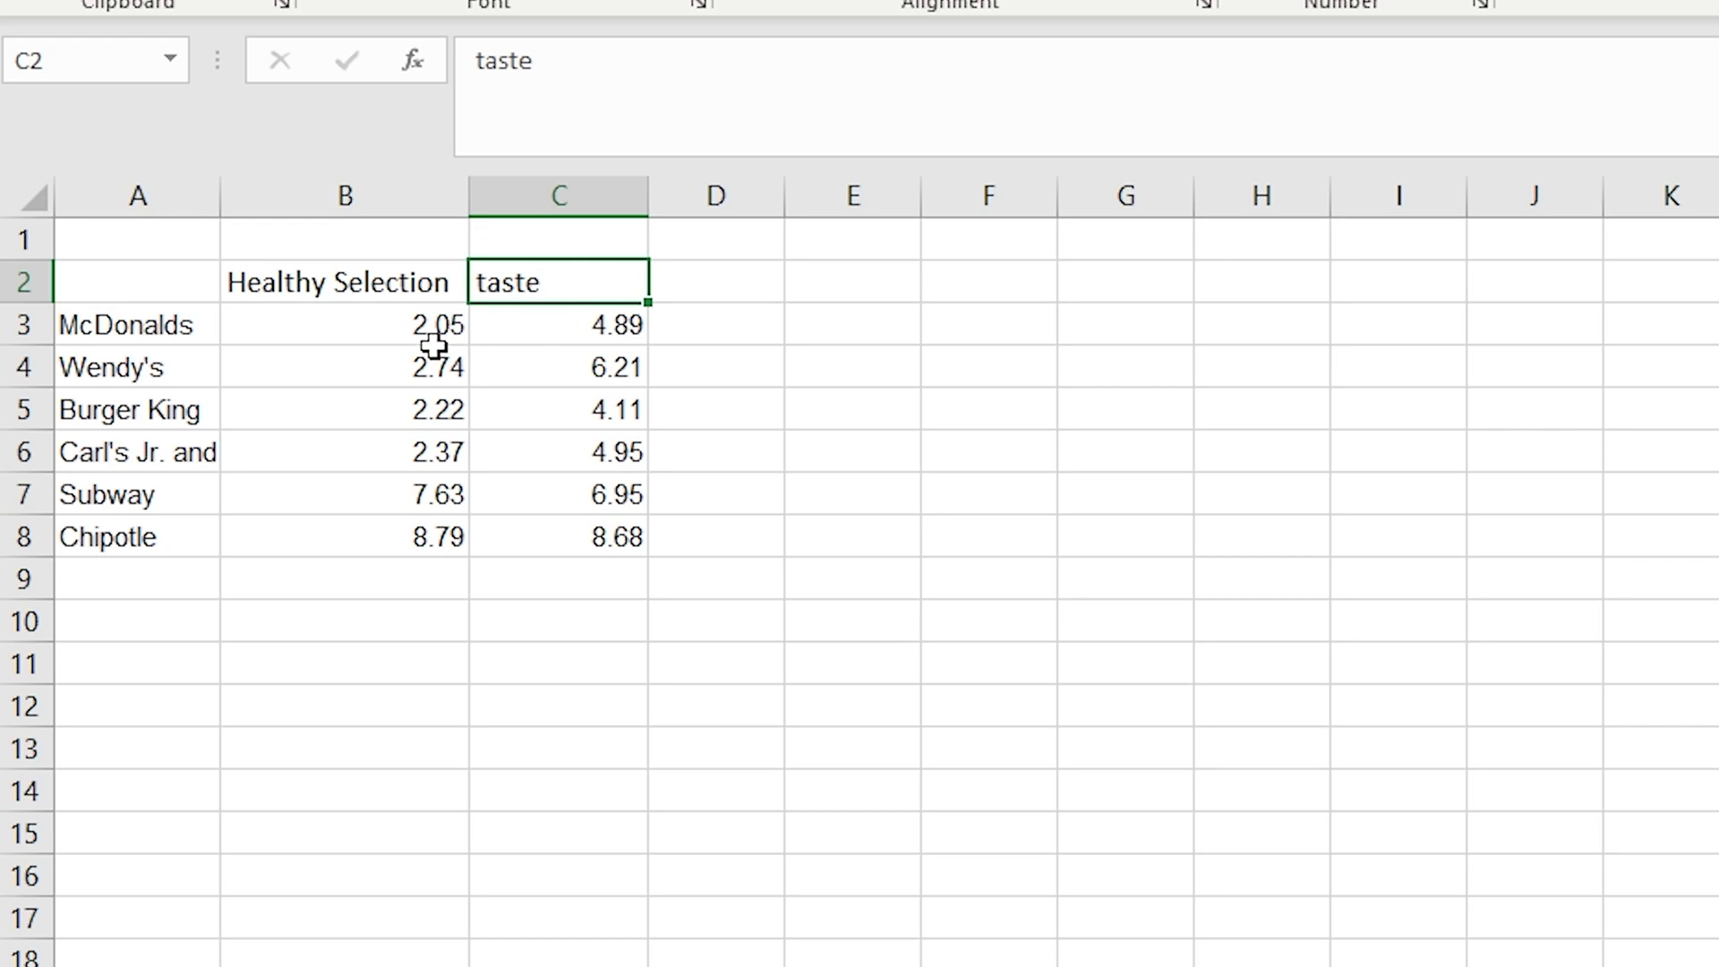
{"action": "left_click", "coordinate": [417, 338]}
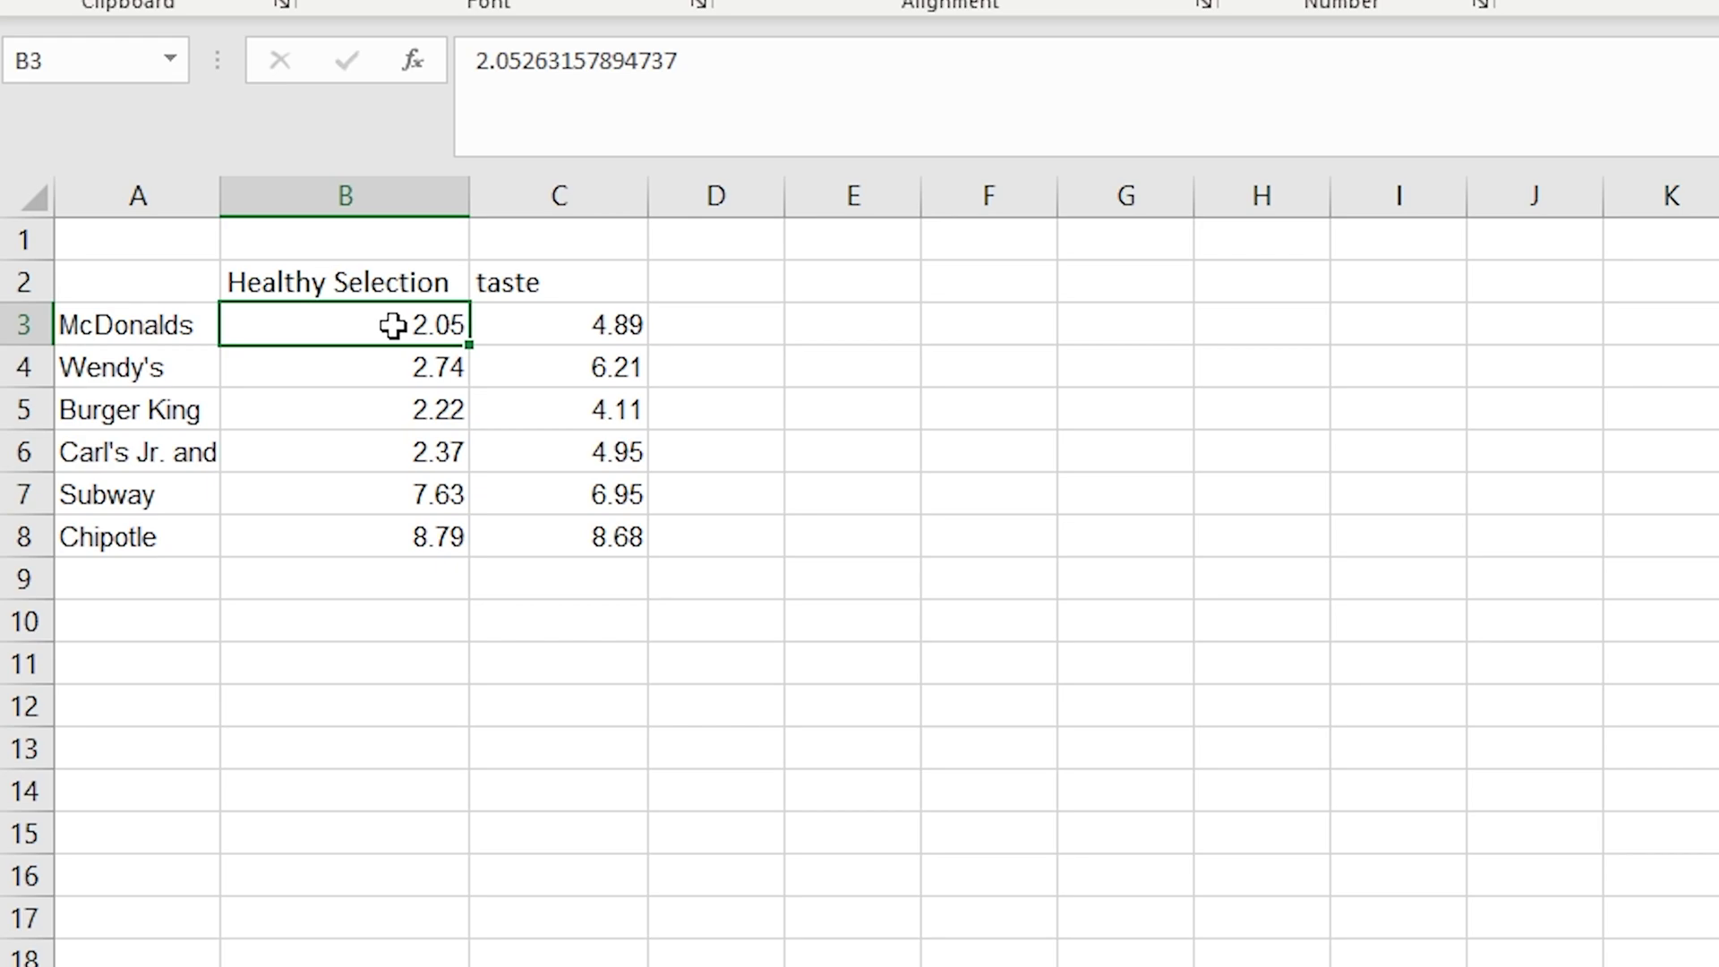
{"action": "left_click", "coordinate": [583, 320]}
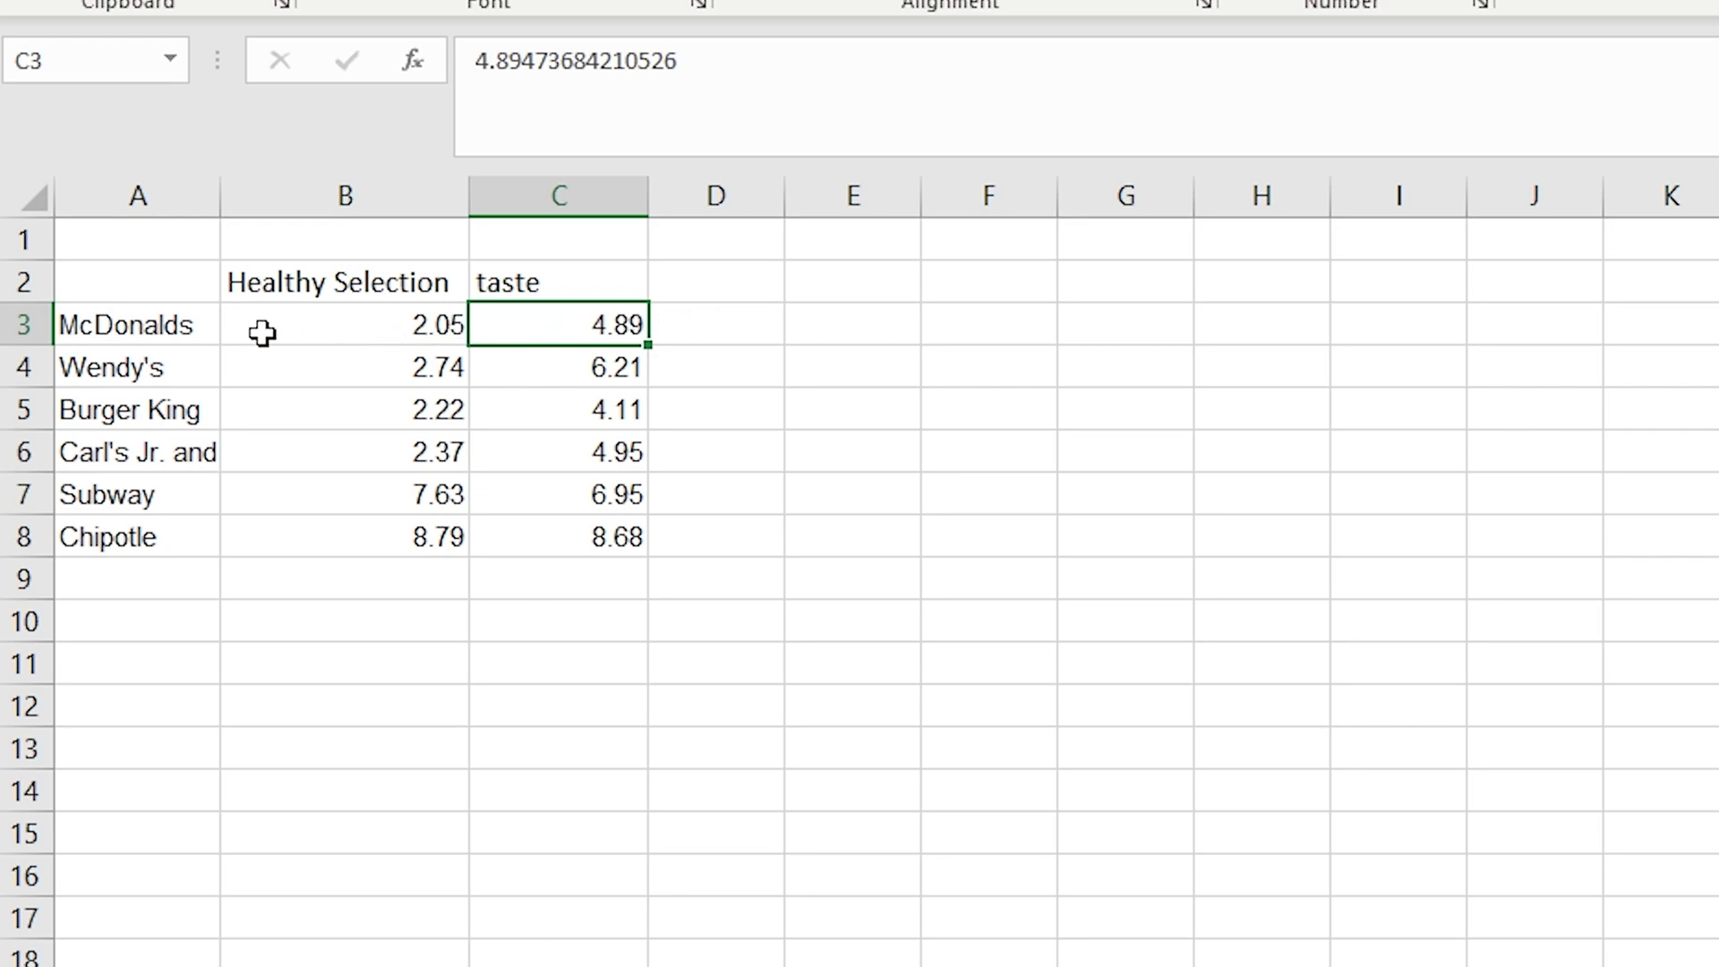
{"action": "left_click", "coordinate": [178, 326]}
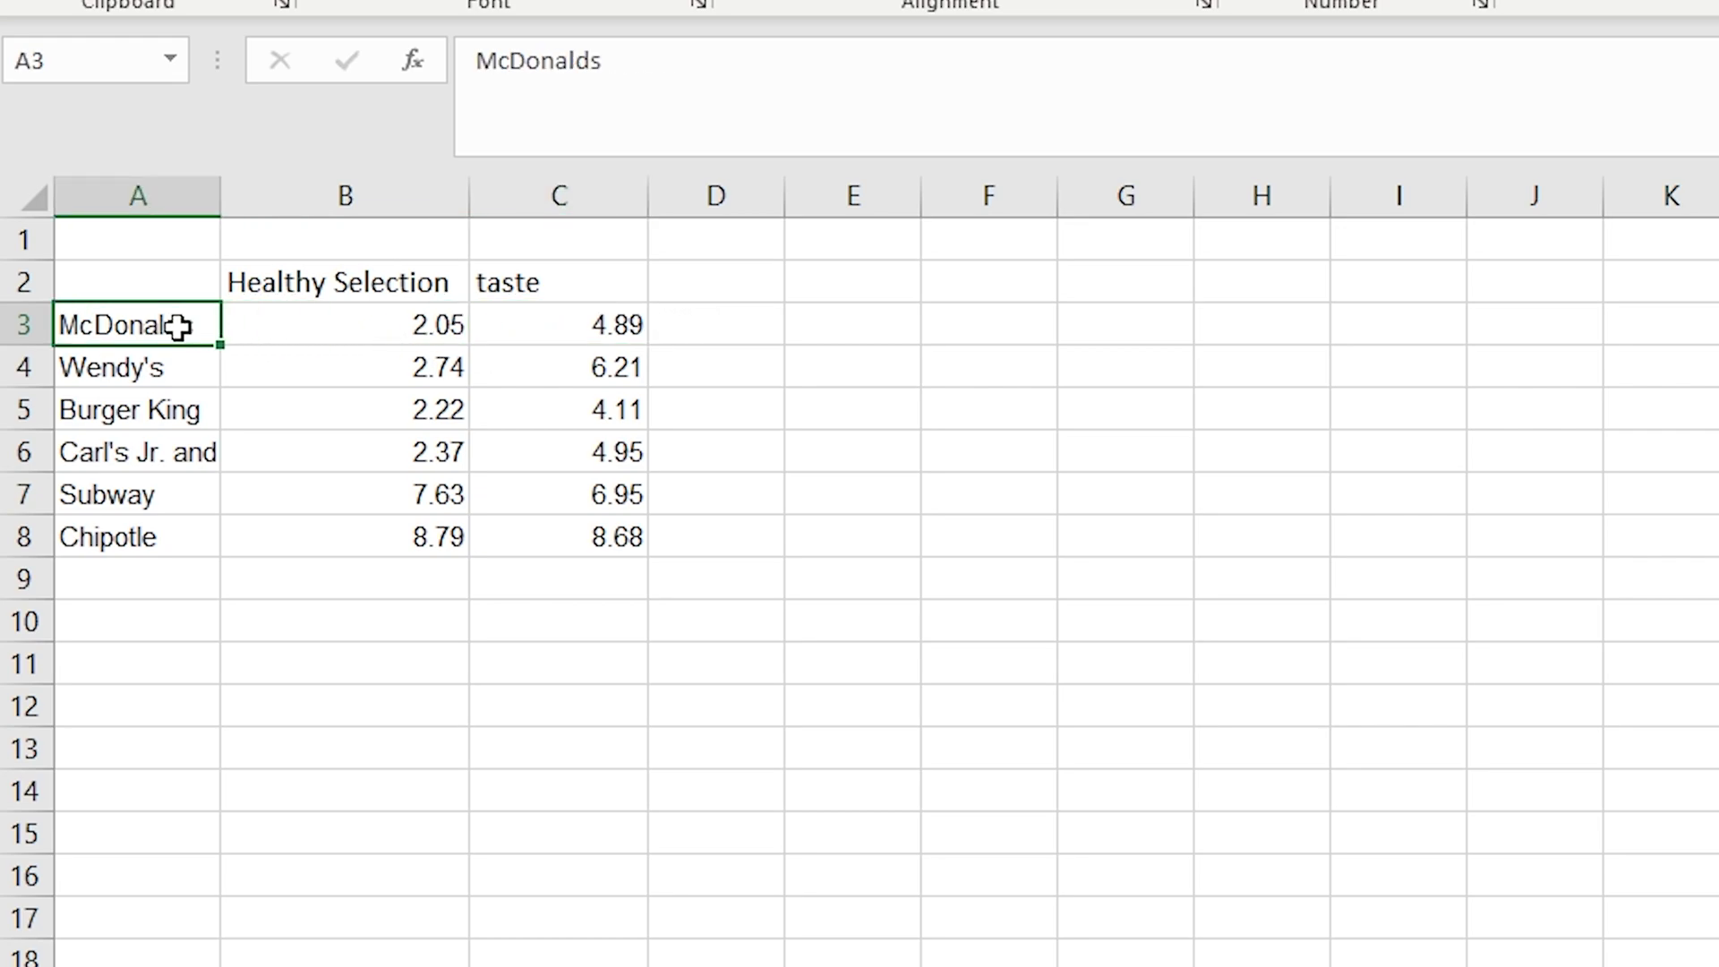
{"action": "left_click", "coordinate": [195, 375]}
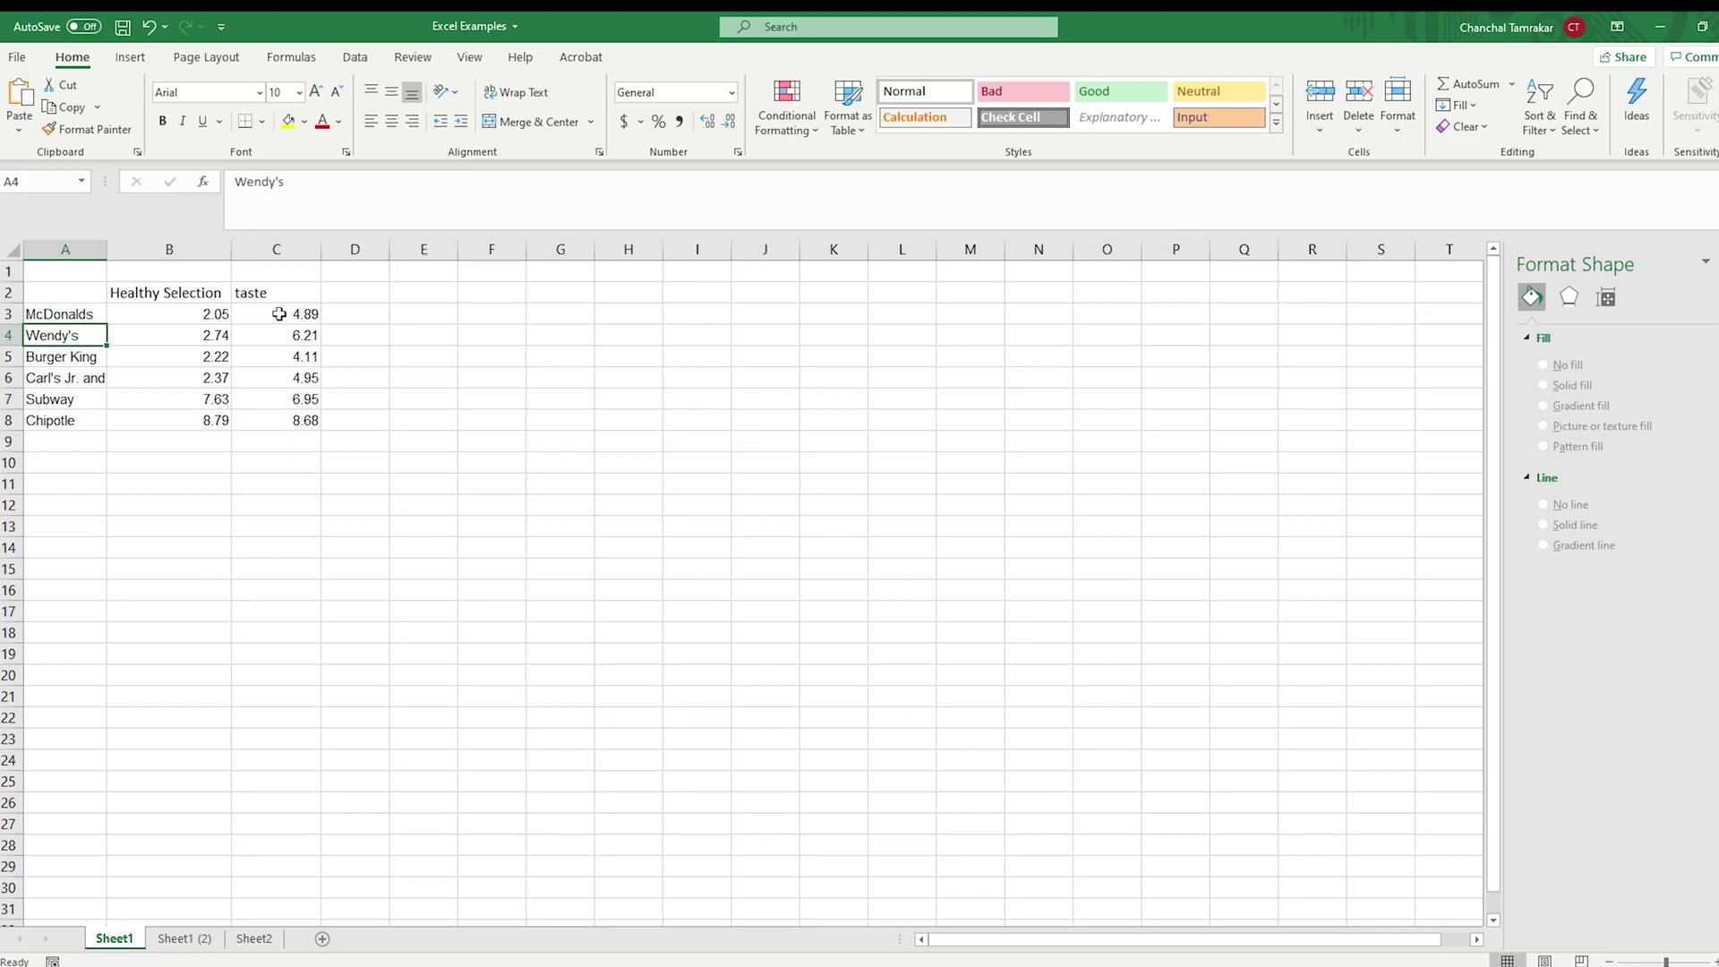
{"action": "left_click", "coordinate": [628, 527]}
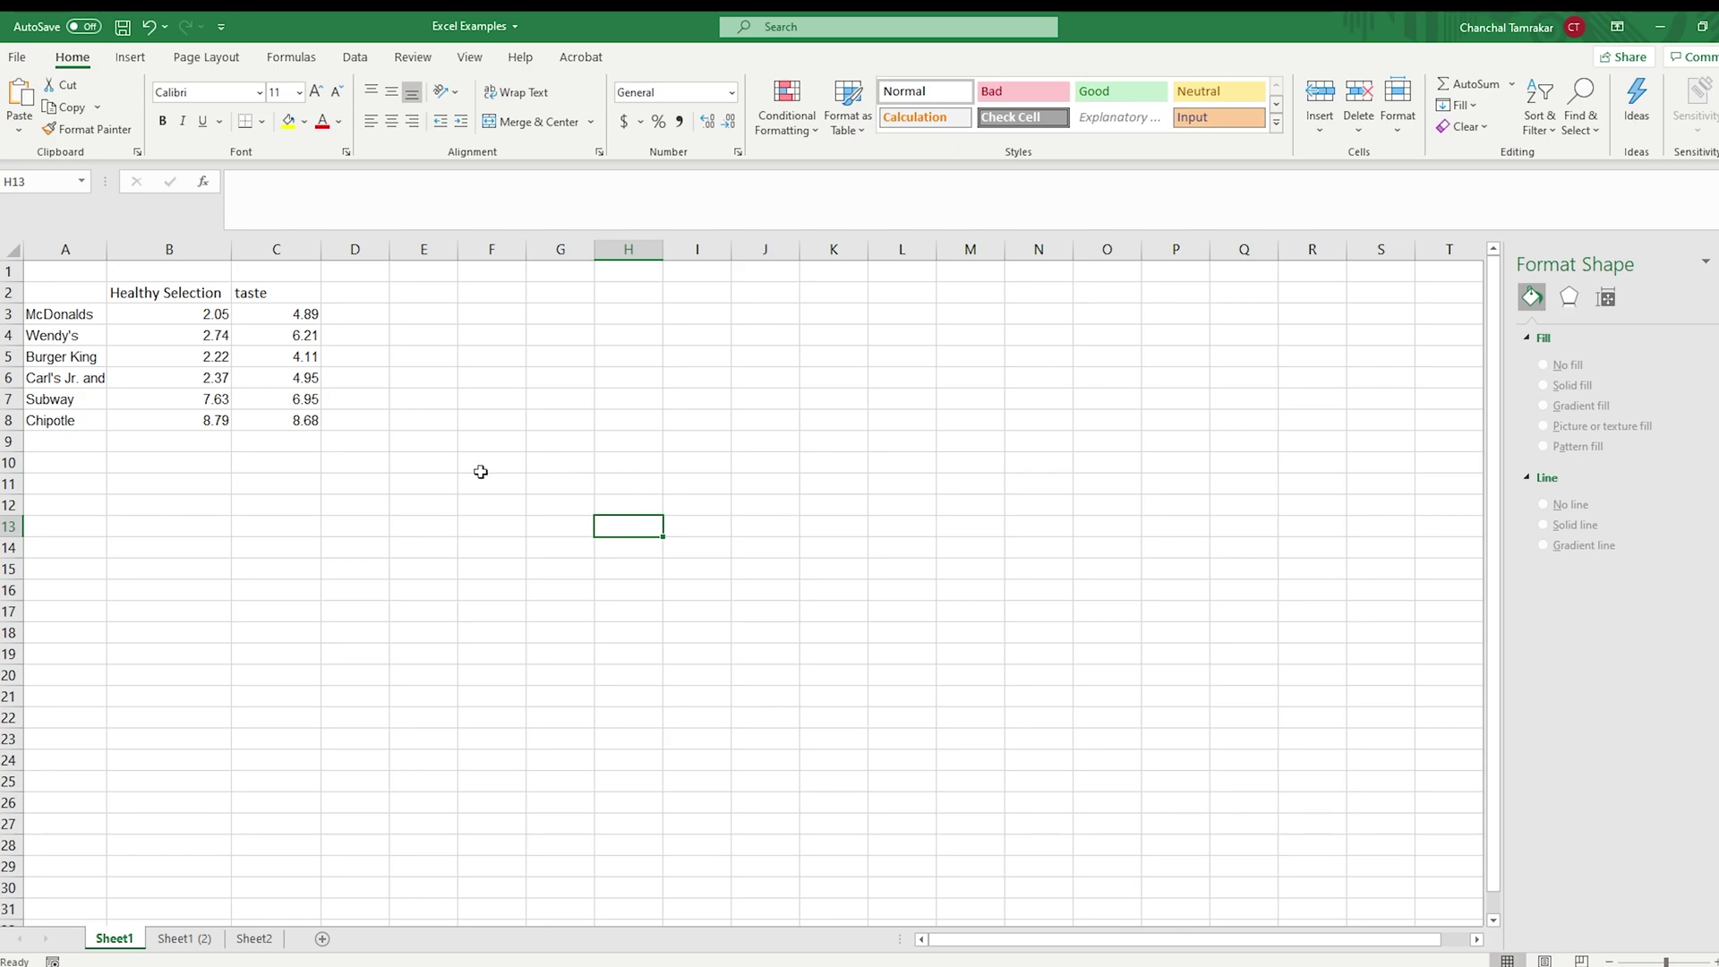
{"action": "left_click", "coordinate": [565, 384]}
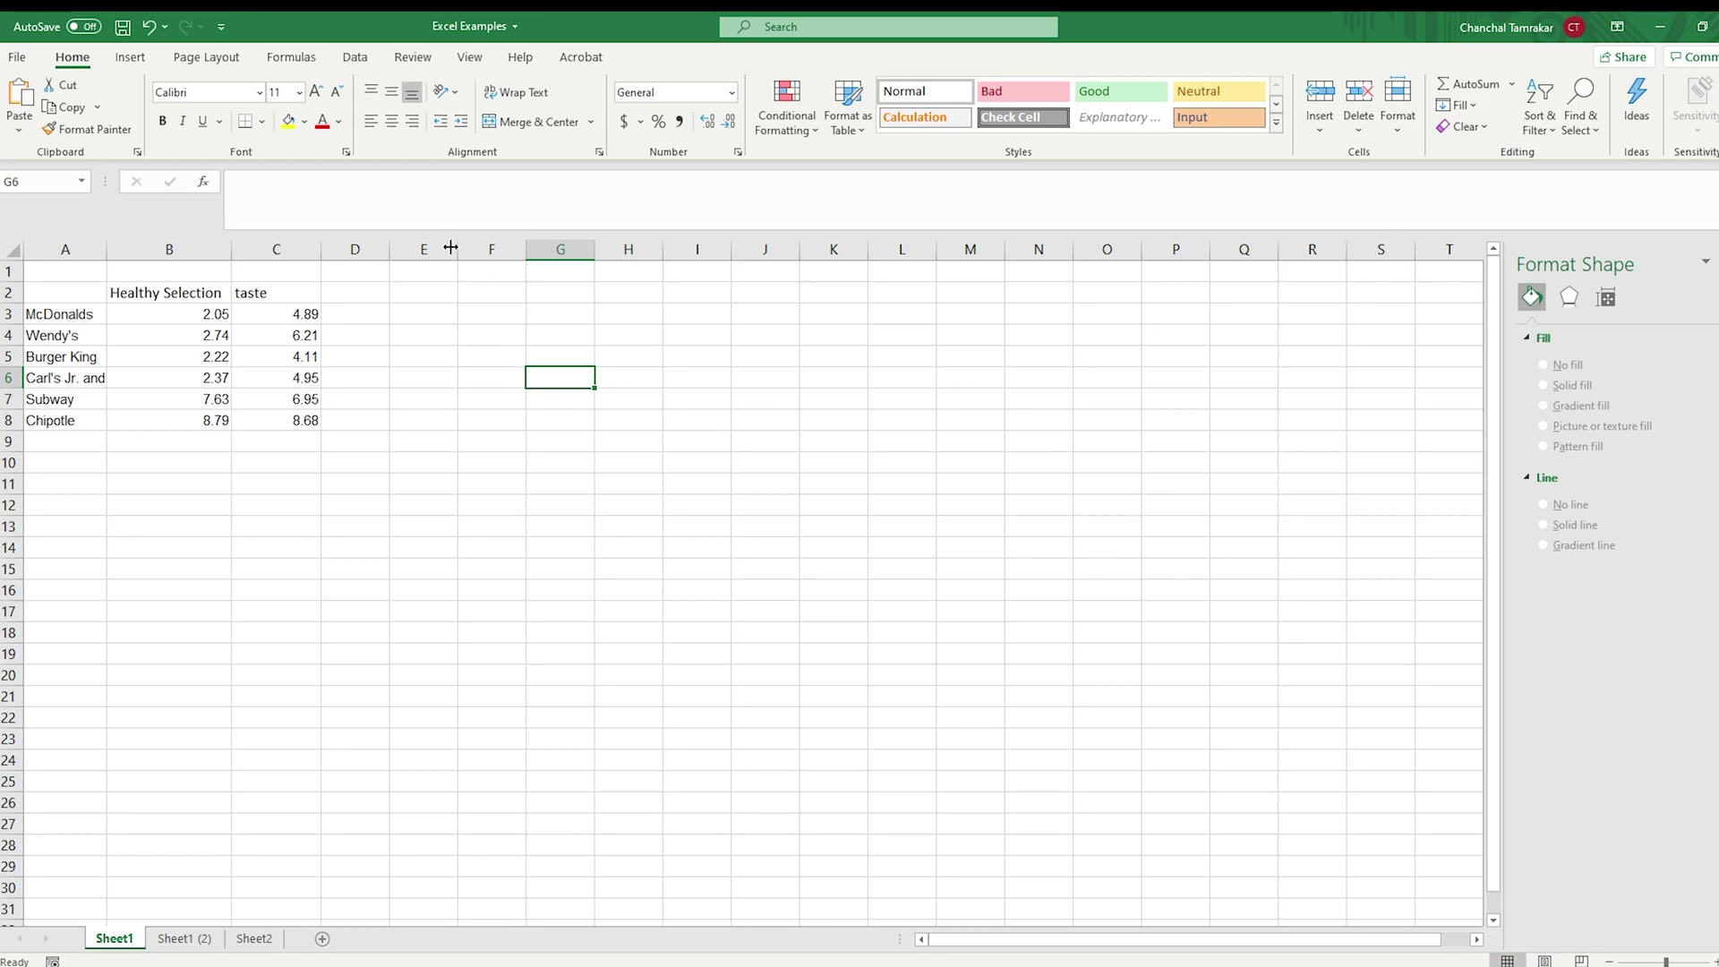
Insert a blank markers-only scatter chart on Sheet1 with an empty cell outside the restaurant data selected.
{"action": "left_click", "coordinate": [130, 58]}
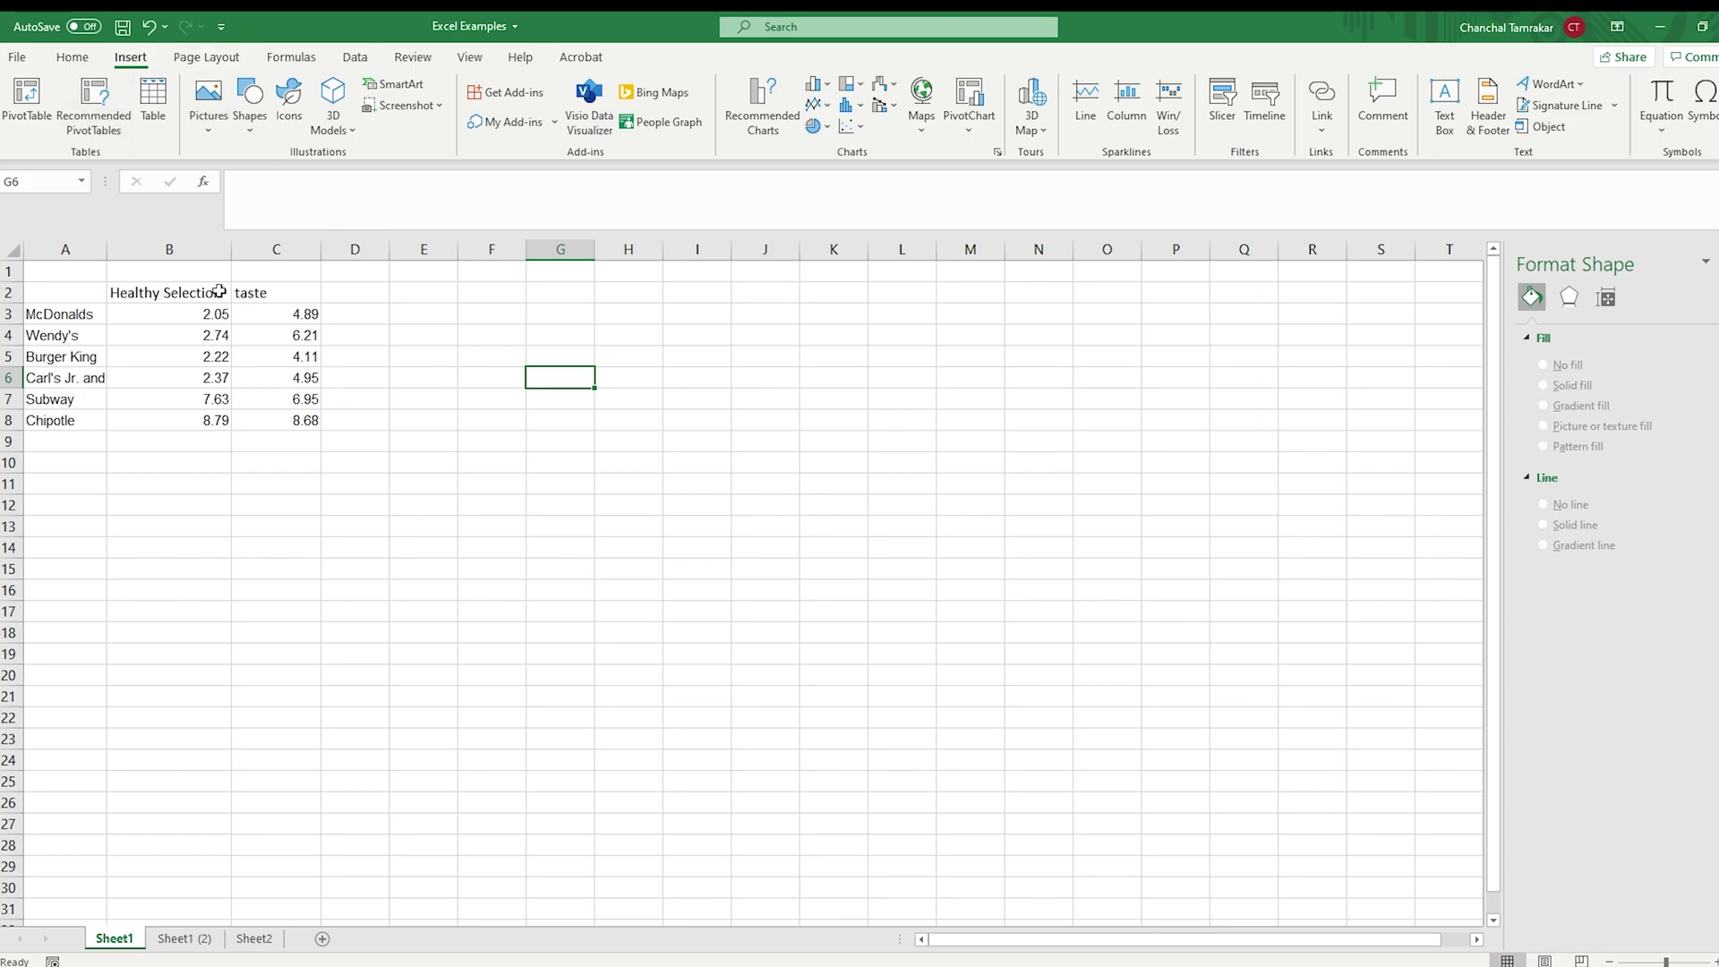
{"action": "left_click", "coordinate": [553, 338]}
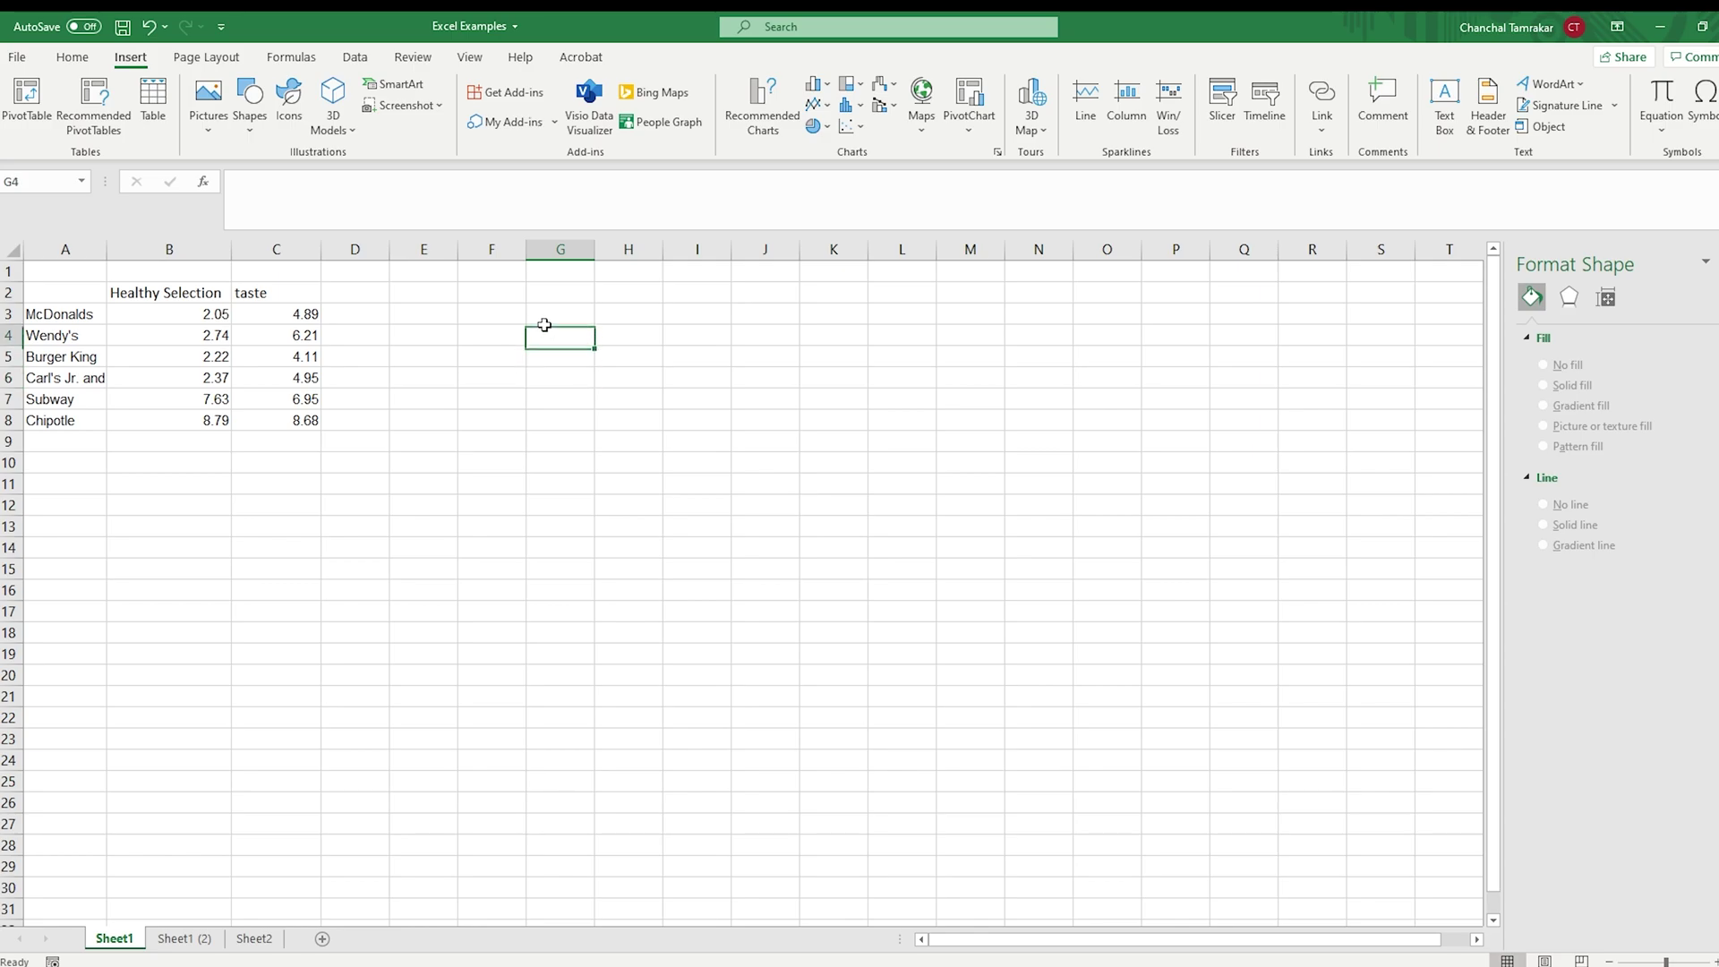
{"action": "left_click", "coordinate": [733, 322]}
{"action": "left_click", "coordinate": [556, 338]}
{"action": "left_click", "coordinate": [495, 416]}
{"action": "left_click", "coordinate": [499, 362]}
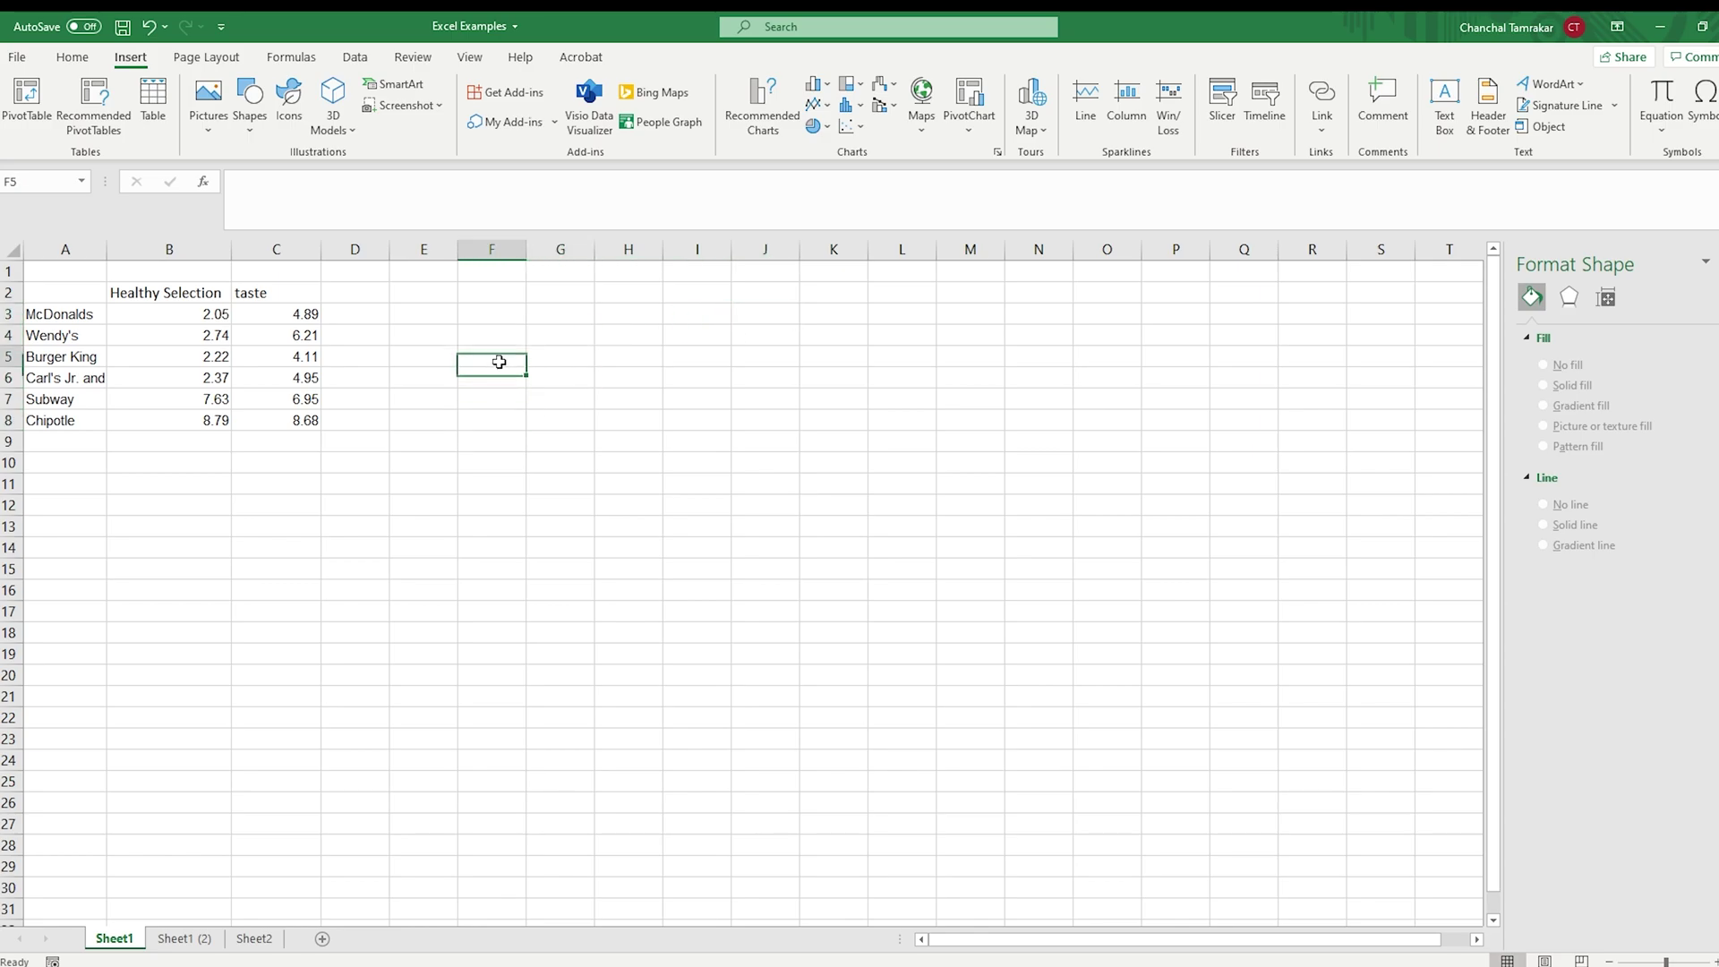
{"action": "left_click", "coordinate": [285, 339]}
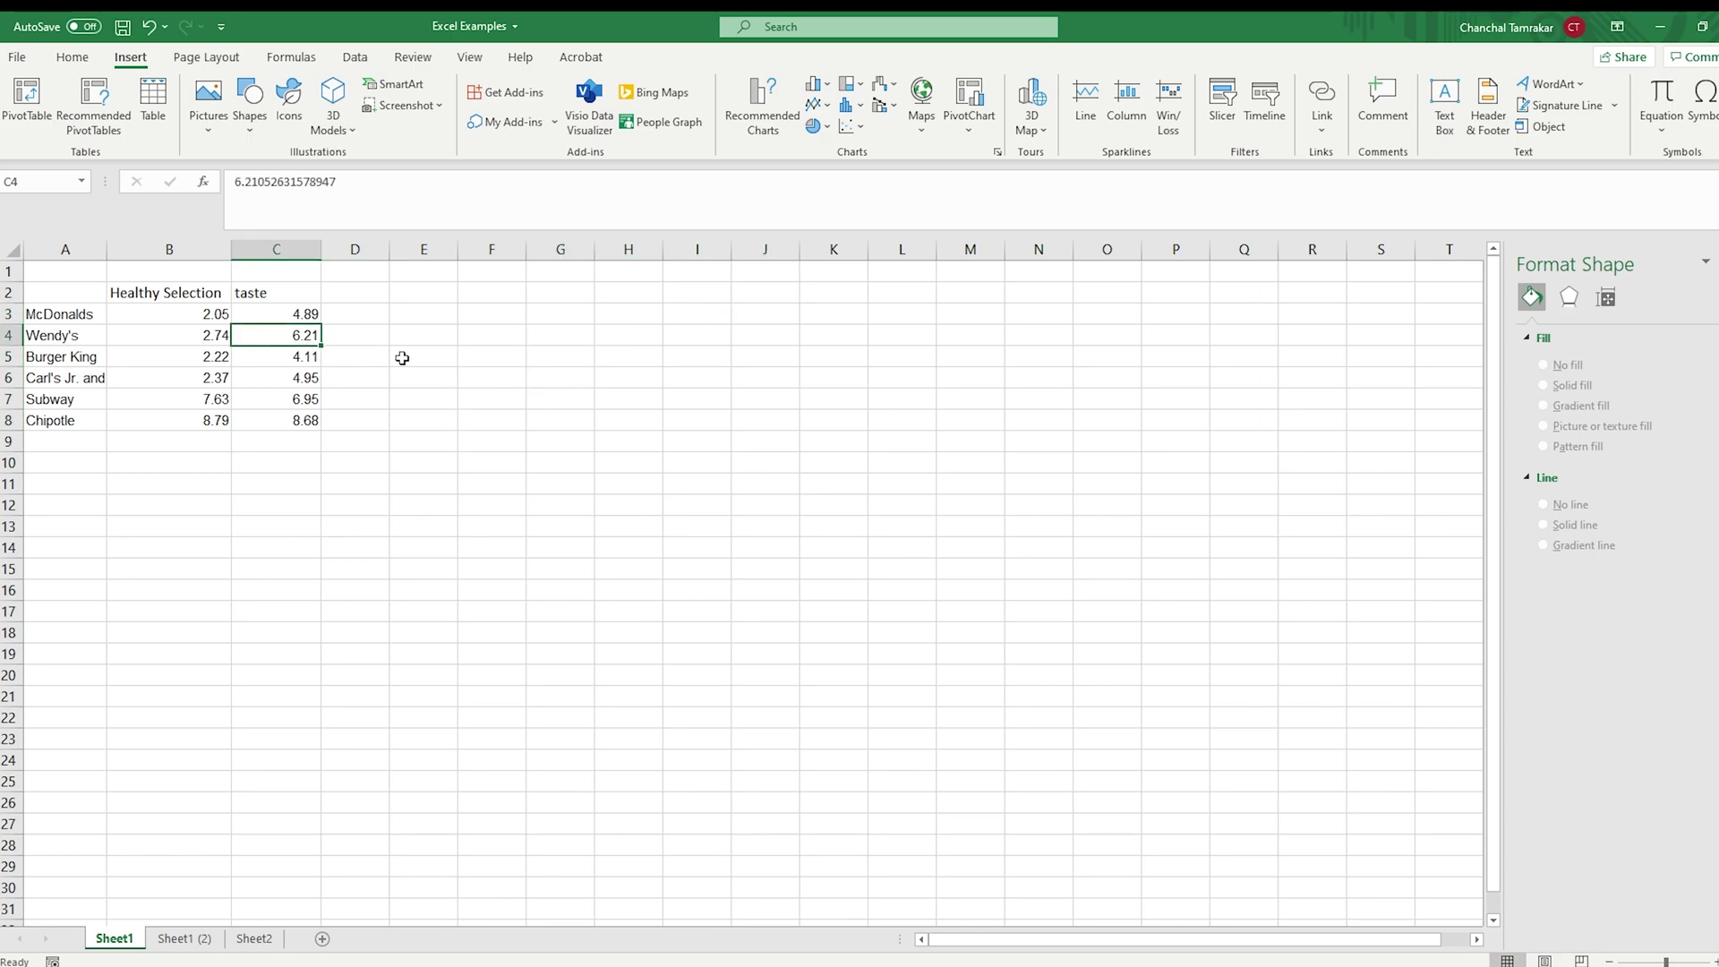
{"action": "left_click", "coordinate": [503, 373]}
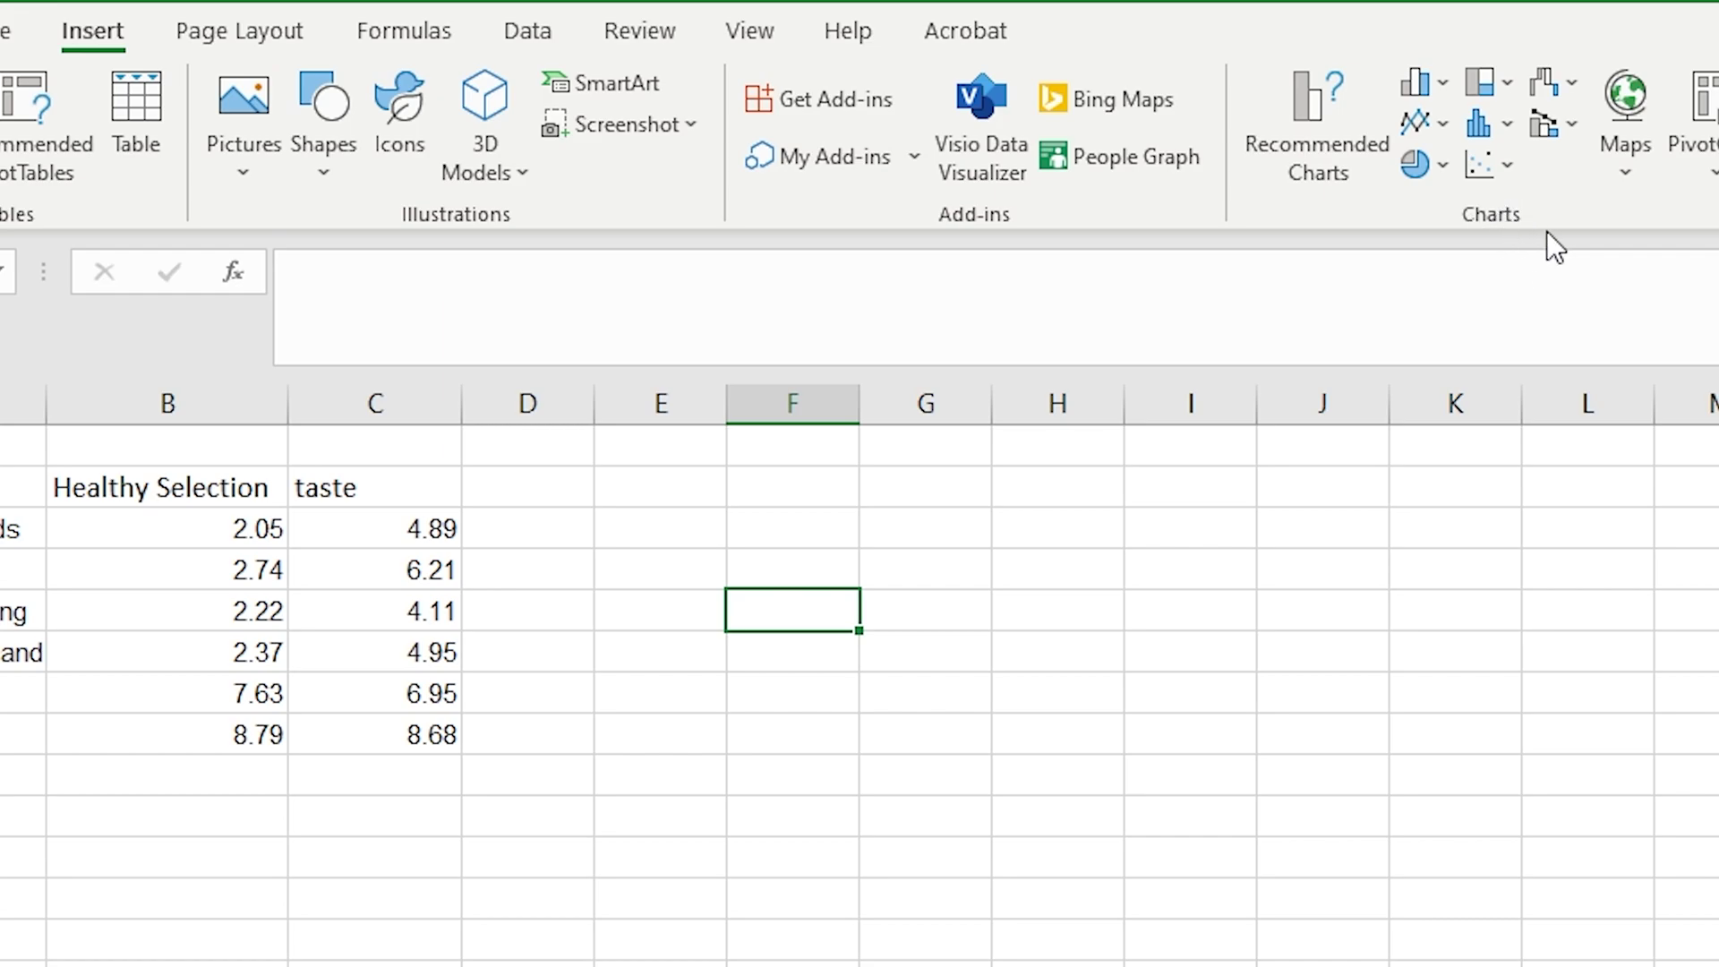
{"action": "left_click", "coordinate": [1510, 164]}
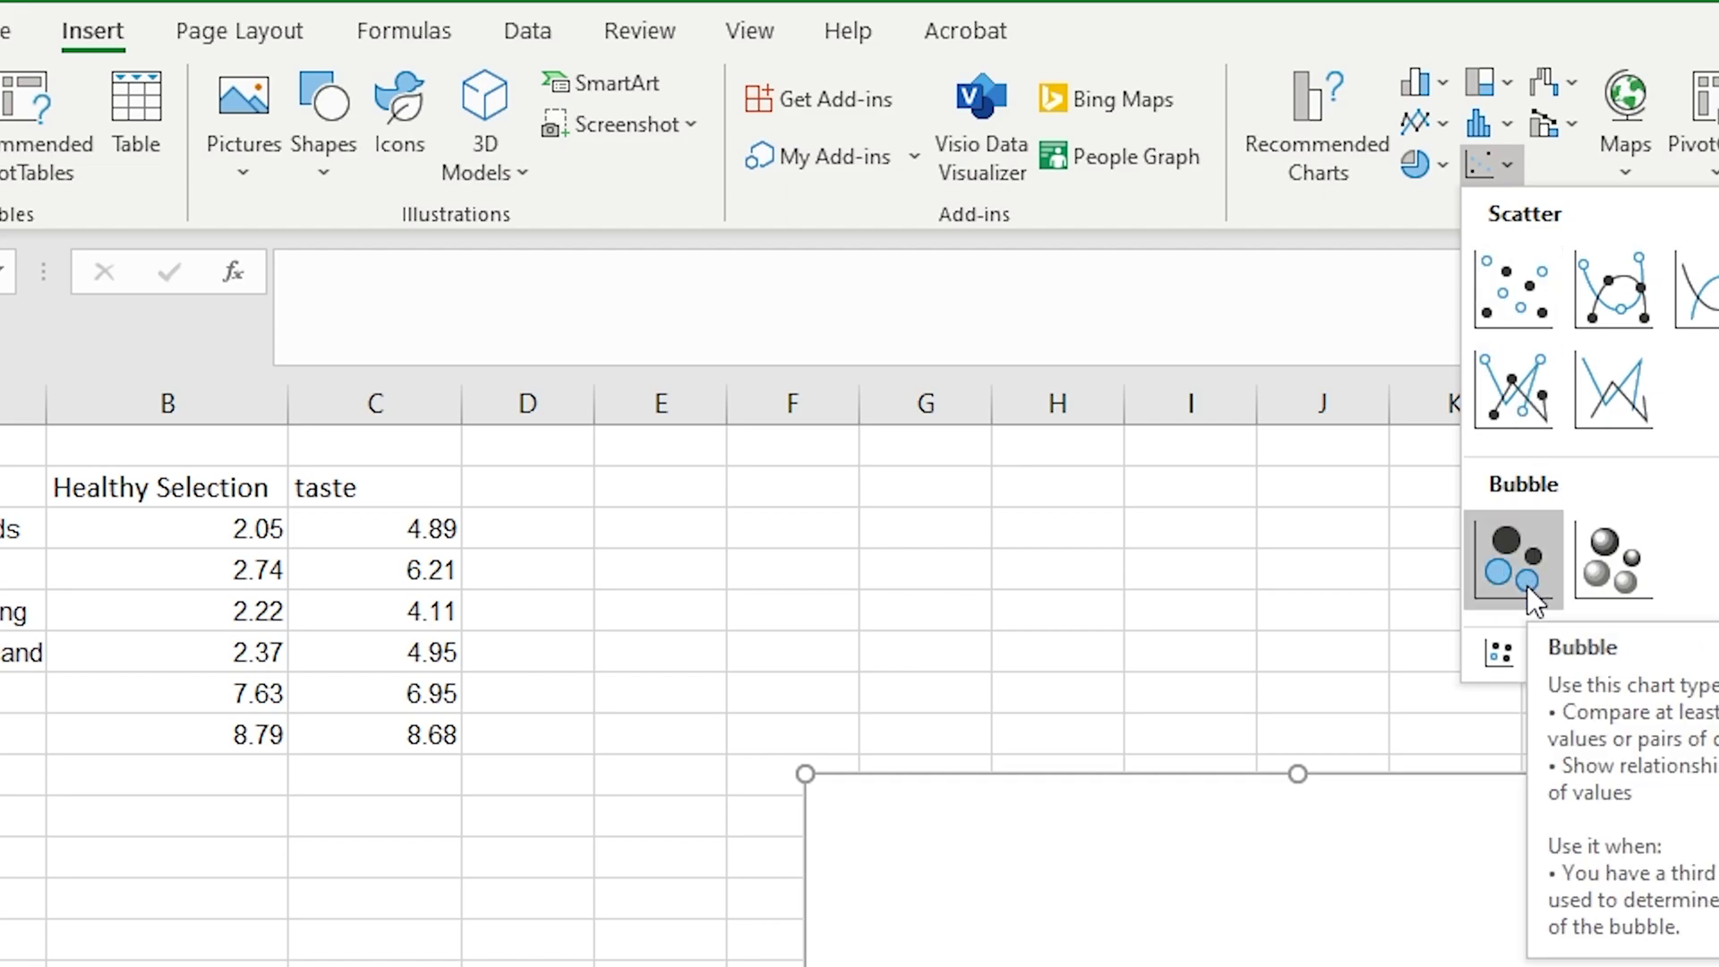
{"action": "left_click", "coordinate": [1508, 287]}
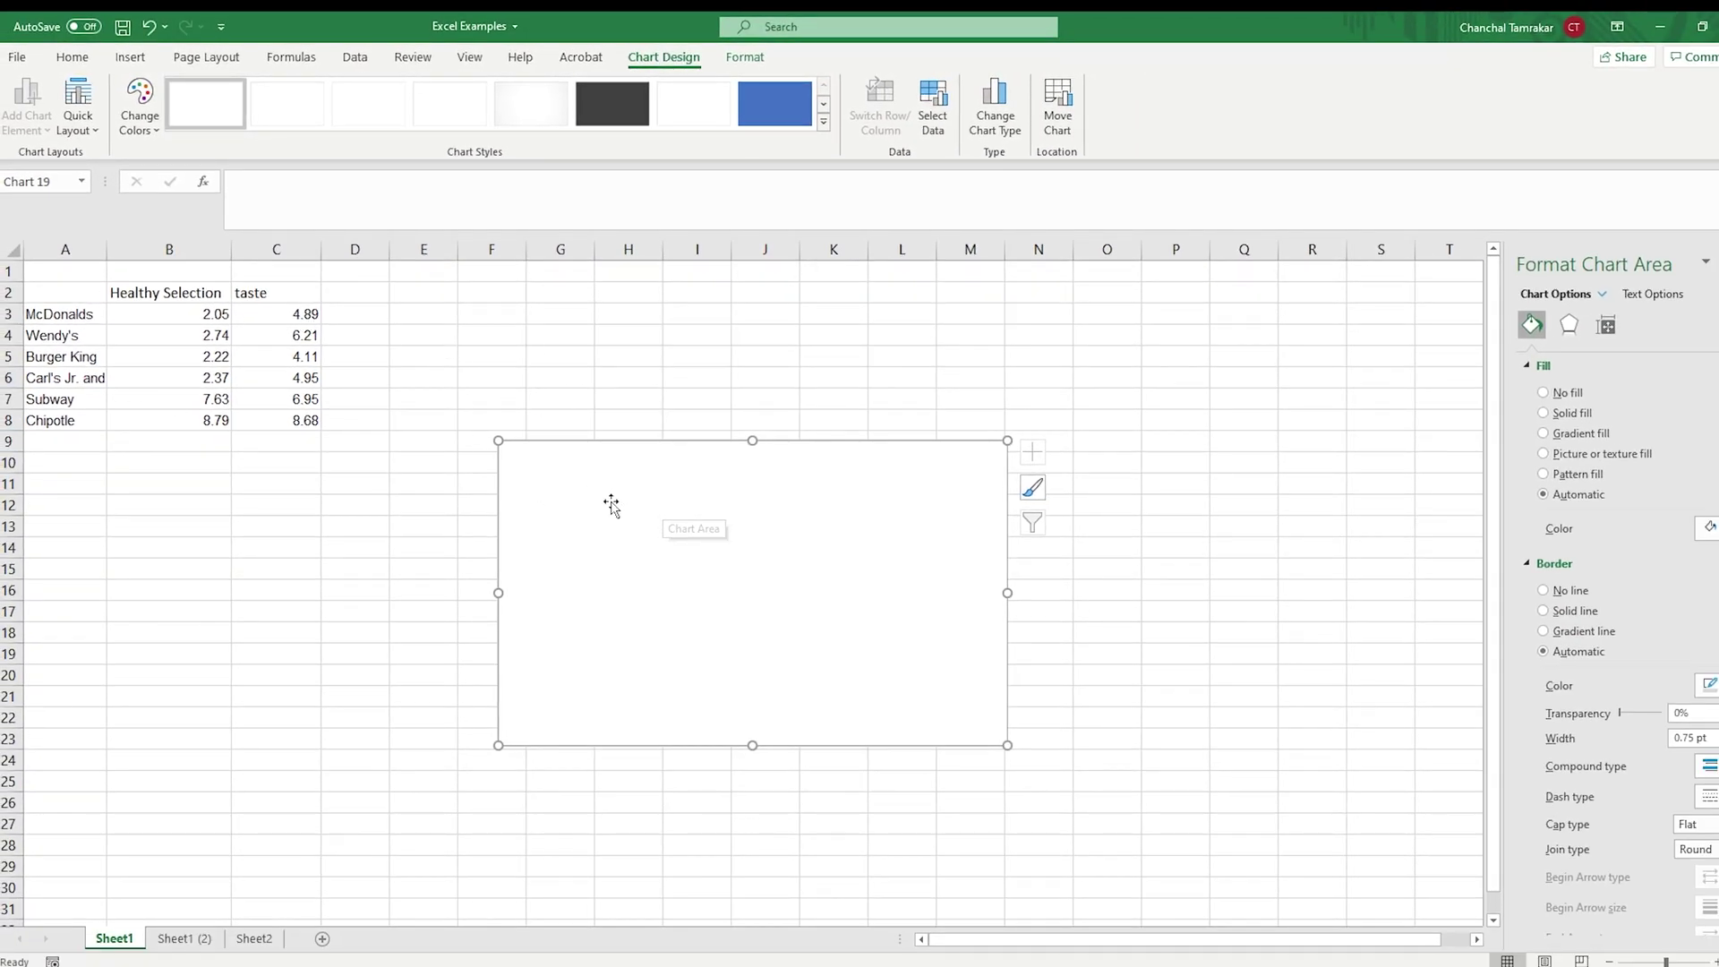
Add a new series to the blank chart's data source, using cell A3 (McDonalds) as the series name.
{"action": "right_click", "coordinate": [878, 466]}
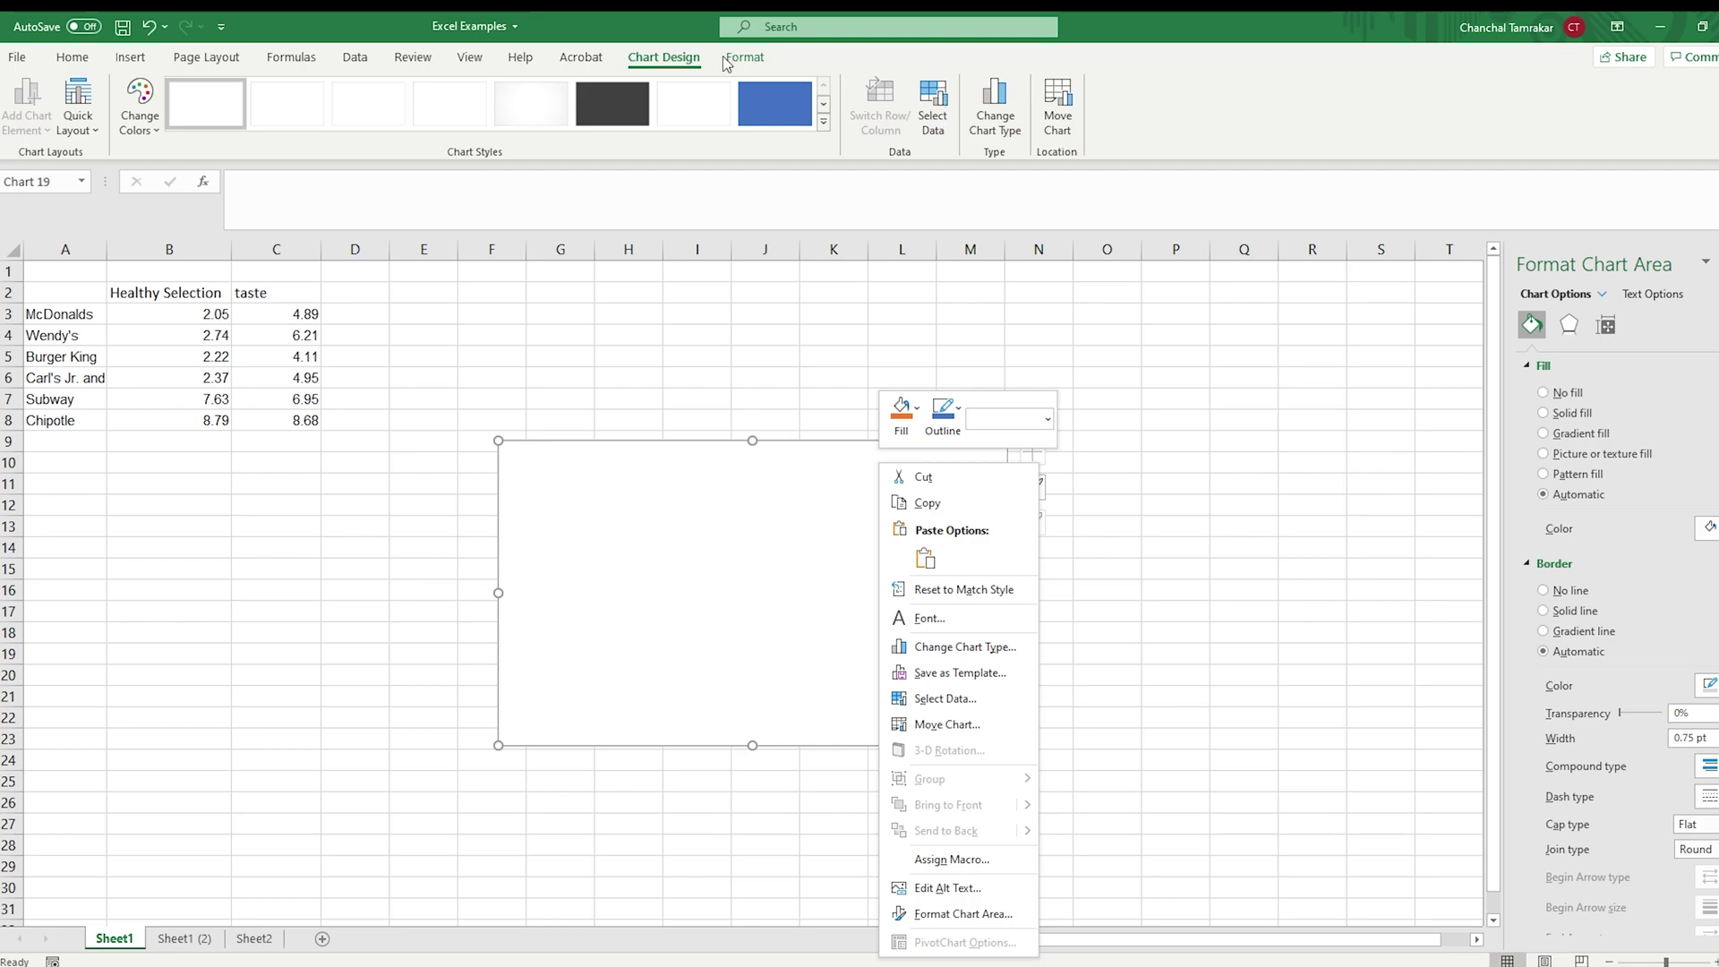
{"action": "left_click", "coordinate": [861, 461]}
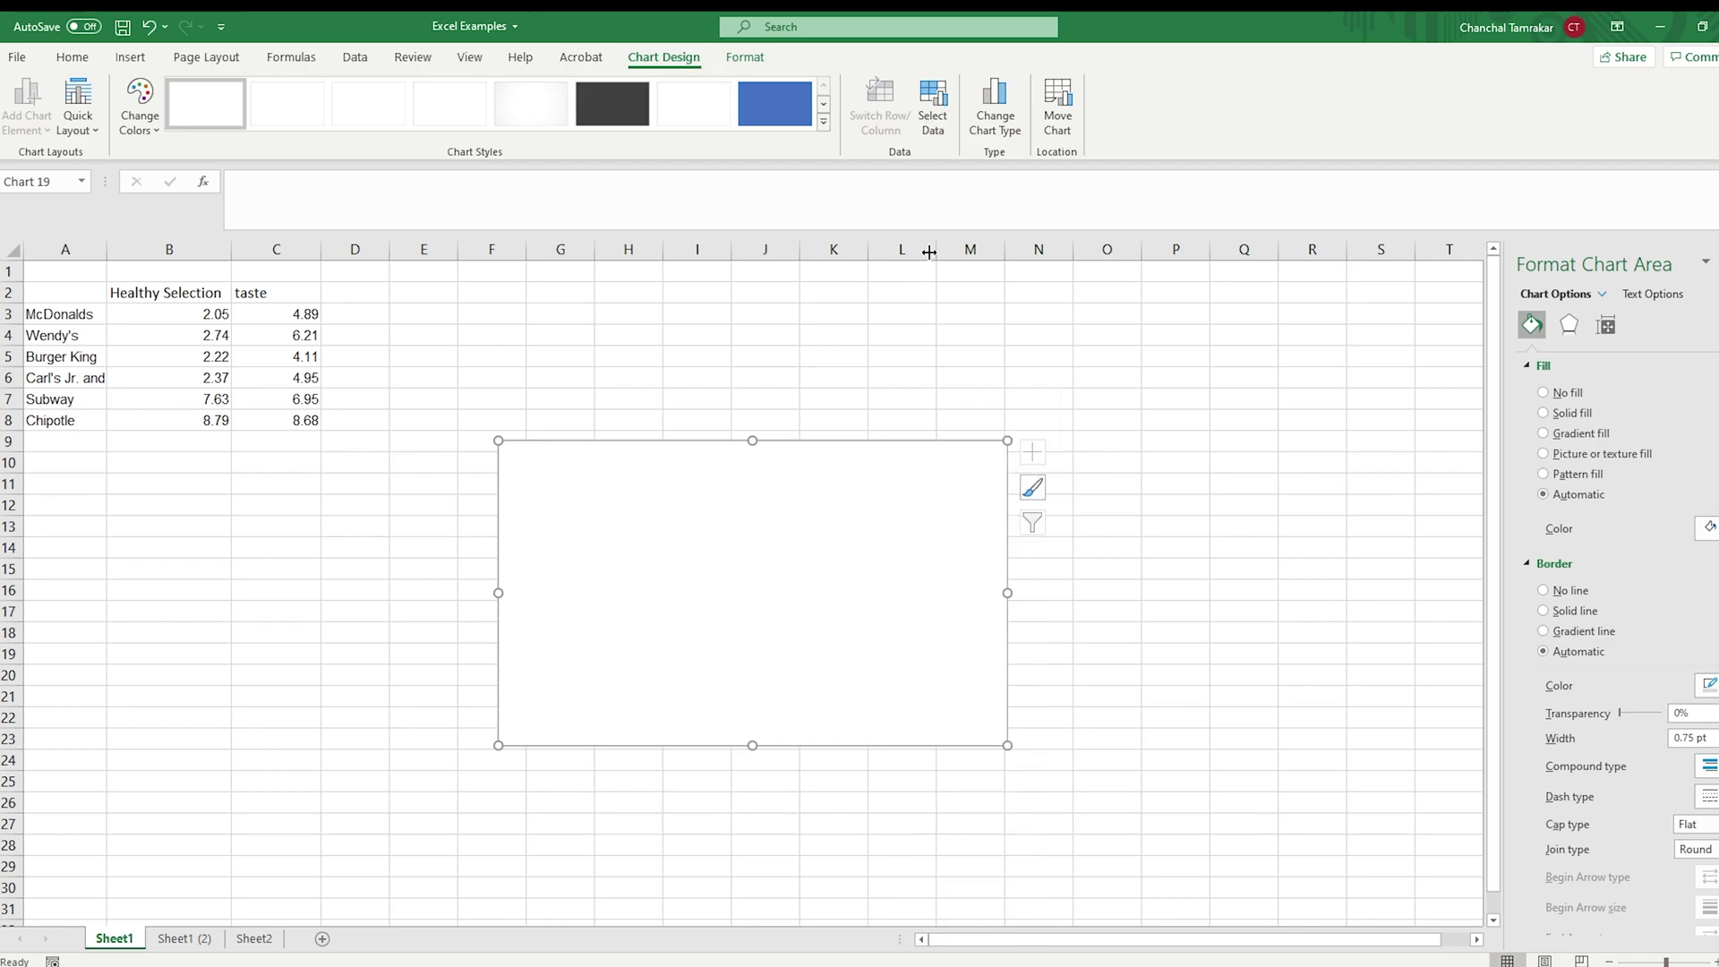
{"action": "left_click", "coordinate": [932, 107]}
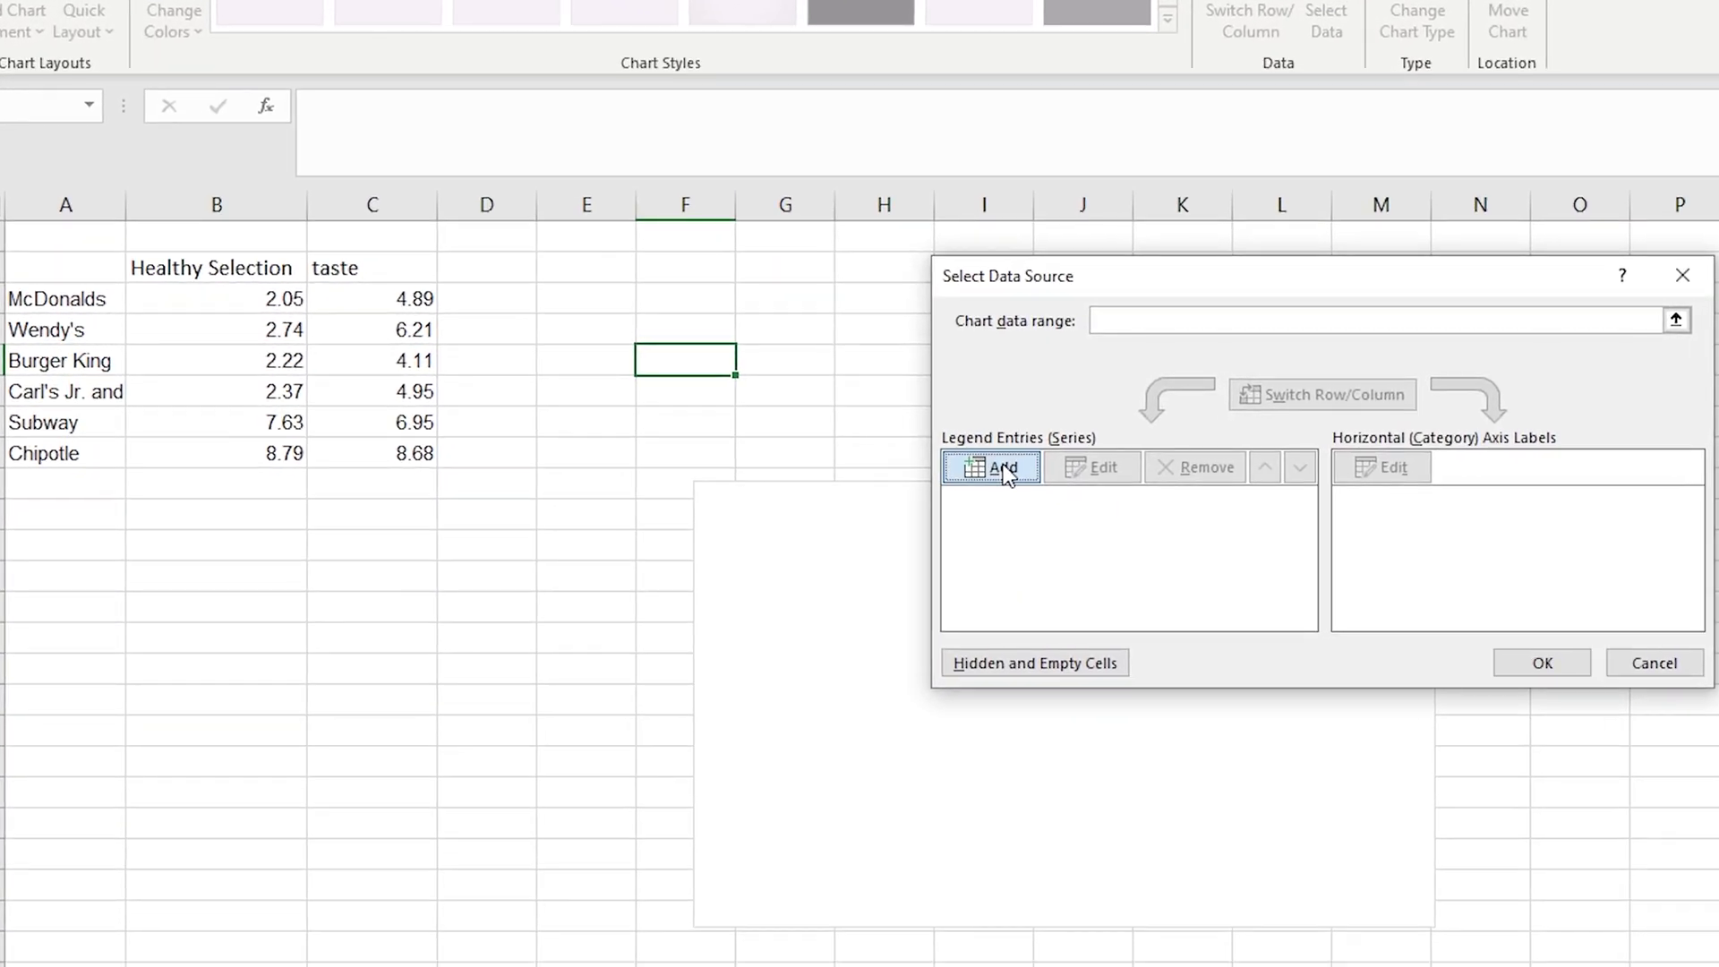
{"action": "left_click", "coordinate": [1001, 467]}
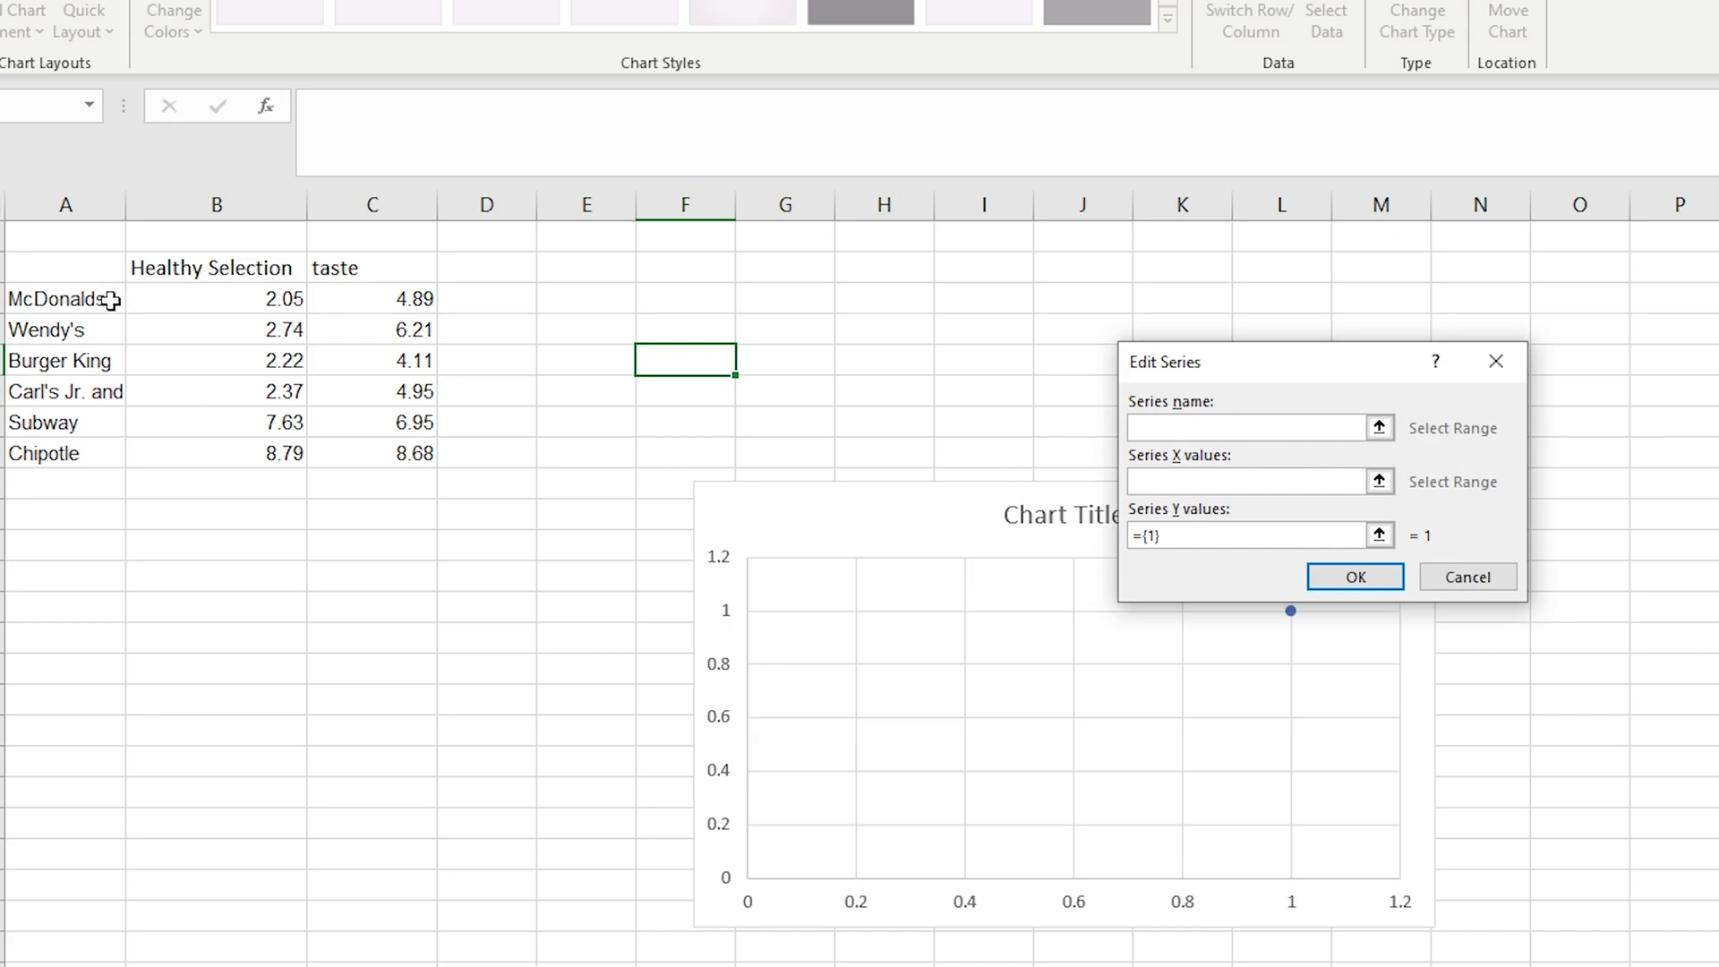
{"action": "left_click", "coordinate": [71, 299]}
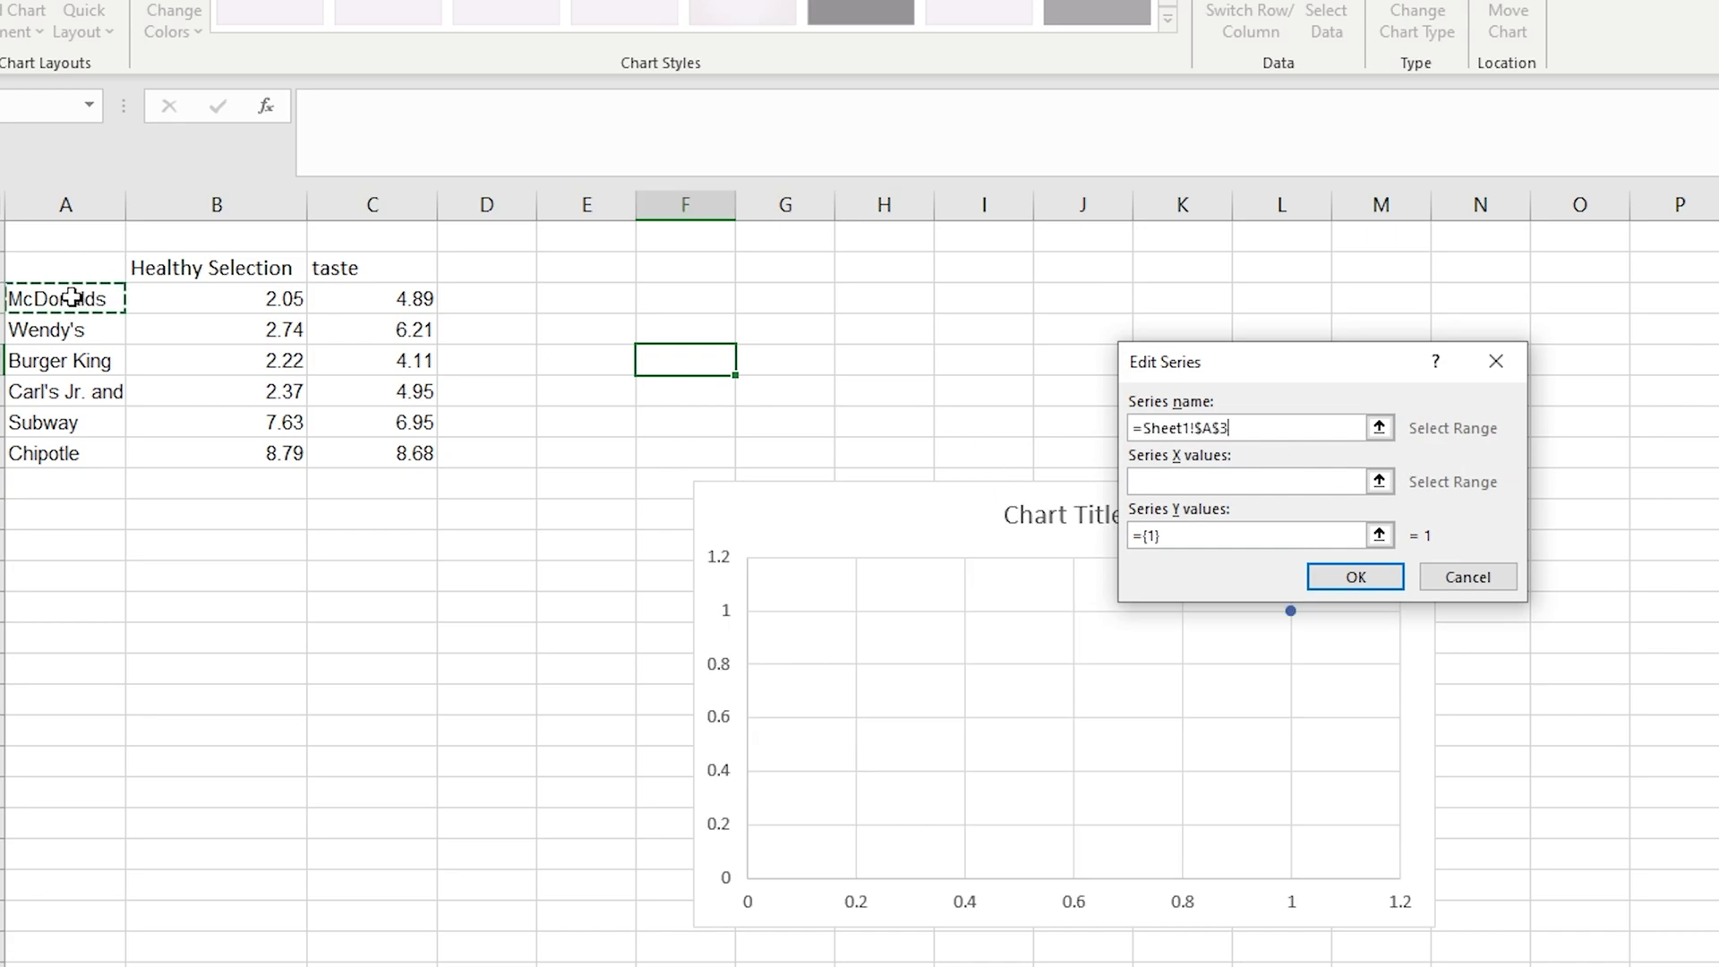
Set the McDonalds series' X values to cell B3 and Y values to cell C3, and accept the series.
{"action": "left_click", "coordinate": [1379, 482]}
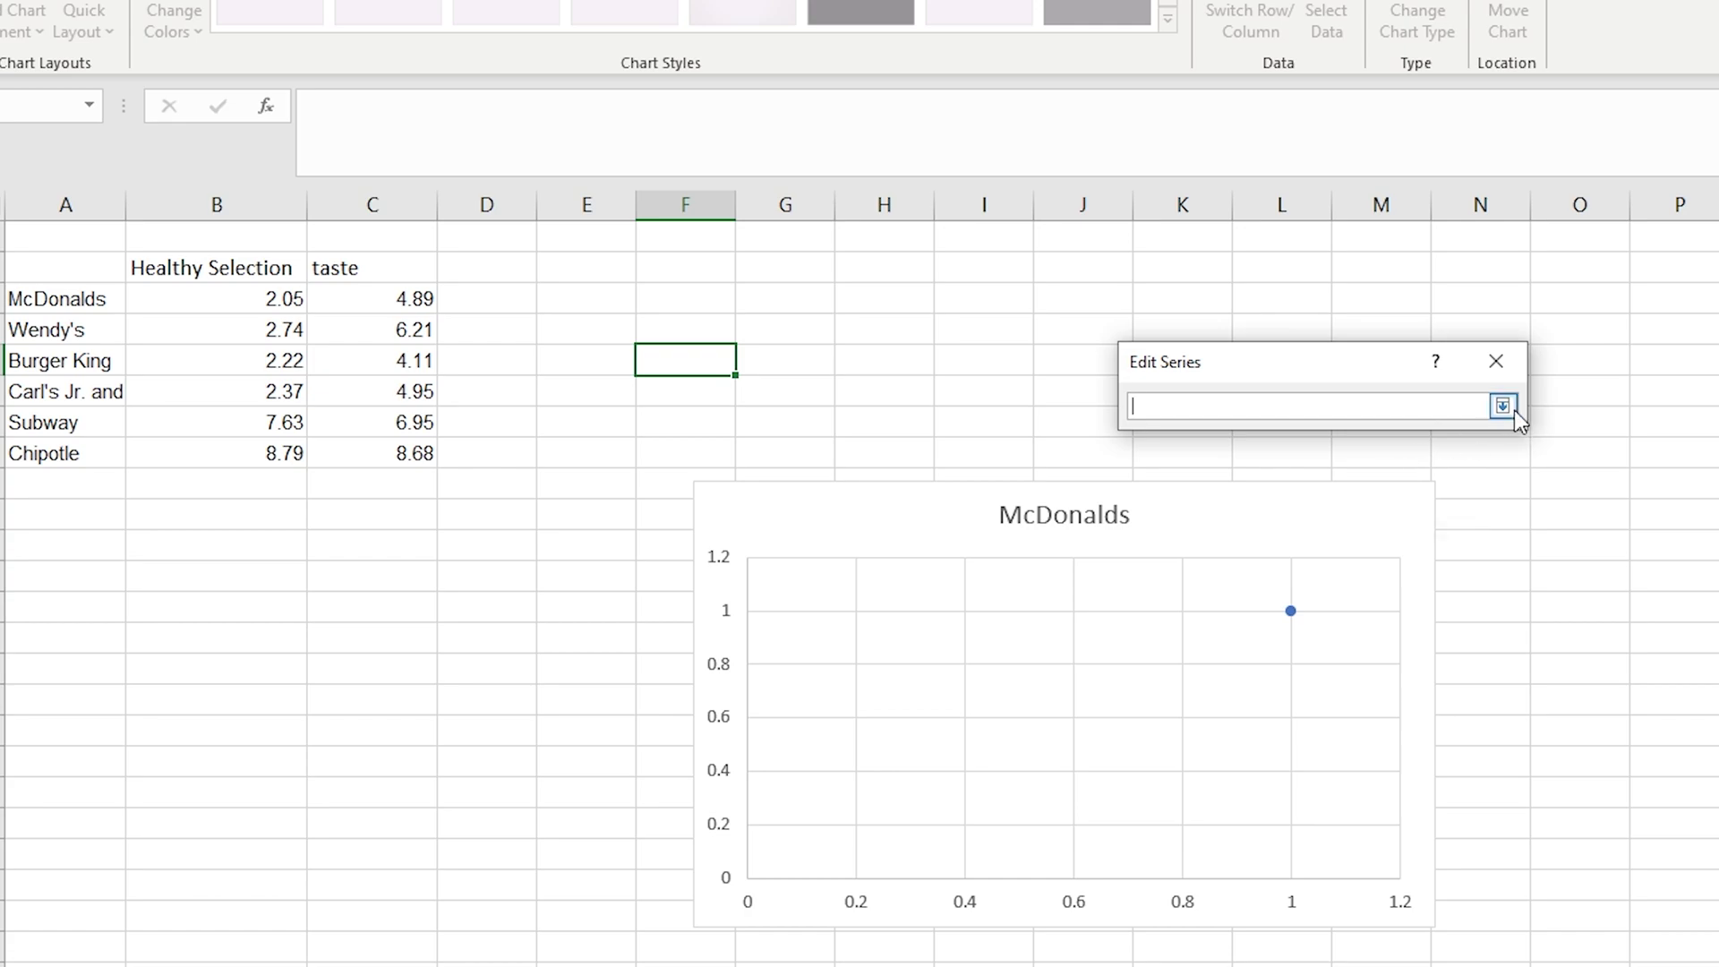
{"action": "left_click", "coordinate": [1513, 410]}
{"action": "left_click", "coordinate": [1379, 481]}
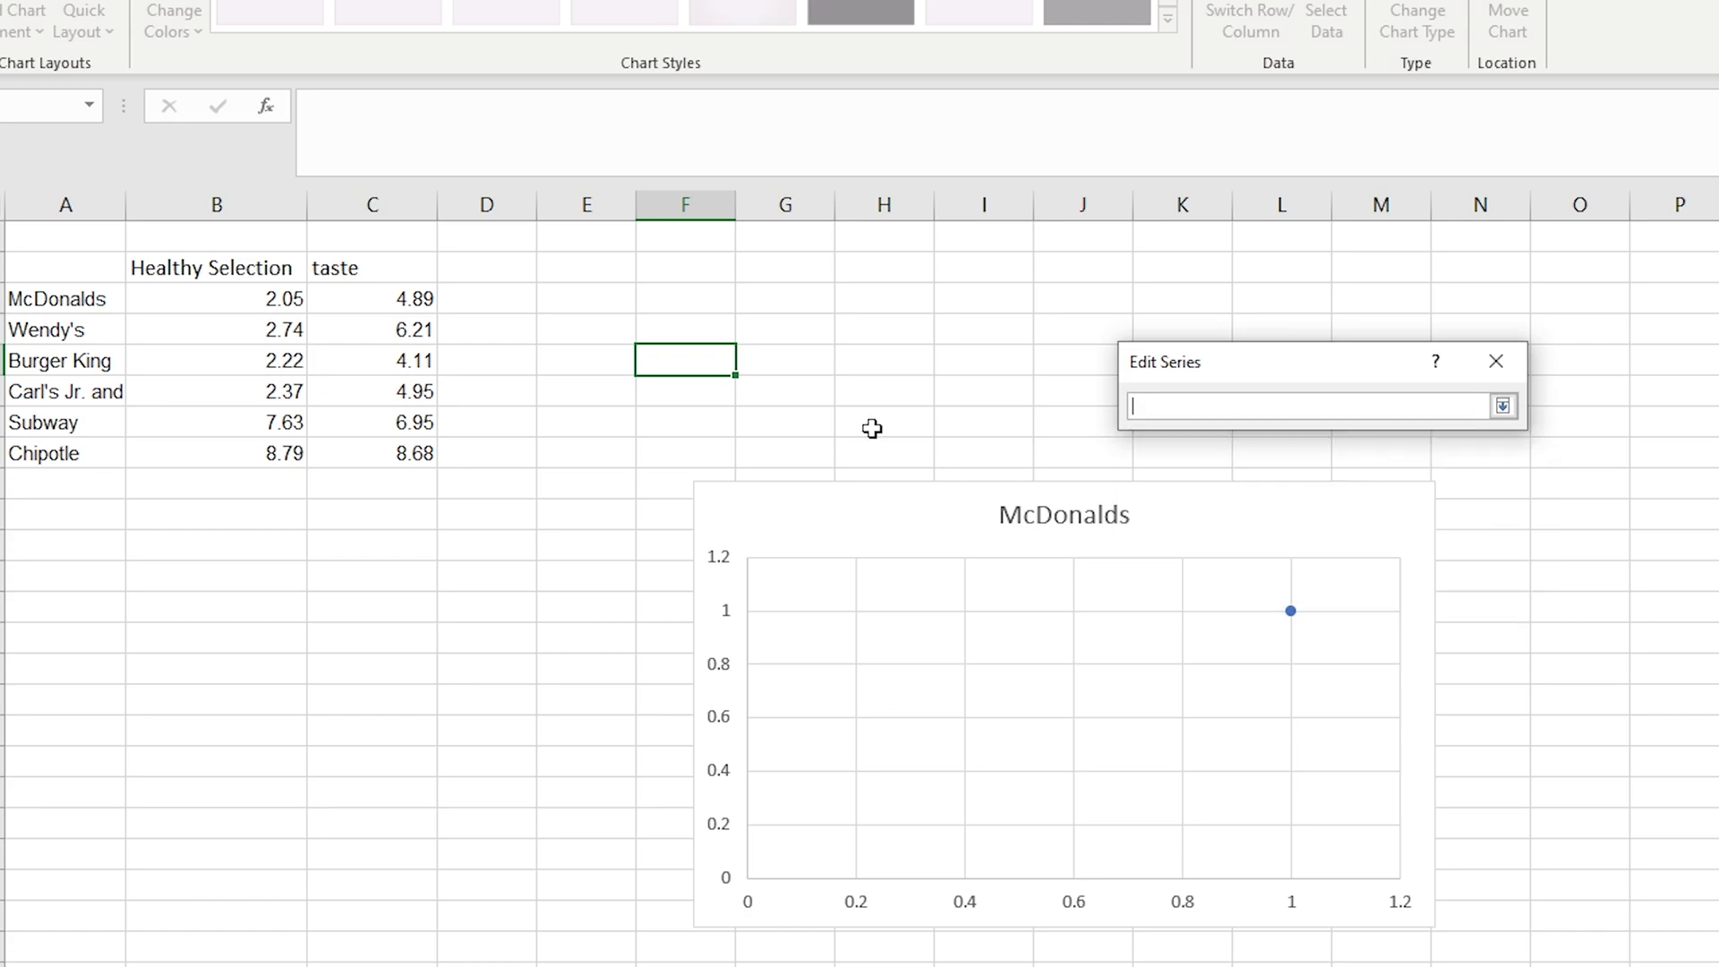
{"action": "left_click", "coordinate": [269, 300]}
{"action": "left_click", "coordinate": [1503, 406]}
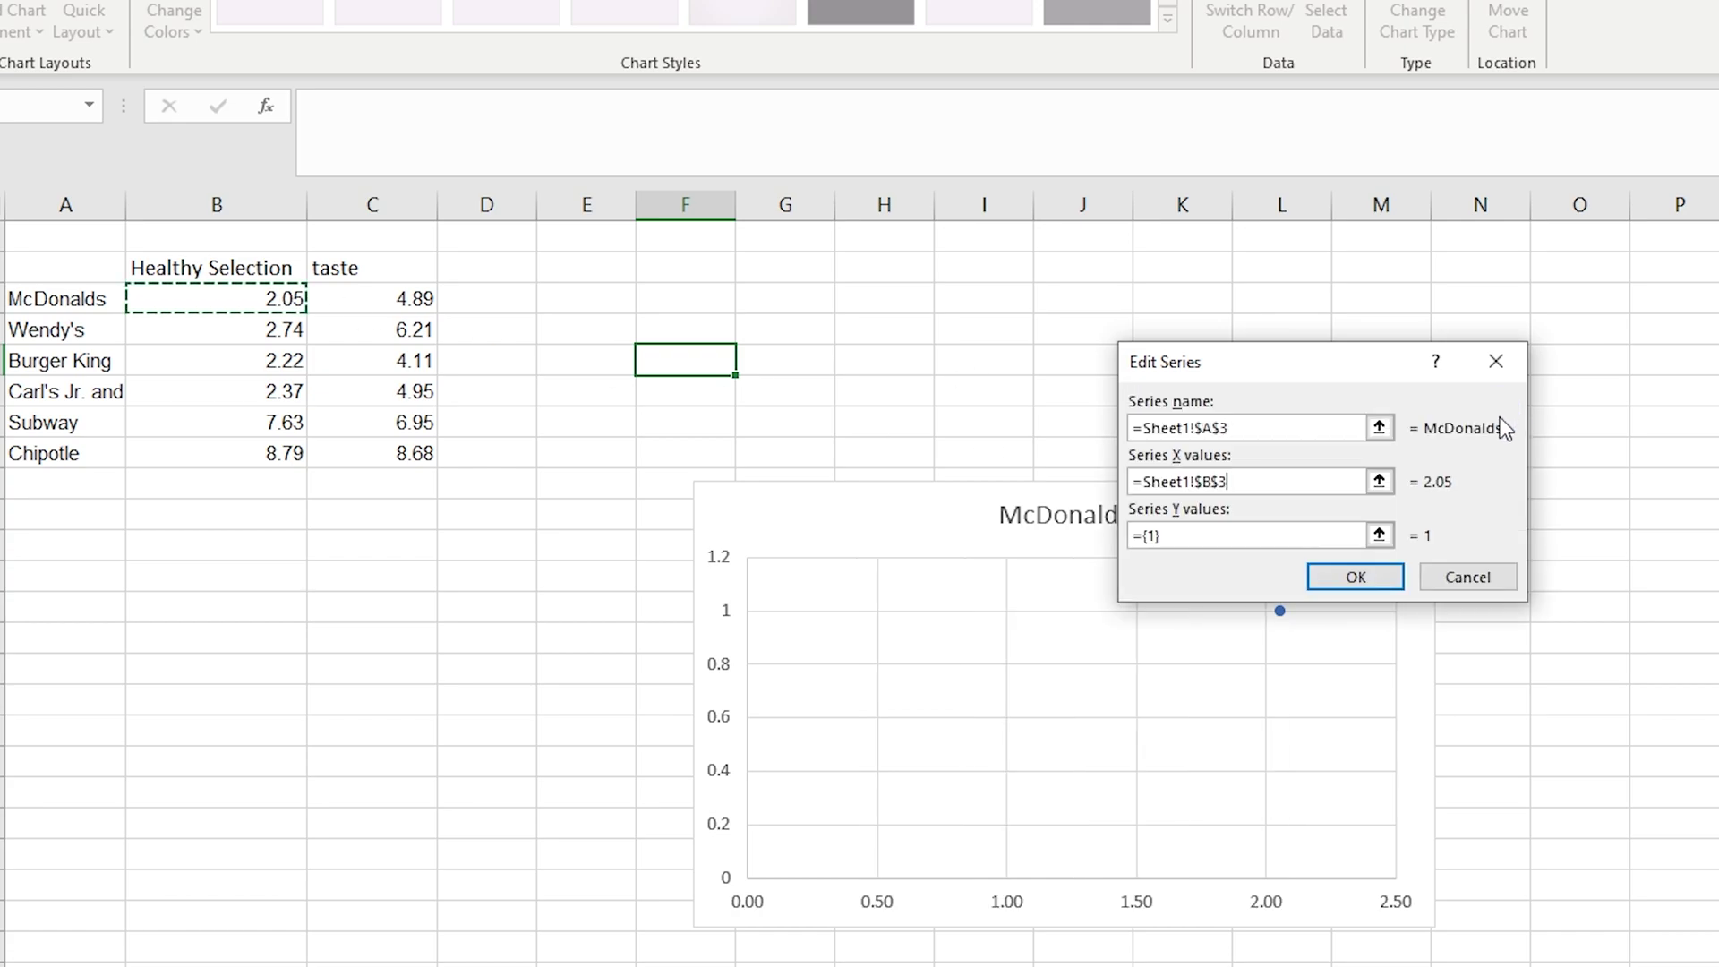
{"action": "left_click", "coordinate": [1379, 534]}
{"action": "left_click", "coordinate": [419, 301]}
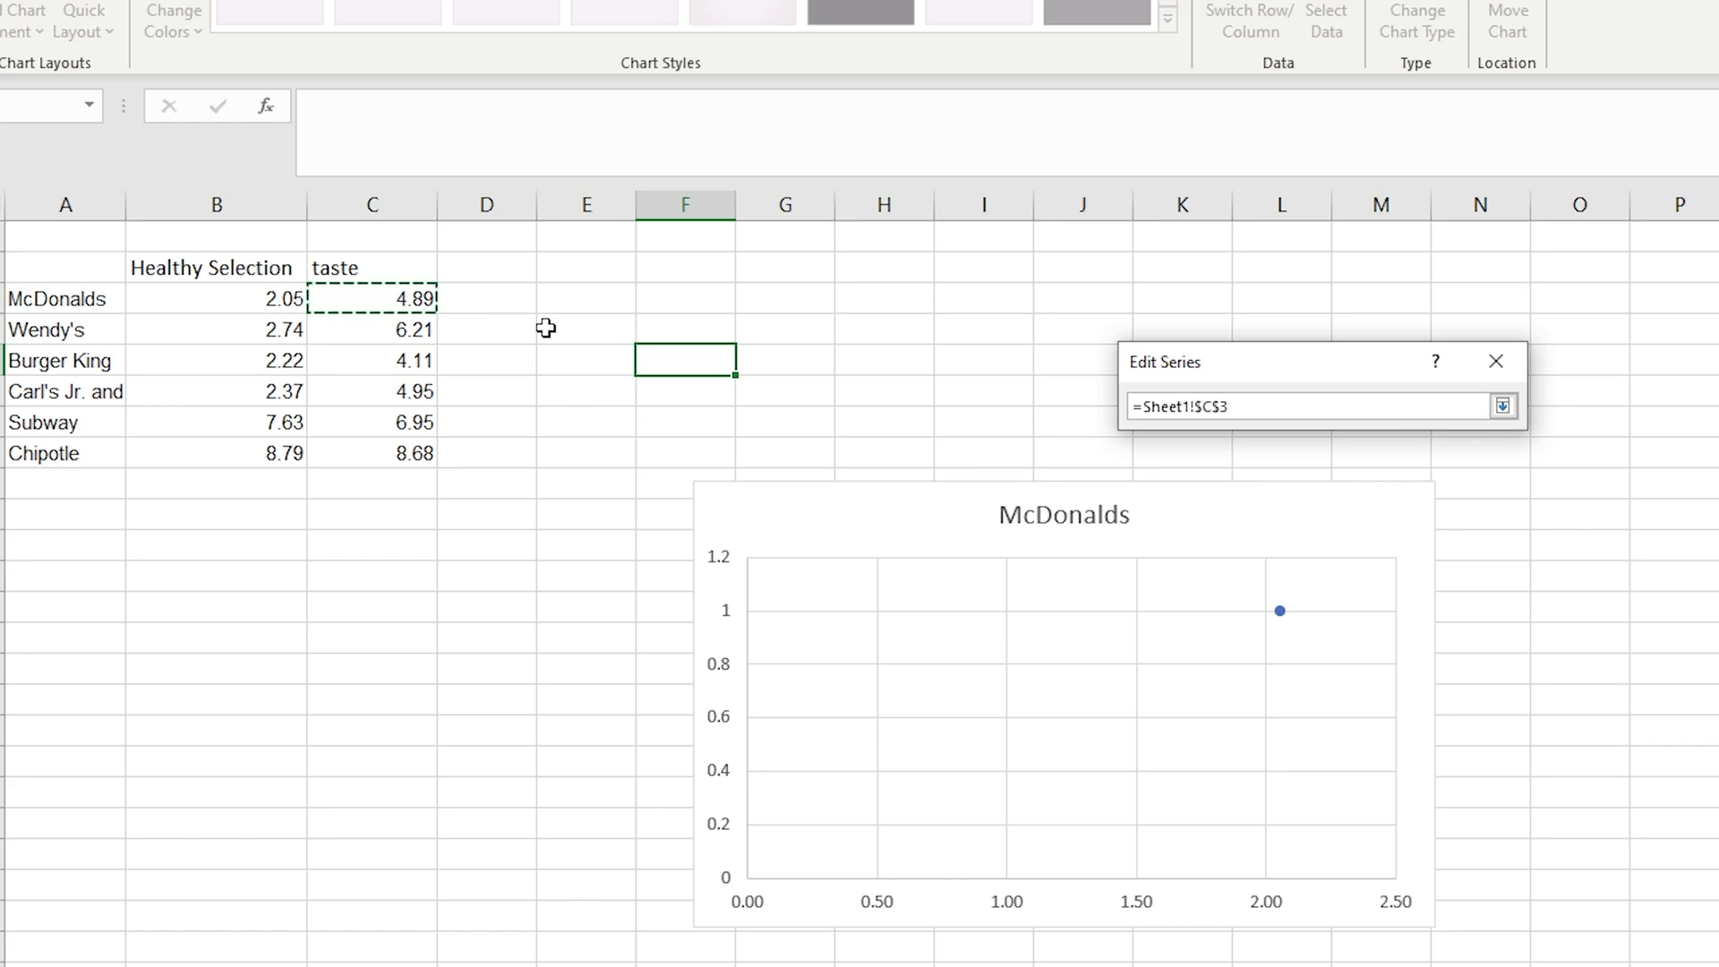
{"action": "left_click", "coordinate": [1503, 406]}
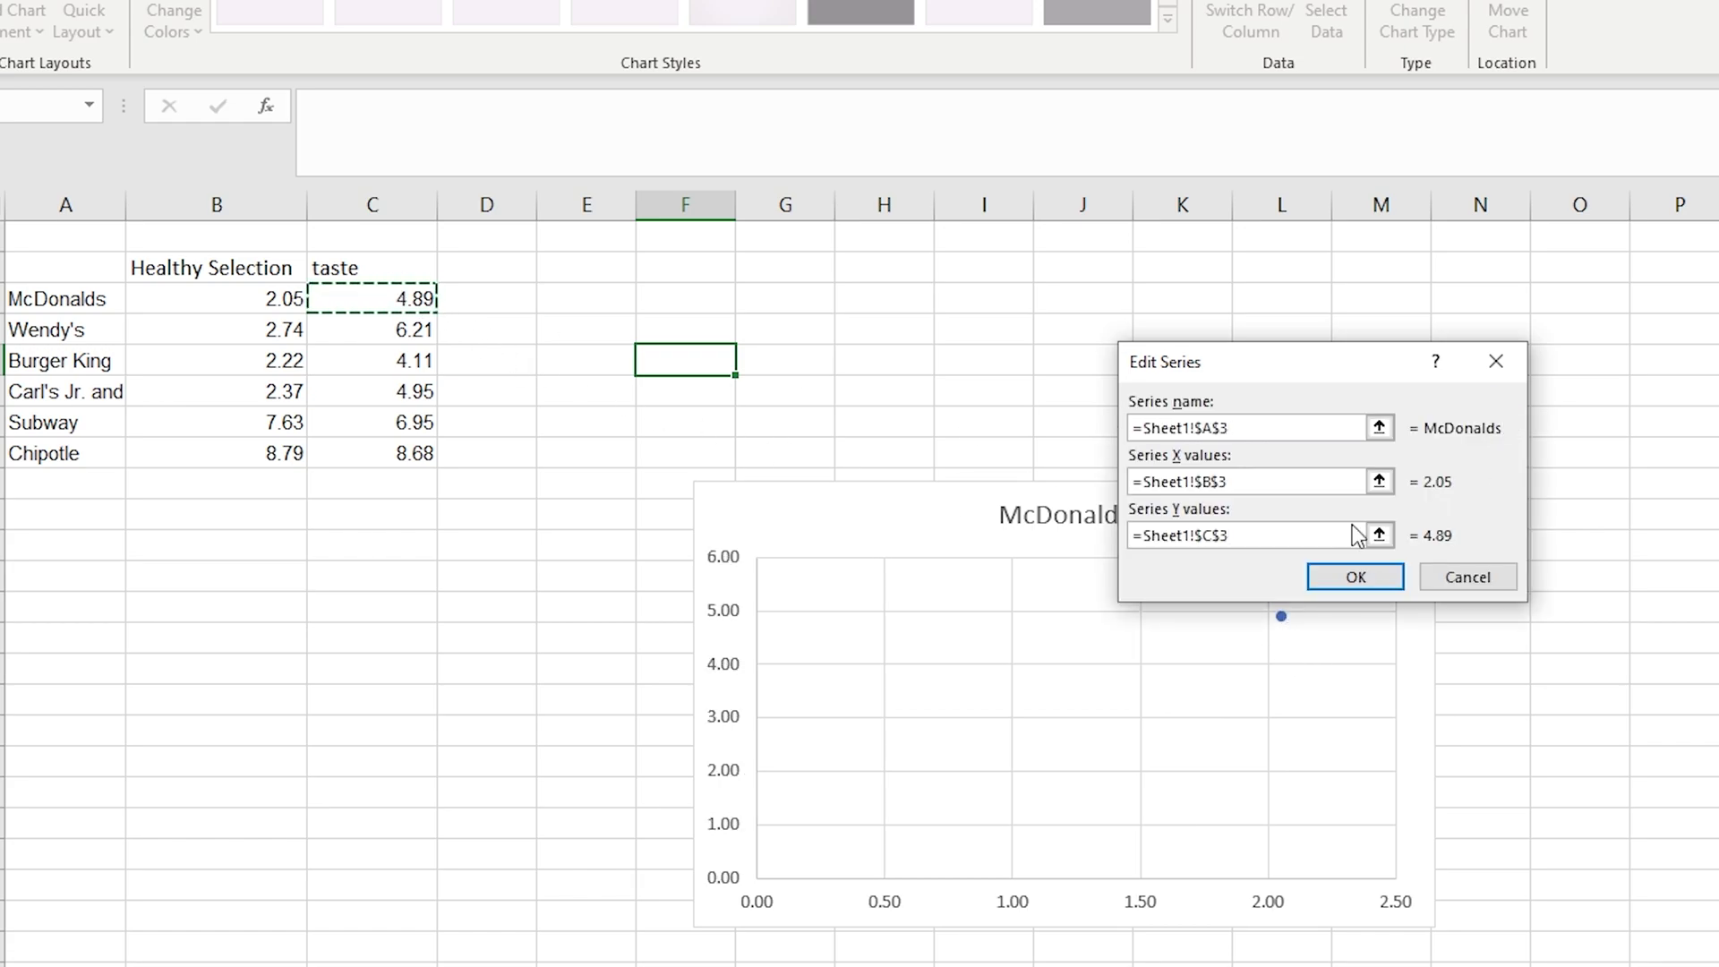
{"action": "left_click_drag", "start_coordinate": [1334, 365], "coordinate": [1360, 232]}
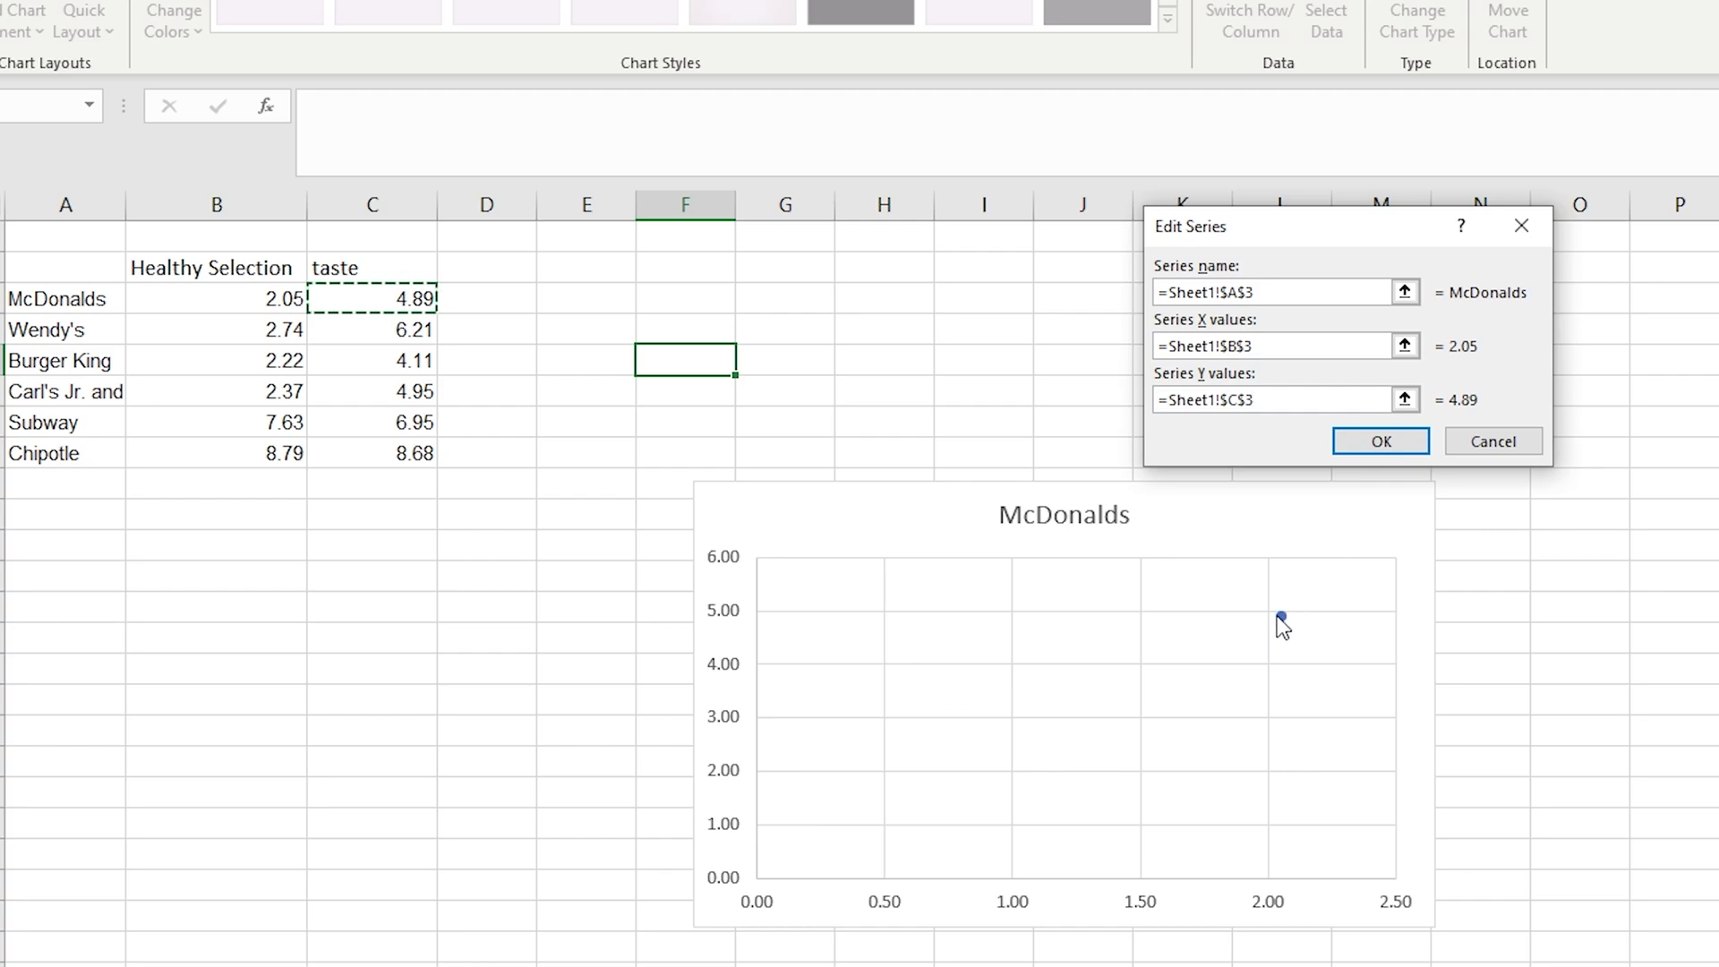
{"action": "left_click", "coordinate": [1394, 436]}
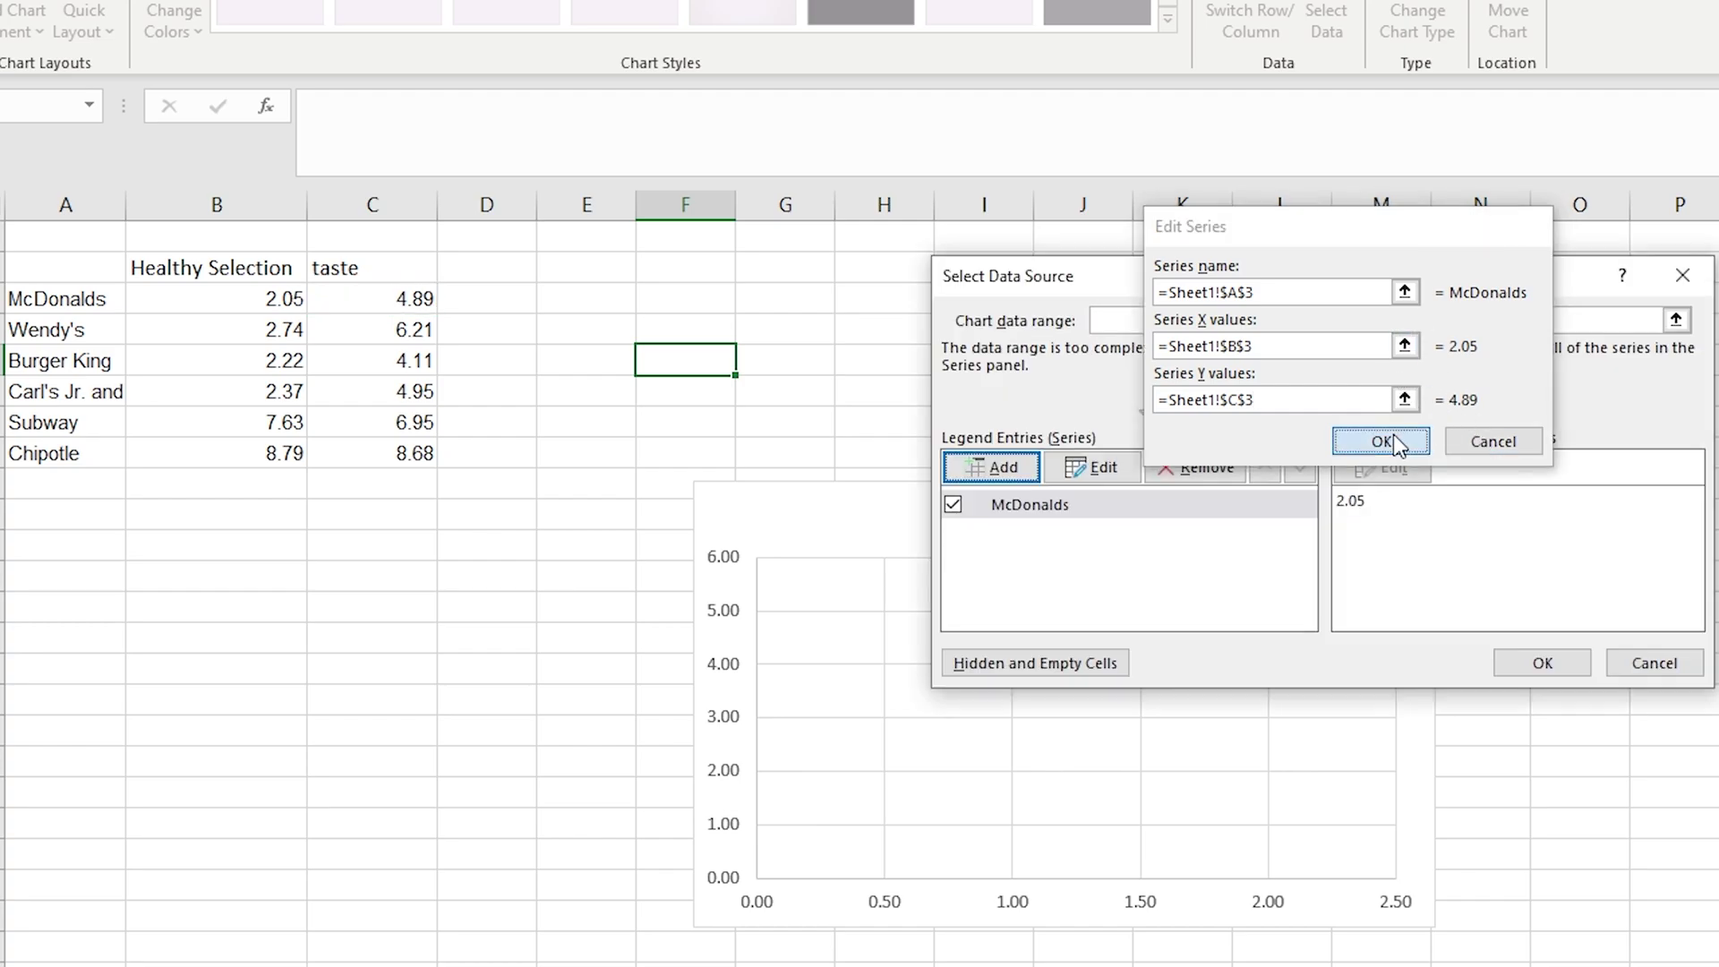
Add a Wendy's series with cell A4 as the name, B4 as the X value and C4 as the Y value.
{"action": "left_click", "coordinate": [1001, 468]}
{"action": "left_click", "coordinate": [1407, 289]}
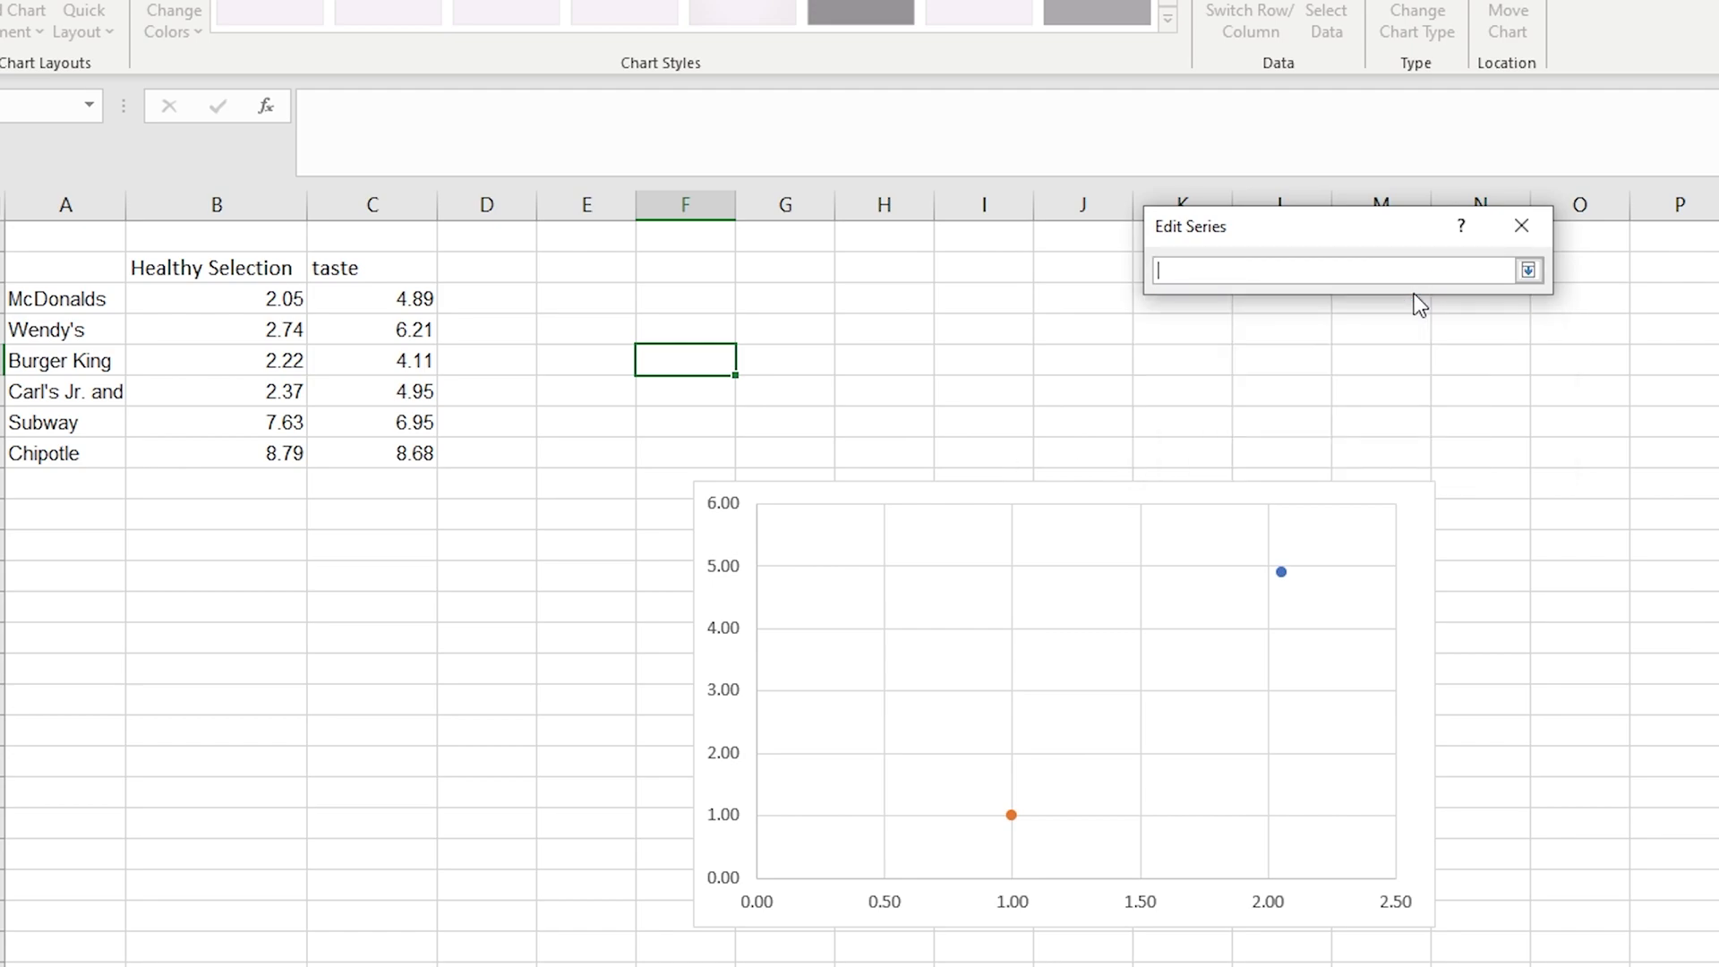
{"action": "left_click", "coordinate": [75, 332]}
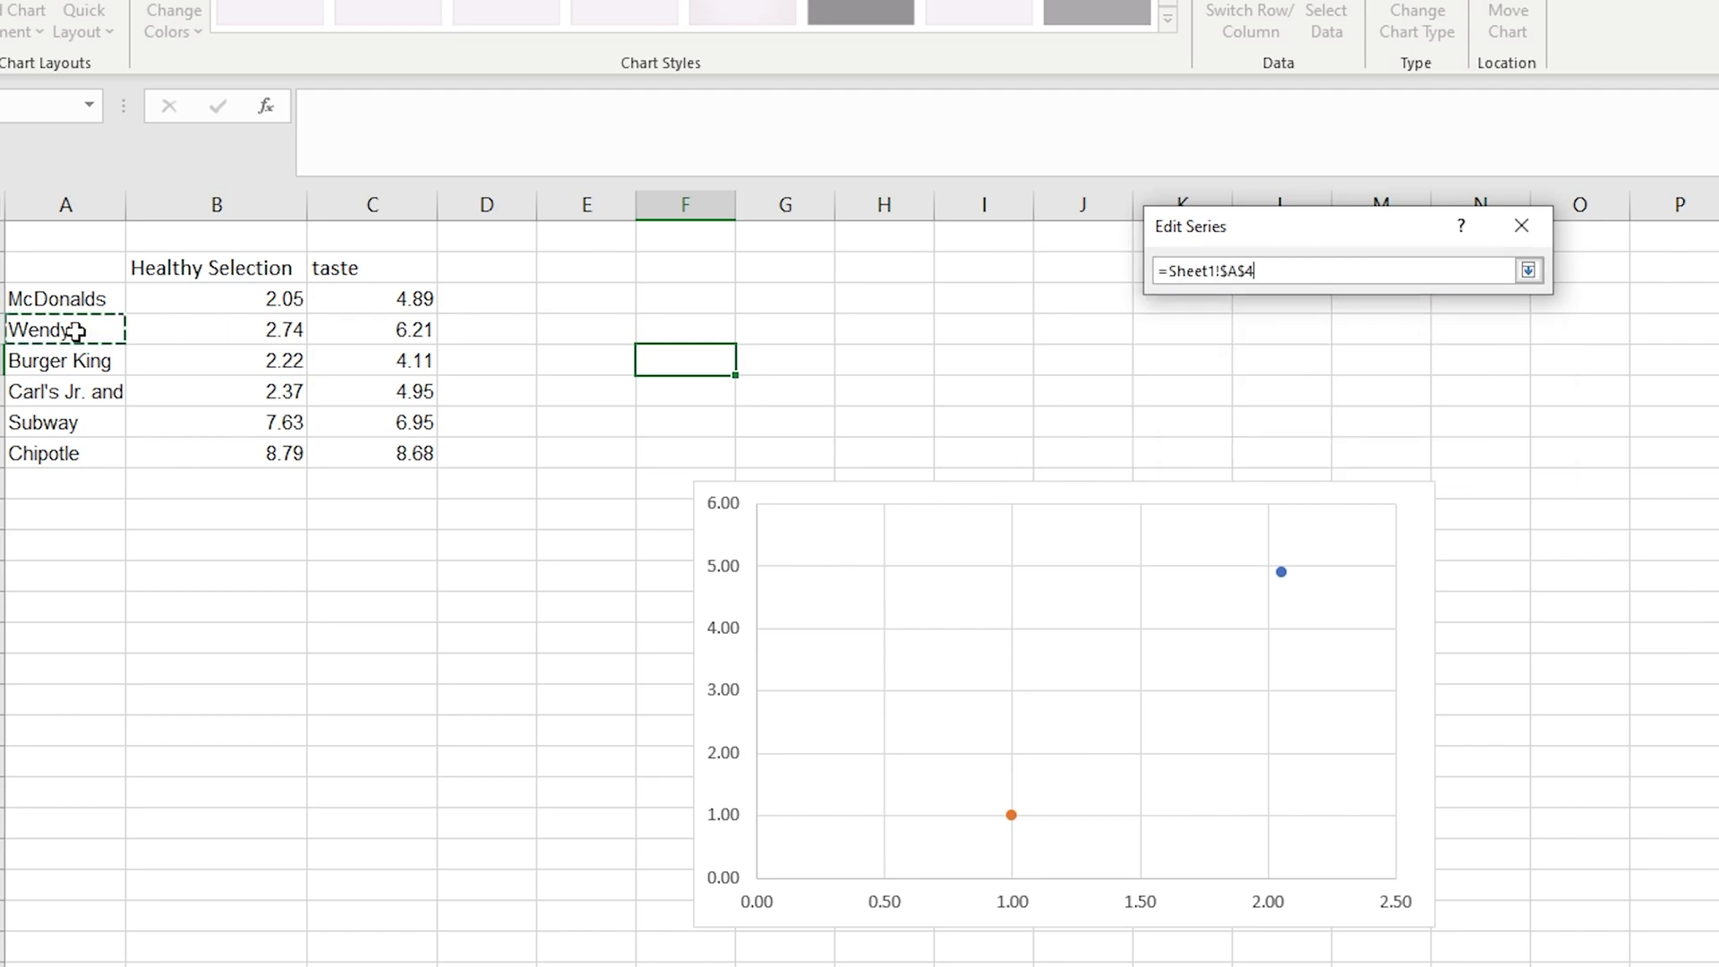
{"action": "left_click", "coordinate": [1527, 269]}
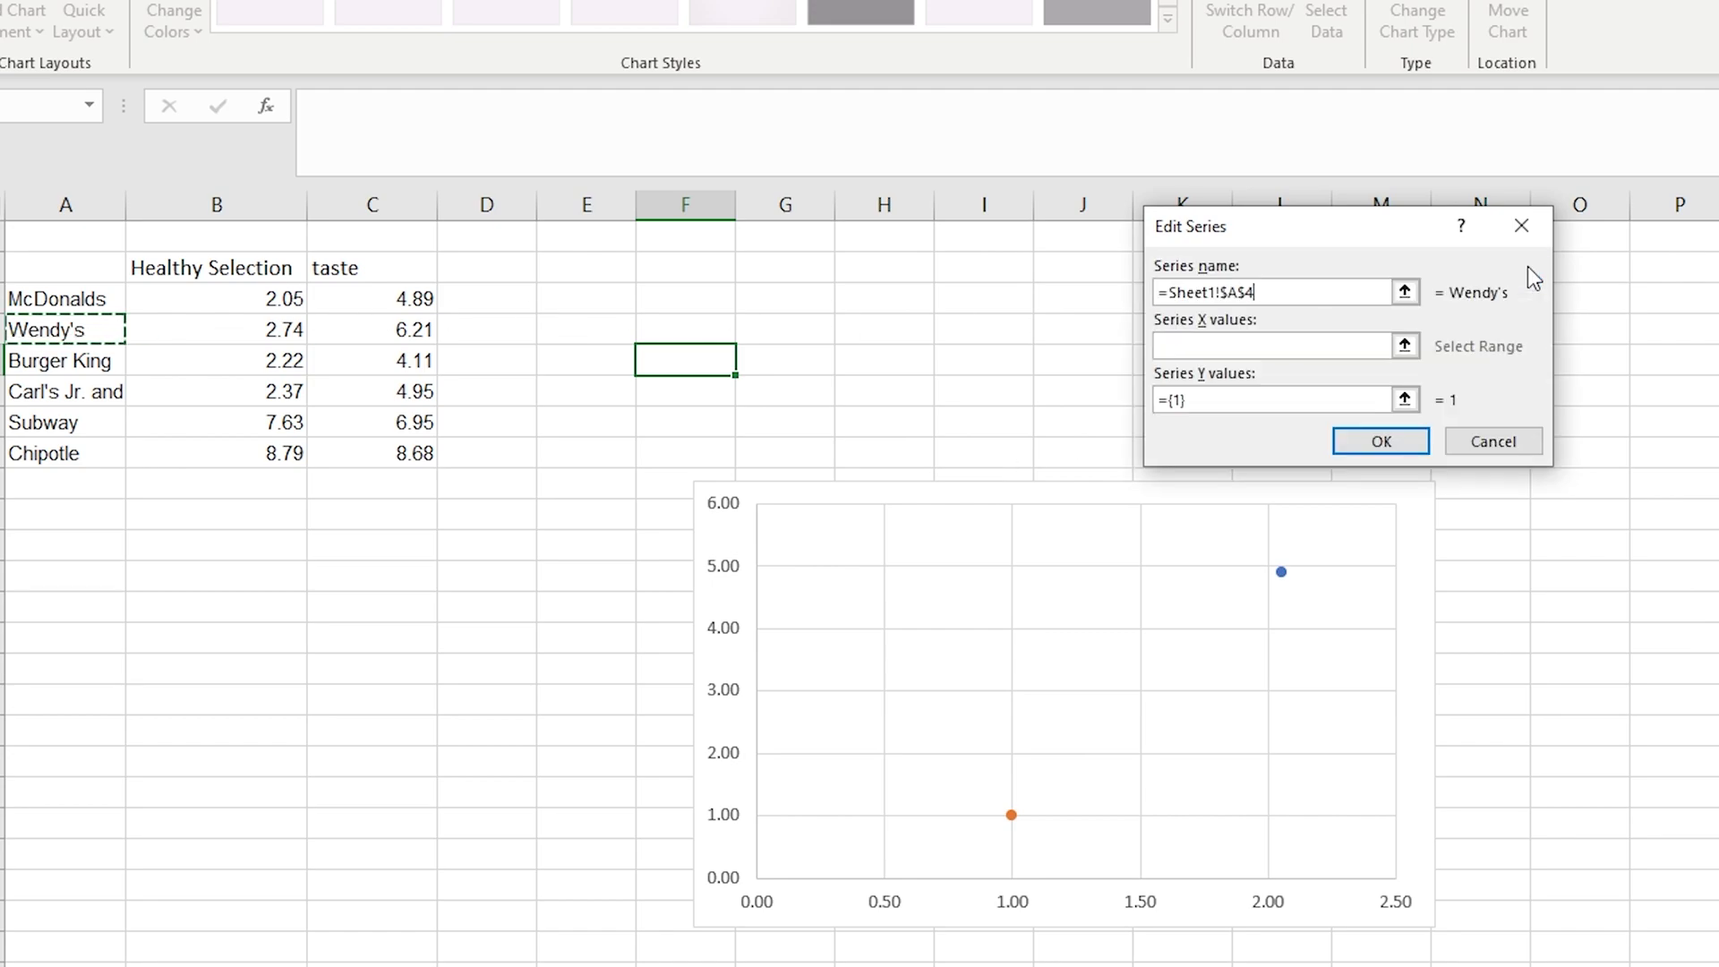
{"action": "left_click", "coordinate": [1403, 346]}
{"action": "left_click", "coordinate": [238, 332]}
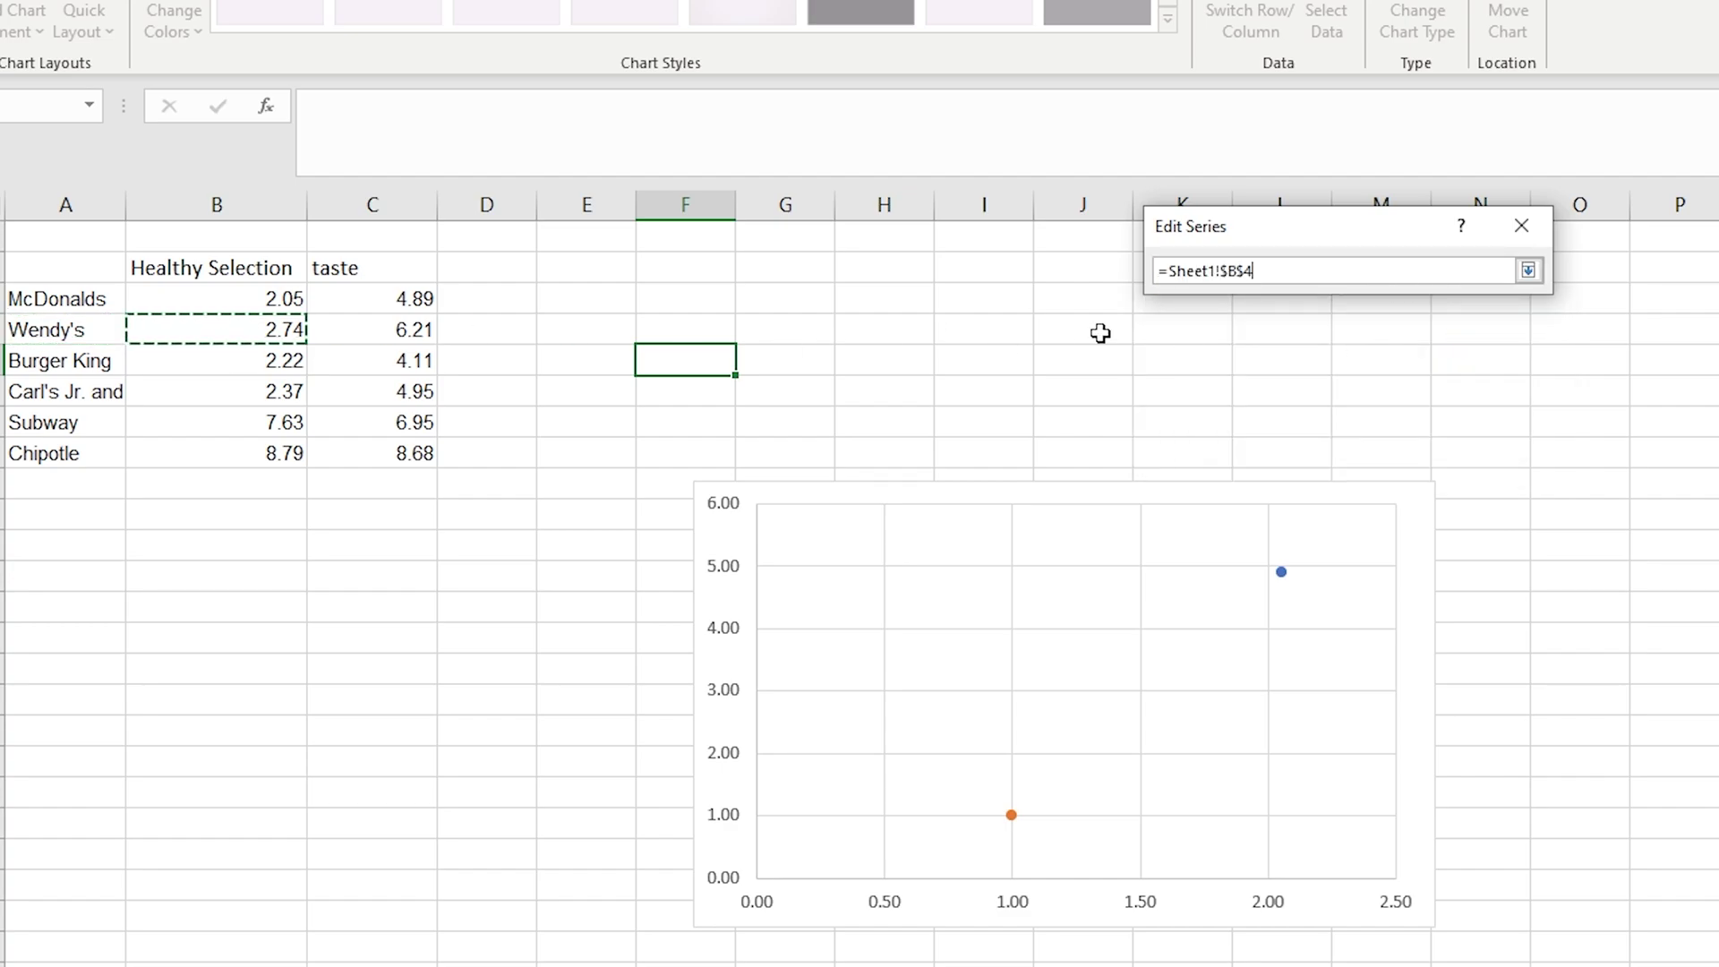
{"action": "left_click", "coordinate": [1527, 270]}
{"action": "left_click", "coordinate": [1404, 399]}
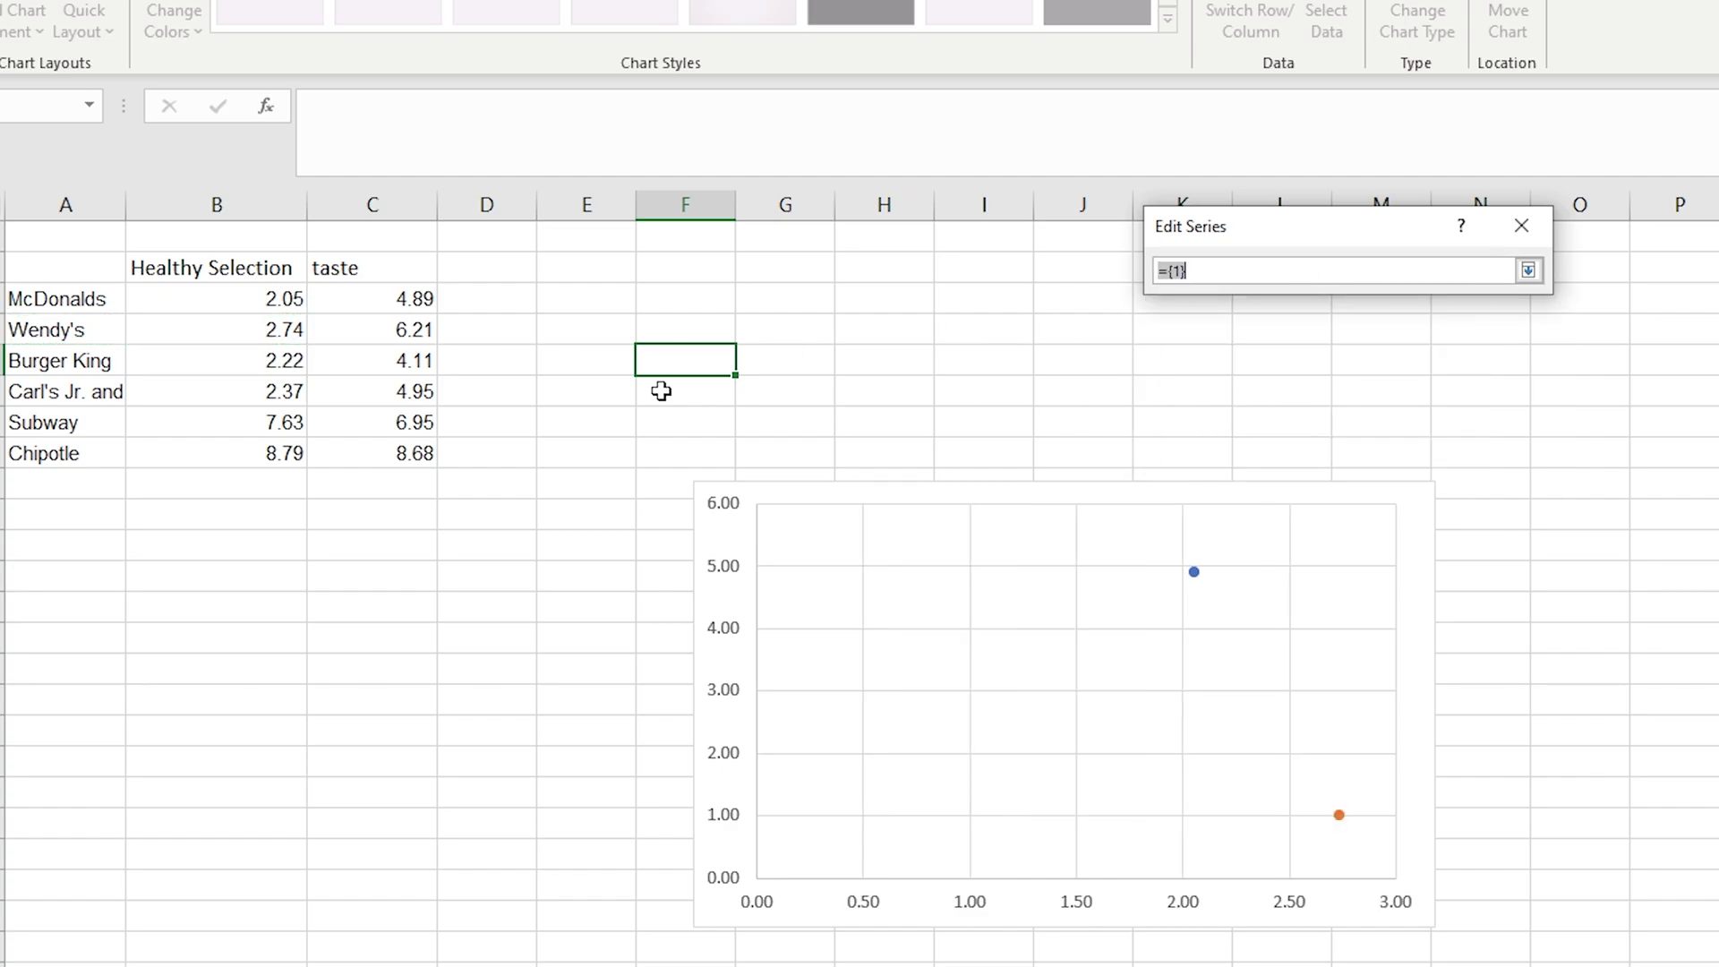
{"action": "left_click", "coordinate": [407, 333]}
{"action": "left_click", "coordinate": [1529, 274]}
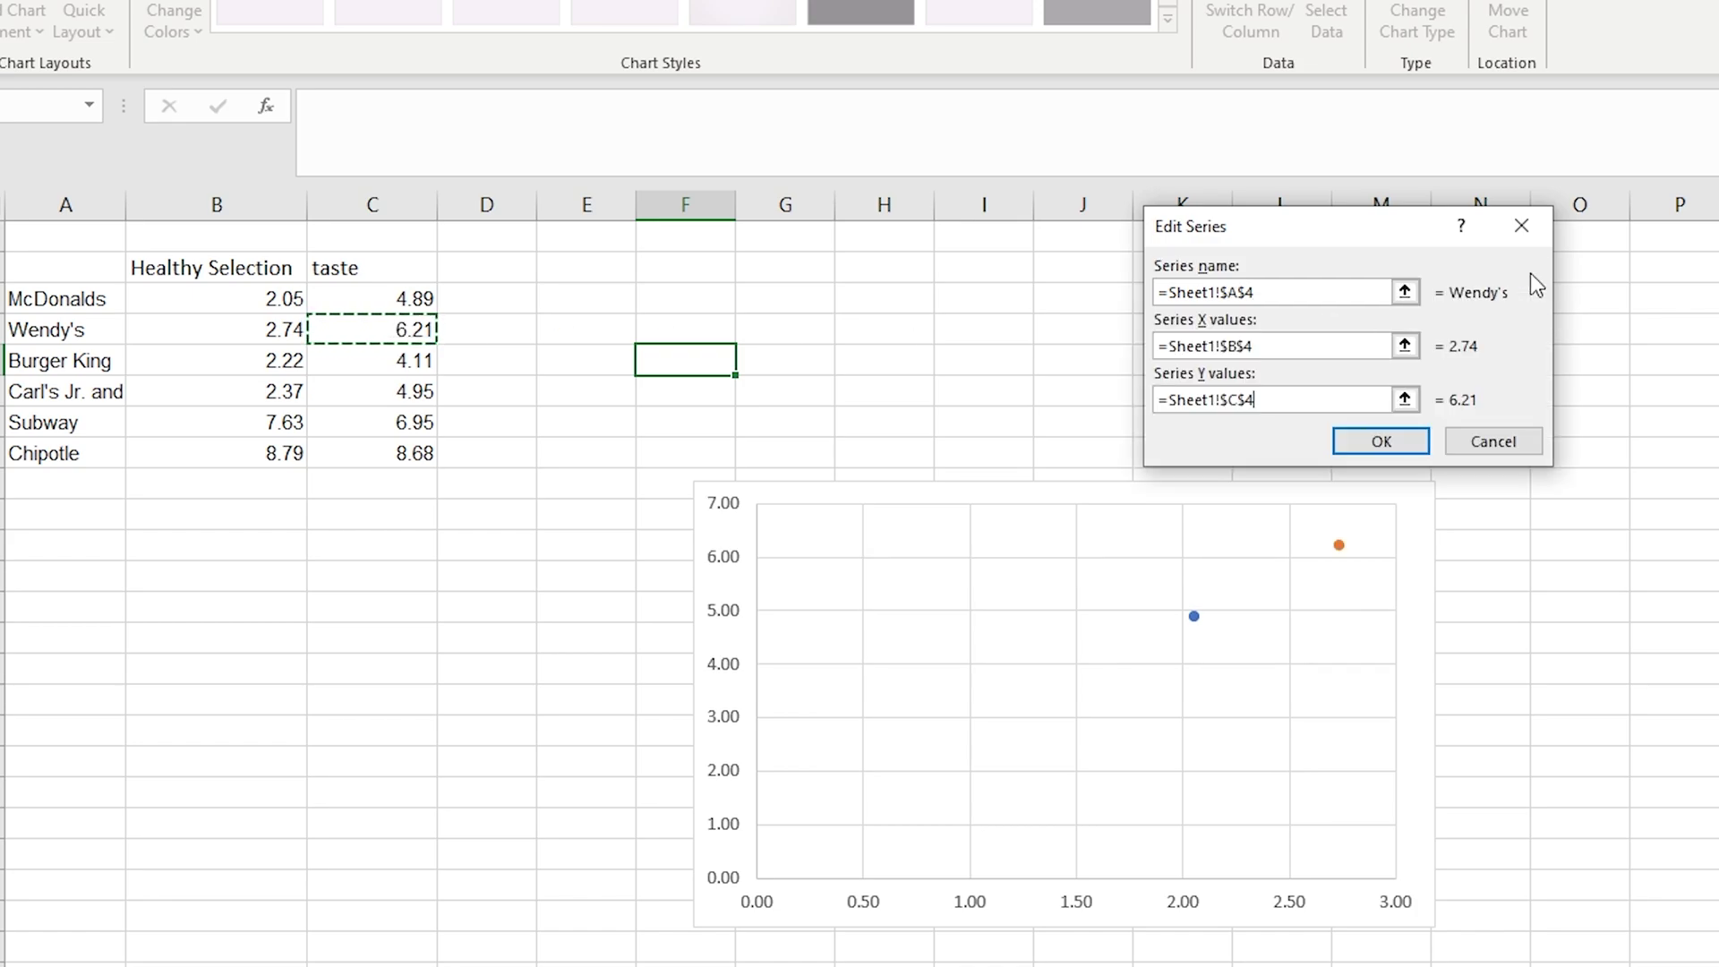
{"action": "left_click", "coordinate": [1365, 443]}
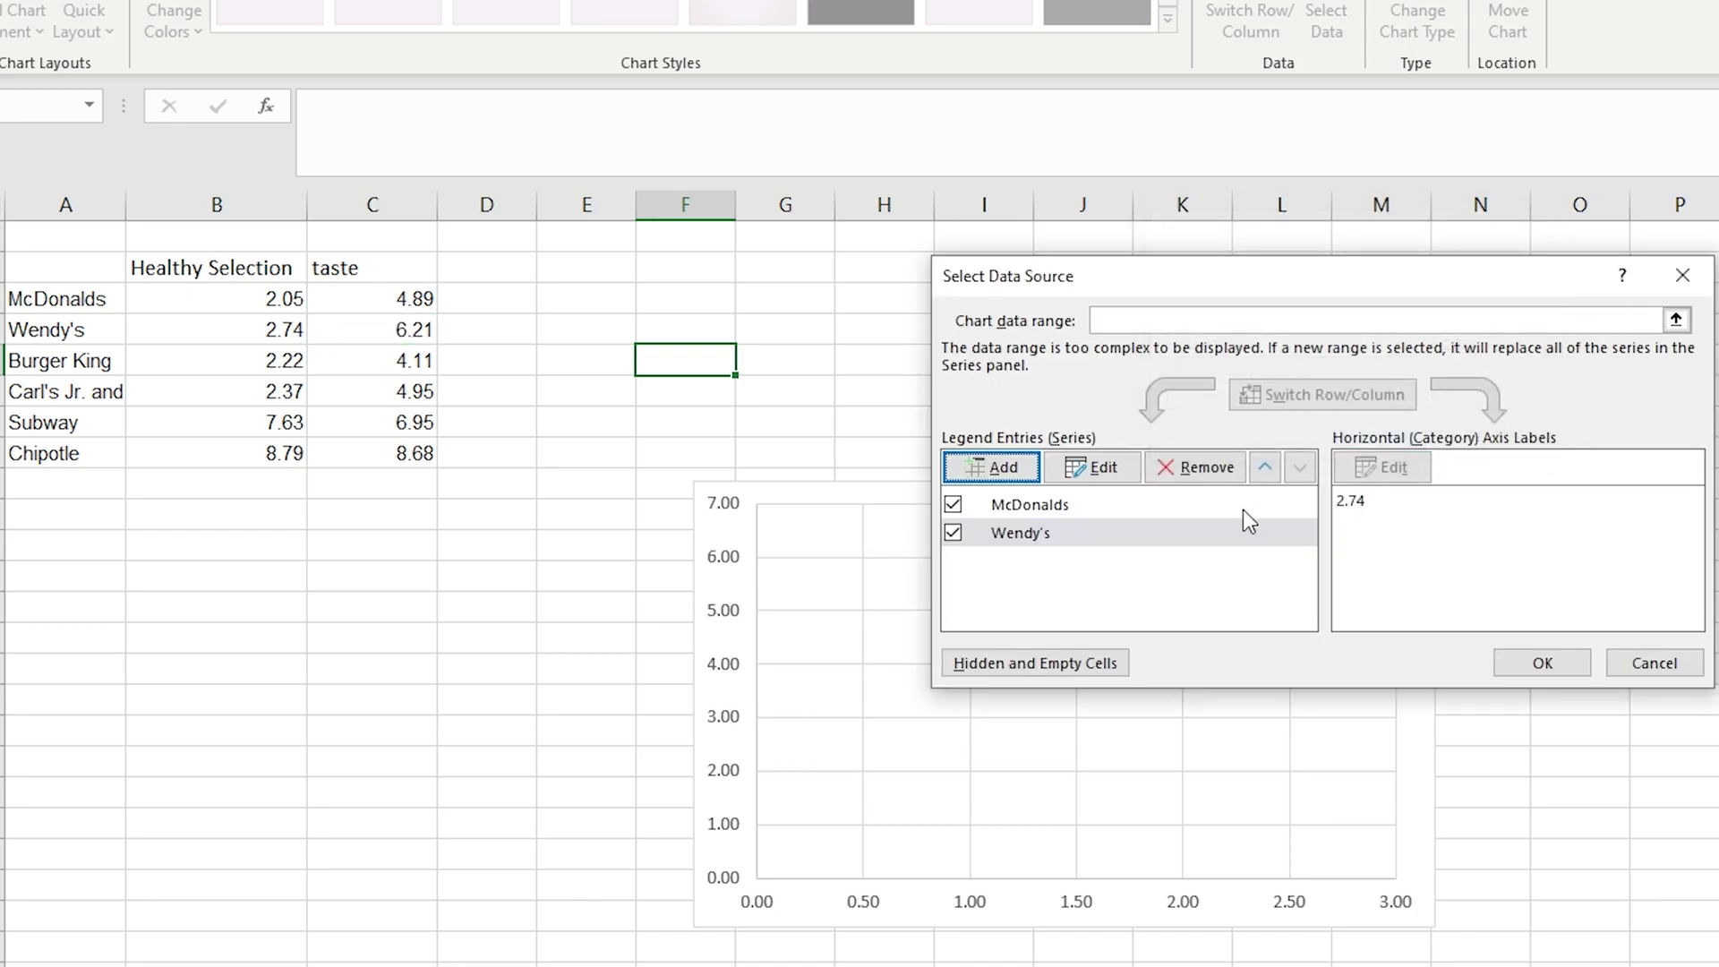
Add a Burger King series with cell A5 as the name, B5 as the X value and C5 as the Y value.
{"action": "left_click", "coordinate": [993, 467]}
{"action": "left_click", "coordinate": [94, 360]}
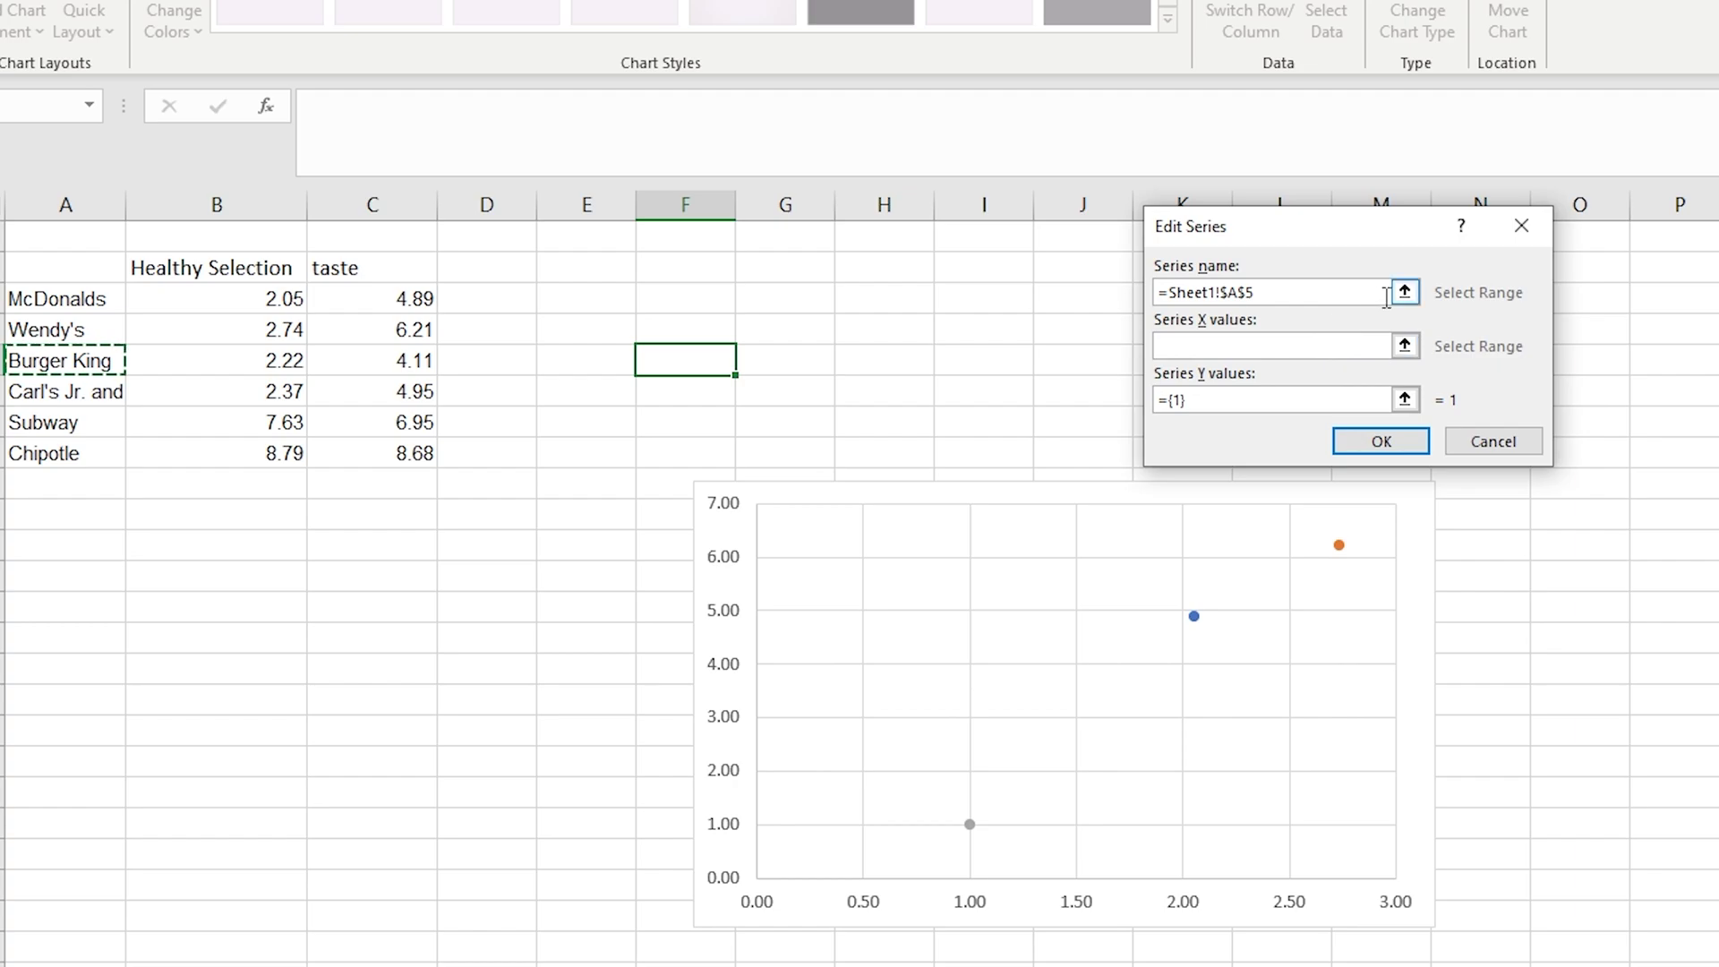
{"action": "left_click", "coordinate": [1405, 346]}
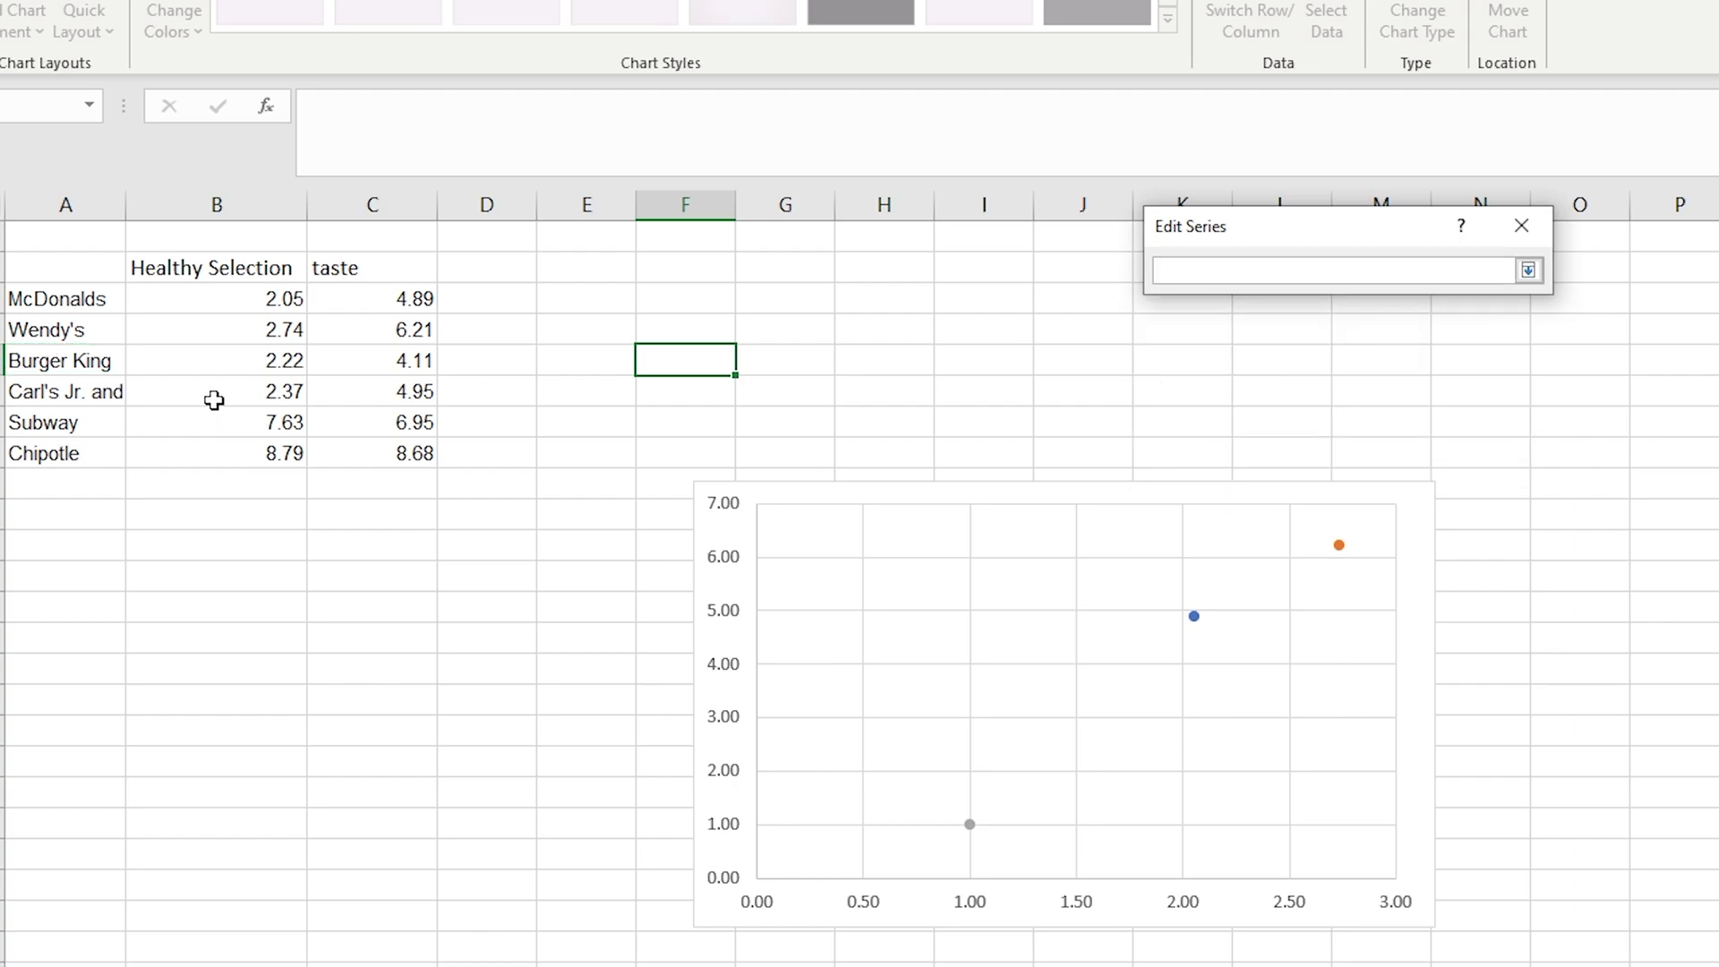
{"action": "left_click", "coordinate": [260, 361]}
{"action": "left_click", "coordinate": [1529, 271]}
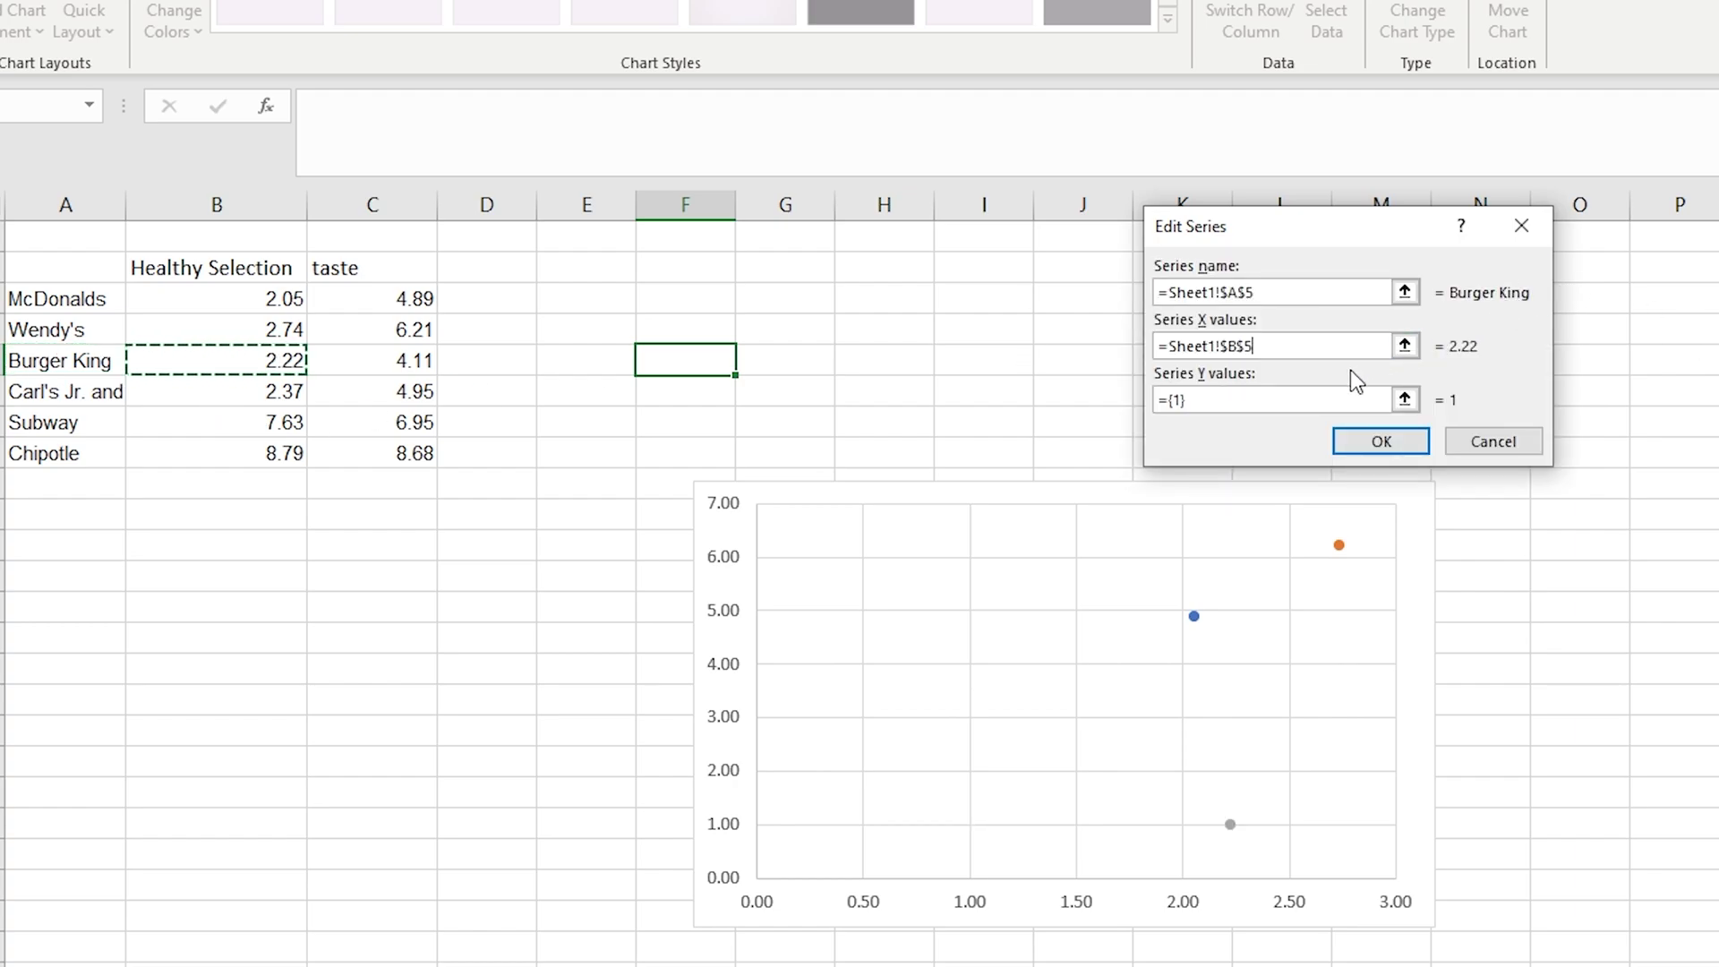
{"action": "left_click", "coordinate": [1405, 395]}
{"action": "left_click", "coordinate": [385, 360]}
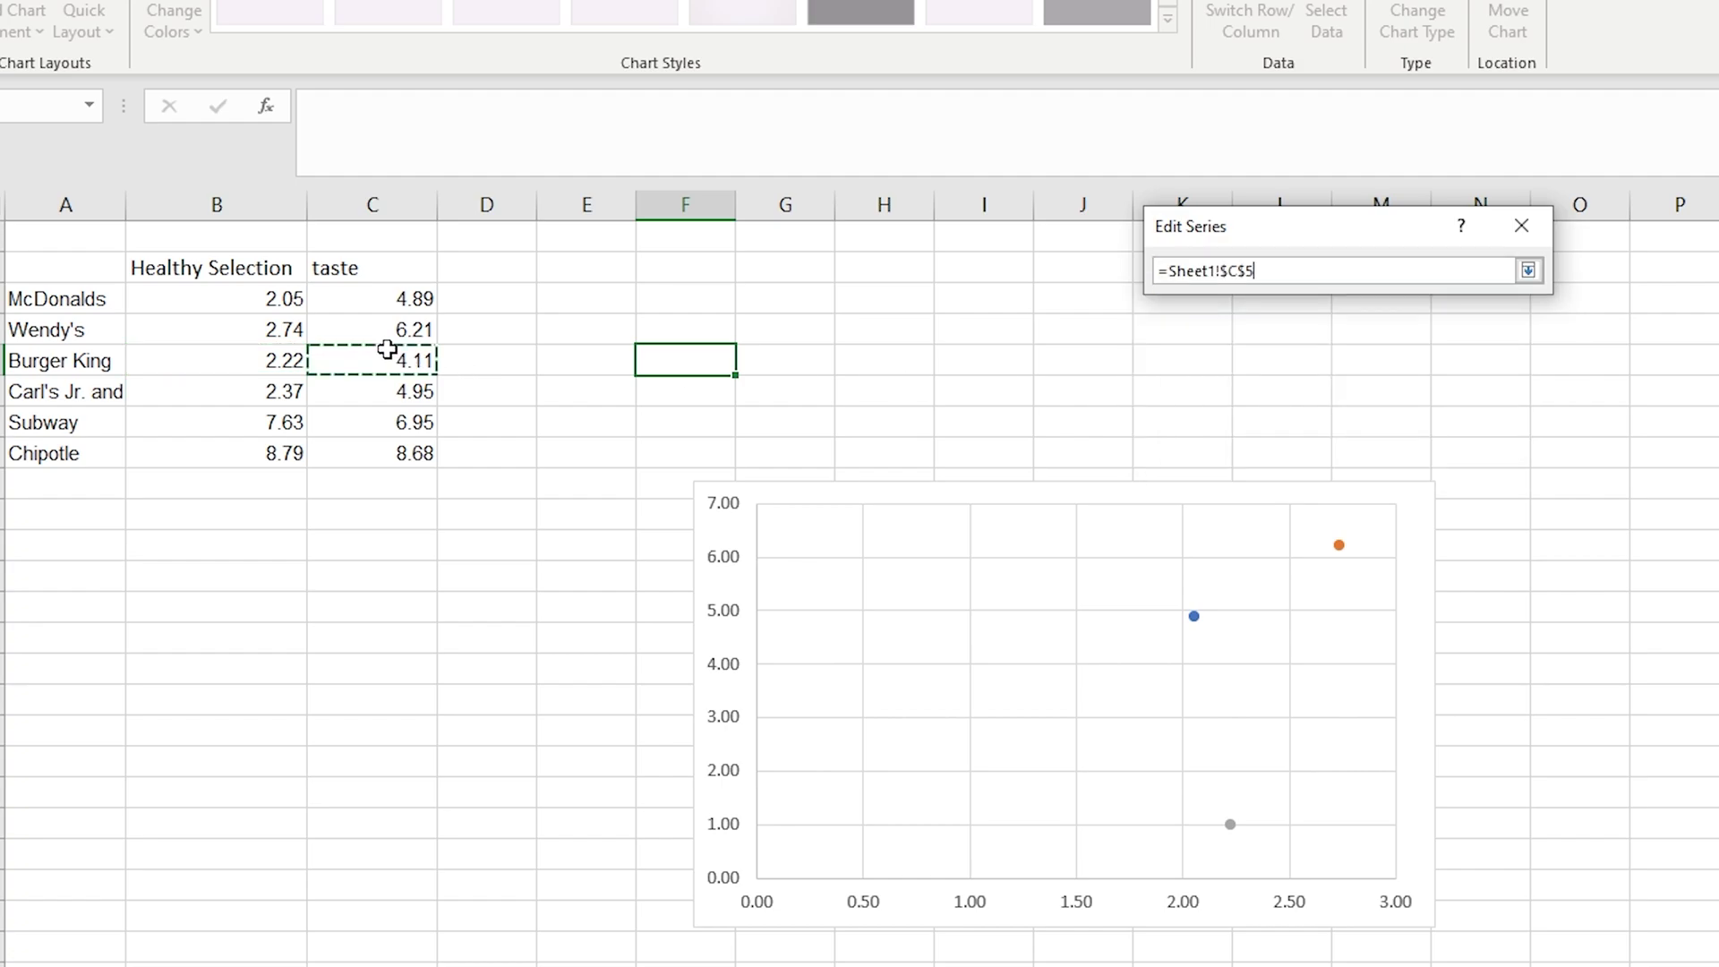
{"action": "left_click", "coordinate": [1528, 270]}
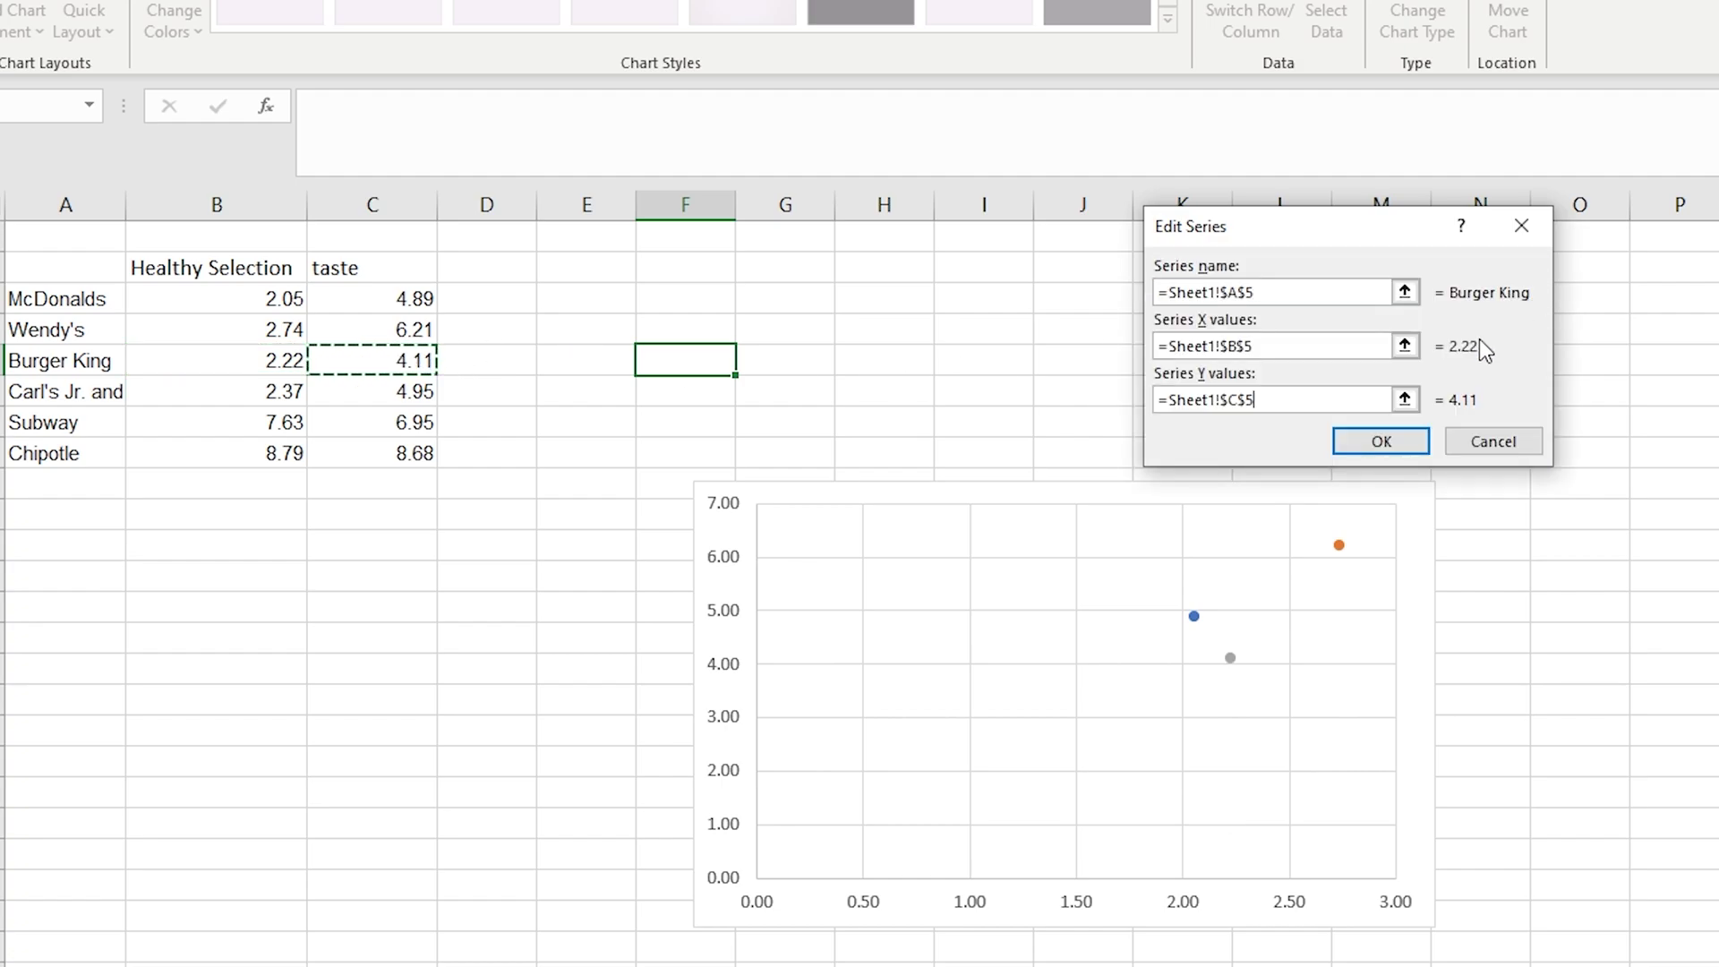
{"action": "left_click", "coordinate": [1381, 441]}
Add a Carl's Jr. and hardees series with cell A6 as the name, B6 as the X value and C6 as the Y value.
{"action": "left_click_drag", "start_coordinate": [1278, 276], "coordinate": [1546, 41]}
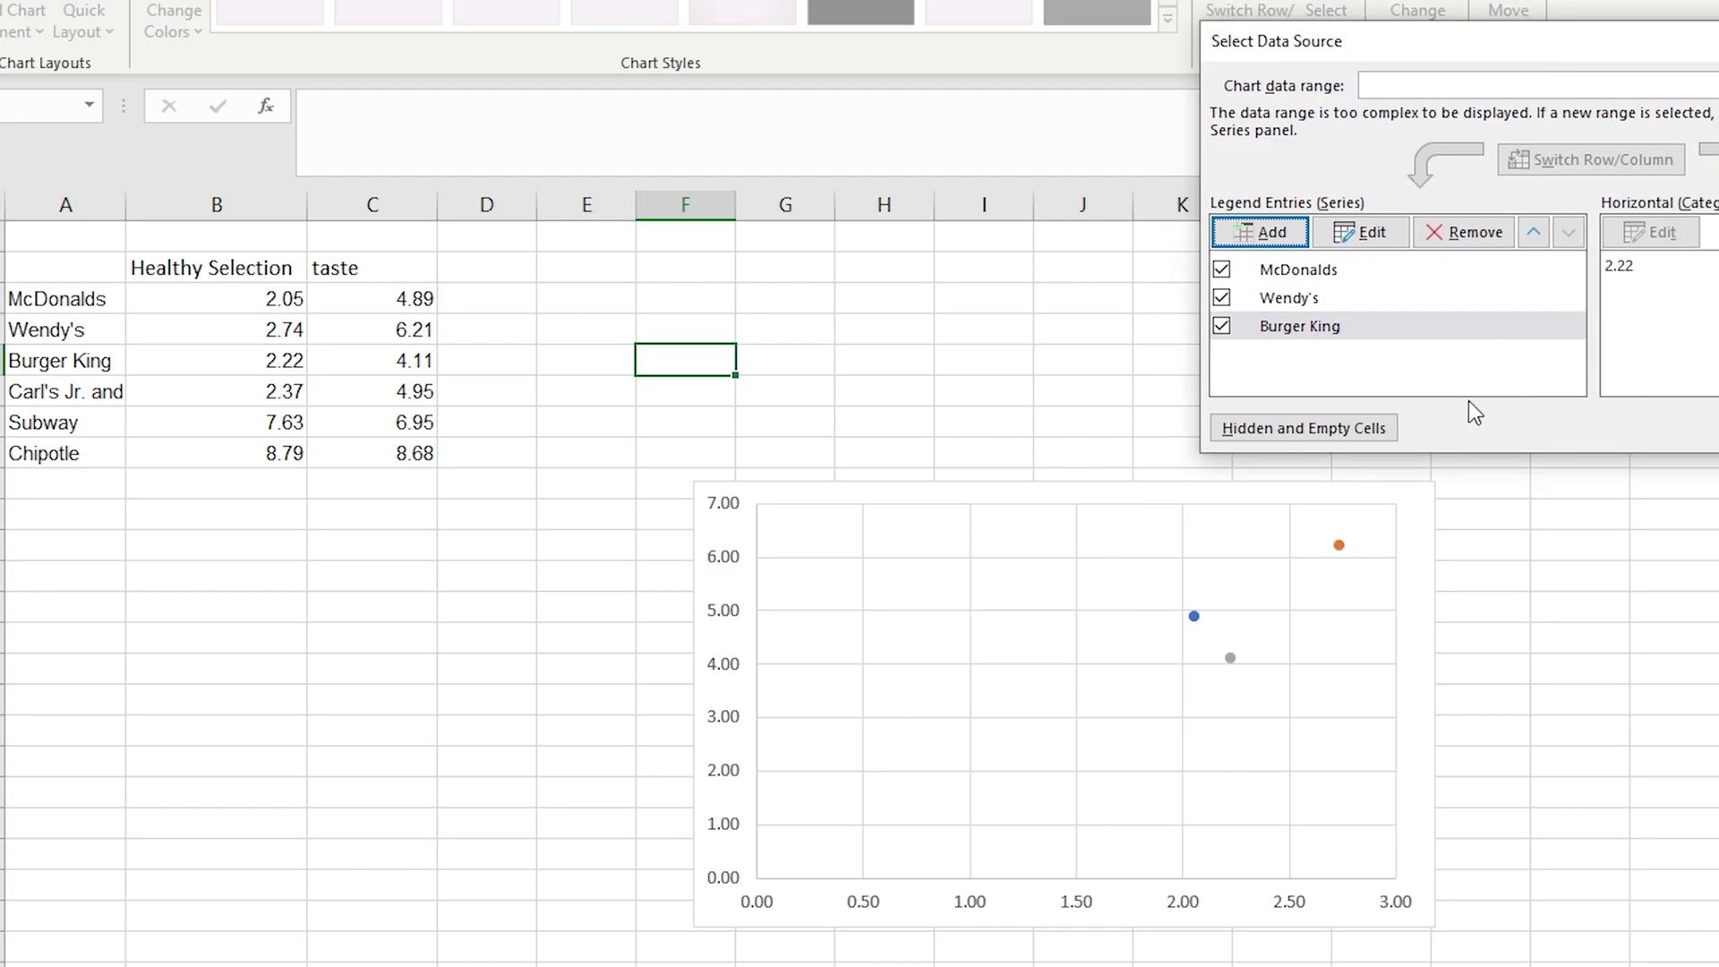
{"action": "left_click", "coordinate": [1294, 234]}
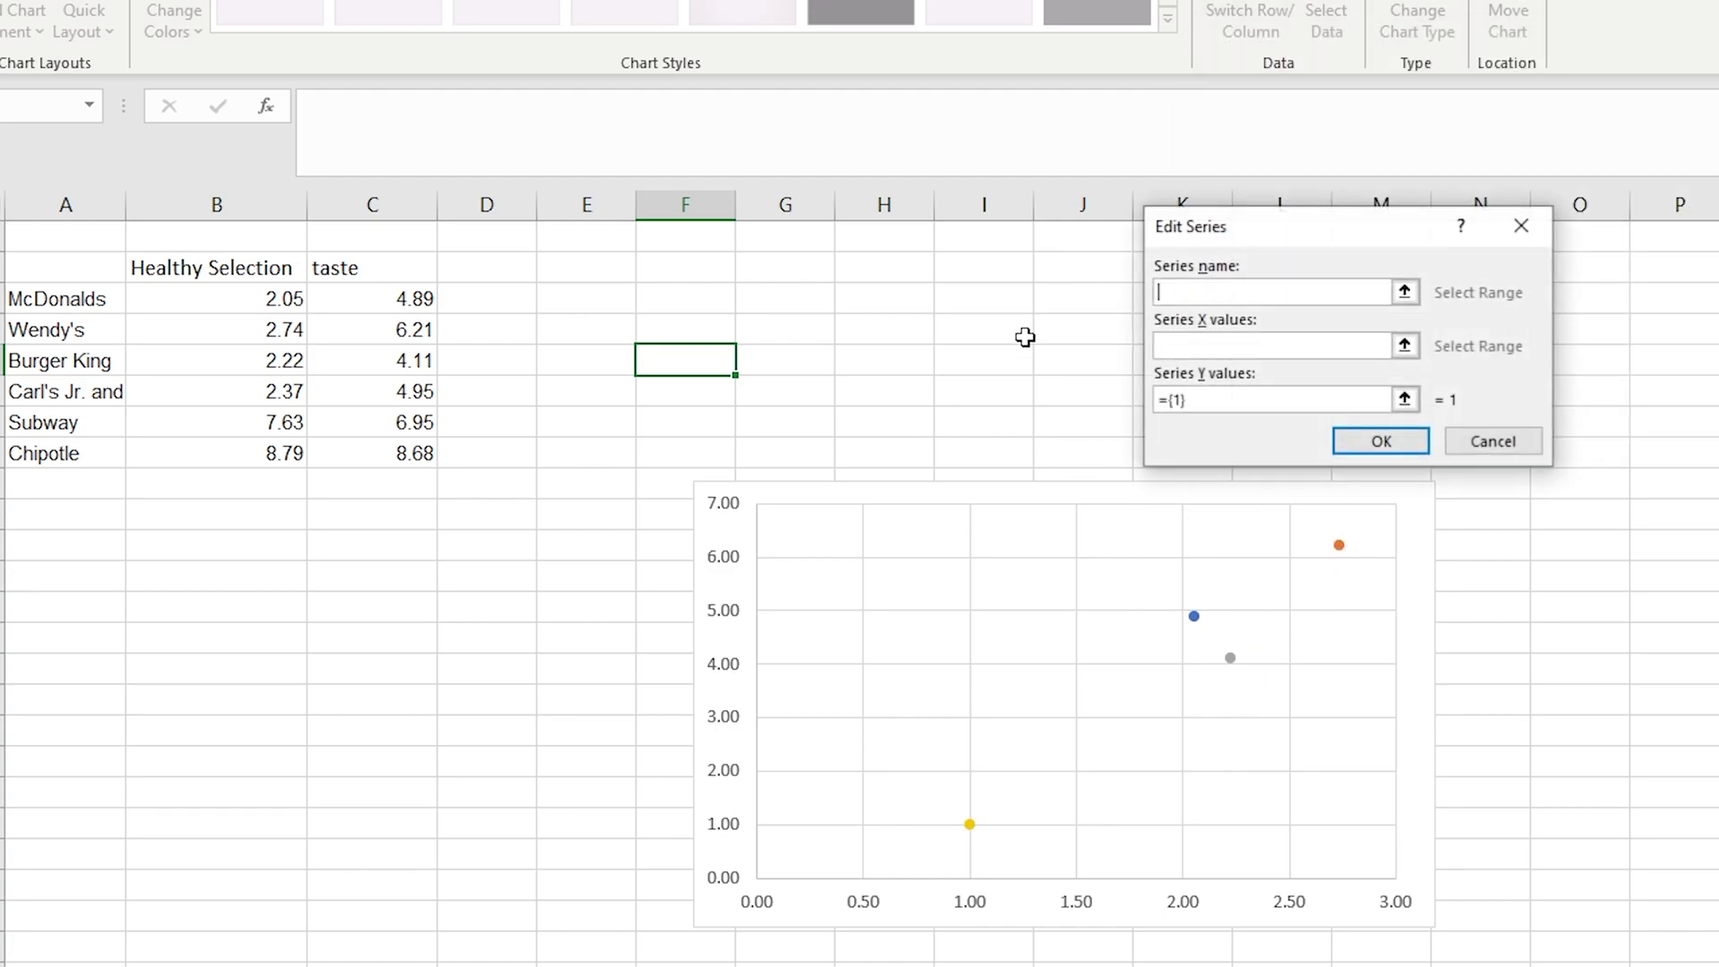
{"action": "left_click", "coordinate": [70, 394]}
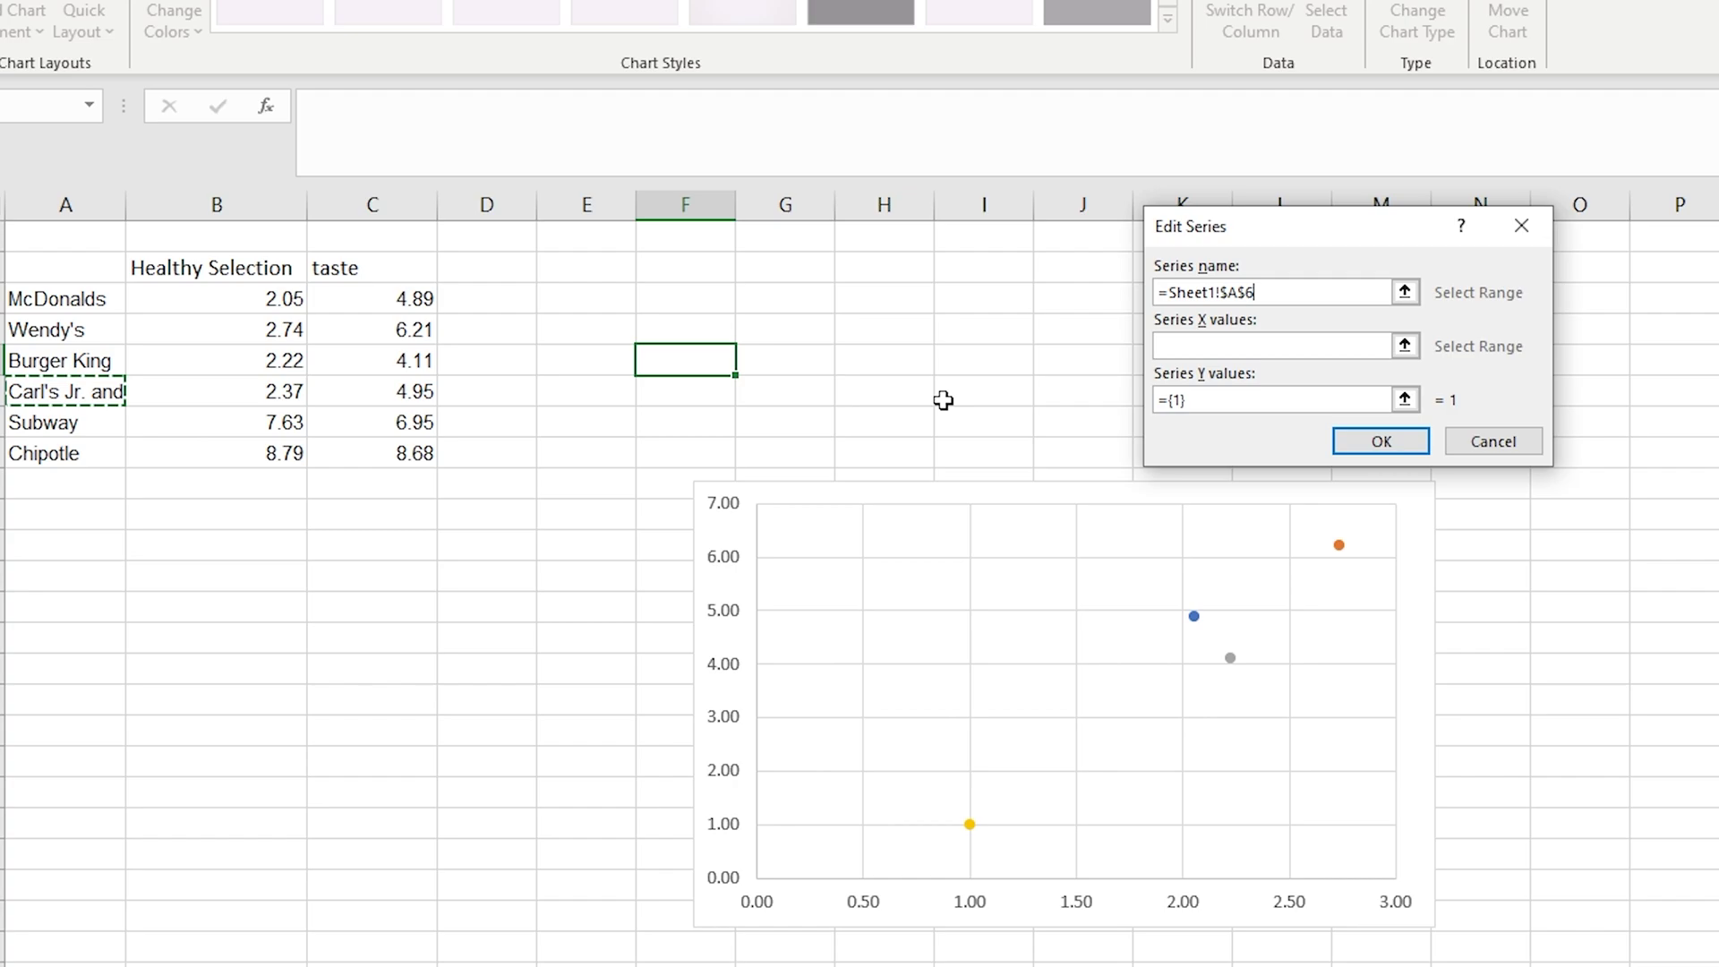
{"action": "left_click", "coordinate": [1404, 346]}
{"action": "left_click", "coordinate": [256, 390]}
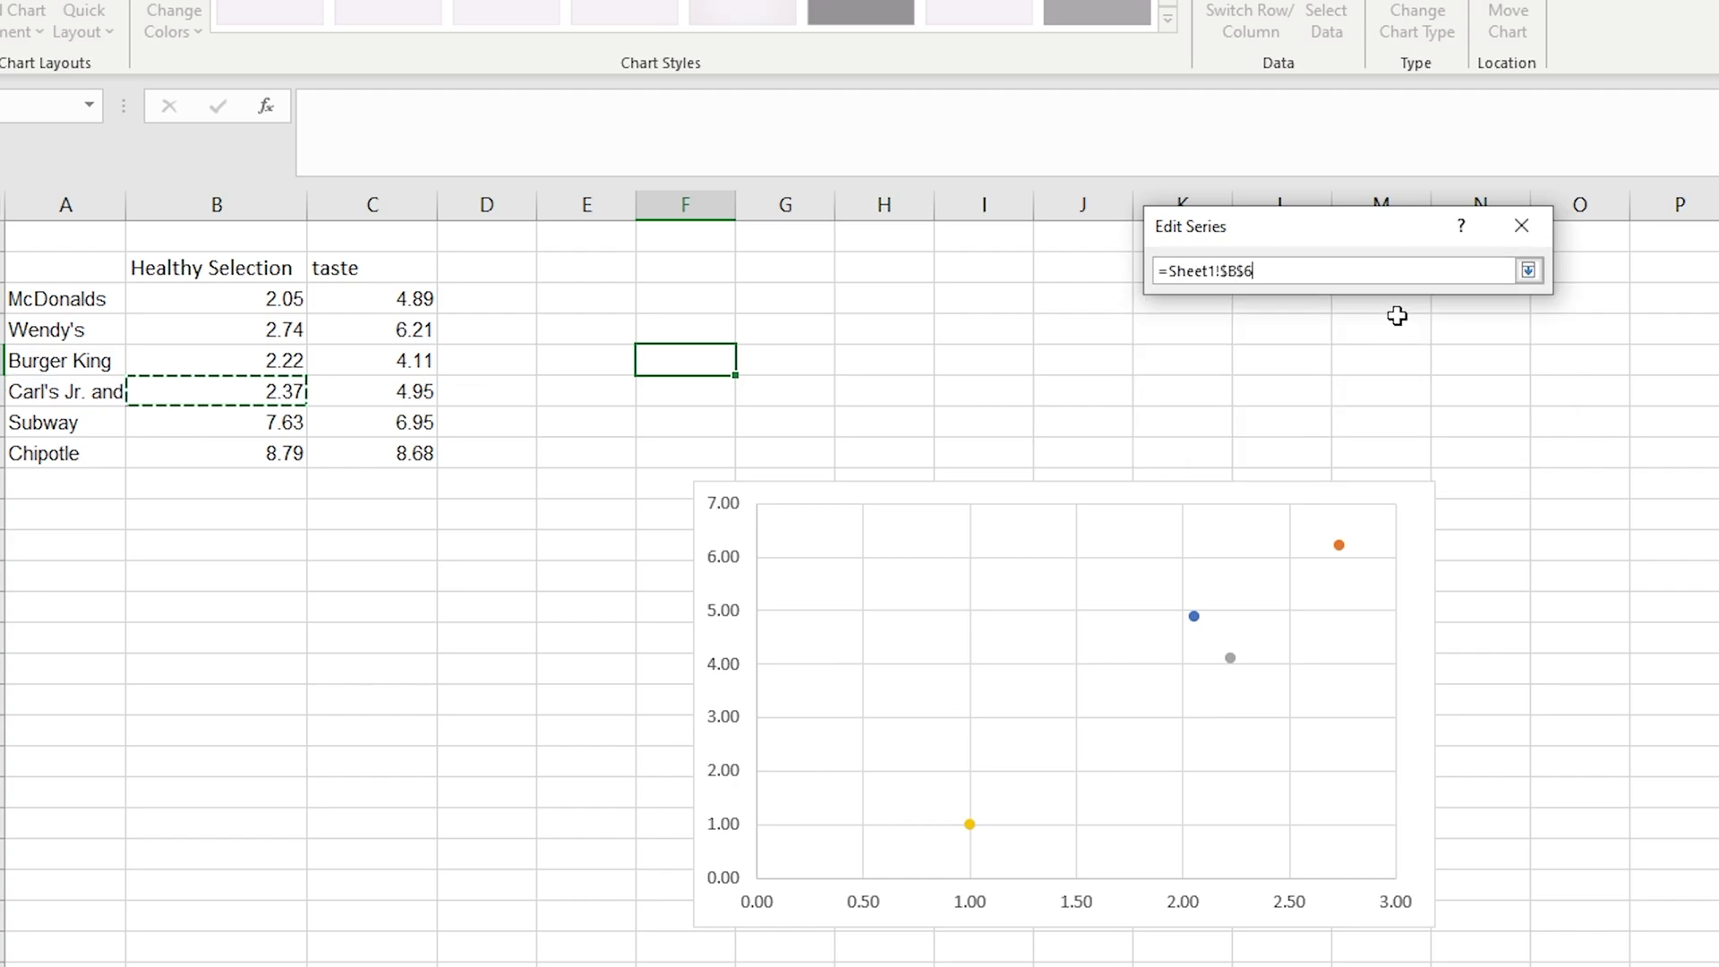
{"action": "left_click", "coordinate": [1529, 270]}
{"action": "left_click", "coordinate": [1404, 395]}
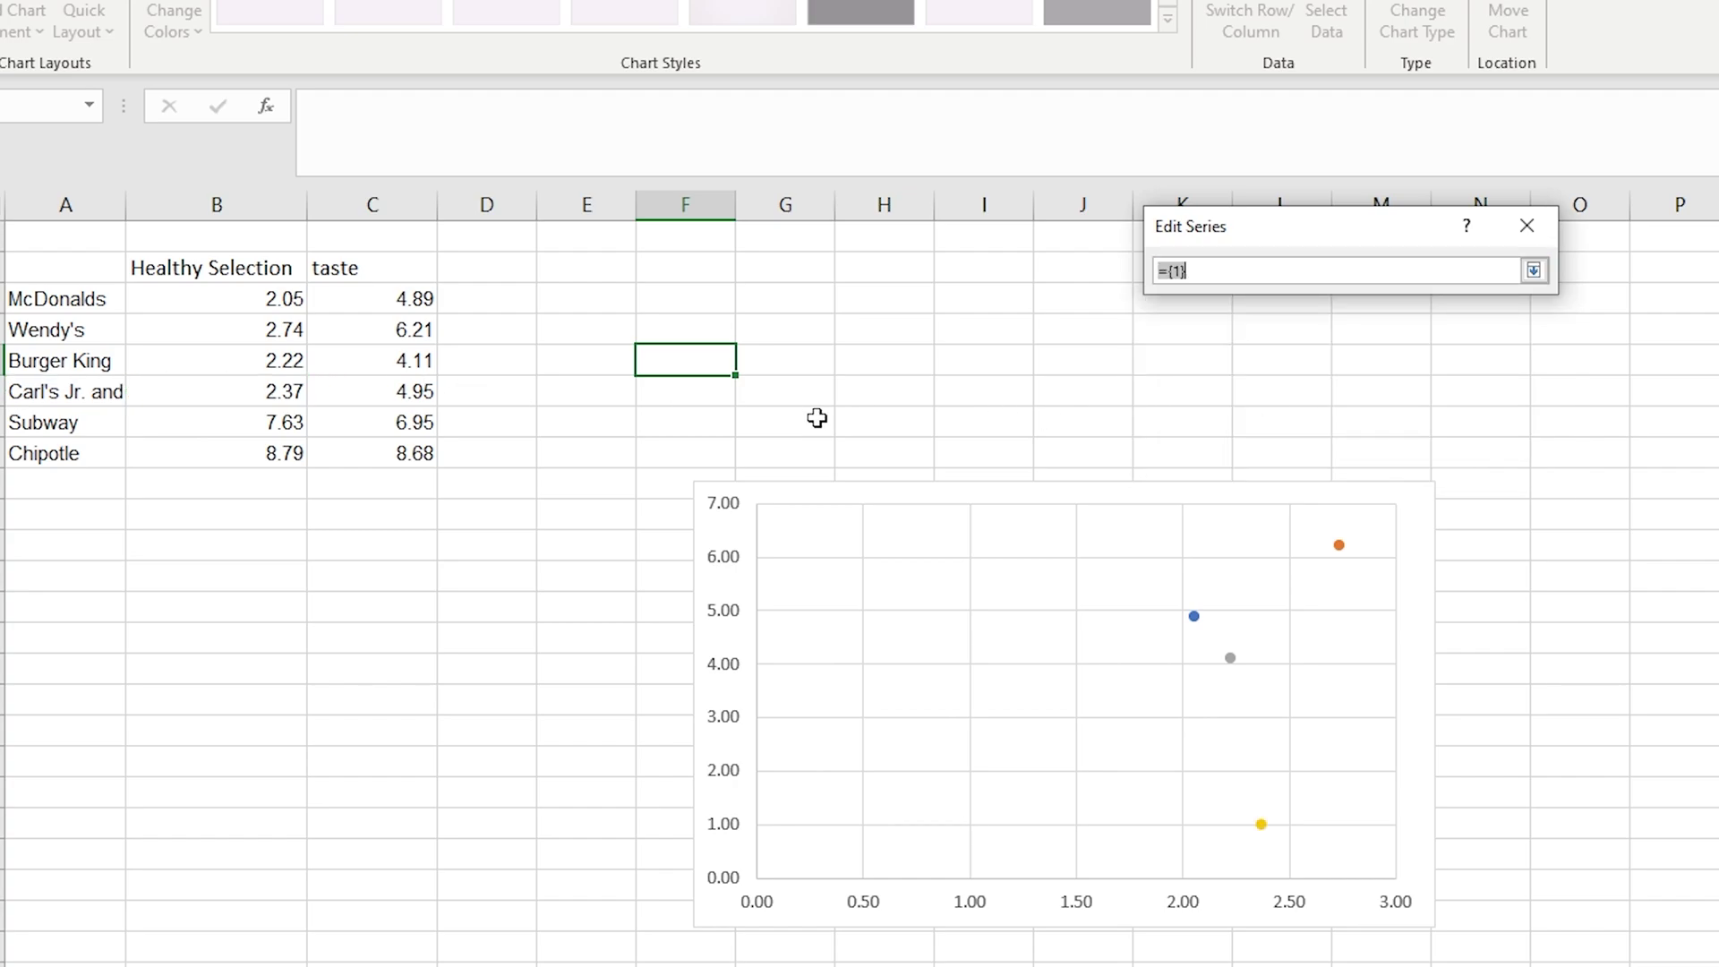
{"action": "left_click", "coordinate": [396, 400]}
{"action": "left_click", "coordinate": [1533, 269]}
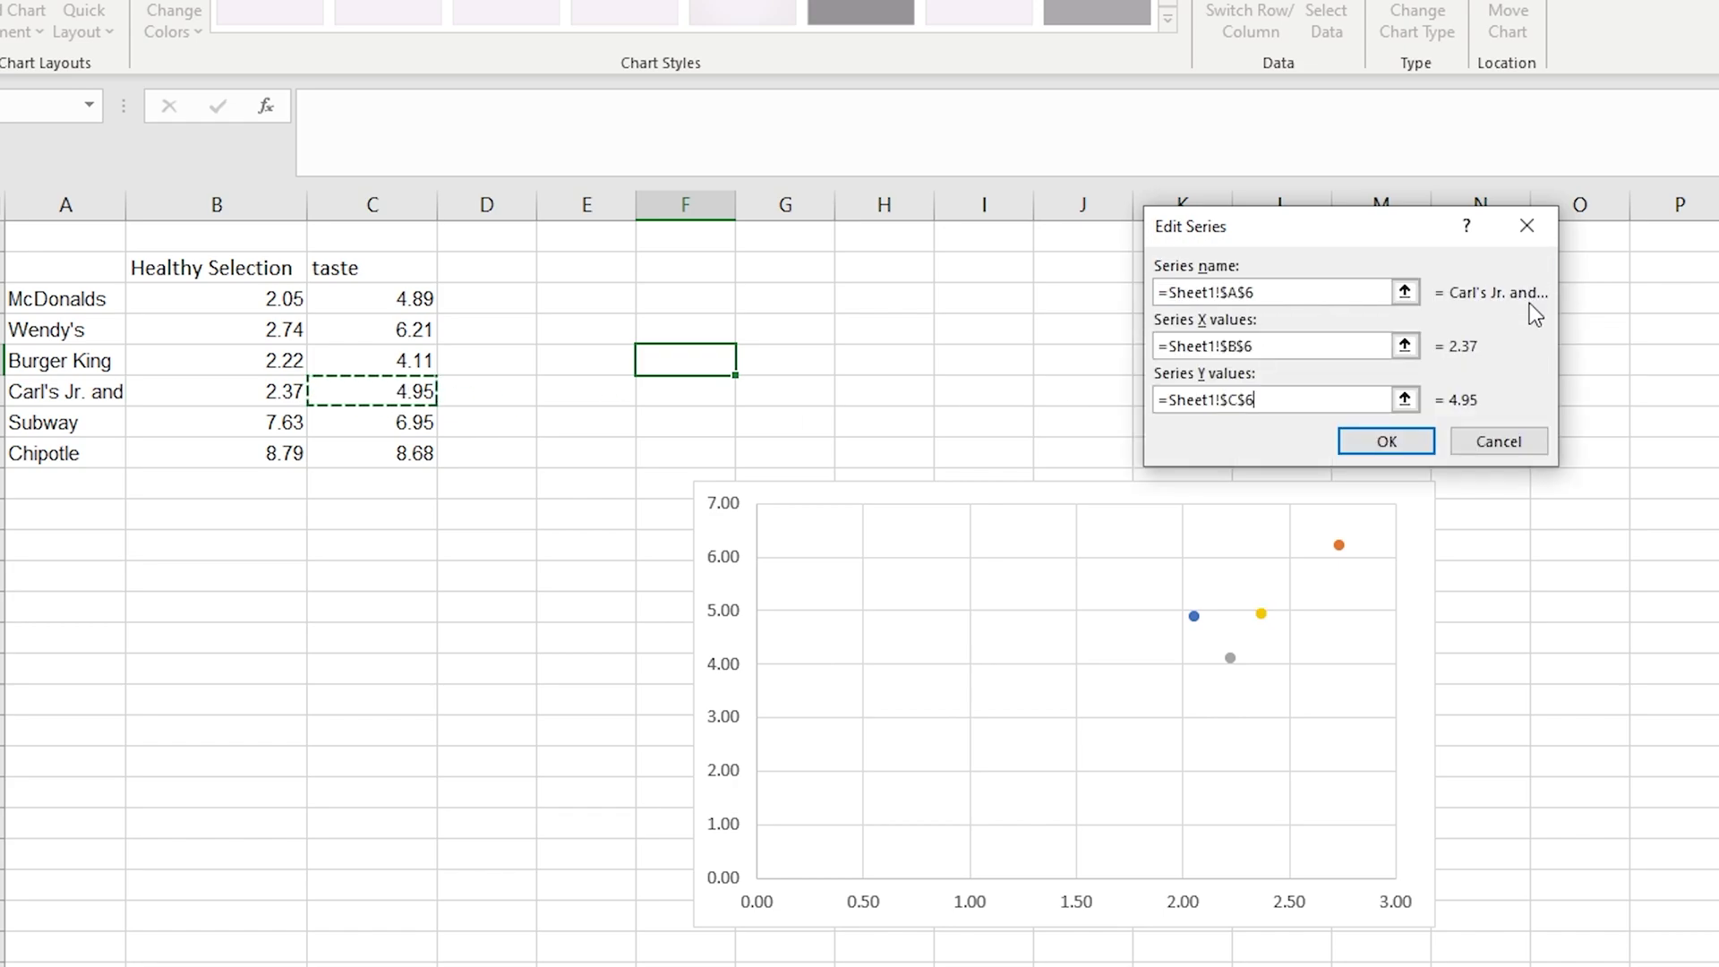
{"action": "left_click", "coordinate": [1408, 441]}
Add a Subway series with cell A7 as the name, B7 as the X value and C7 as the Y value.
{"action": "left_click", "coordinate": [1262, 234]}
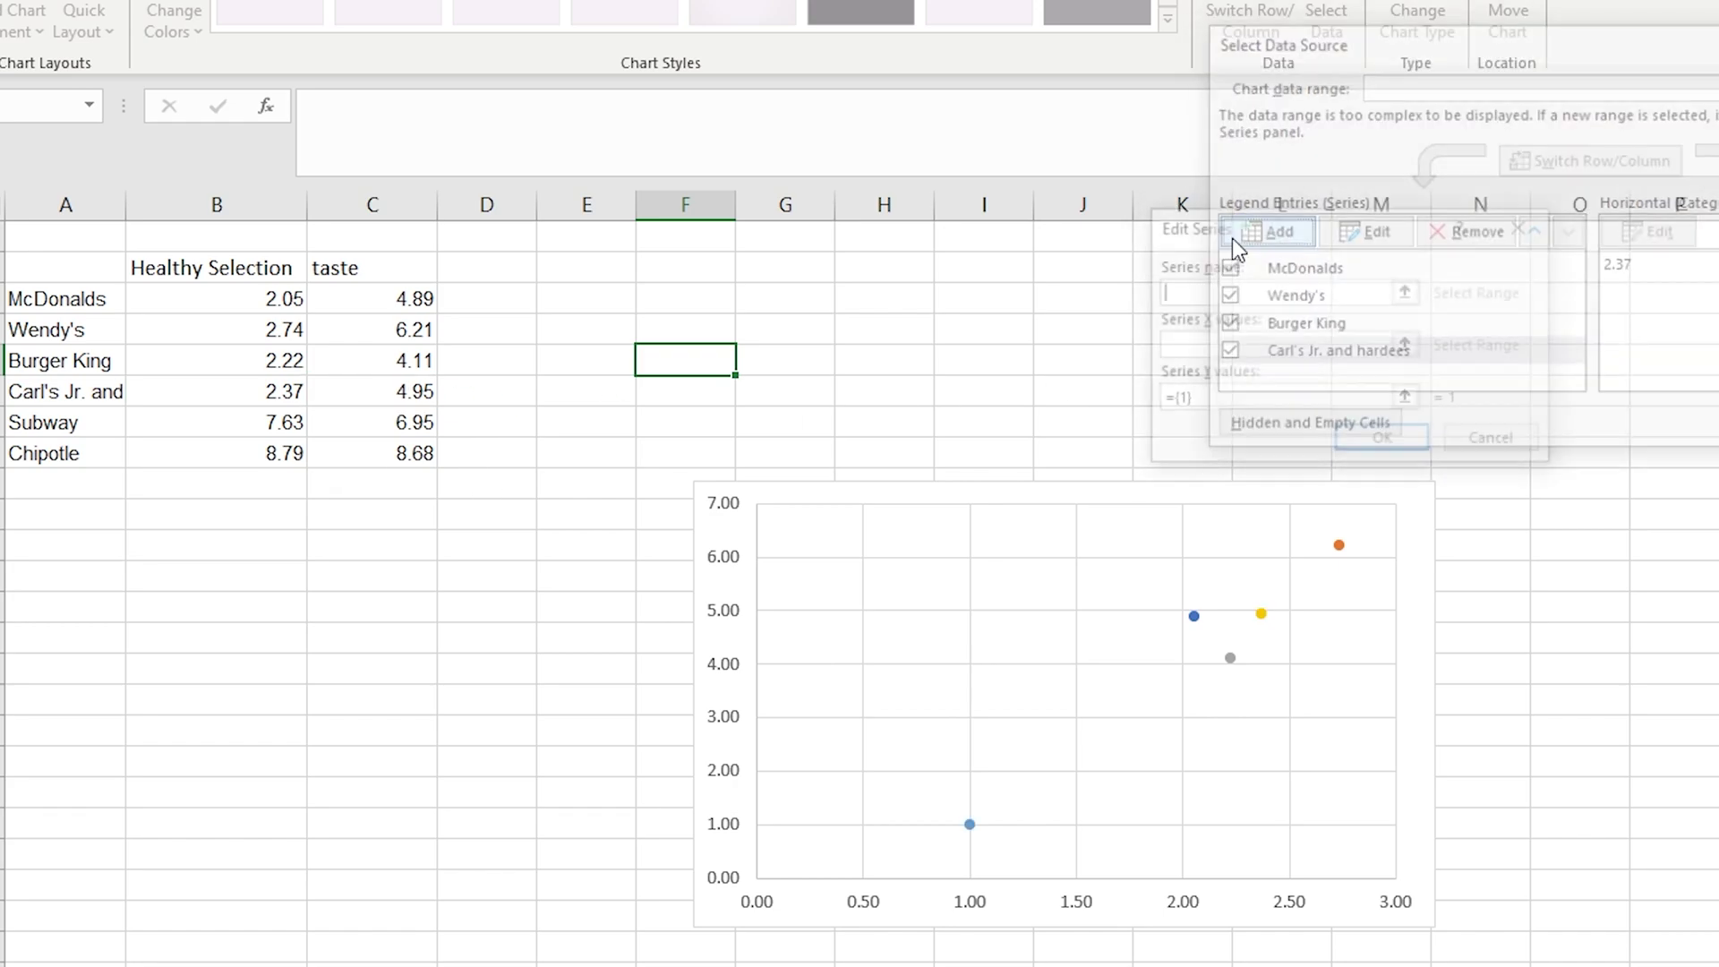
{"action": "left_click", "coordinate": [53, 423]}
{"action": "left_click", "coordinate": [1407, 345]}
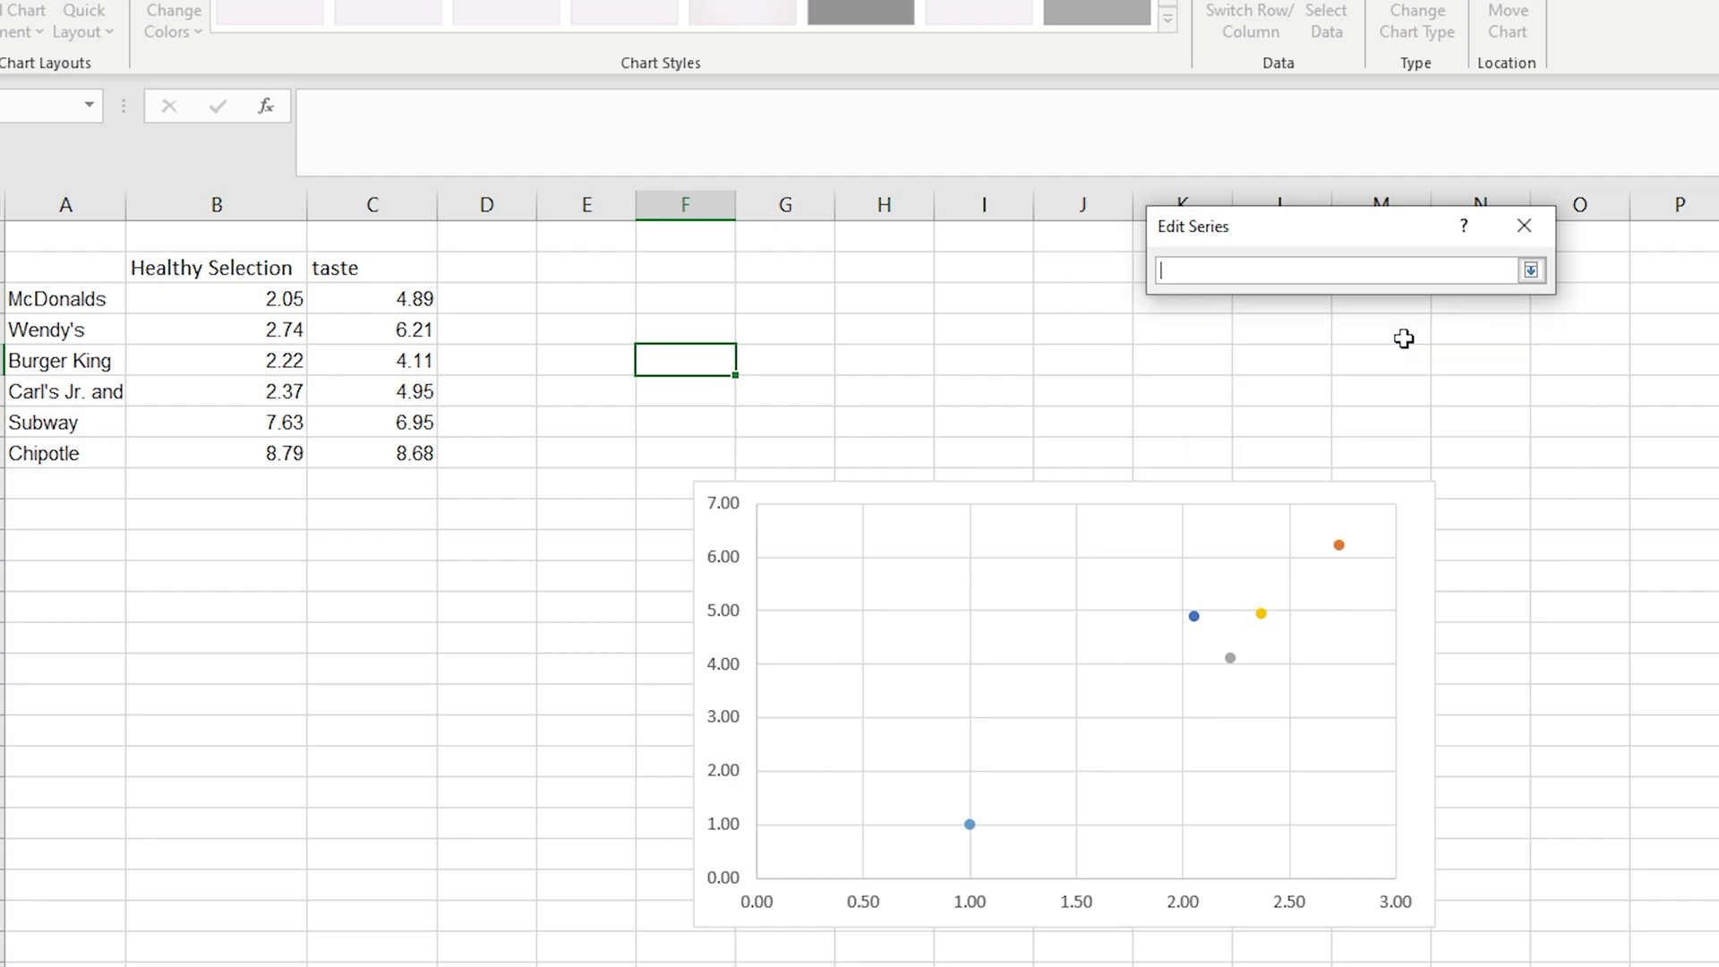
{"action": "left_click", "coordinate": [269, 422]}
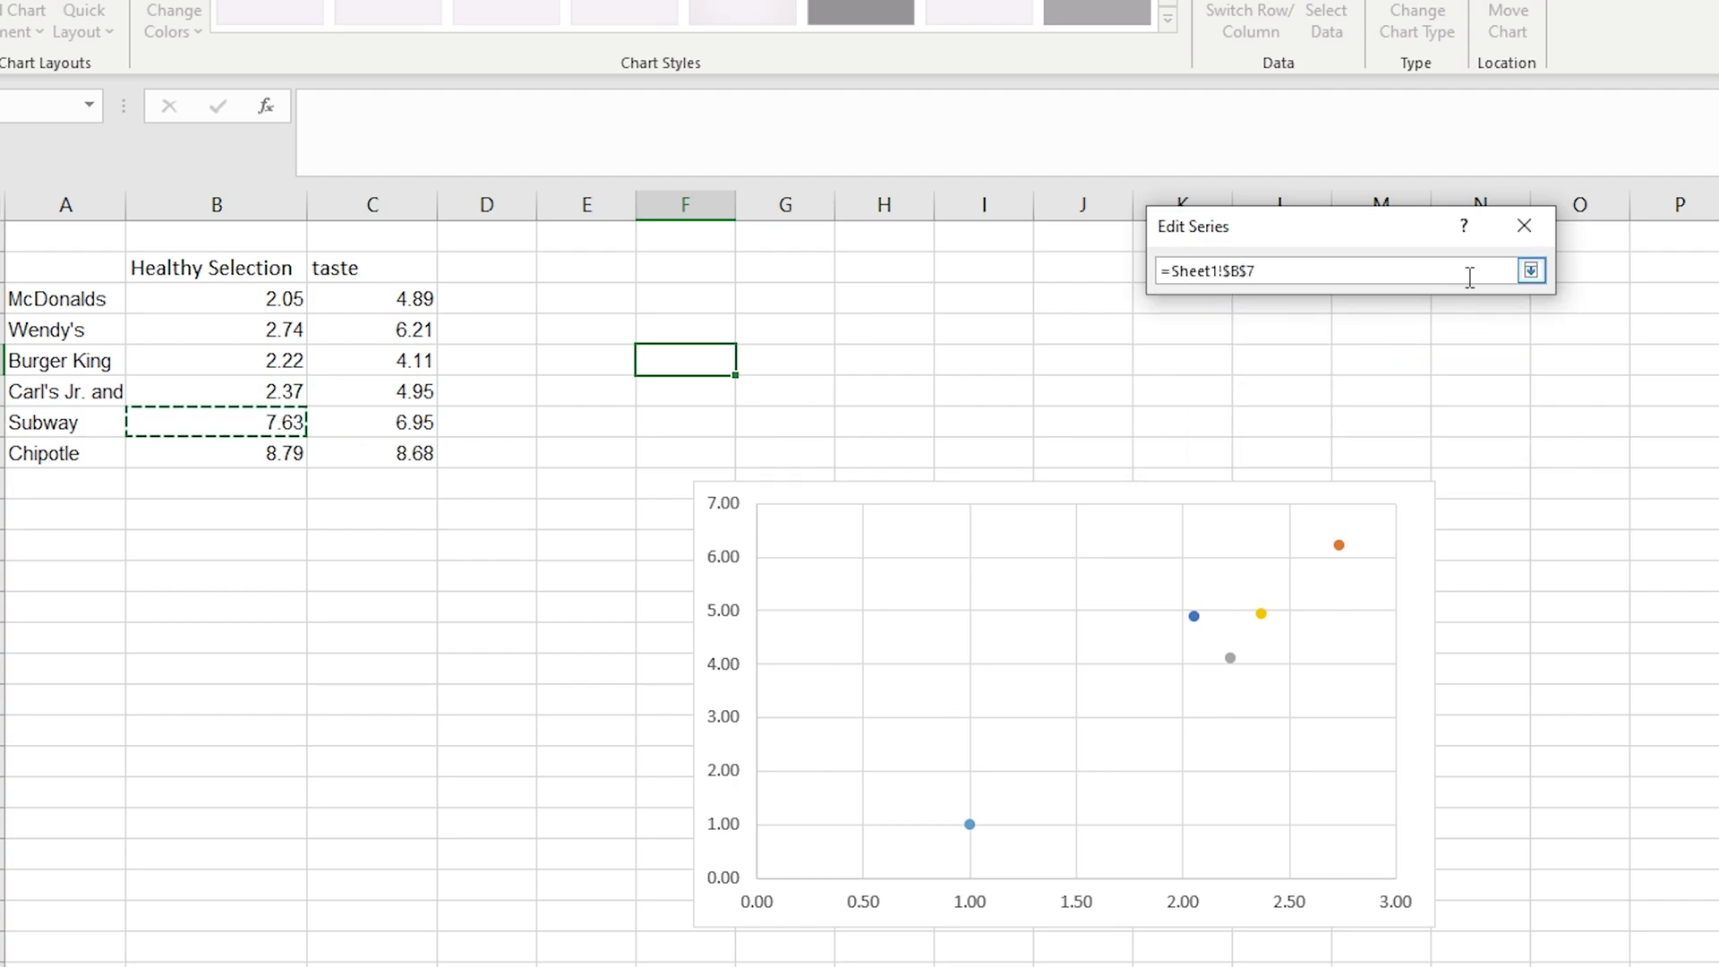
{"action": "left_click", "coordinate": [1530, 270]}
{"action": "left_click", "coordinate": [1407, 399]}
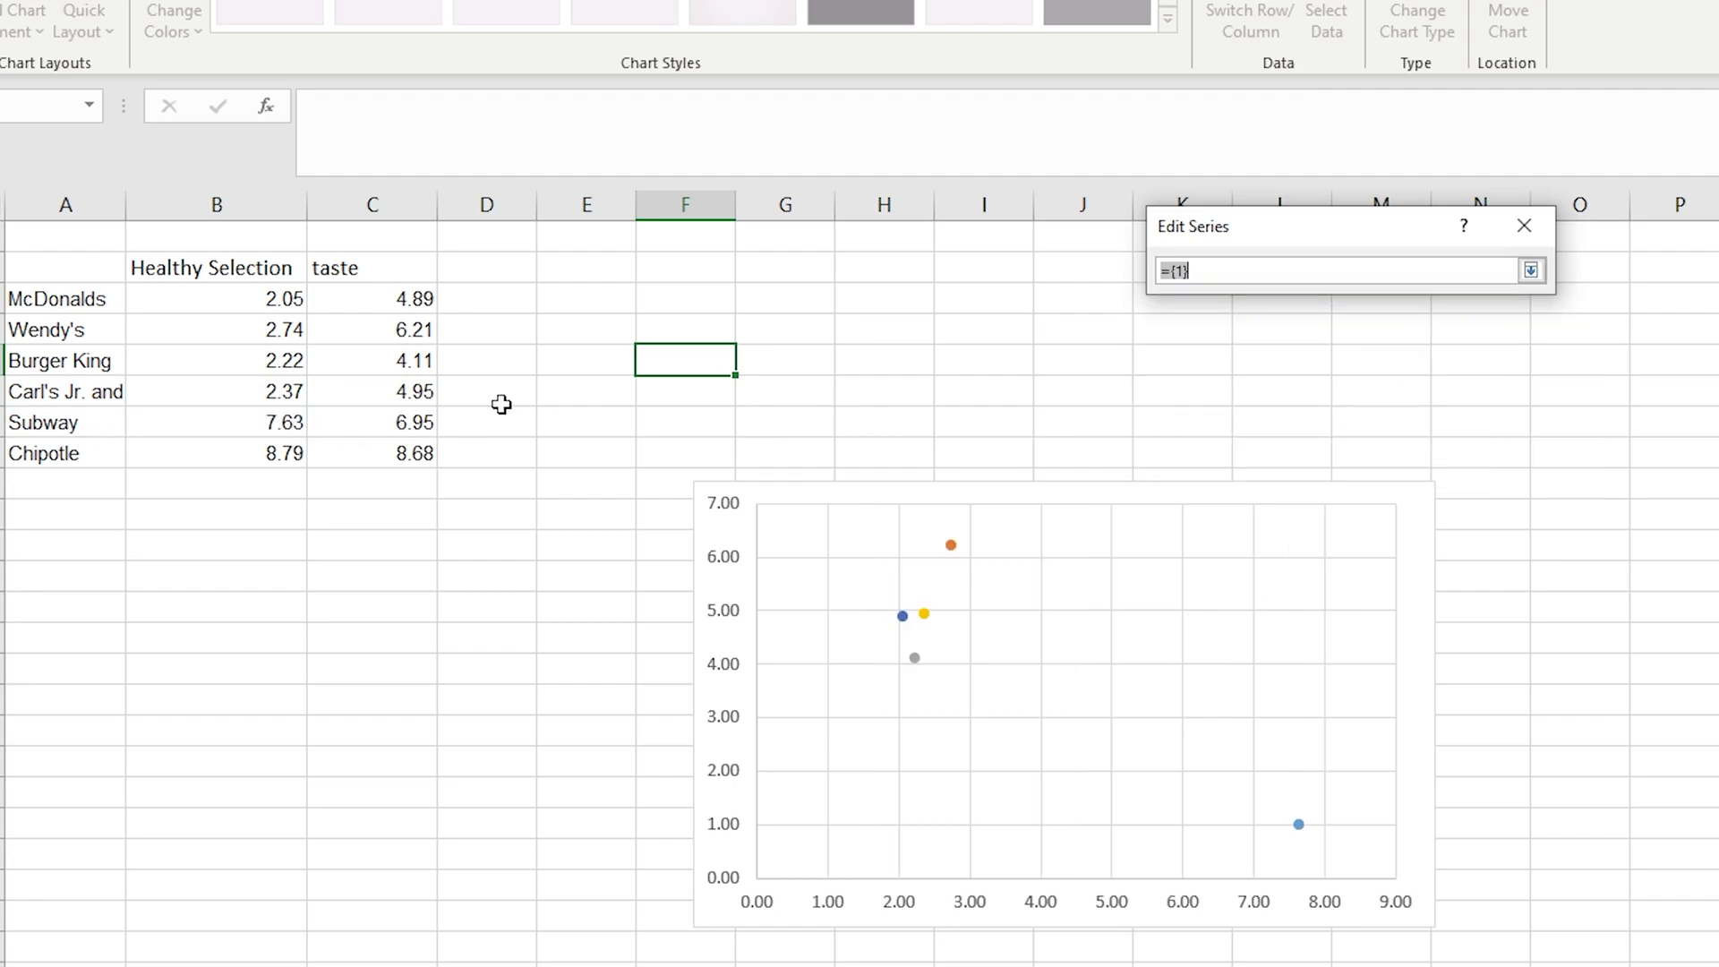
{"action": "left_click", "coordinate": [407, 423]}
{"action": "left_click", "coordinate": [1530, 269]}
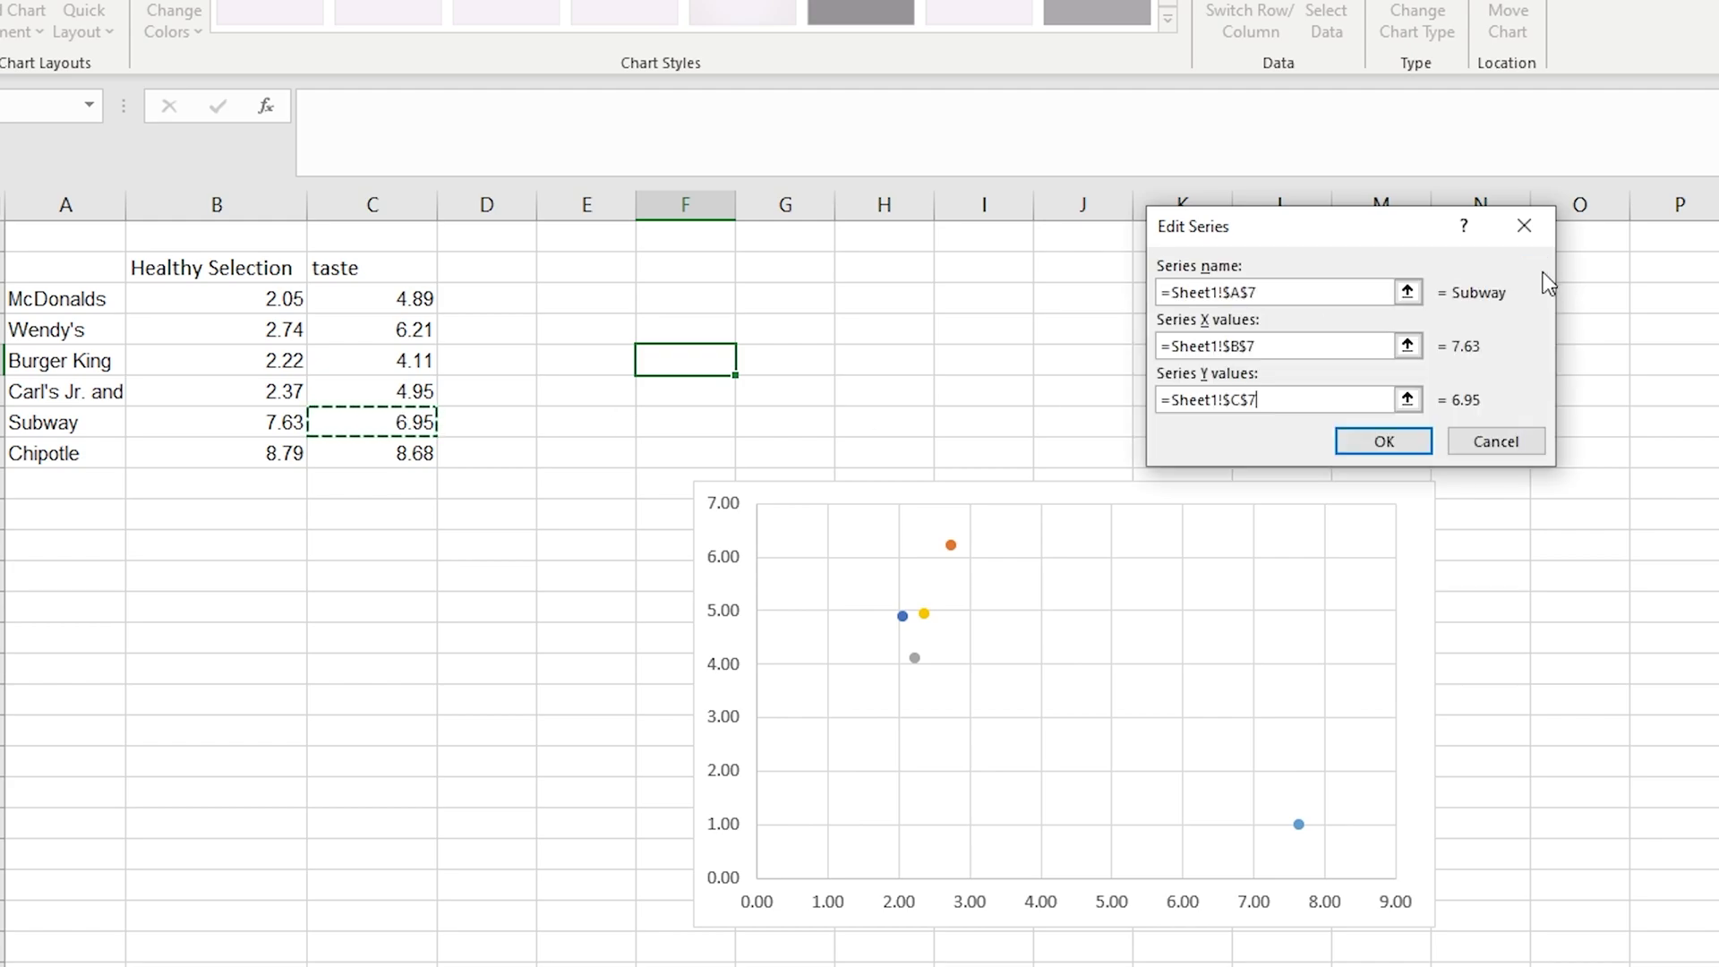
{"action": "left_click", "coordinate": [1370, 439]}
Add a Chipotle series with name A8, X value B8 and Y value C8, and accept the chart's data source.
{"action": "left_click", "coordinate": [1287, 236]}
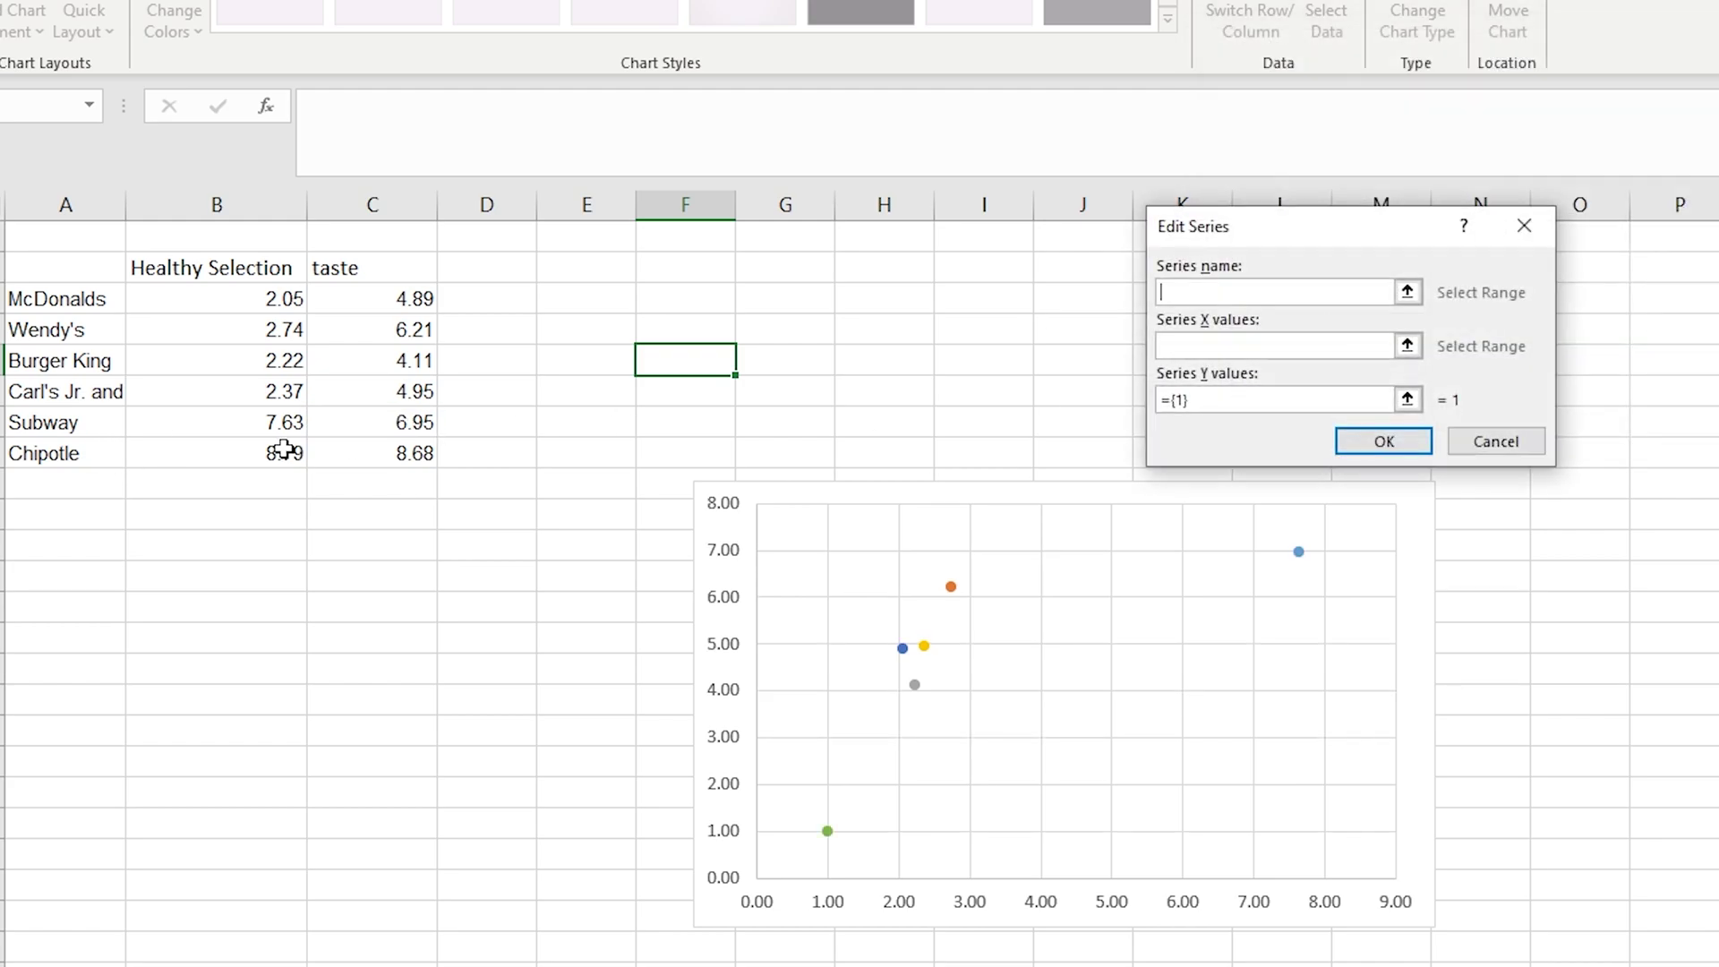
{"action": "left_click", "coordinate": [108, 462]}
{"action": "left_click", "coordinate": [1408, 345]}
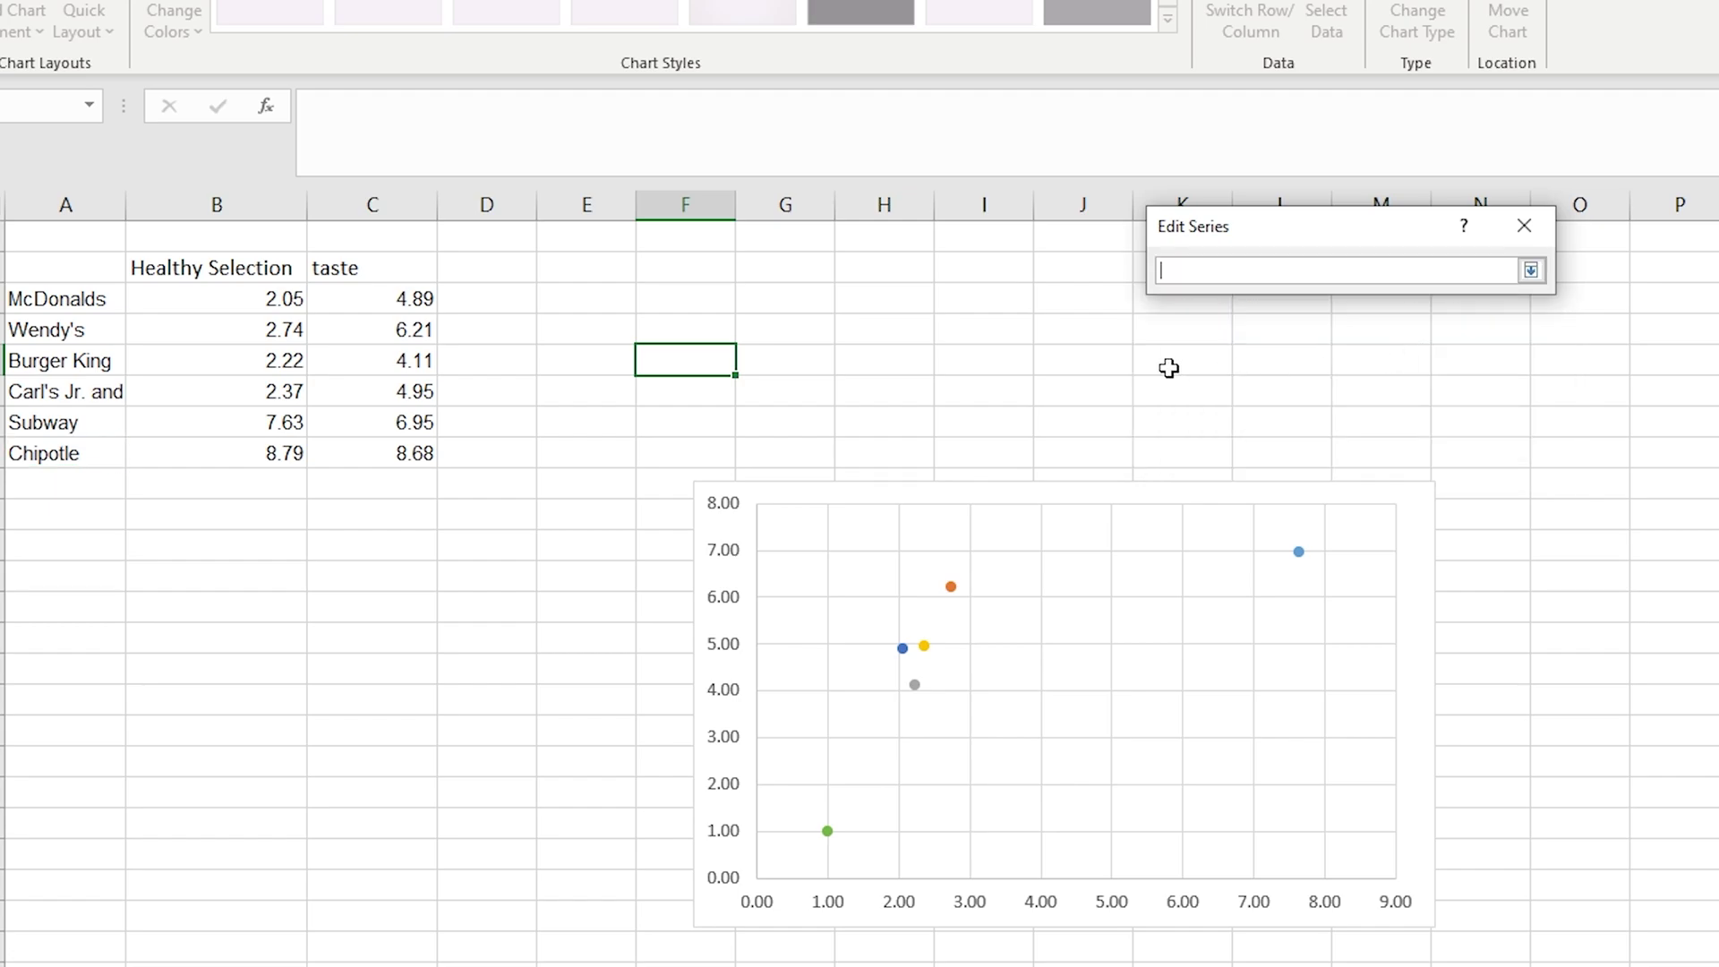
{"action": "left_click", "coordinate": [288, 456]}
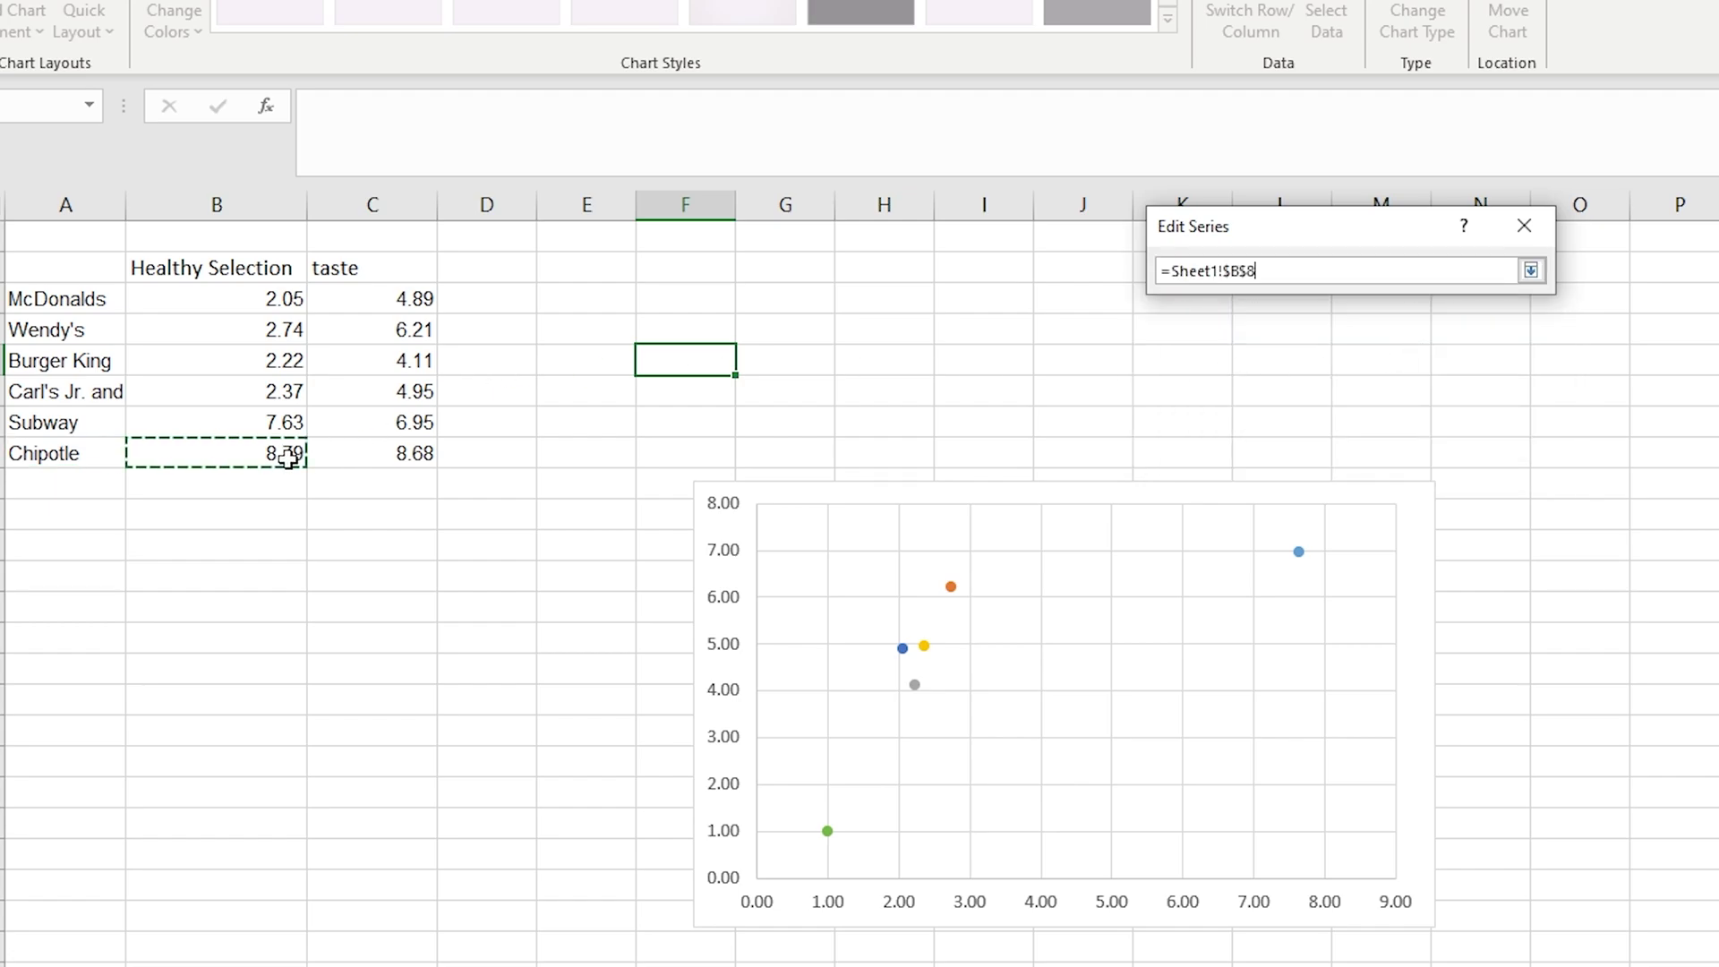
{"action": "left_click", "coordinate": [1531, 269]}
{"action": "left_click", "coordinate": [1407, 400]}
{"action": "left_click", "coordinate": [408, 453]}
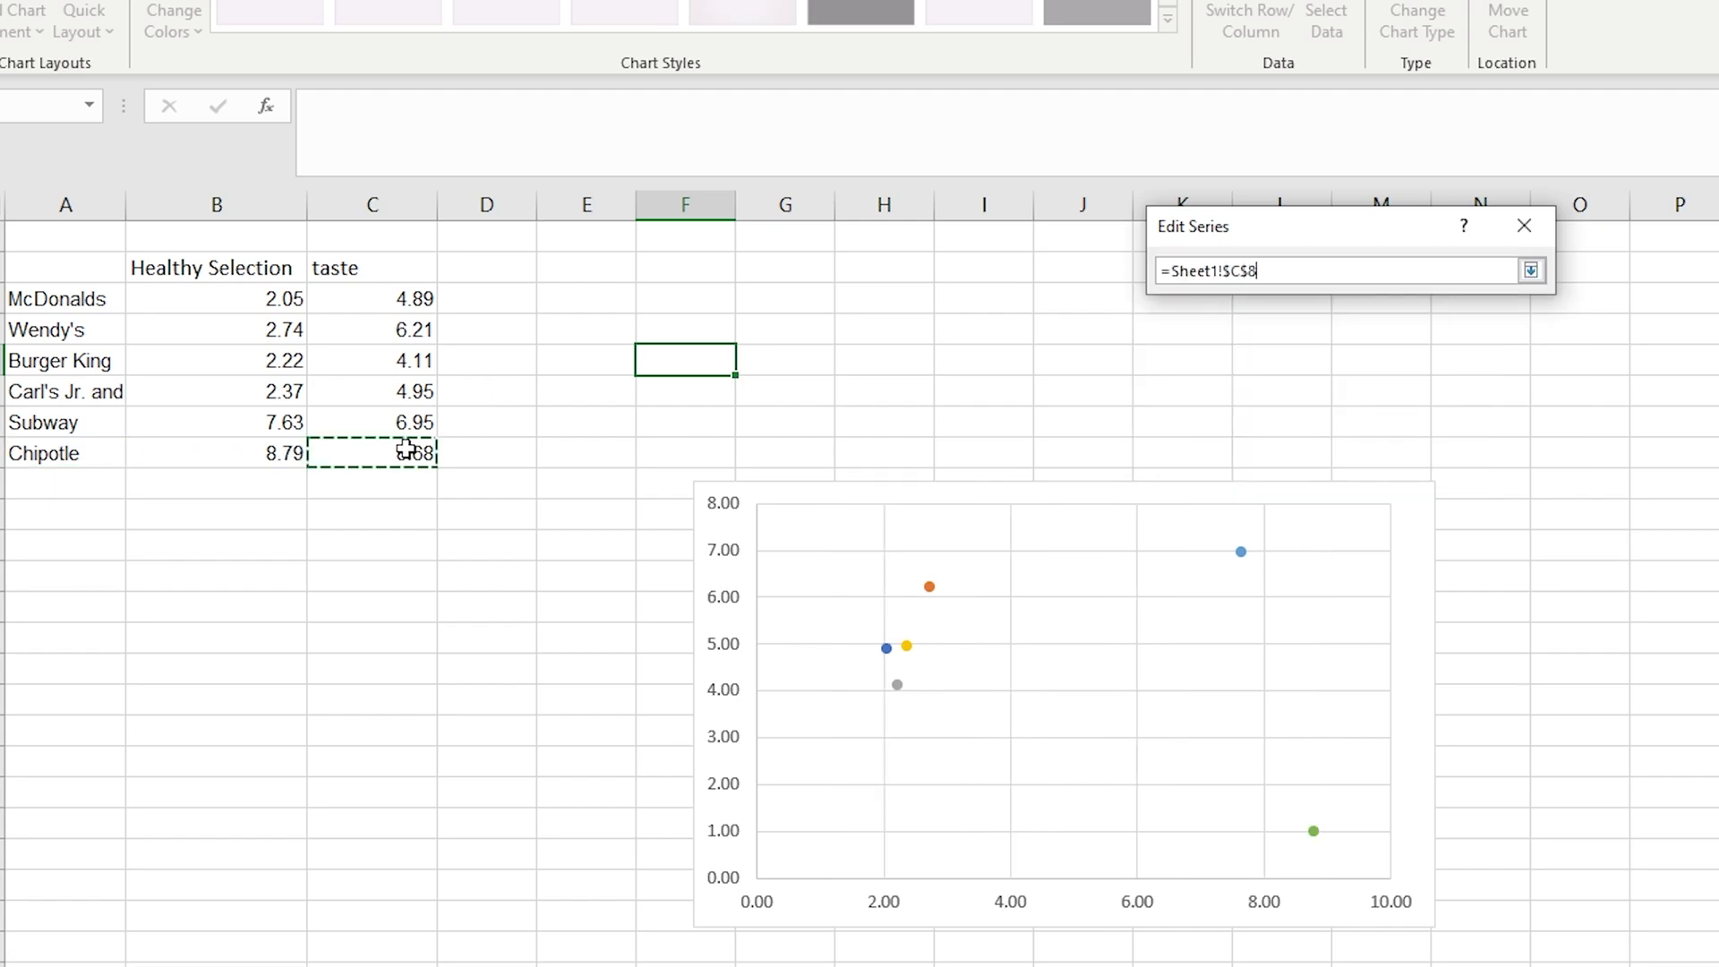
{"action": "left_click", "coordinate": [1531, 270]}
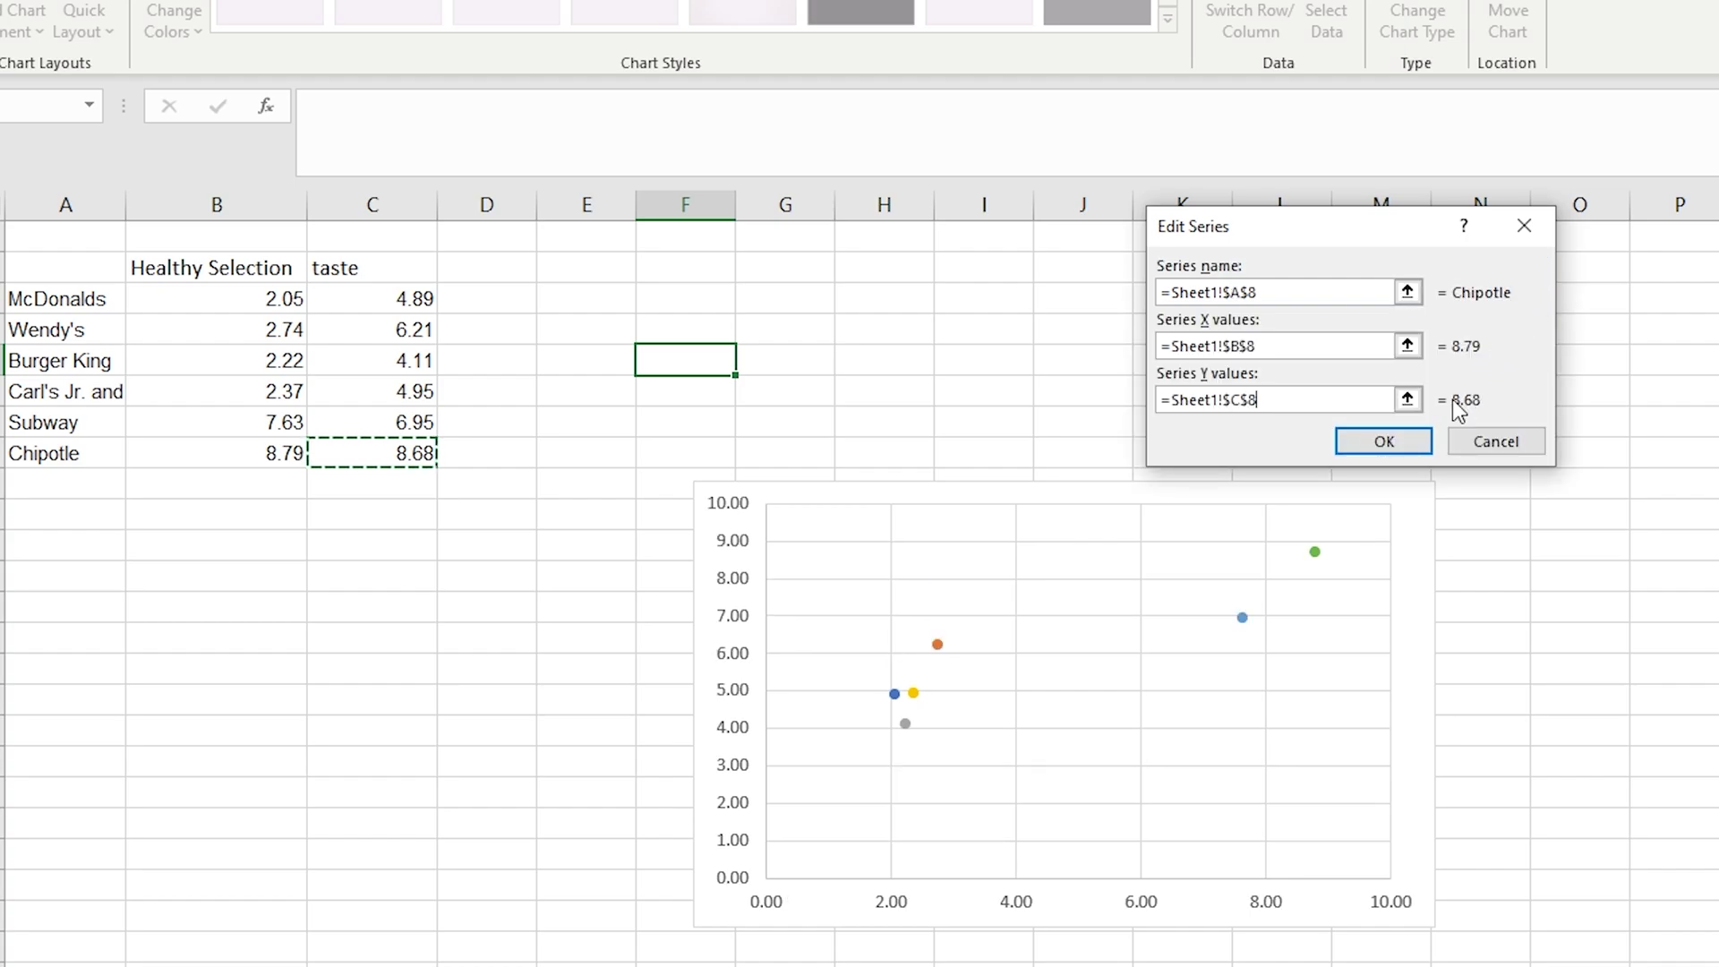
{"action": "left_click", "coordinate": [1385, 441]}
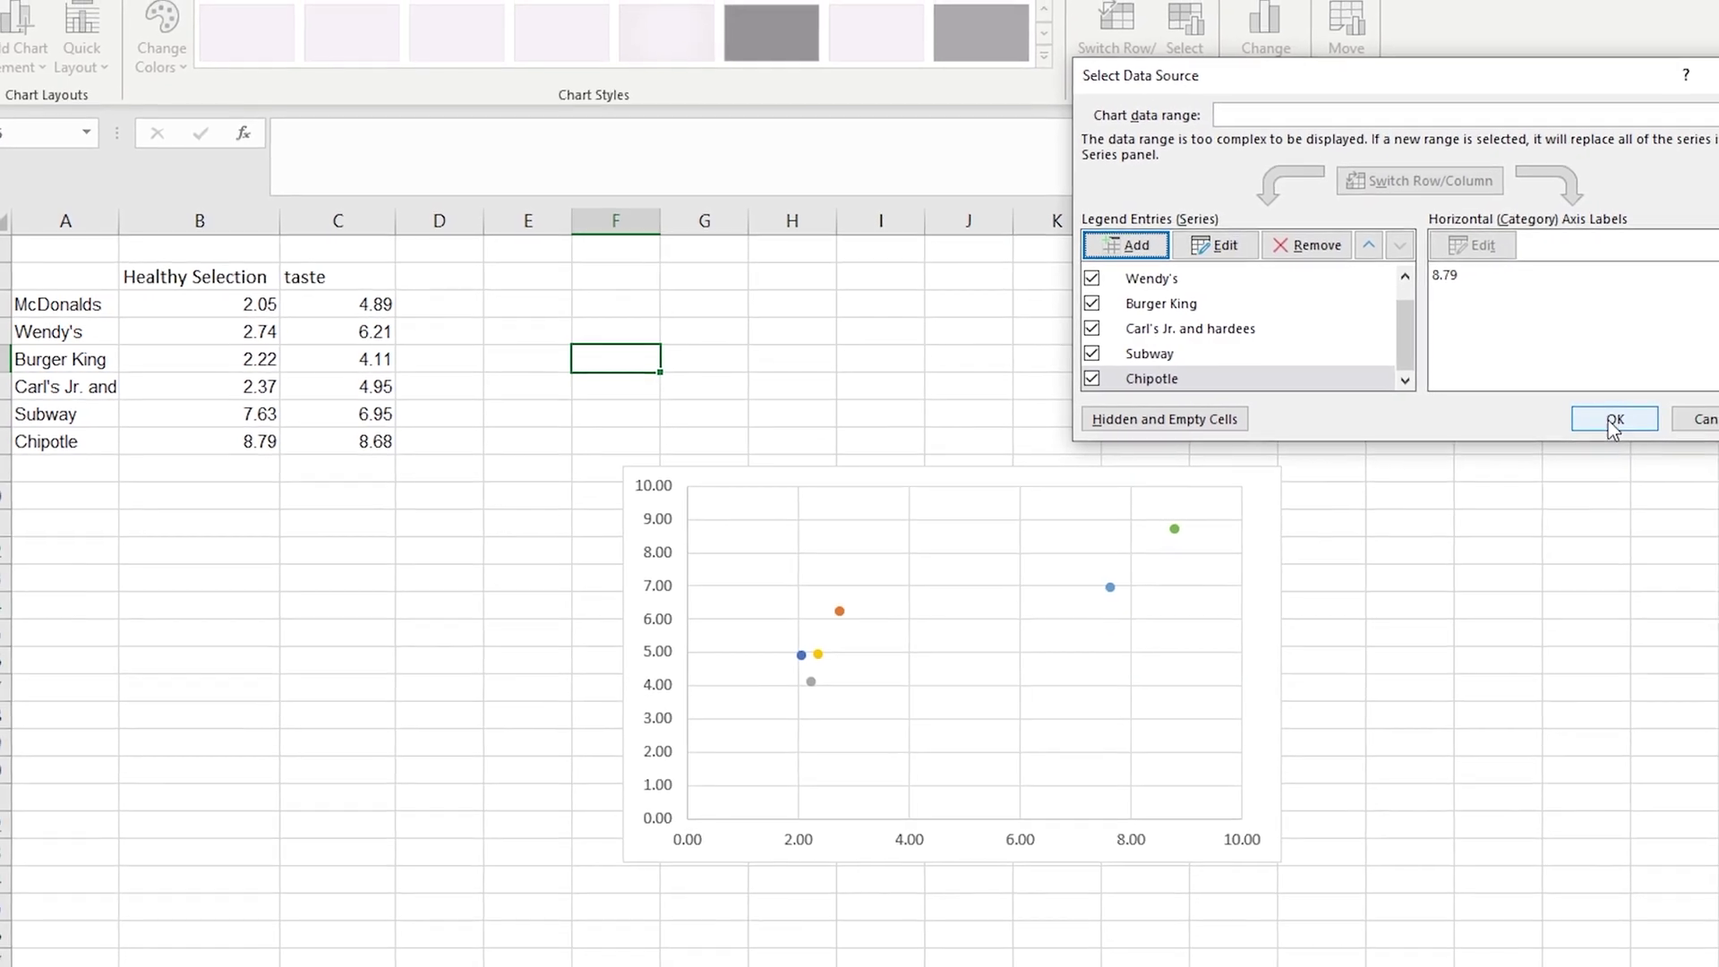
{"action": "left_click", "coordinate": [1614, 427]}
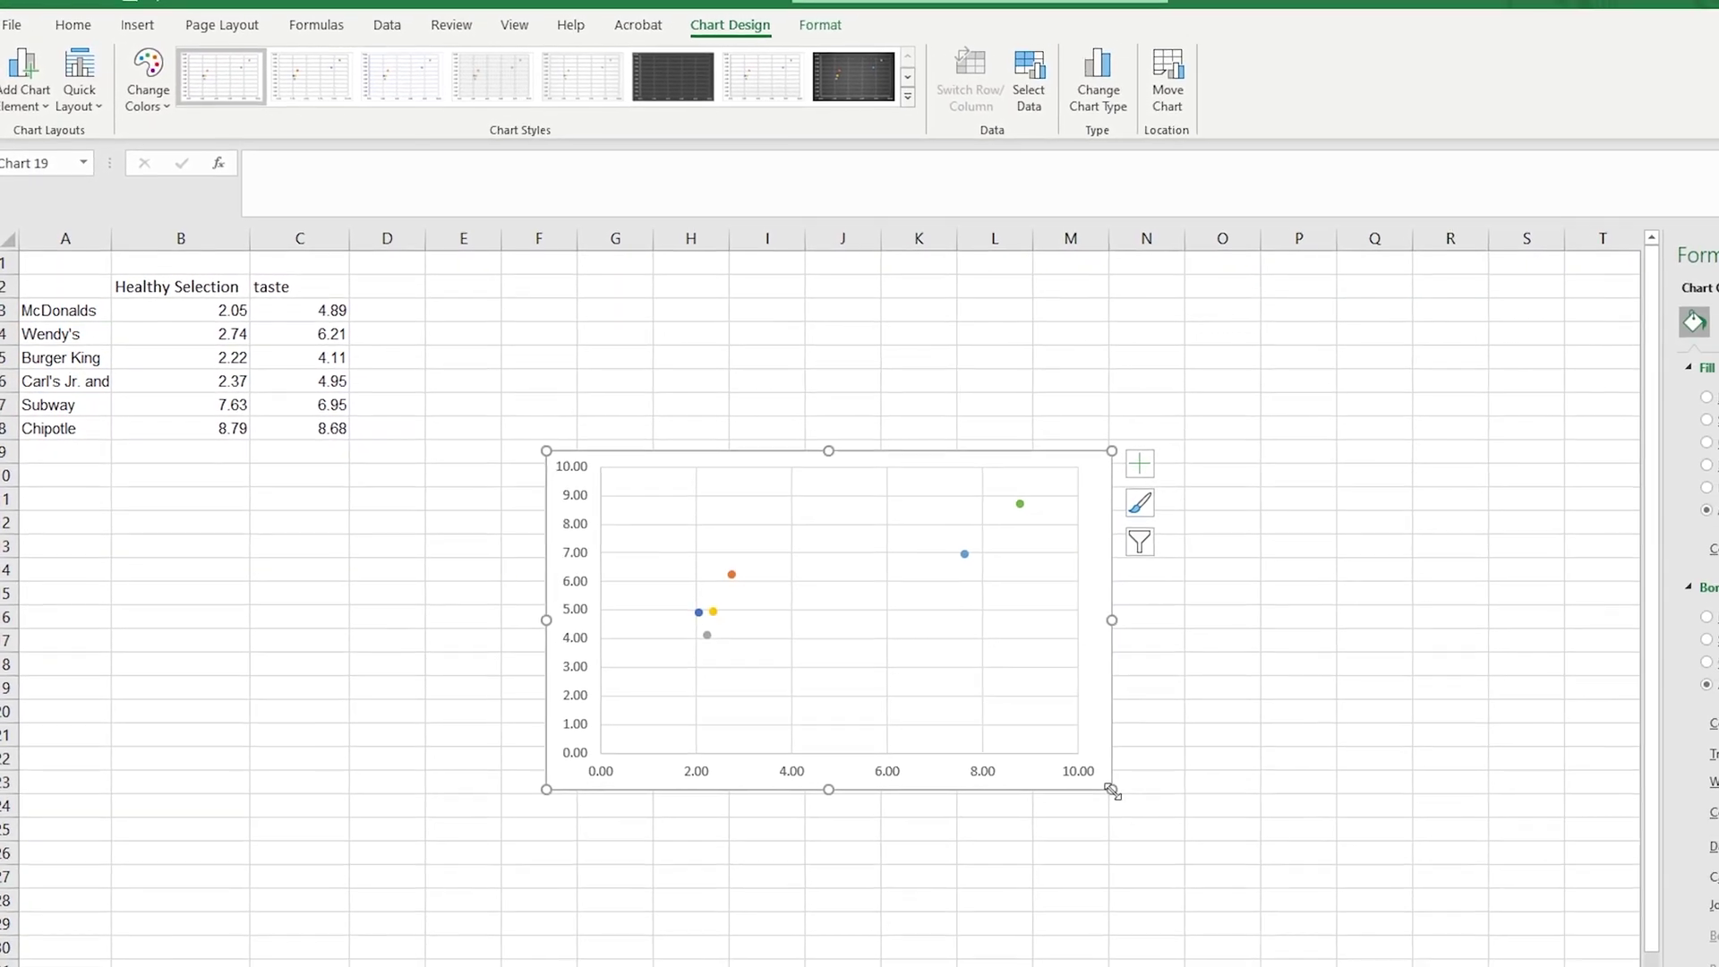
Enlarge the scatter chart so that it covers about columns E to P and rows 4 to 29.
{"action": "left_click_drag", "start_coordinate": [1111, 790], "coordinate": [1323, 937]}
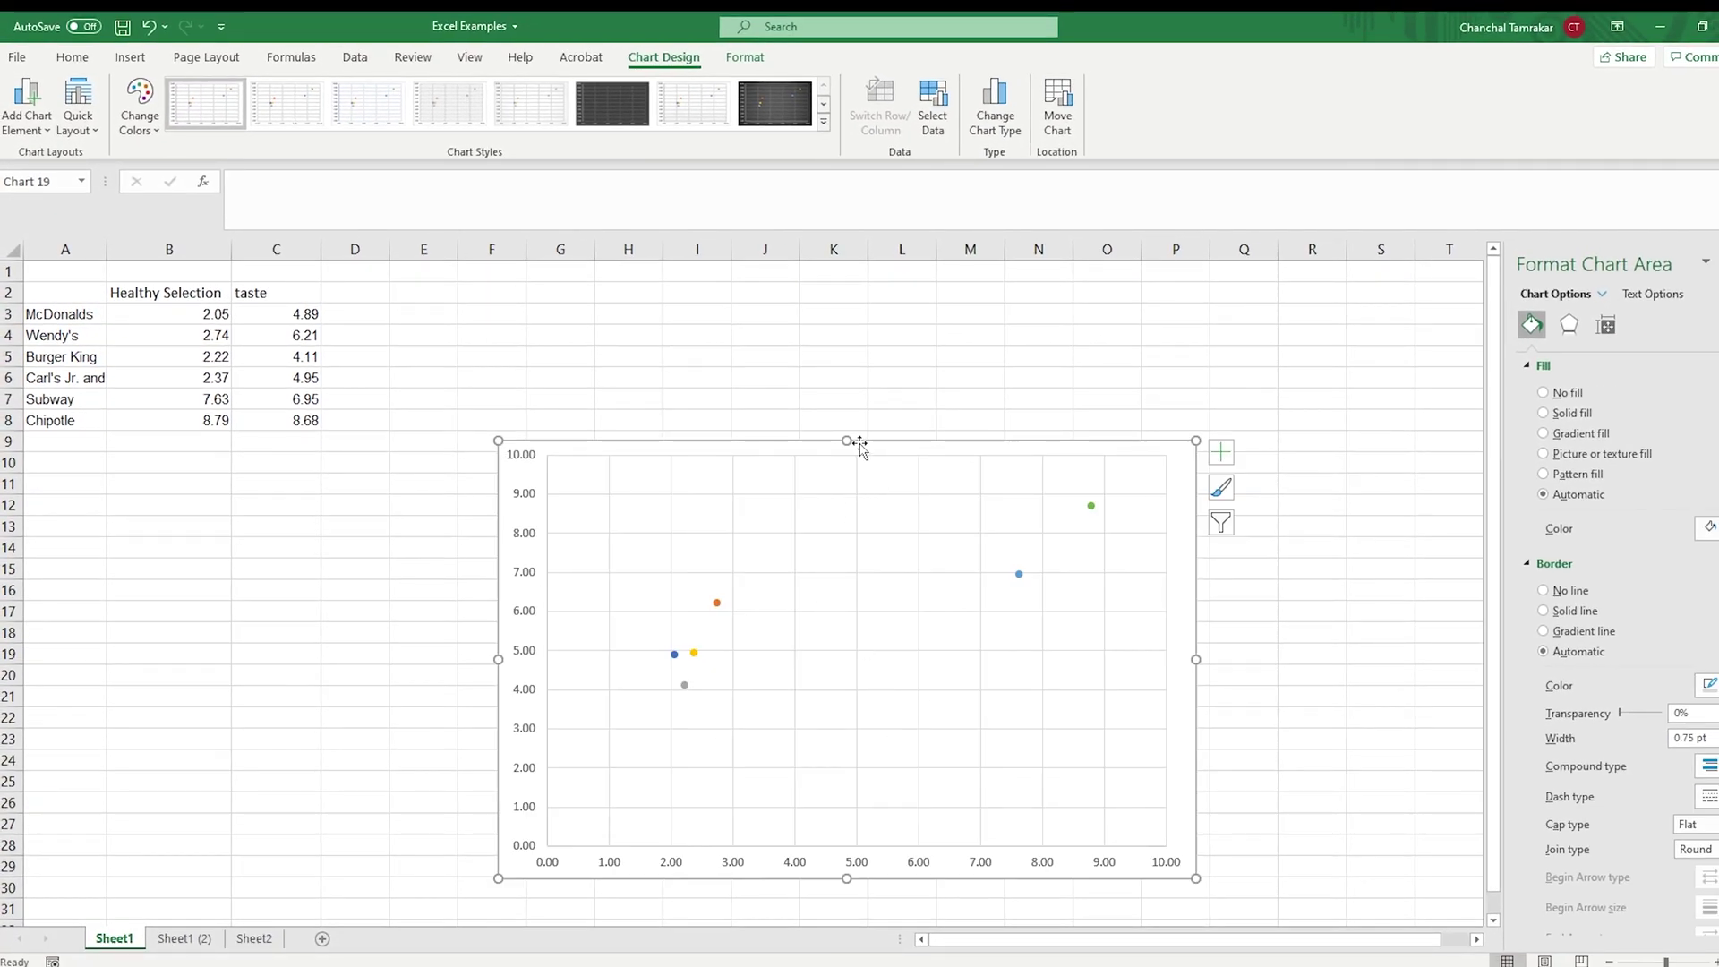
{"action": "left_click_drag", "start_coordinate": [846, 441], "coordinate": [847, 339]}
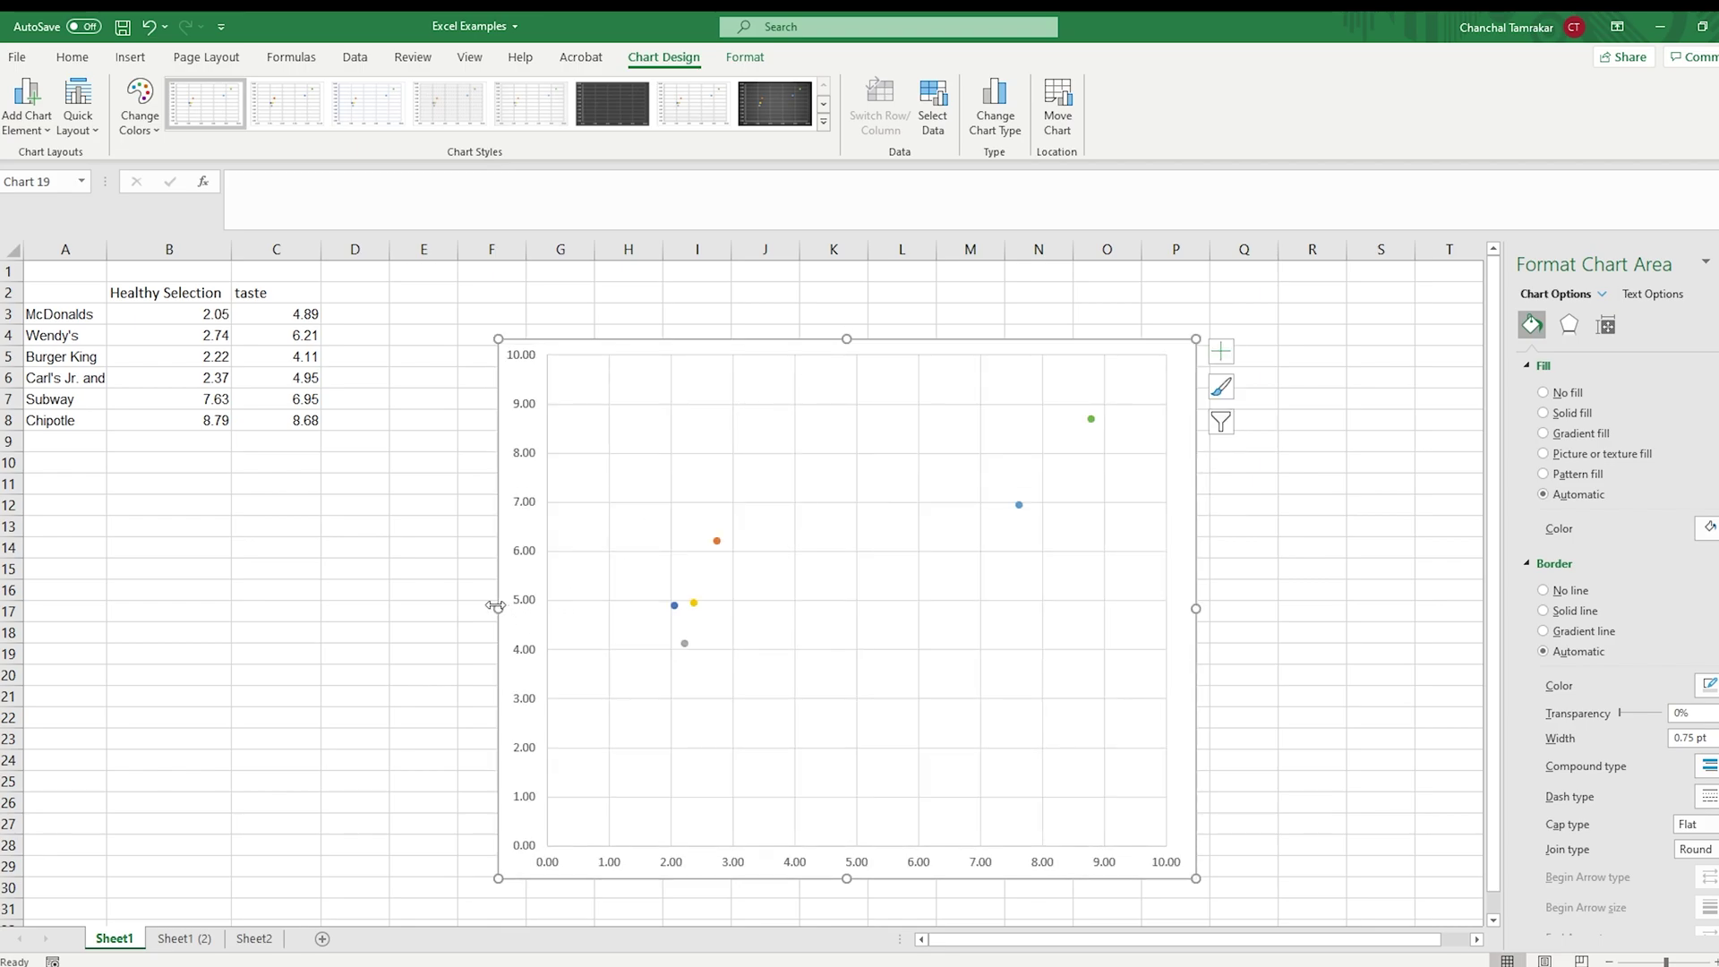
{"action": "left_click_drag", "start_coordinate": [496, 606], "coordinate": [431, 606]}
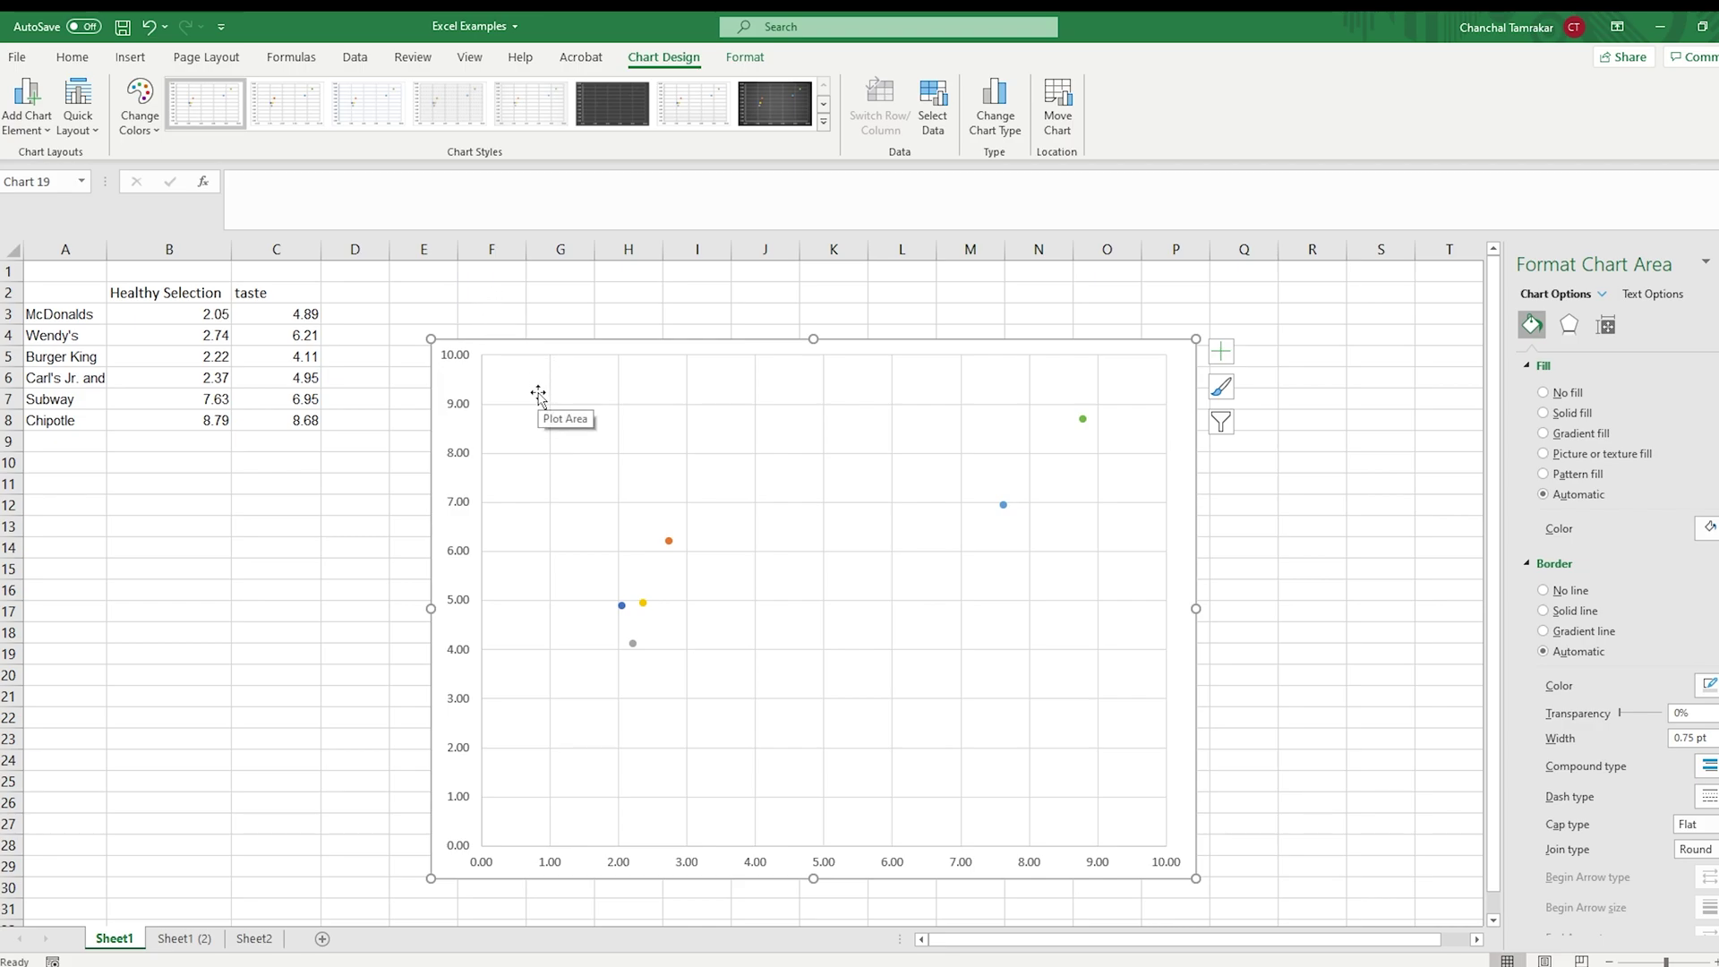
{"action": "left_click", "coordinate": [462, 411]}
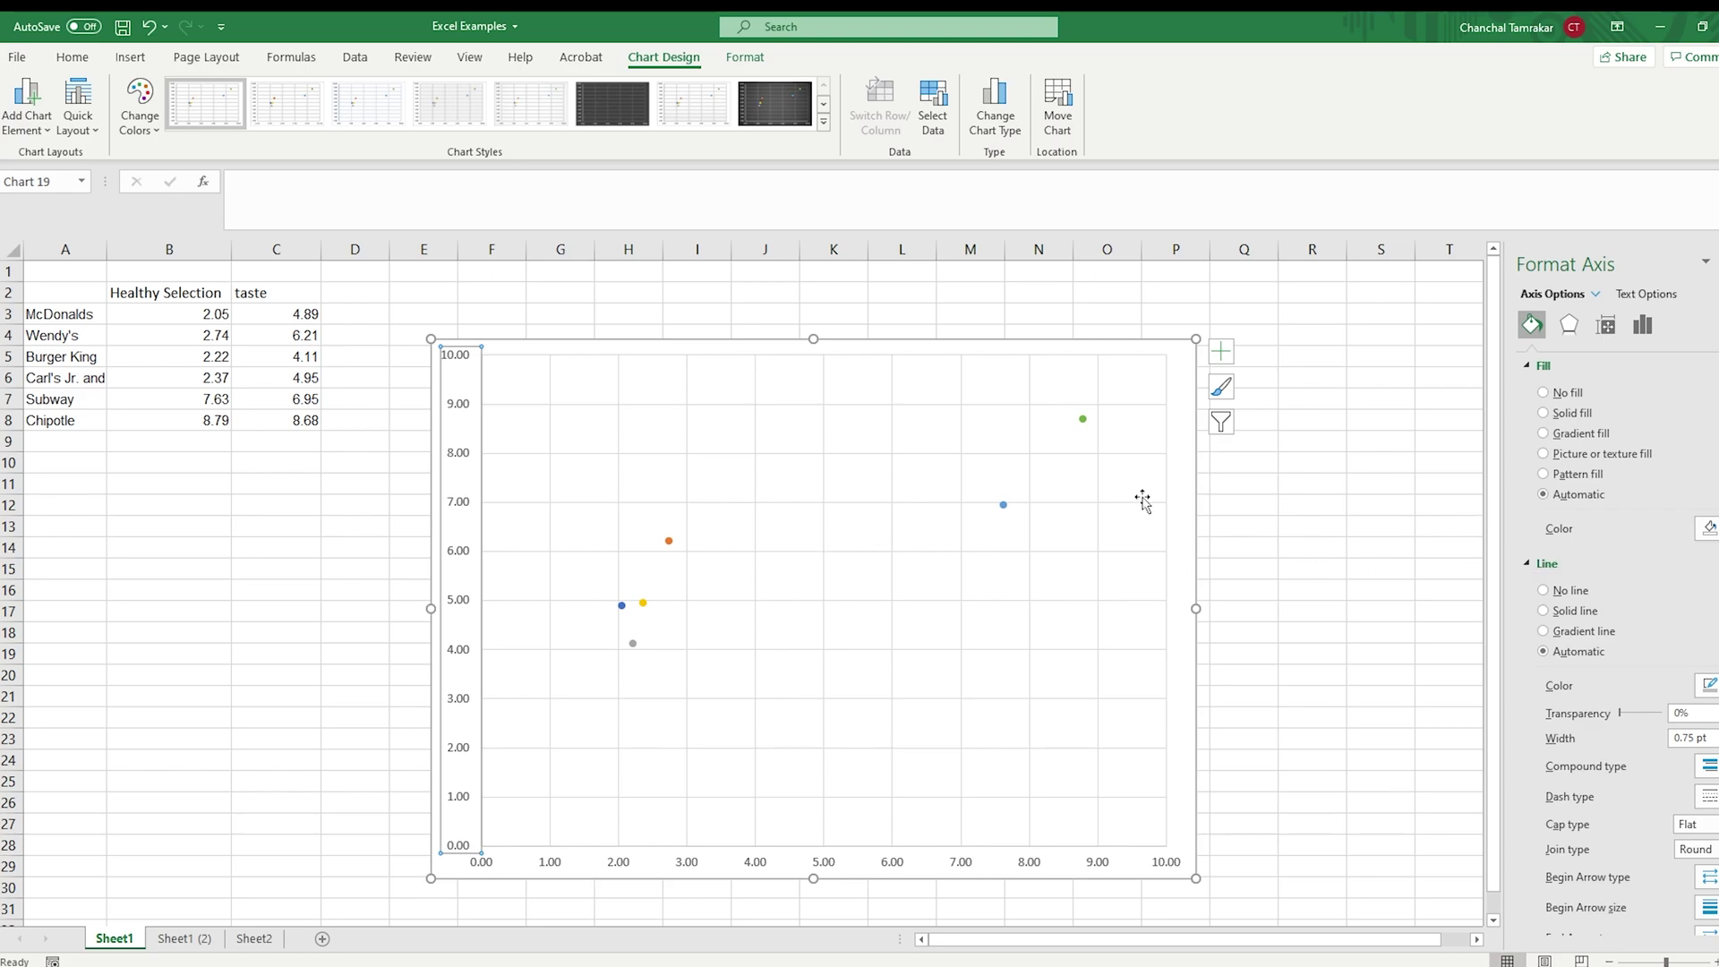
{"action": "left_click", "coordinate": [1185, 466]}
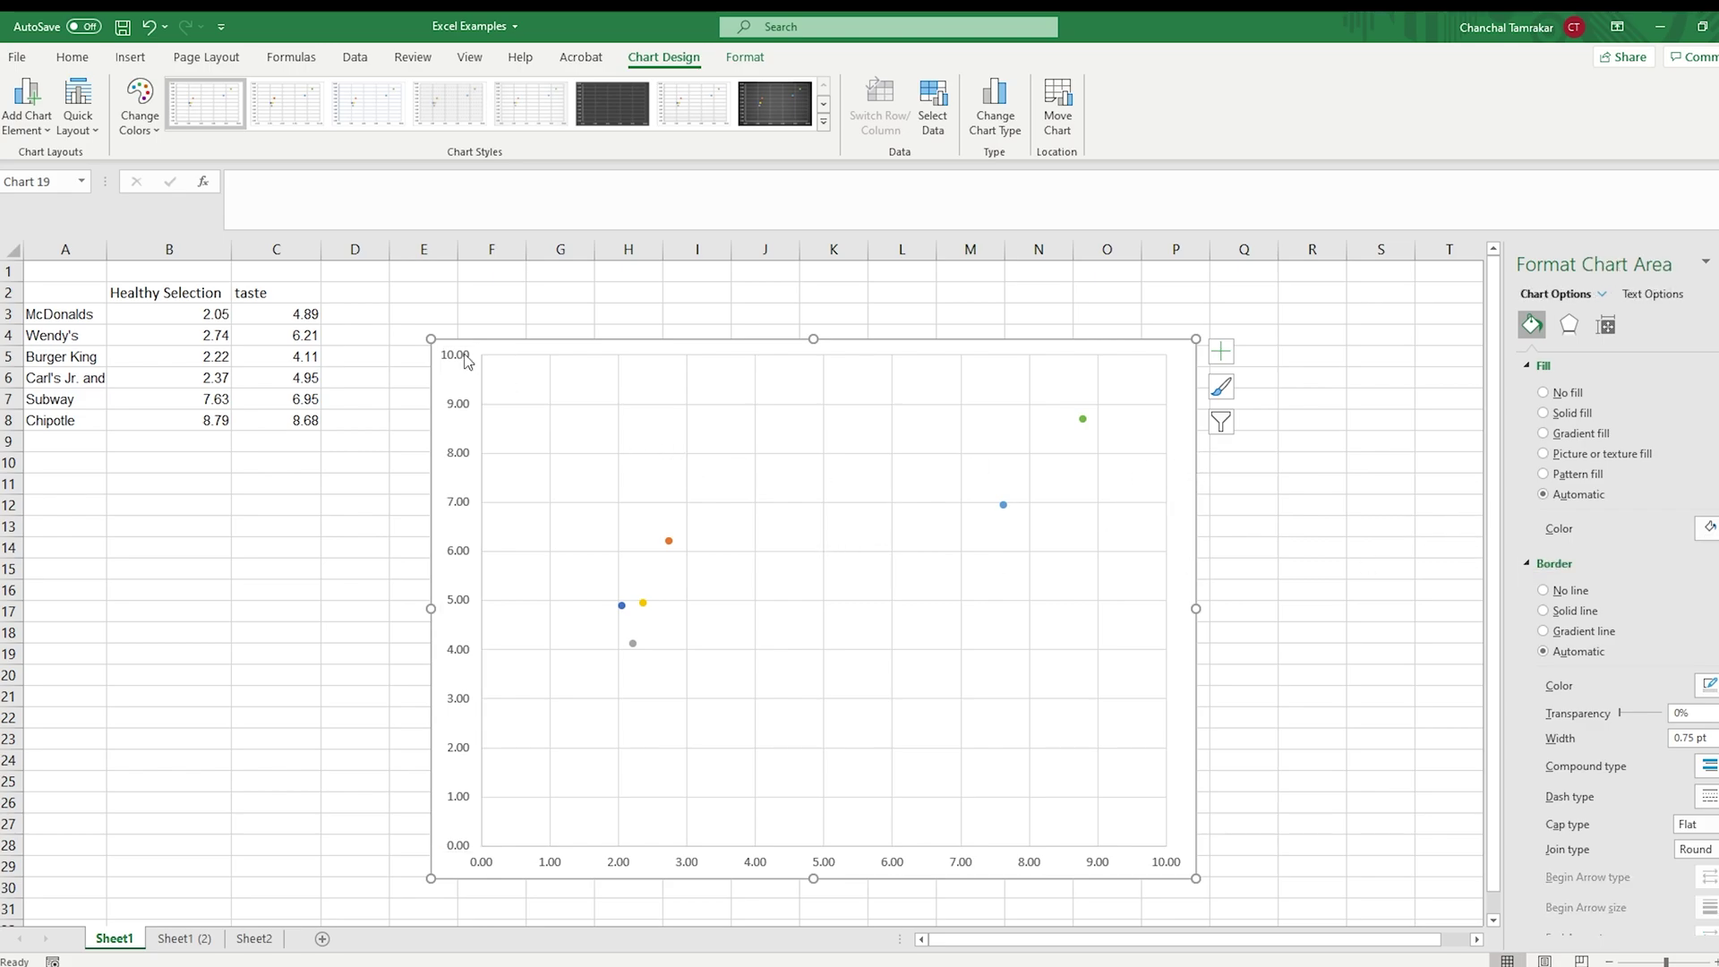
Open the horizontal axis's formatting options and set its minimum bound to 1.
{"action": "left_click", "coordinate": [1222, 354]}
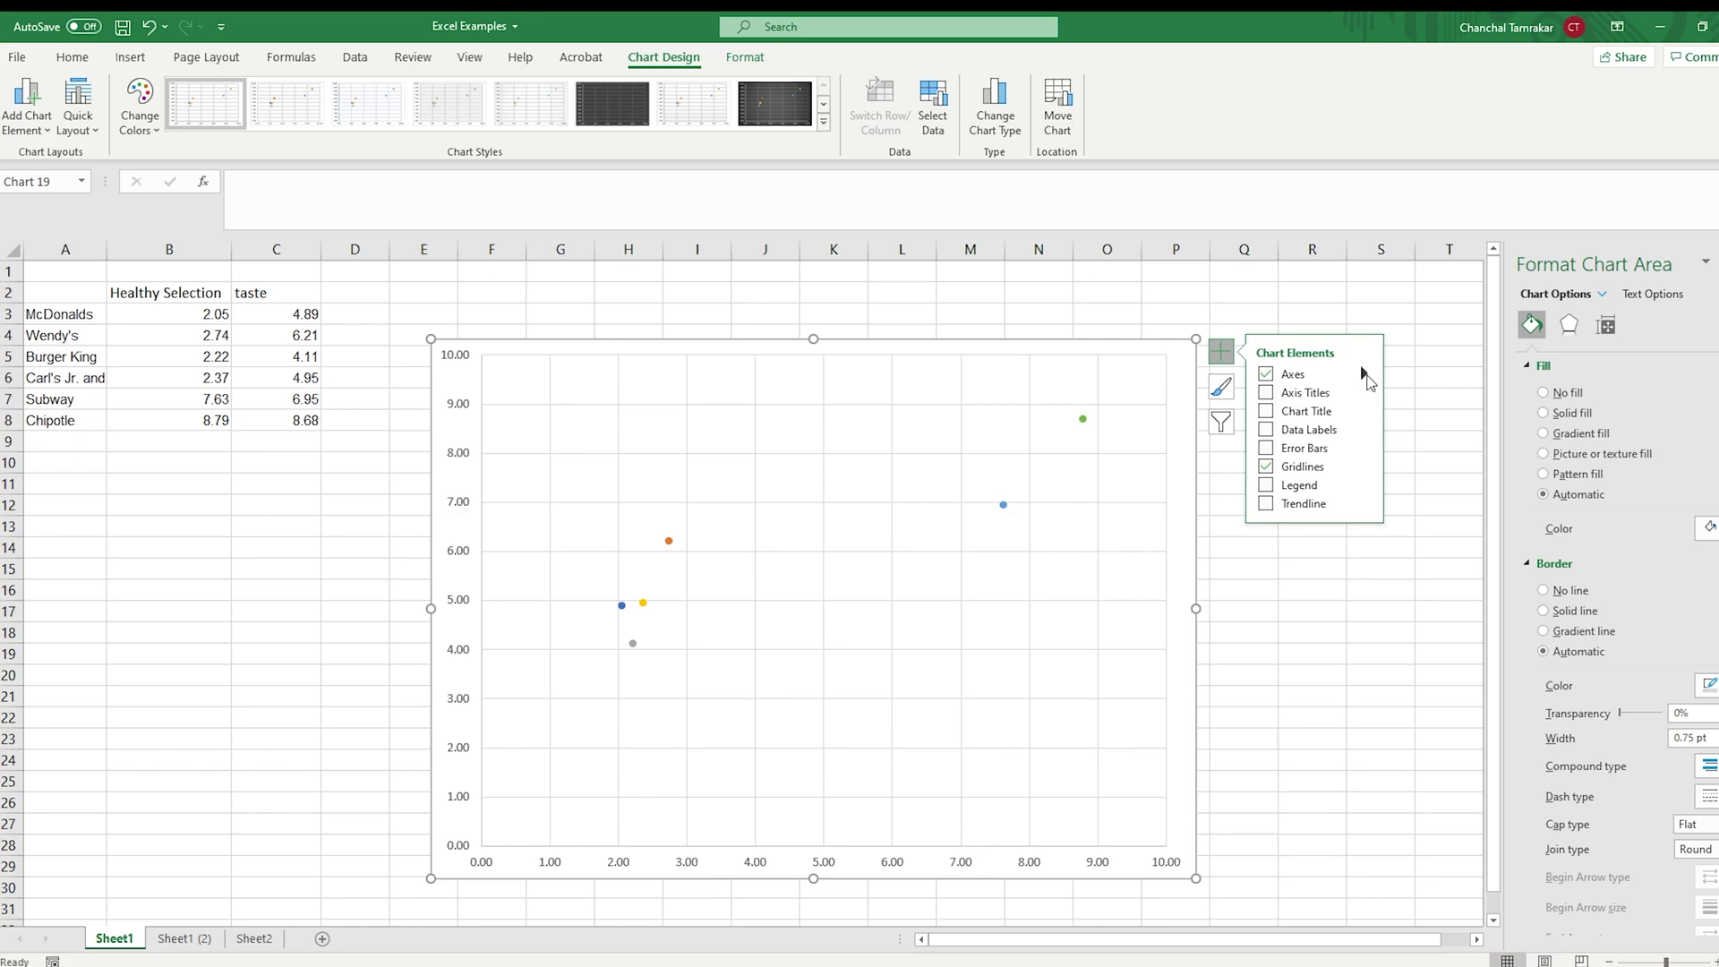
{"action": "mouse_move", "coordinate": [1367, 381]}
{"action": "left_click", "coordinate": [1477, 416]}
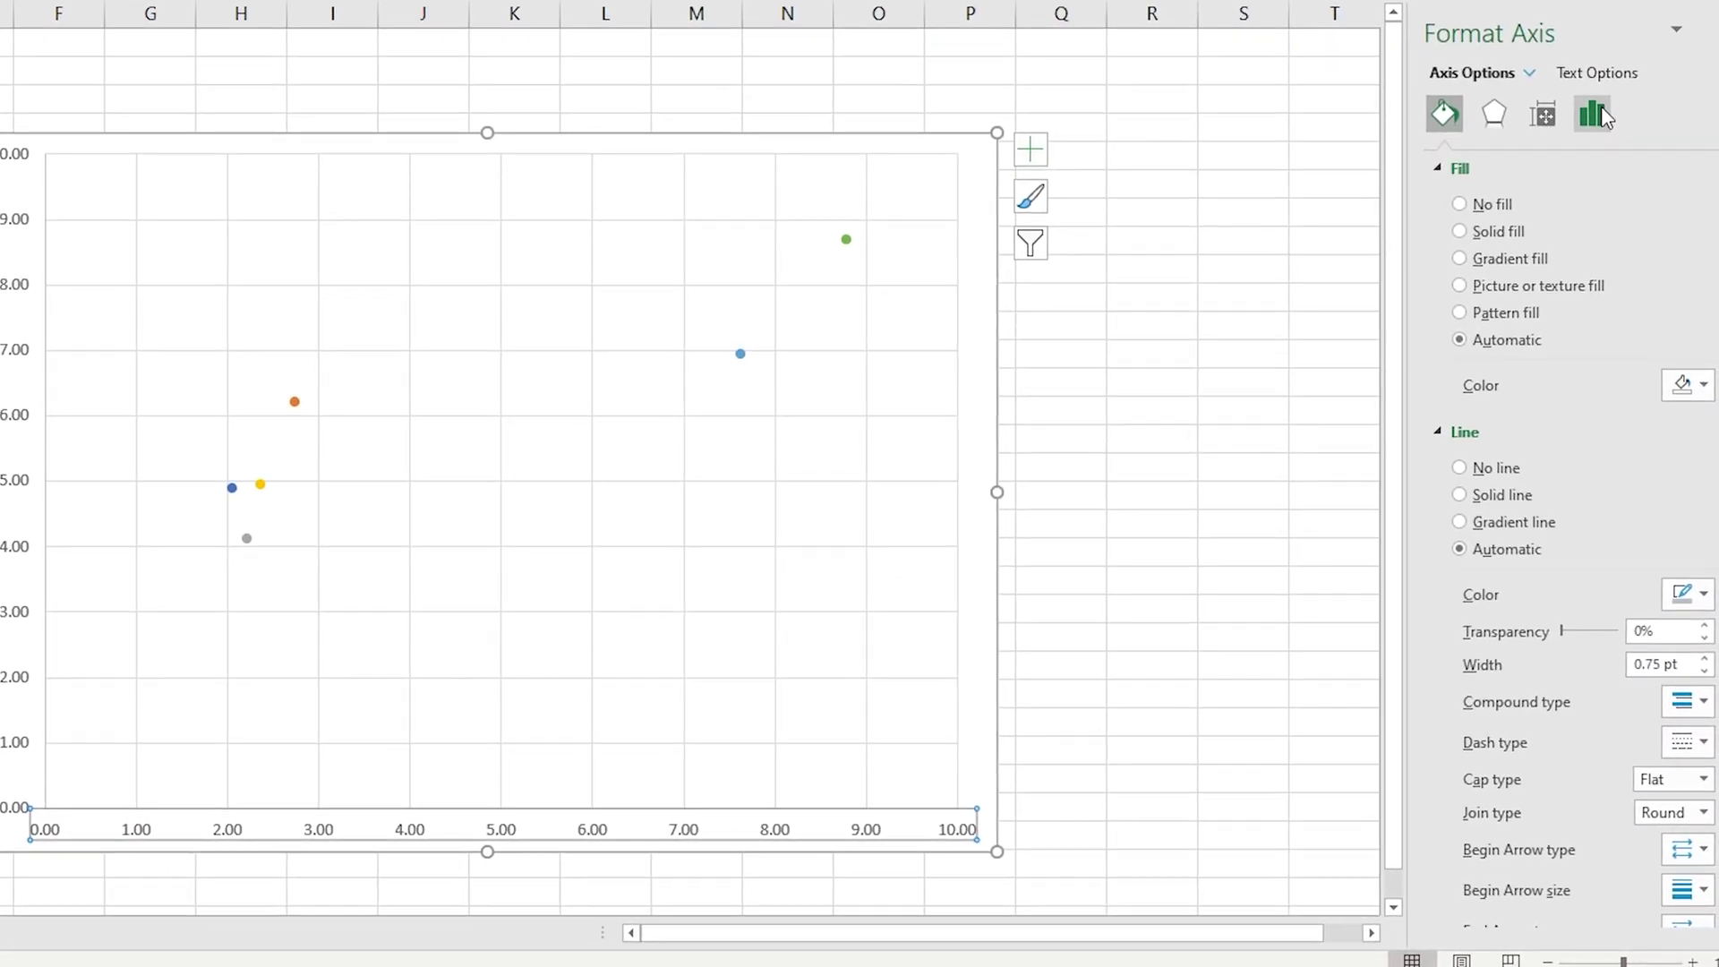
{"action": "left_click", "coordinate": [1597, 114]}
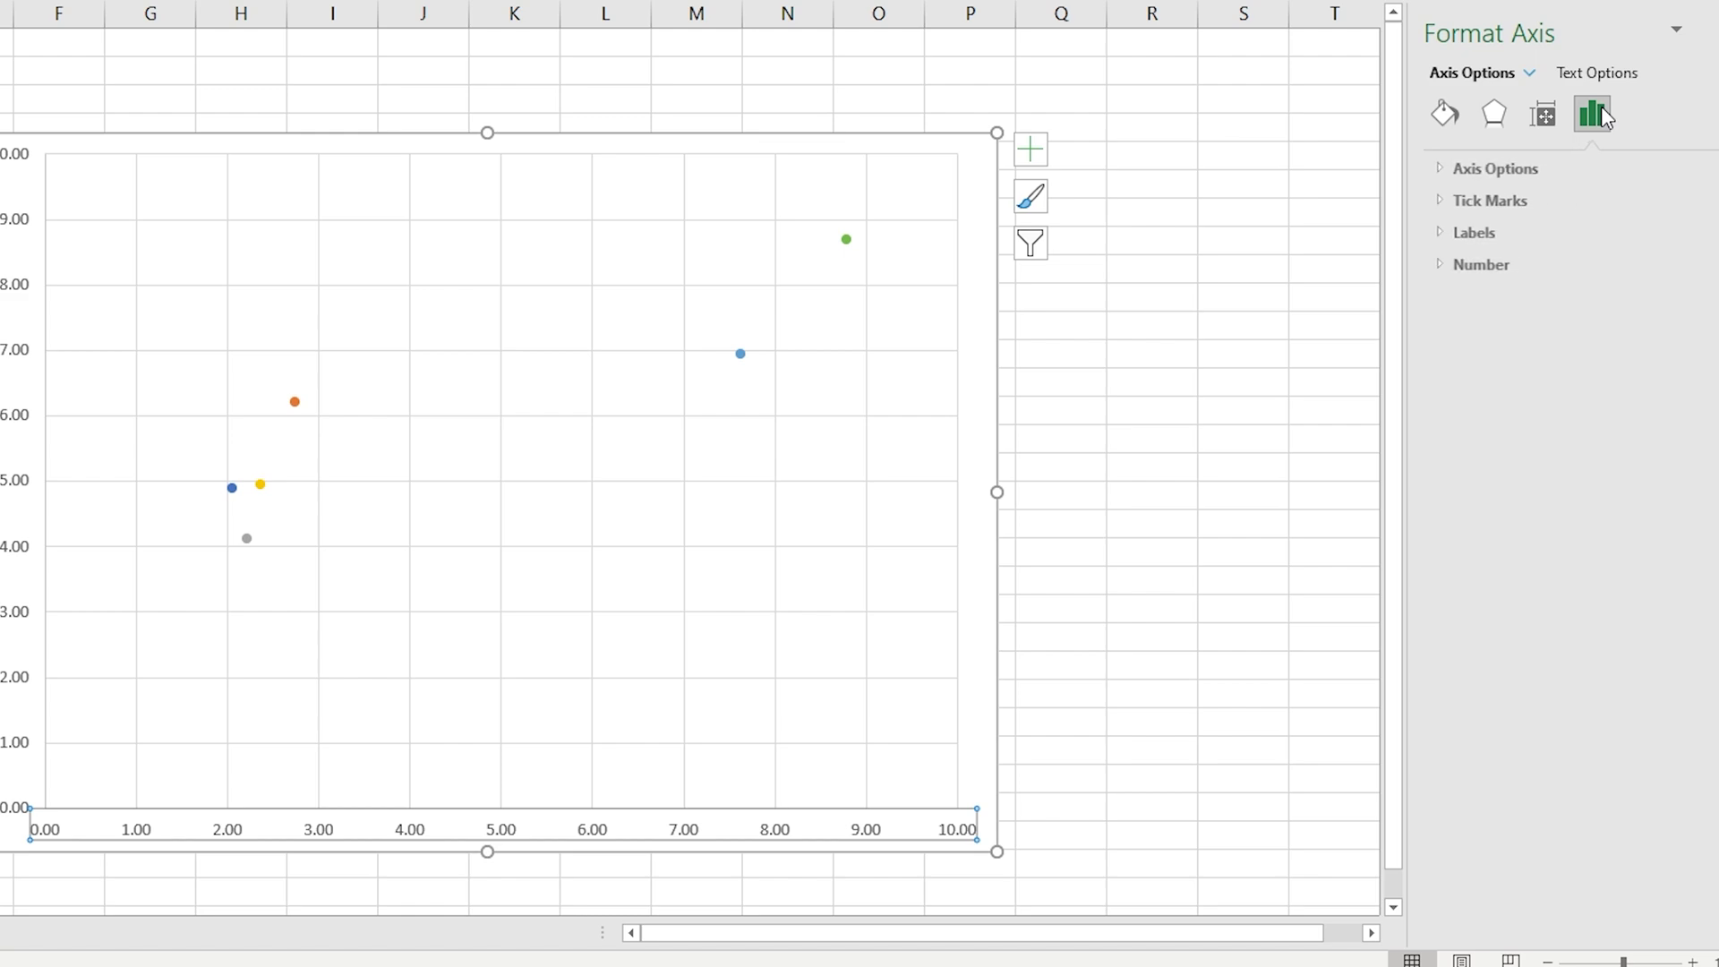
{"action": "left_click", "coordinate": [1436, 171]}
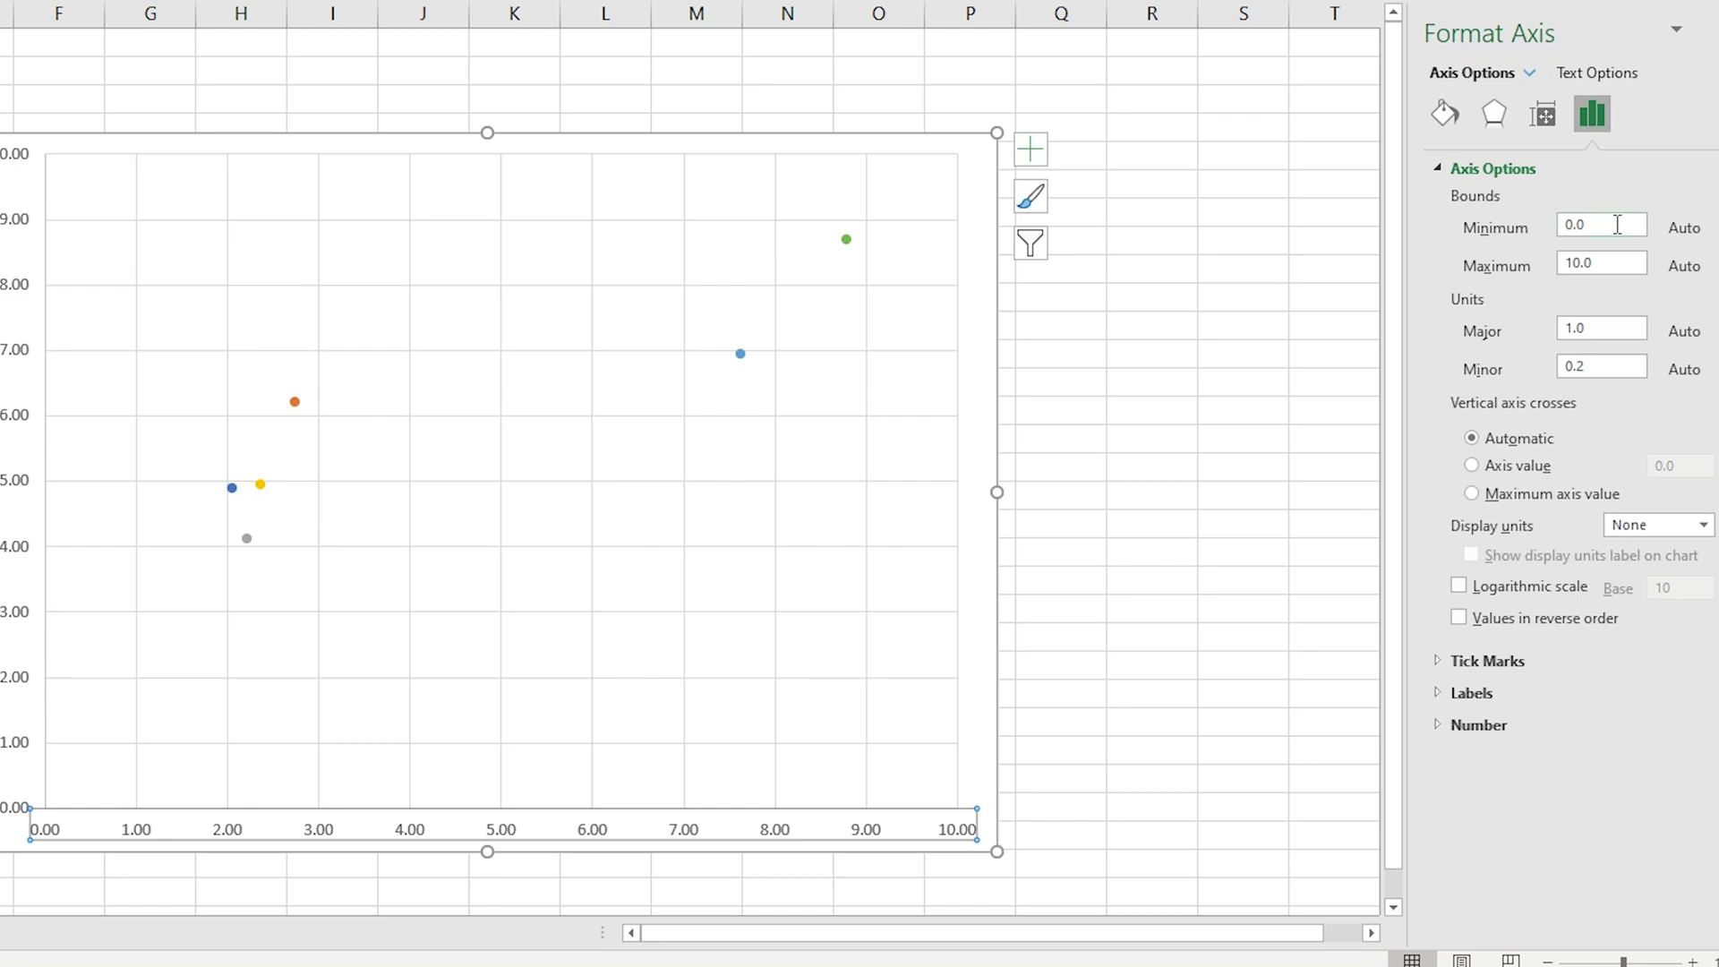
{"action": "left_click_drag", "start_coordinate": [1621, 224], "coordinate": [1555, 233]}
{"action": "type", "text": "1"}
Set the horizontal axis's maximum bound to 9.
{"action": "left_click", "coordinate": [1613, 265]}
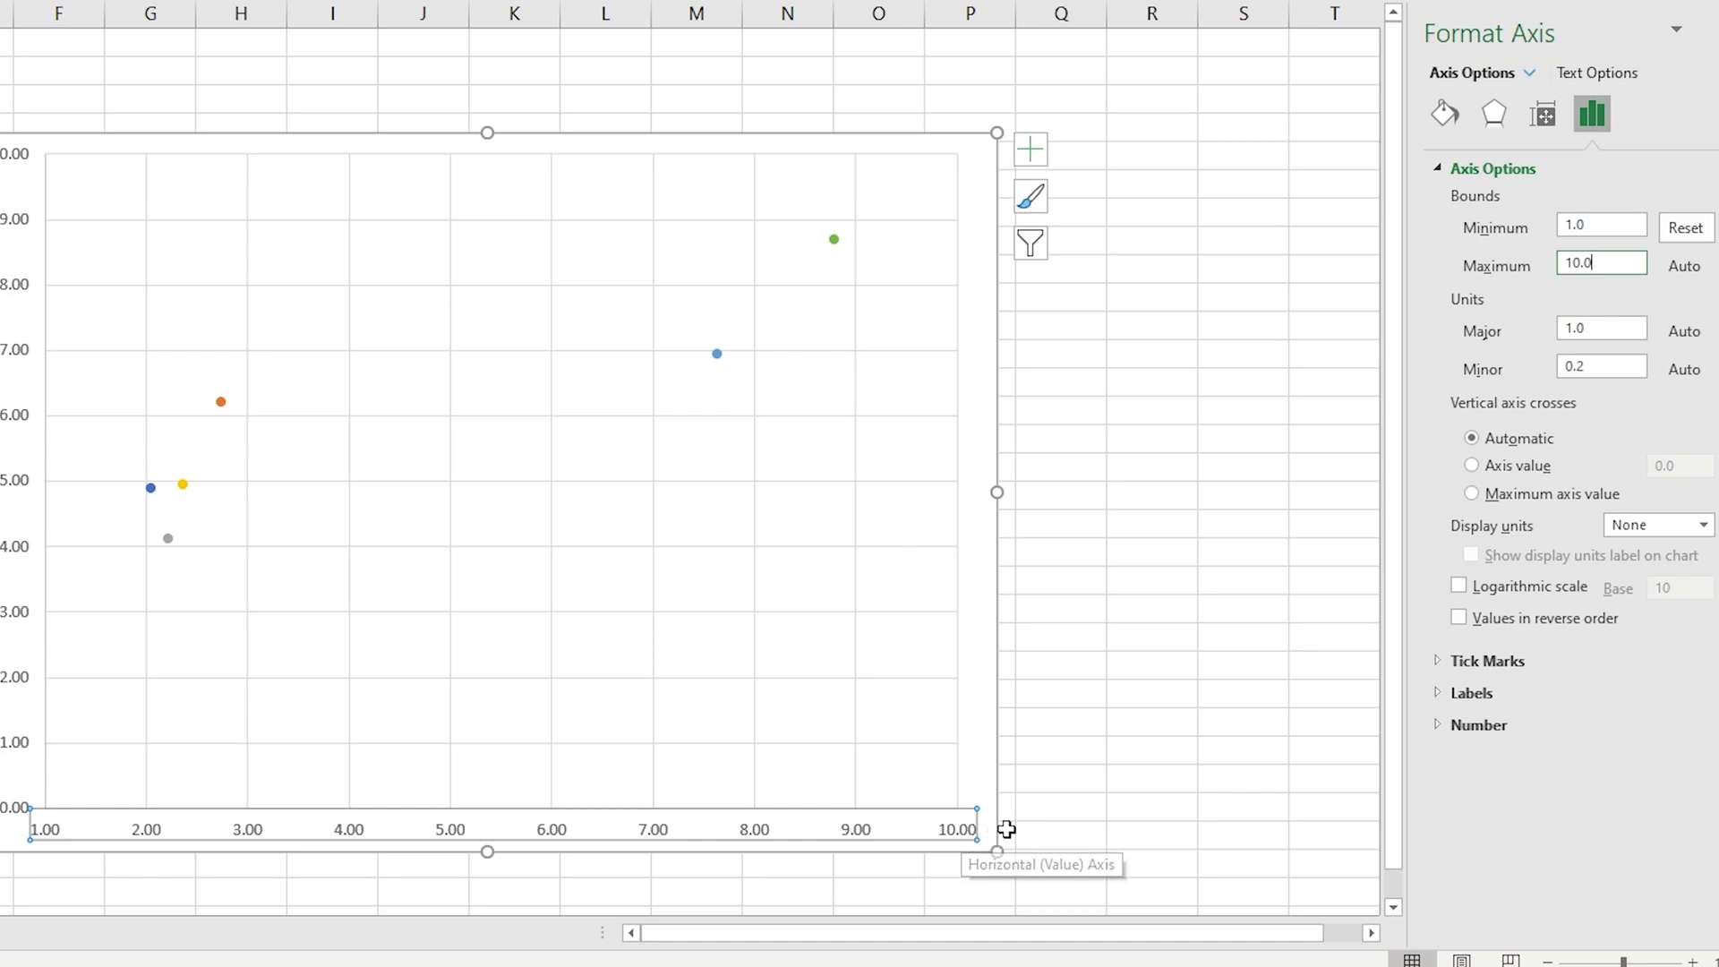
{"action": "left_click_drag", "start_coordinate": [1600, 262], "coordinate": [1546, 269]}
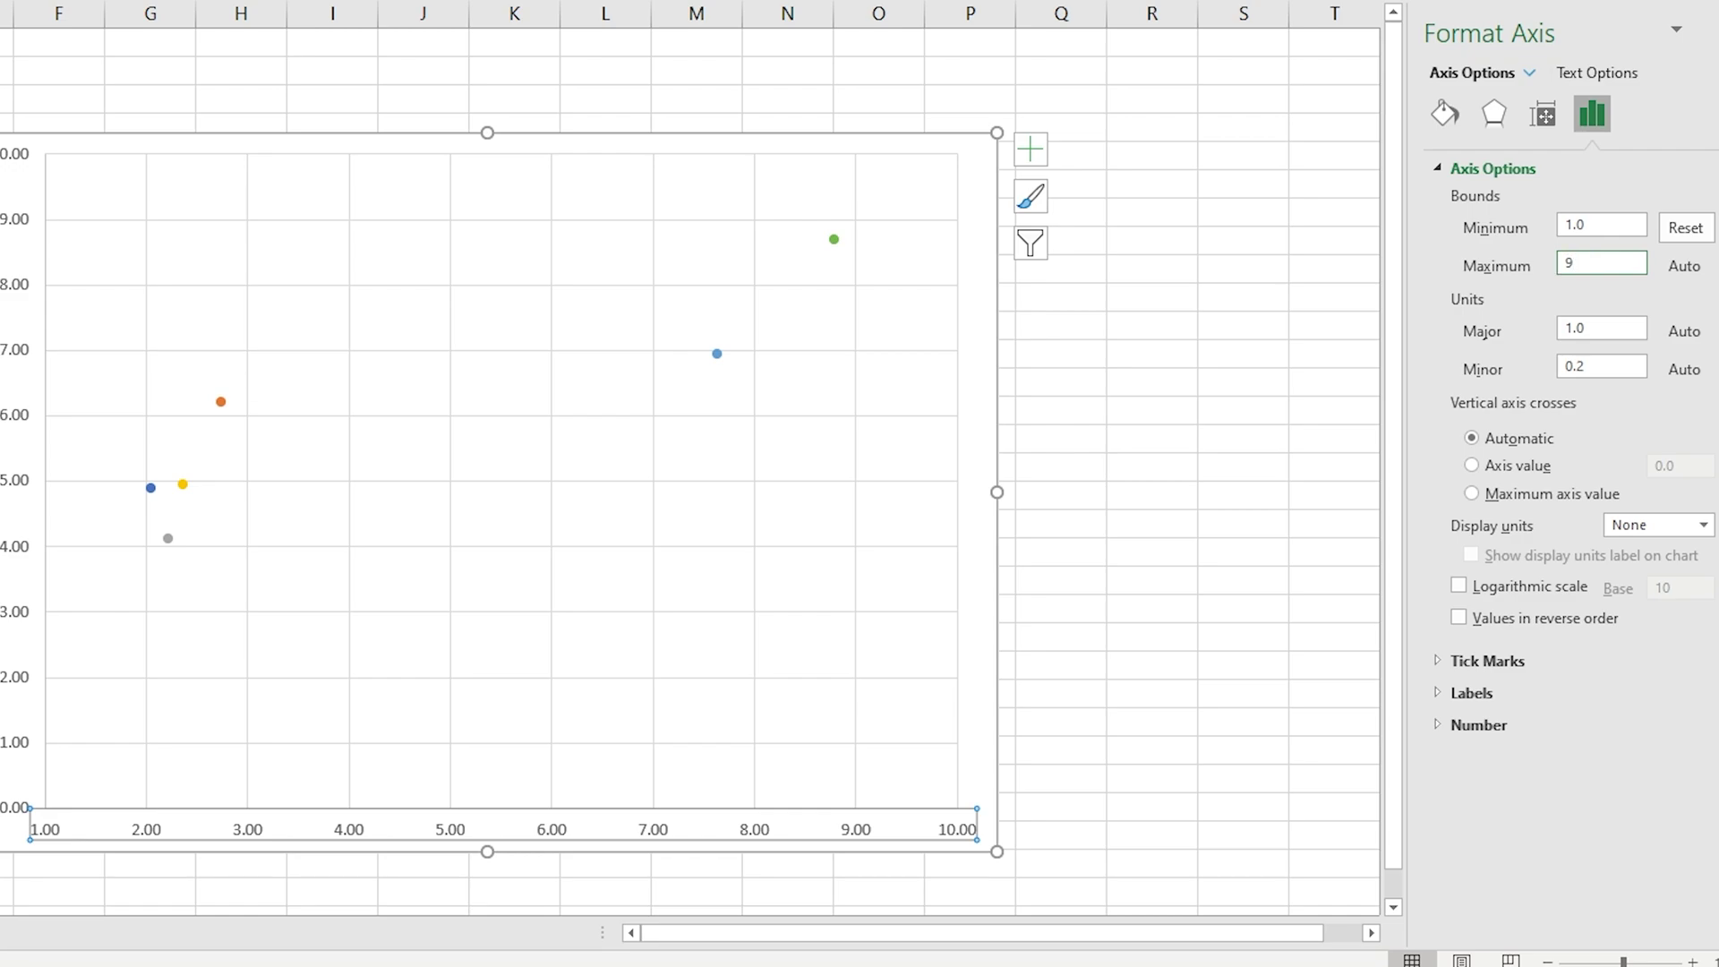
{"action": "type", "text": "9"}
{"action": "key", "text": "Return"}
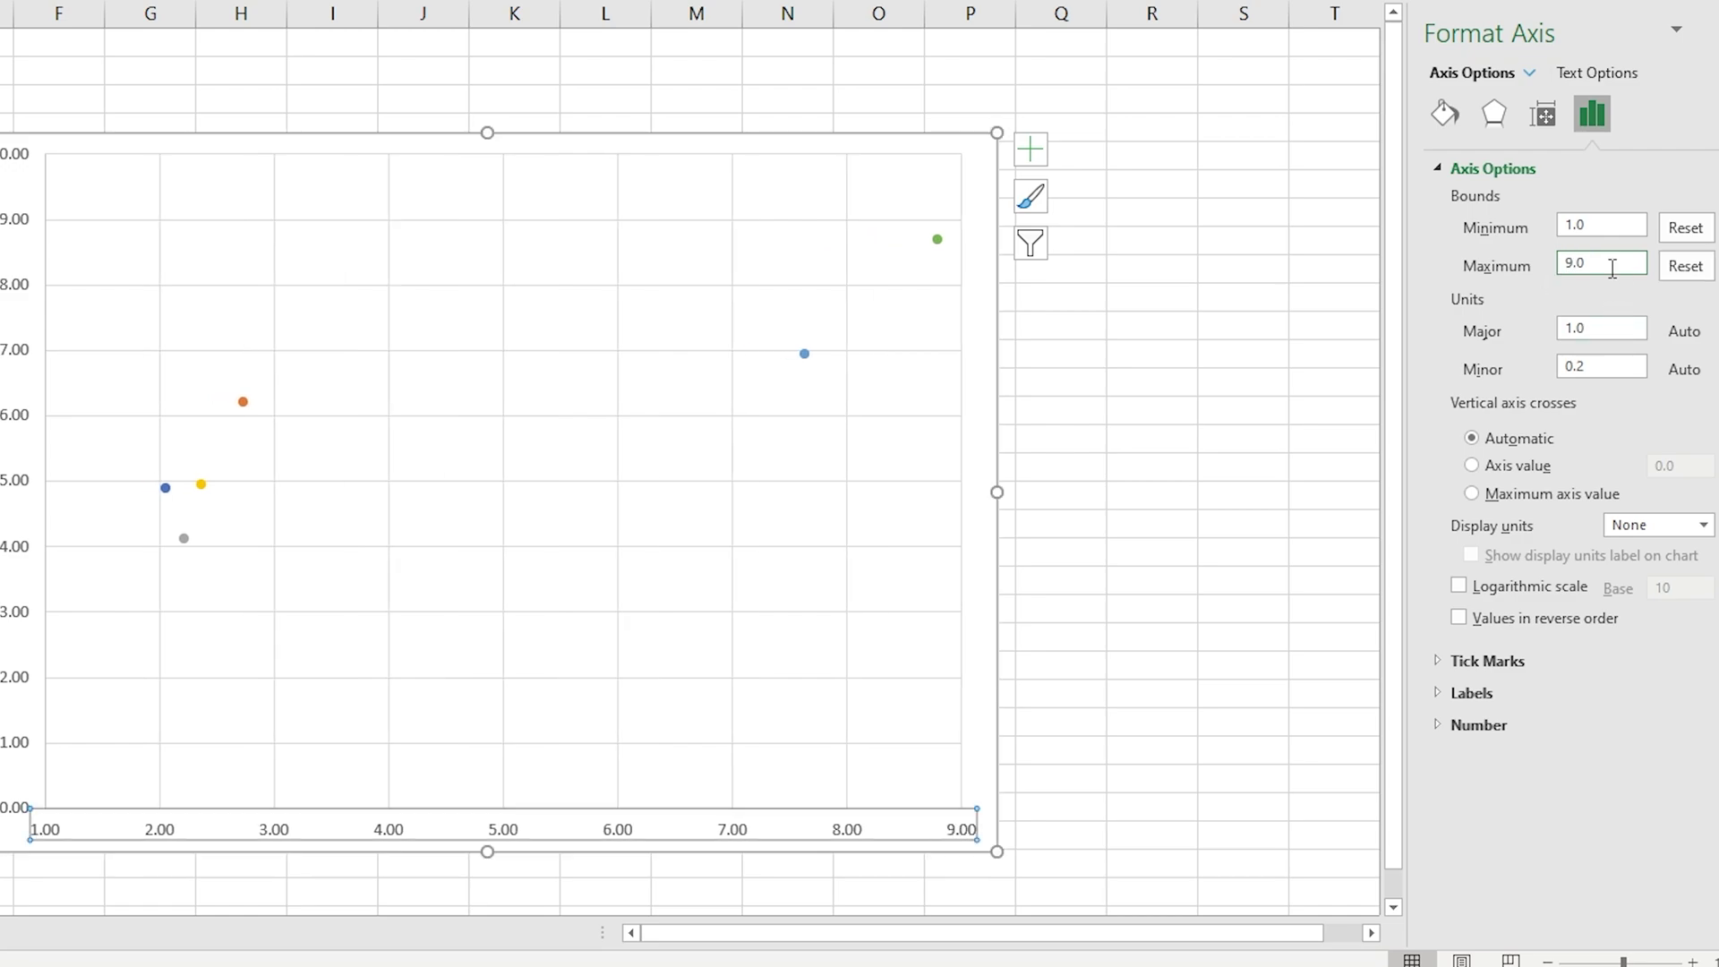
Set the horizontal axis's maximum bound to 10.
{"action": "left_click_drag", "start_coordinate": [1612, 269], "coordinate": [1574, 262]}
{"action": "type", "text": "10"}
{"action": "left_click", "coordinate": [1629, 327]}
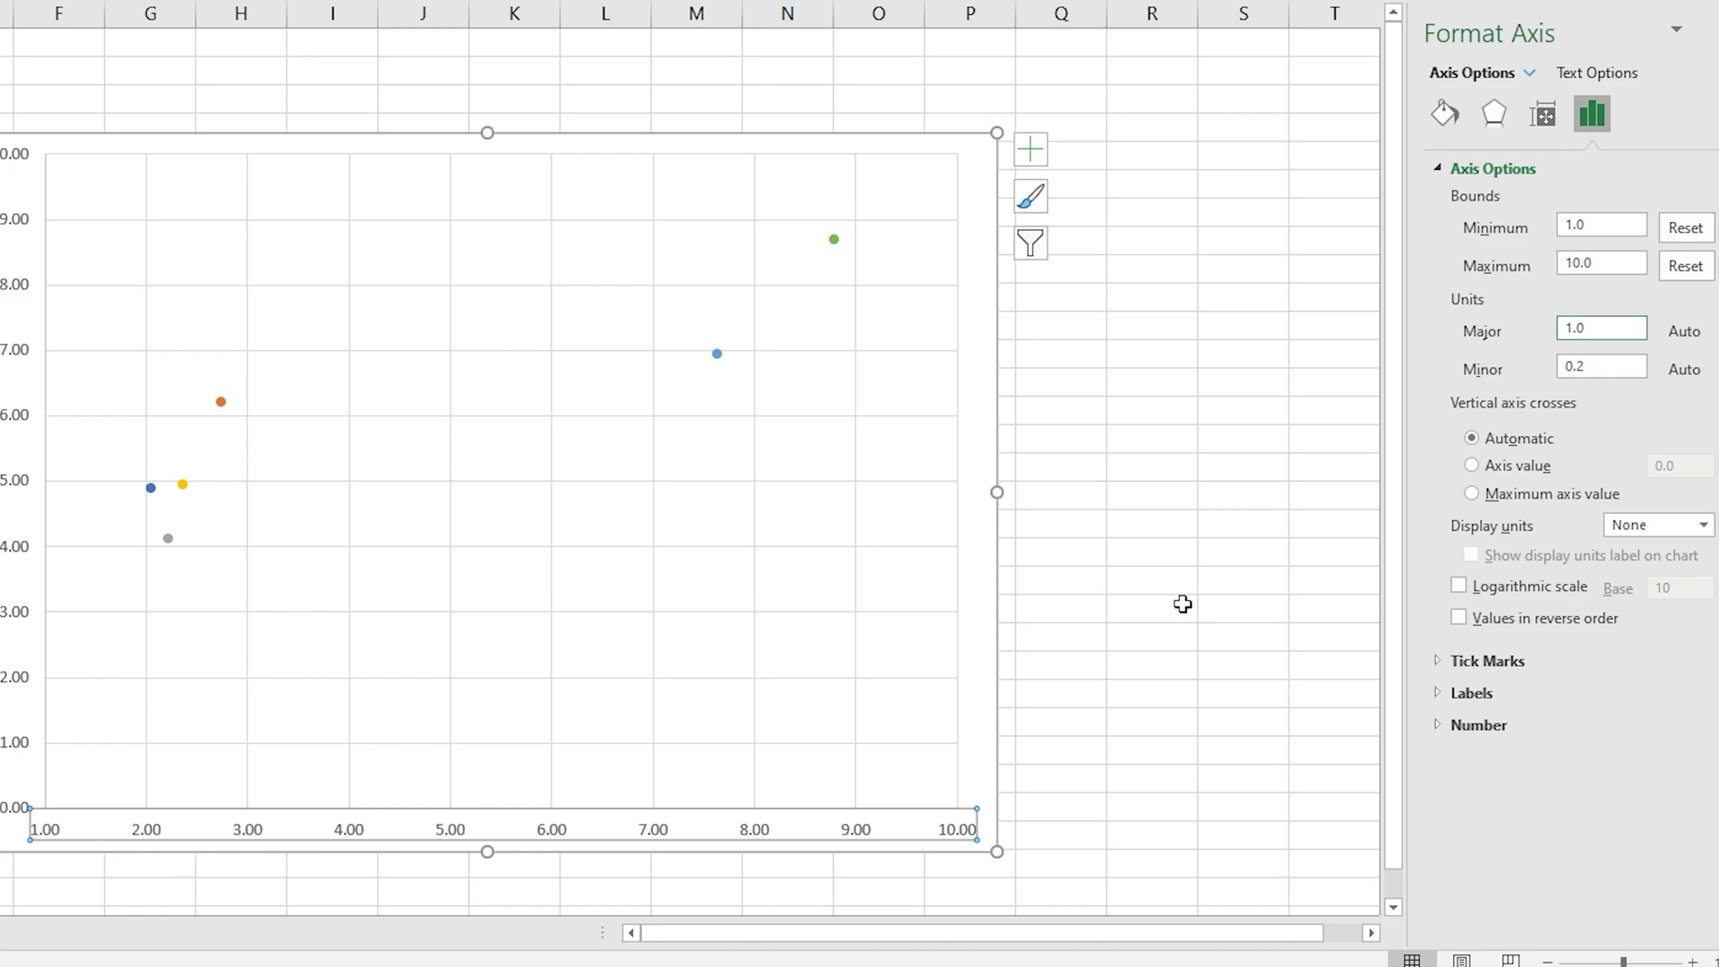
Try a major unit of 2 on the horizontal axis and set it back to 1.
{"action": "left_click_drag", "start_coordinate": [1616, 324], "coordinate": [1555, 324]}
{"action": "type", "text": "2"}
{"action": "left_click", "coordinate": [1608, 362]}
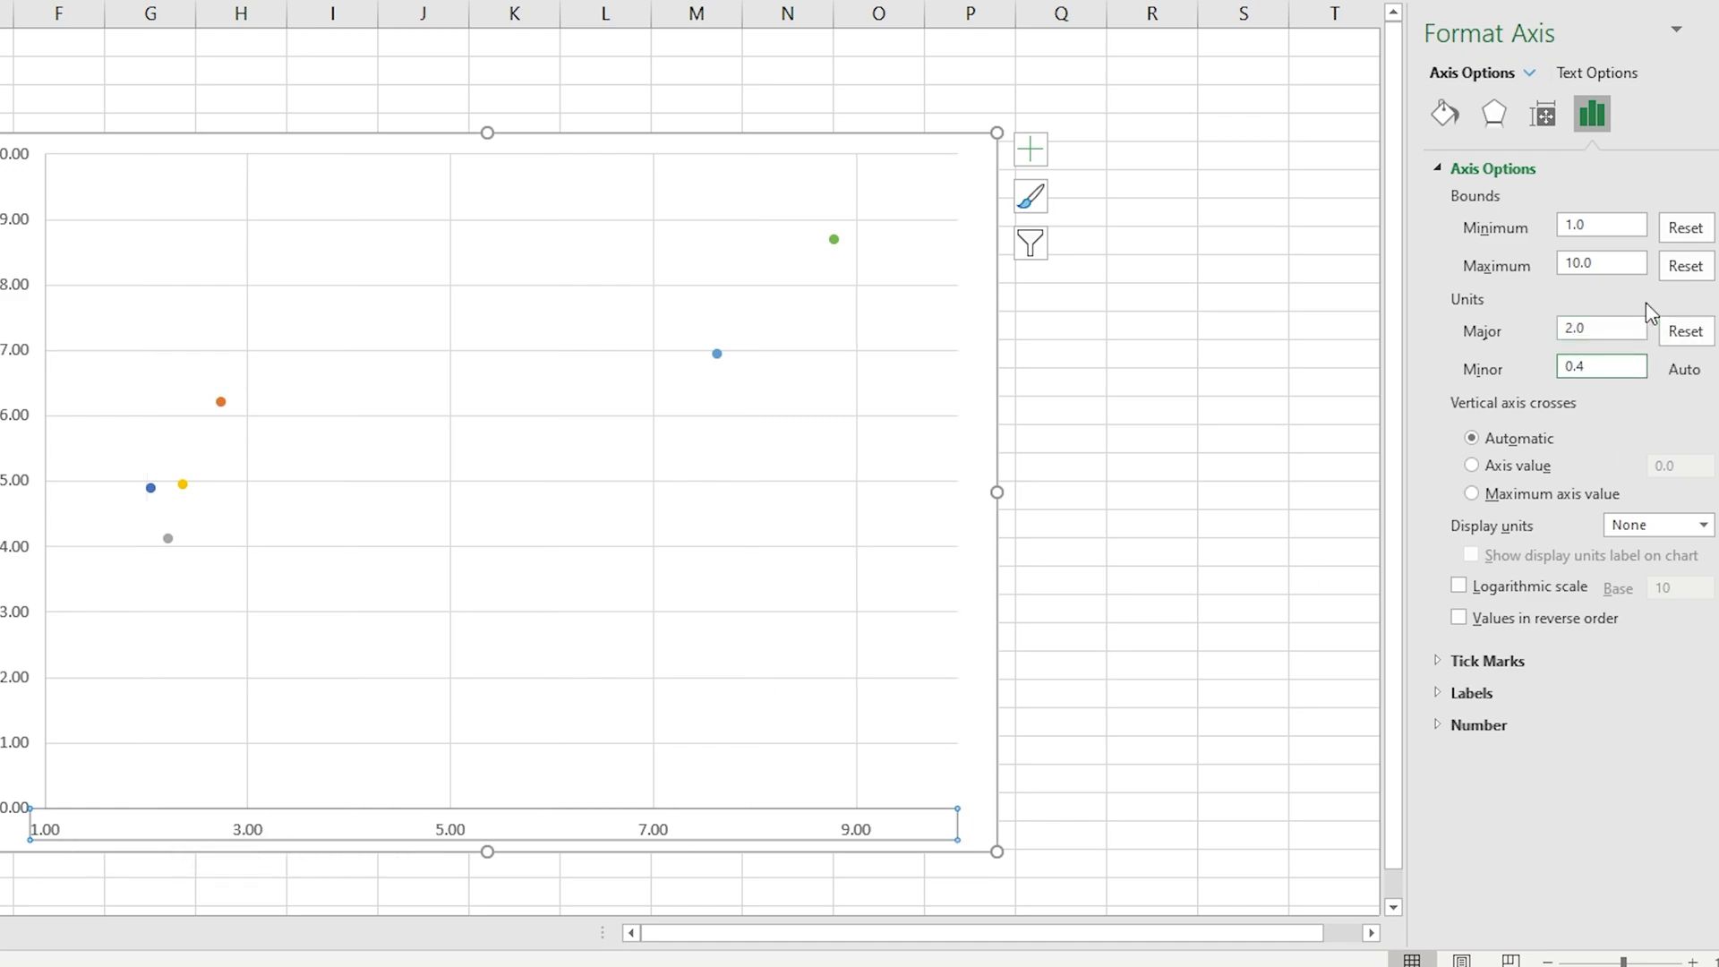
{"action": "left_click", "coordinate": [1609, 327]}
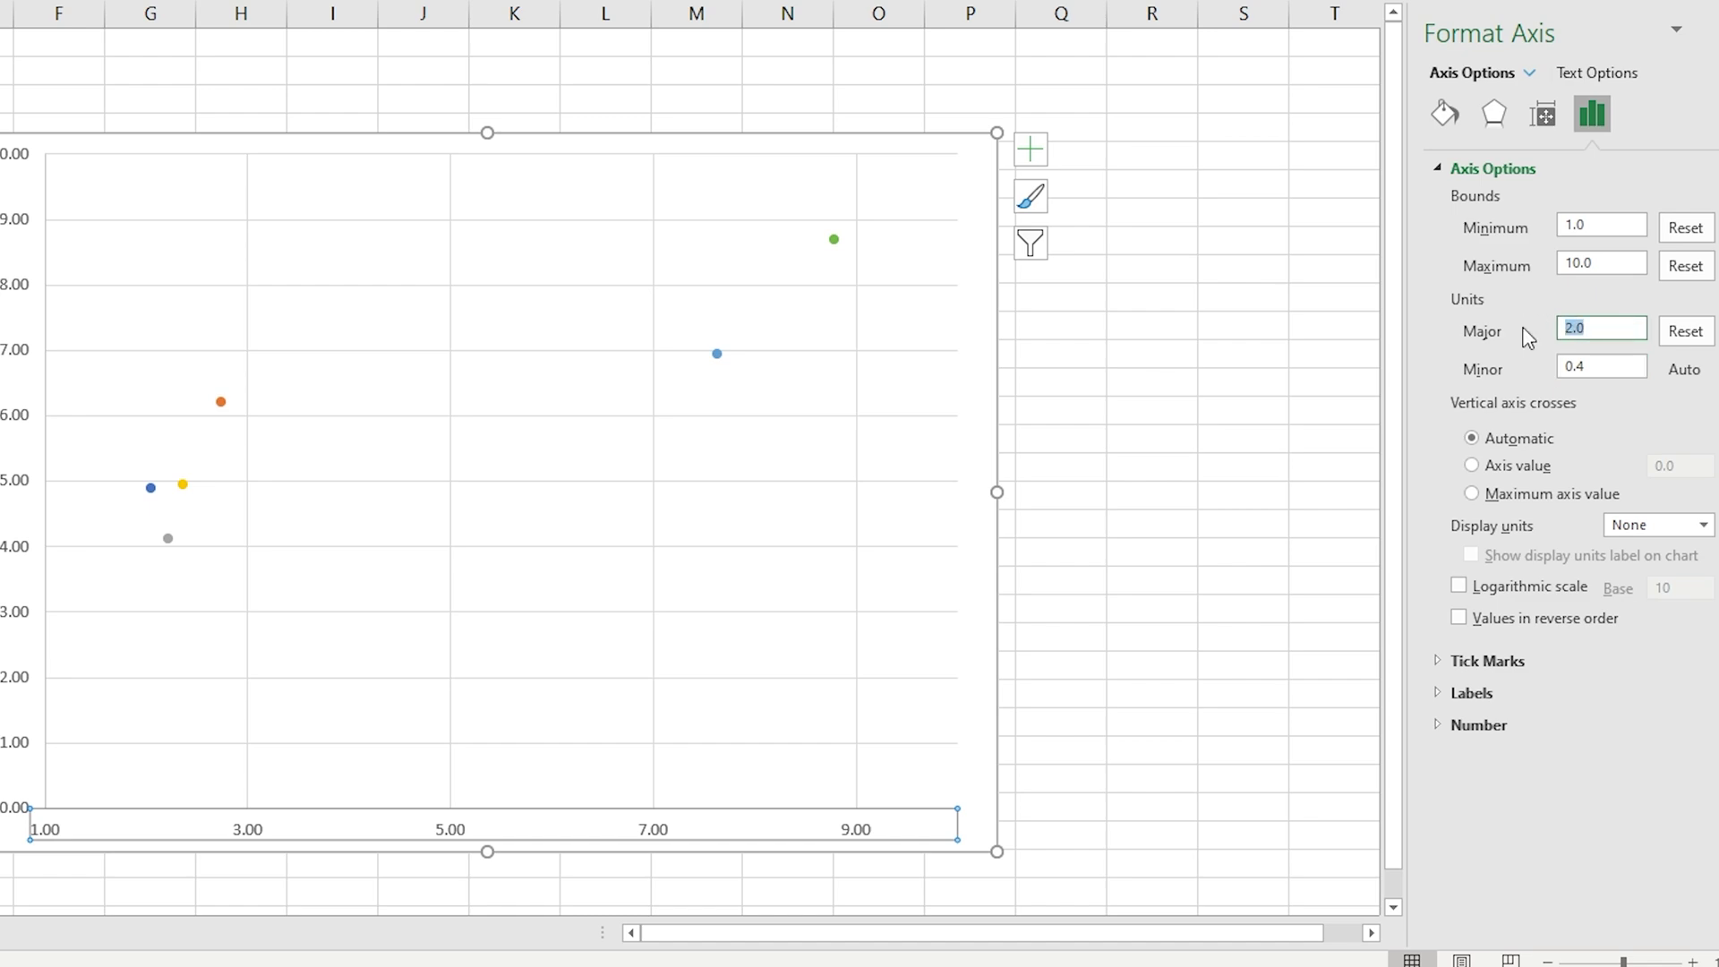
{"action": "type", "text": "1"}
{"action": "left_click", "coordinate": [1600, 367]}
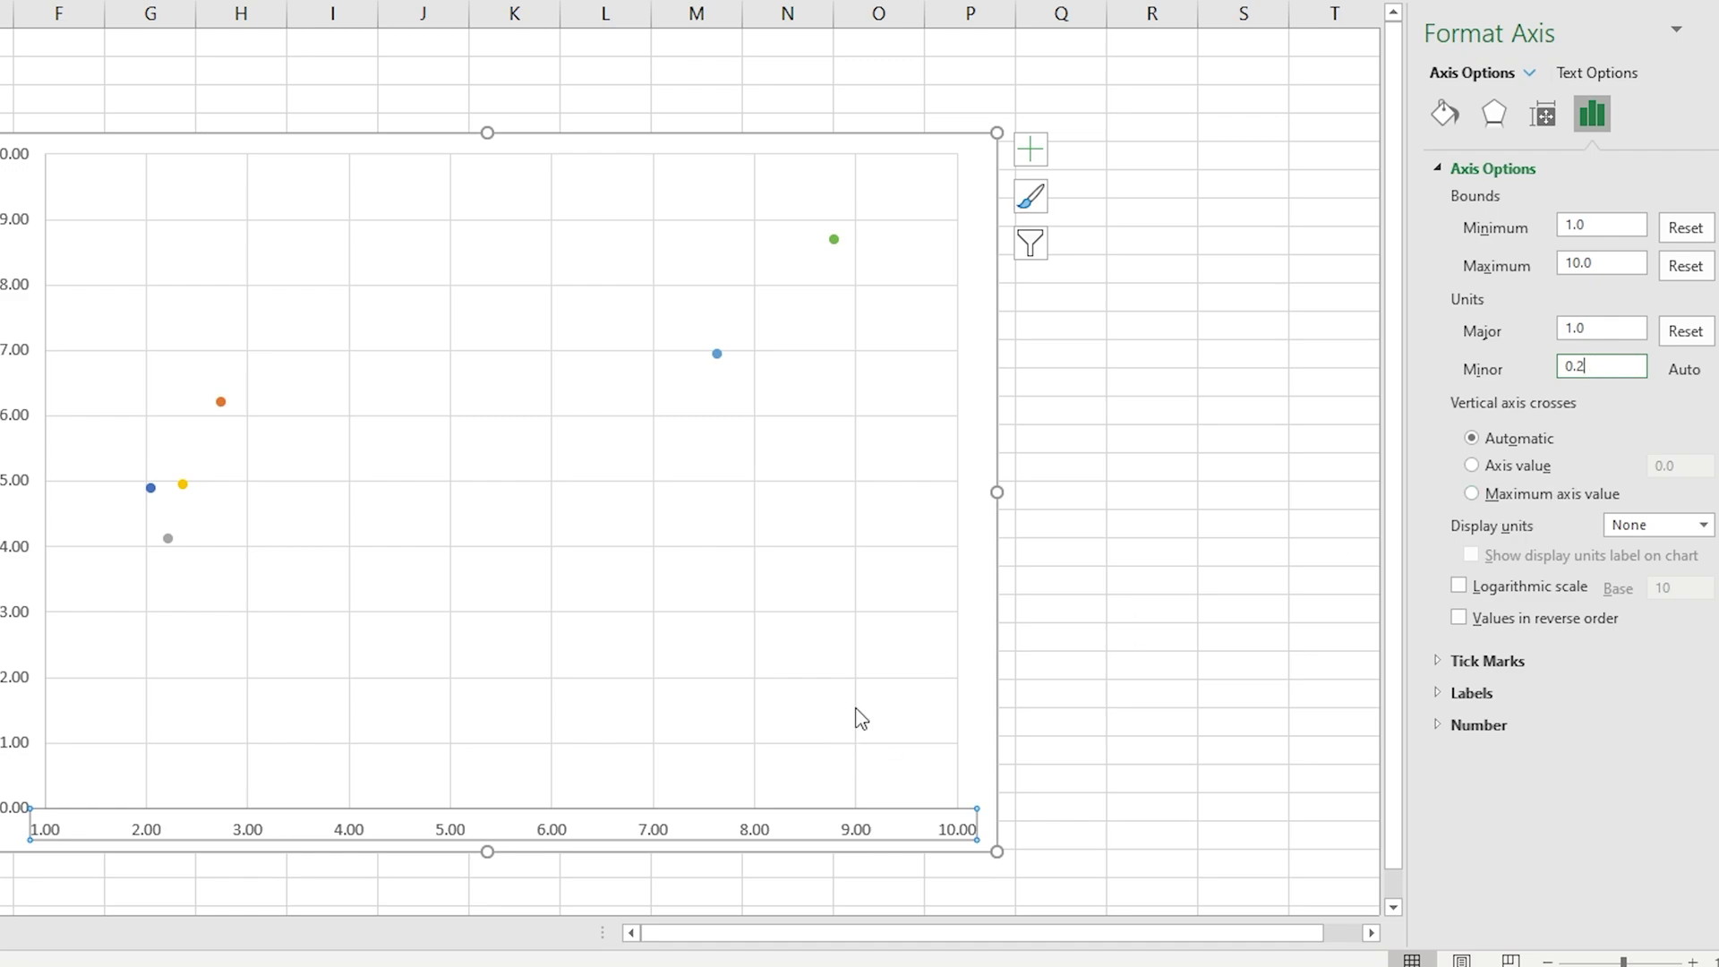
Delete the chart's vertical and horizontal major gridlines.
{"action": "left_click", "coordinate": [553, 283]}
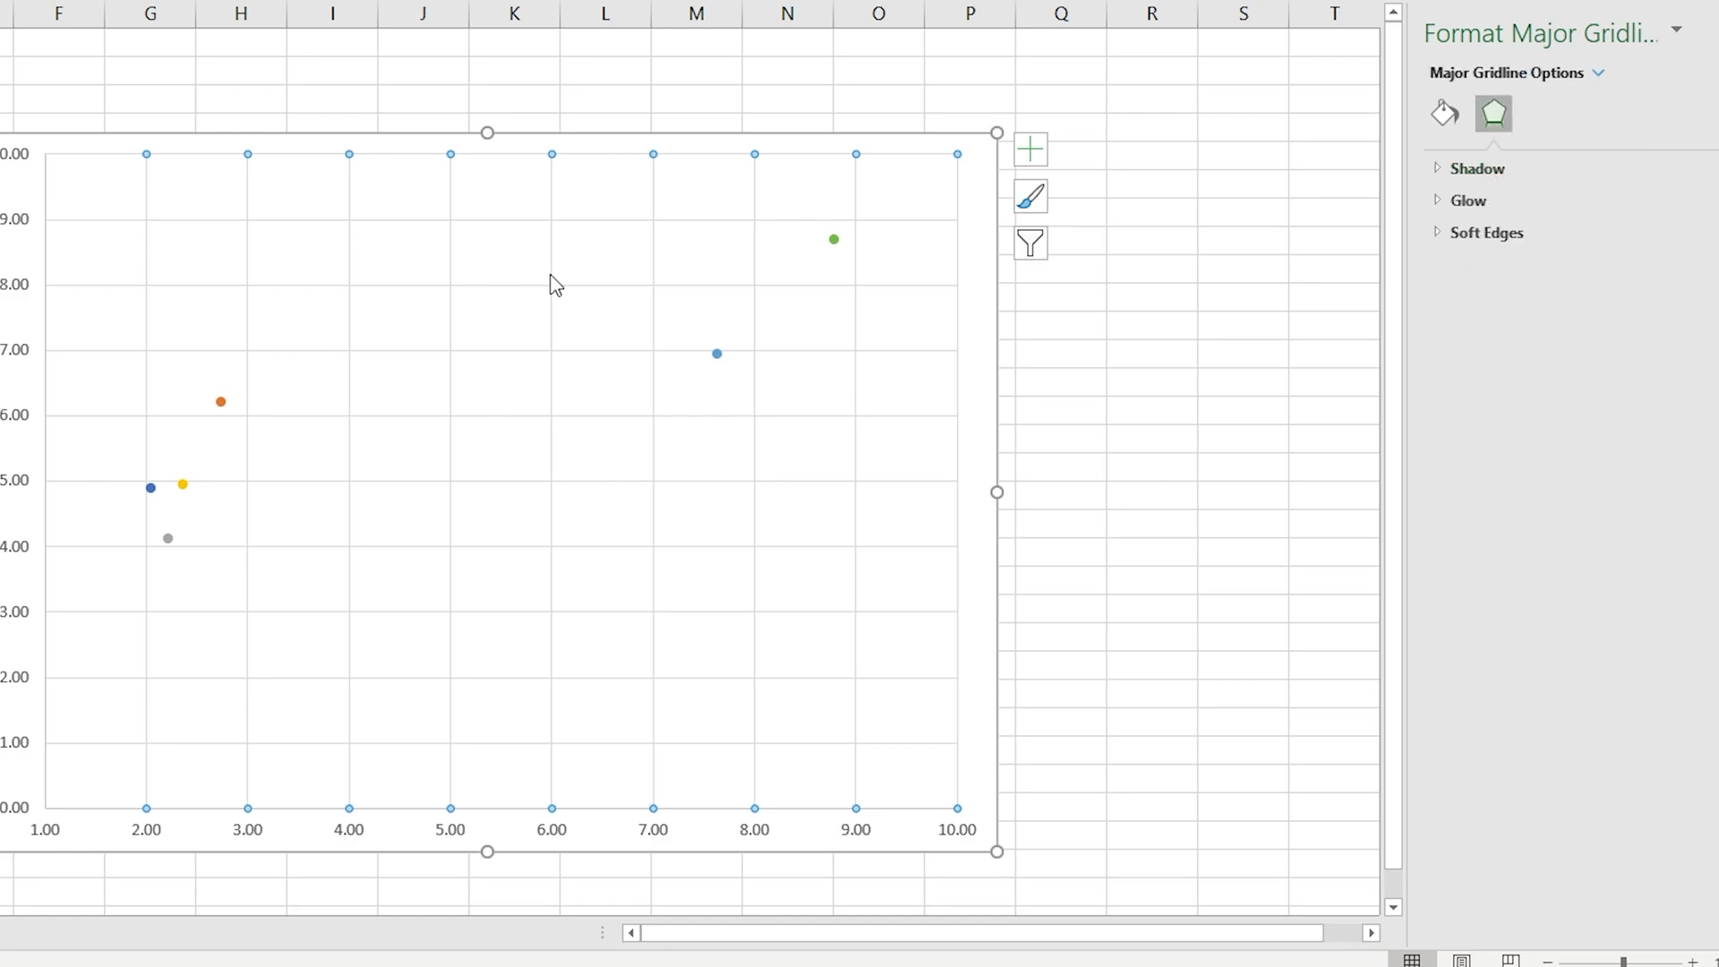
{"action": "key", "text": "Delete"}
{"action": "left_click", "coordinate": [561, 285]}
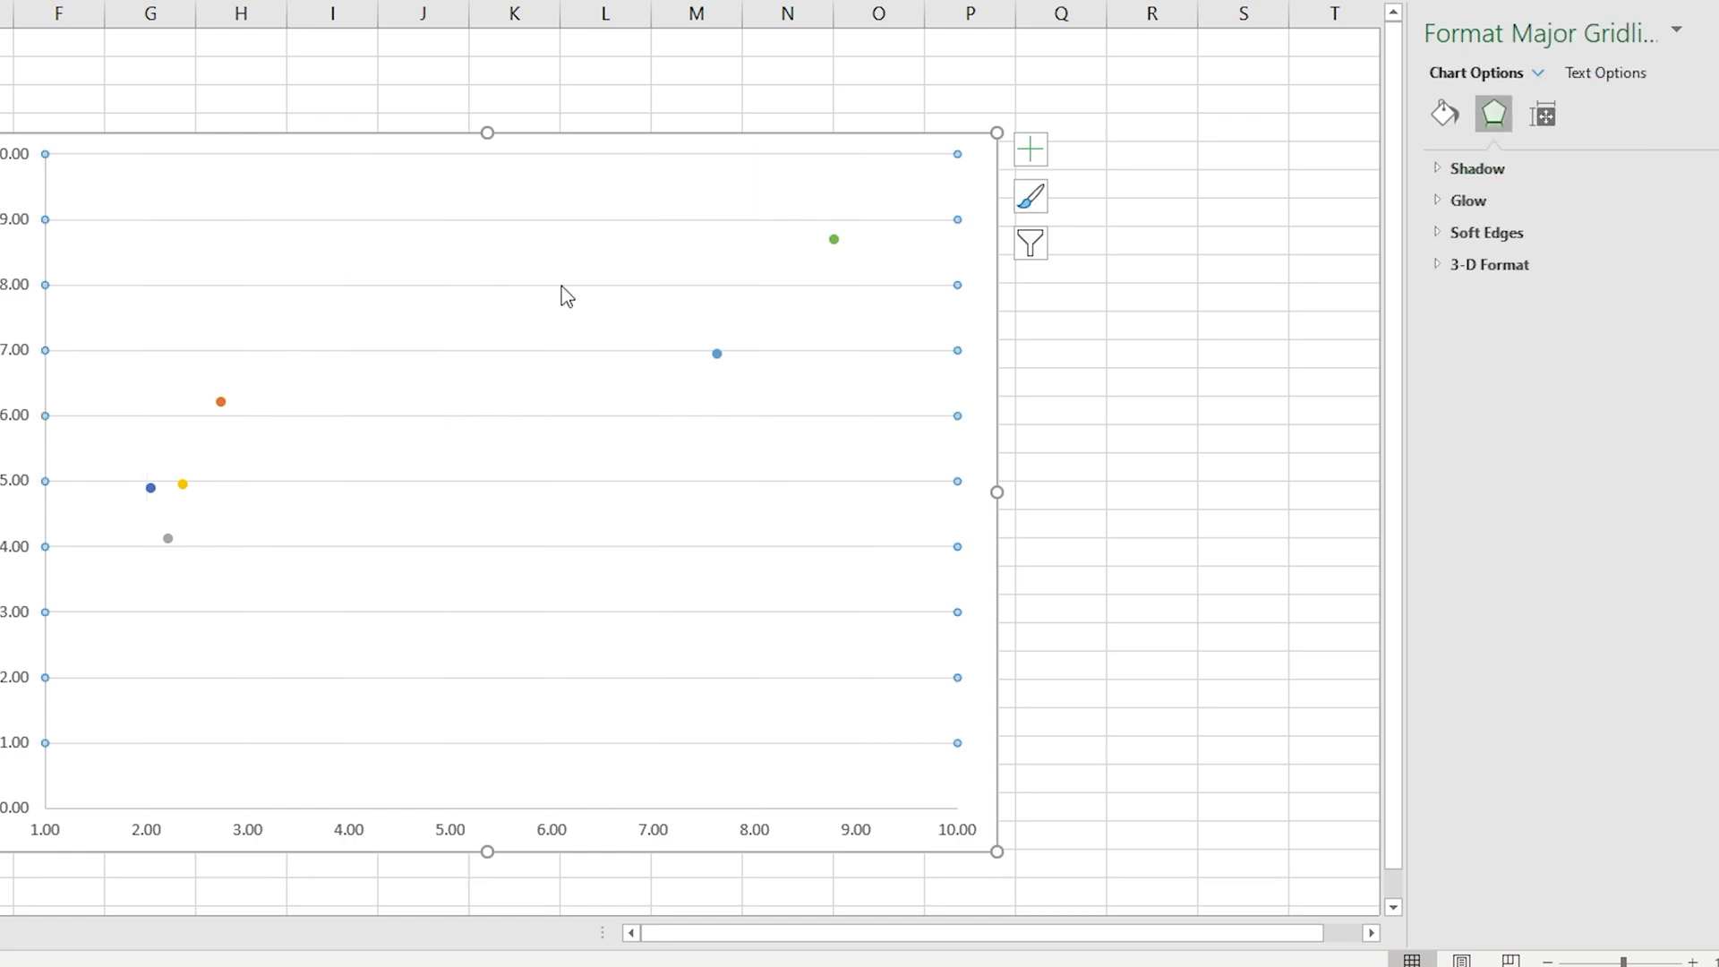
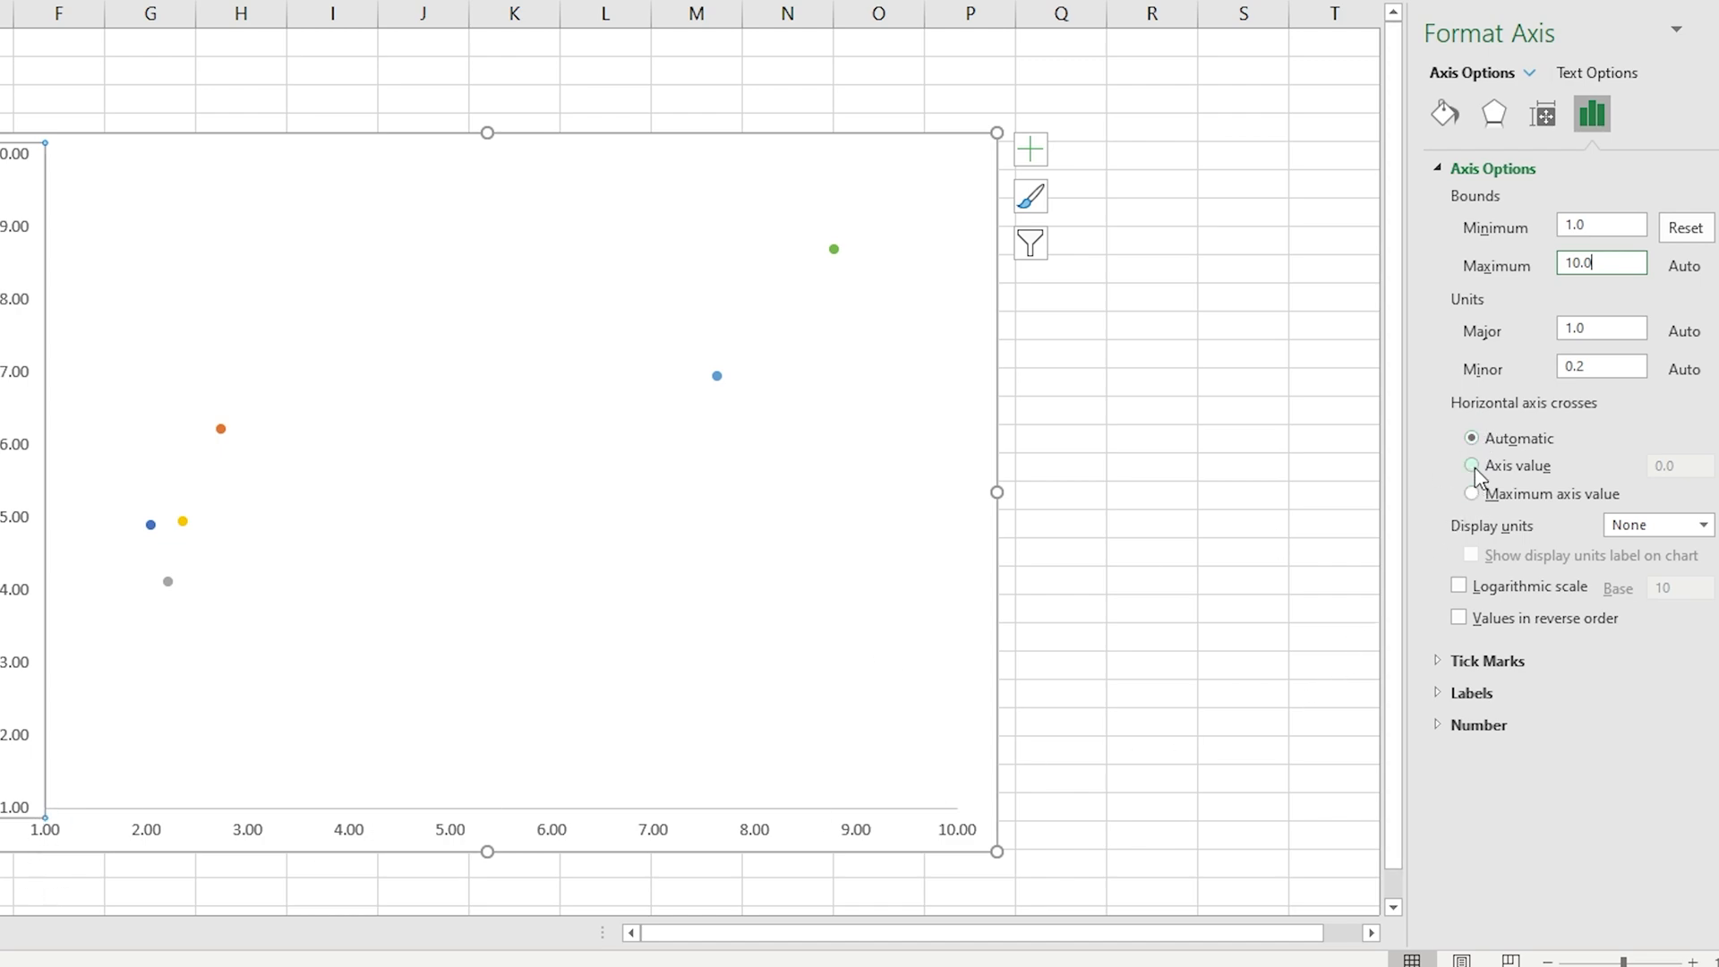
Make the horizontal axis cross the vertical axis at axis value 5.5.
{"action": "left_click", "coordinate": [1474, 468]}
{"action": "double_click", "coordinate": [1692, 460]}
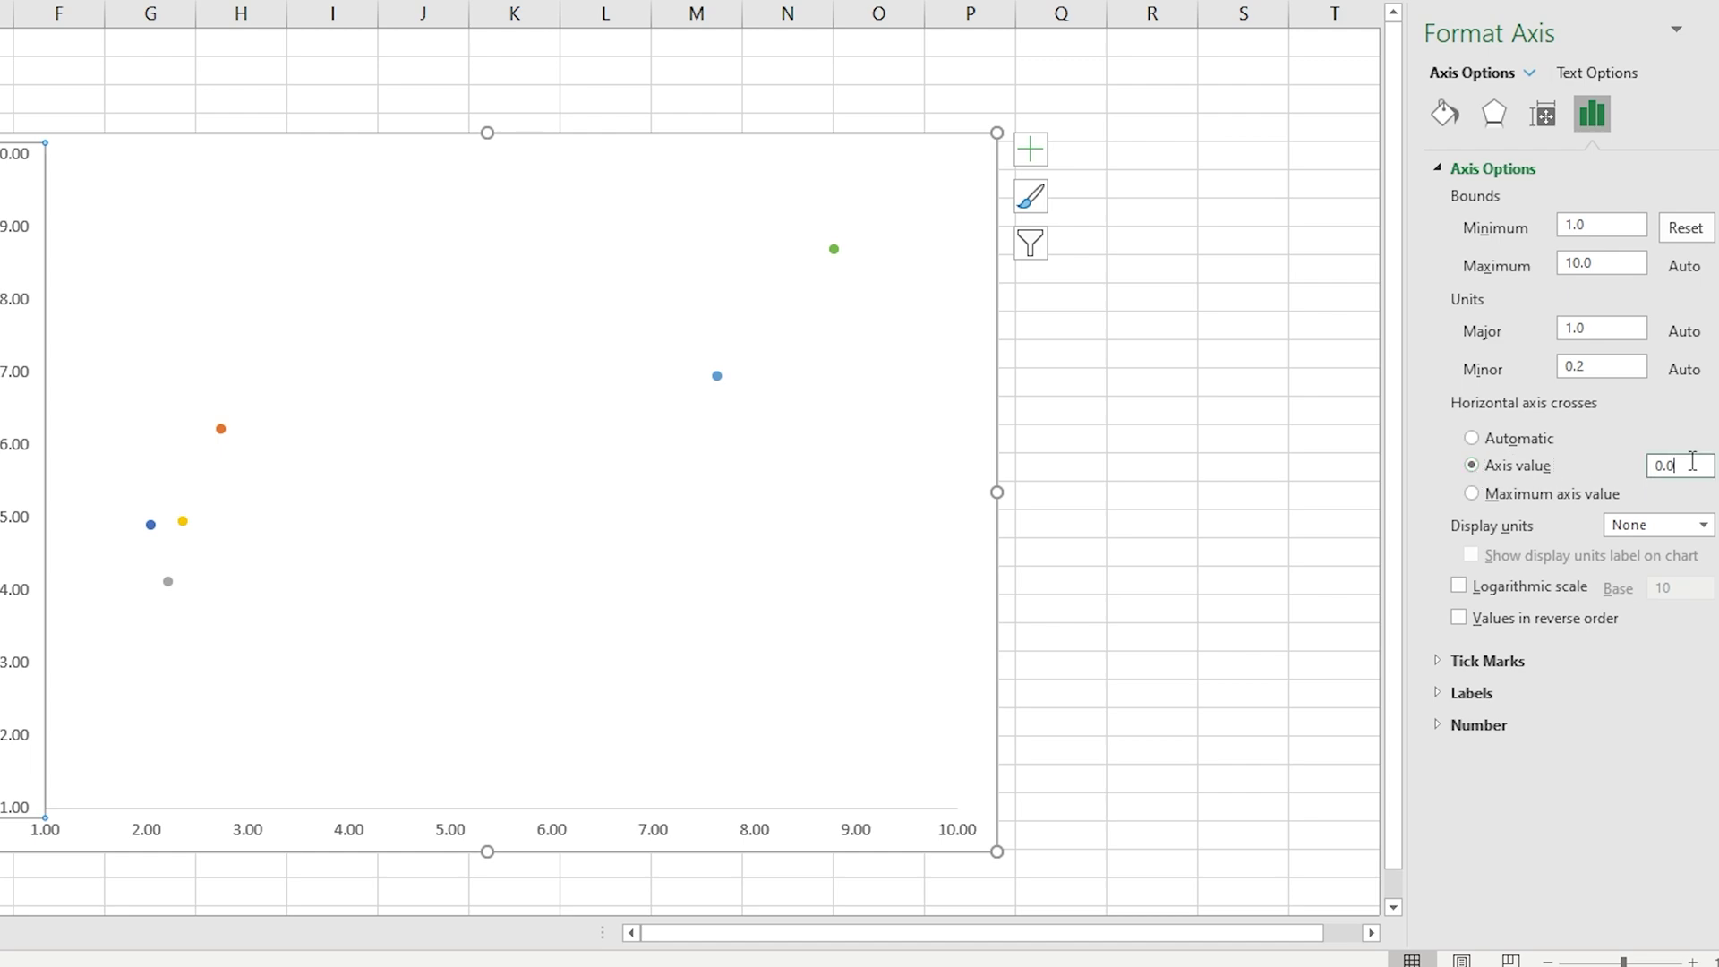
{"action": "type", "text": "5.5"}
{"action": "left_click", "coordinate": [1611, 328]}
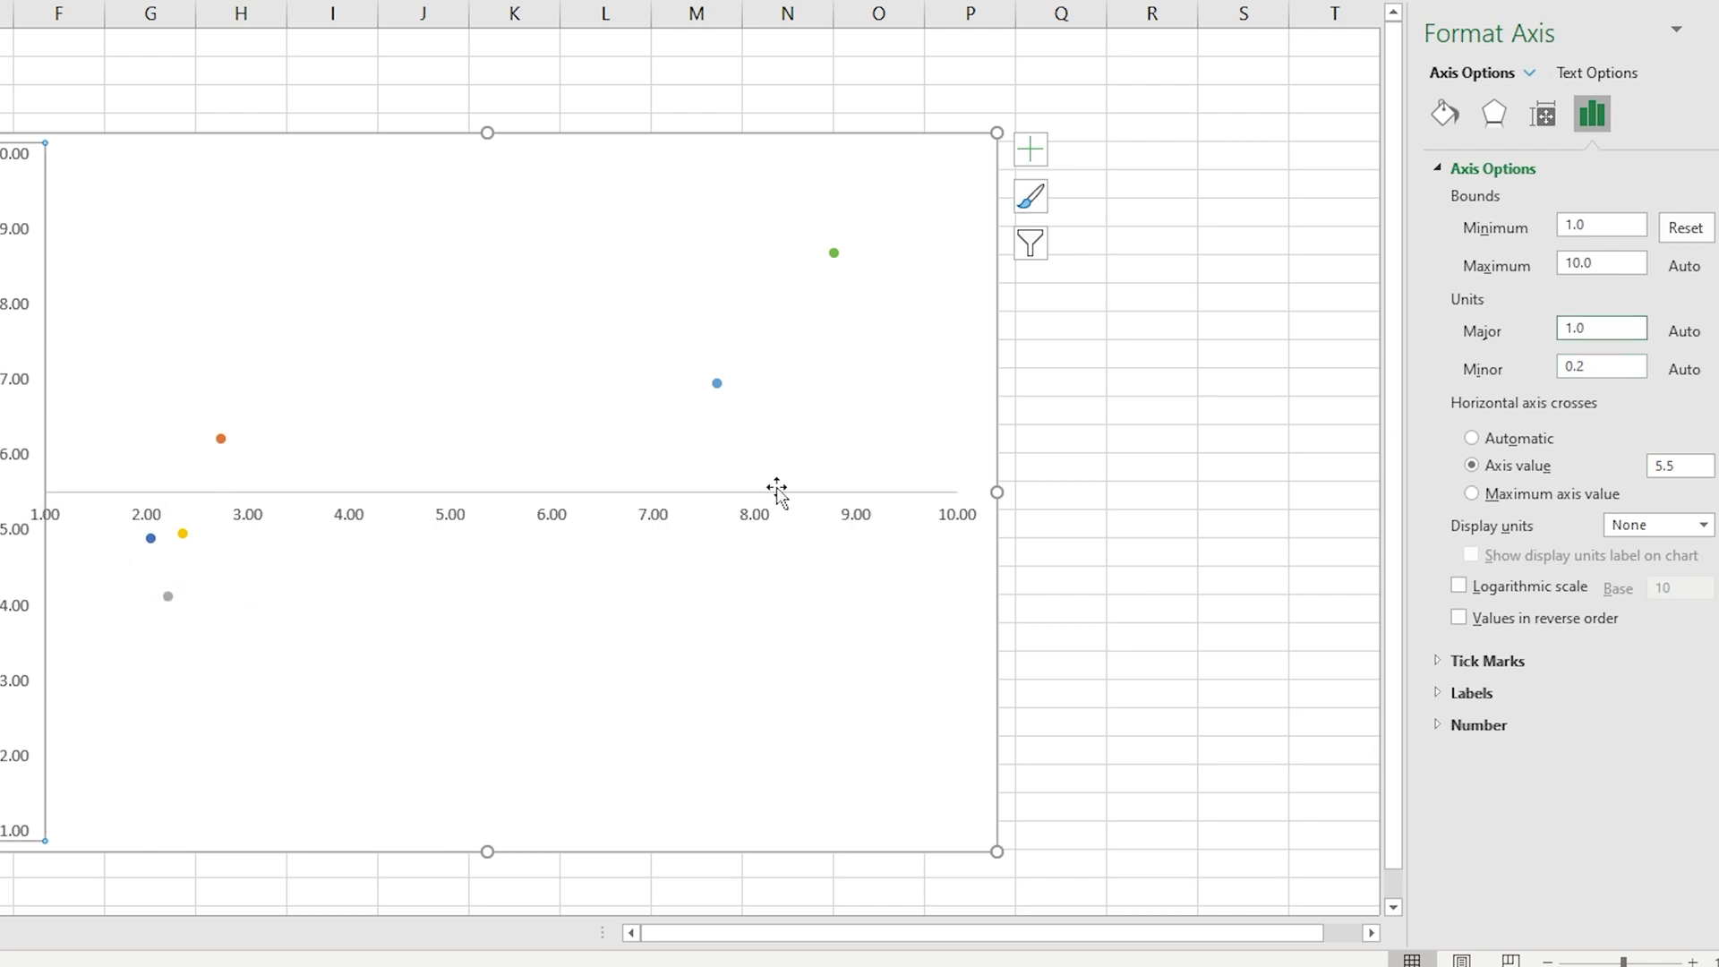
Make the vertical axis cross the horizontal axis at axis value 5.5 and deselect the chart.
{"action": "left_click", "coordinate": [422, 514]}
{"action": "left_click", "coordinate": [454, 525]}
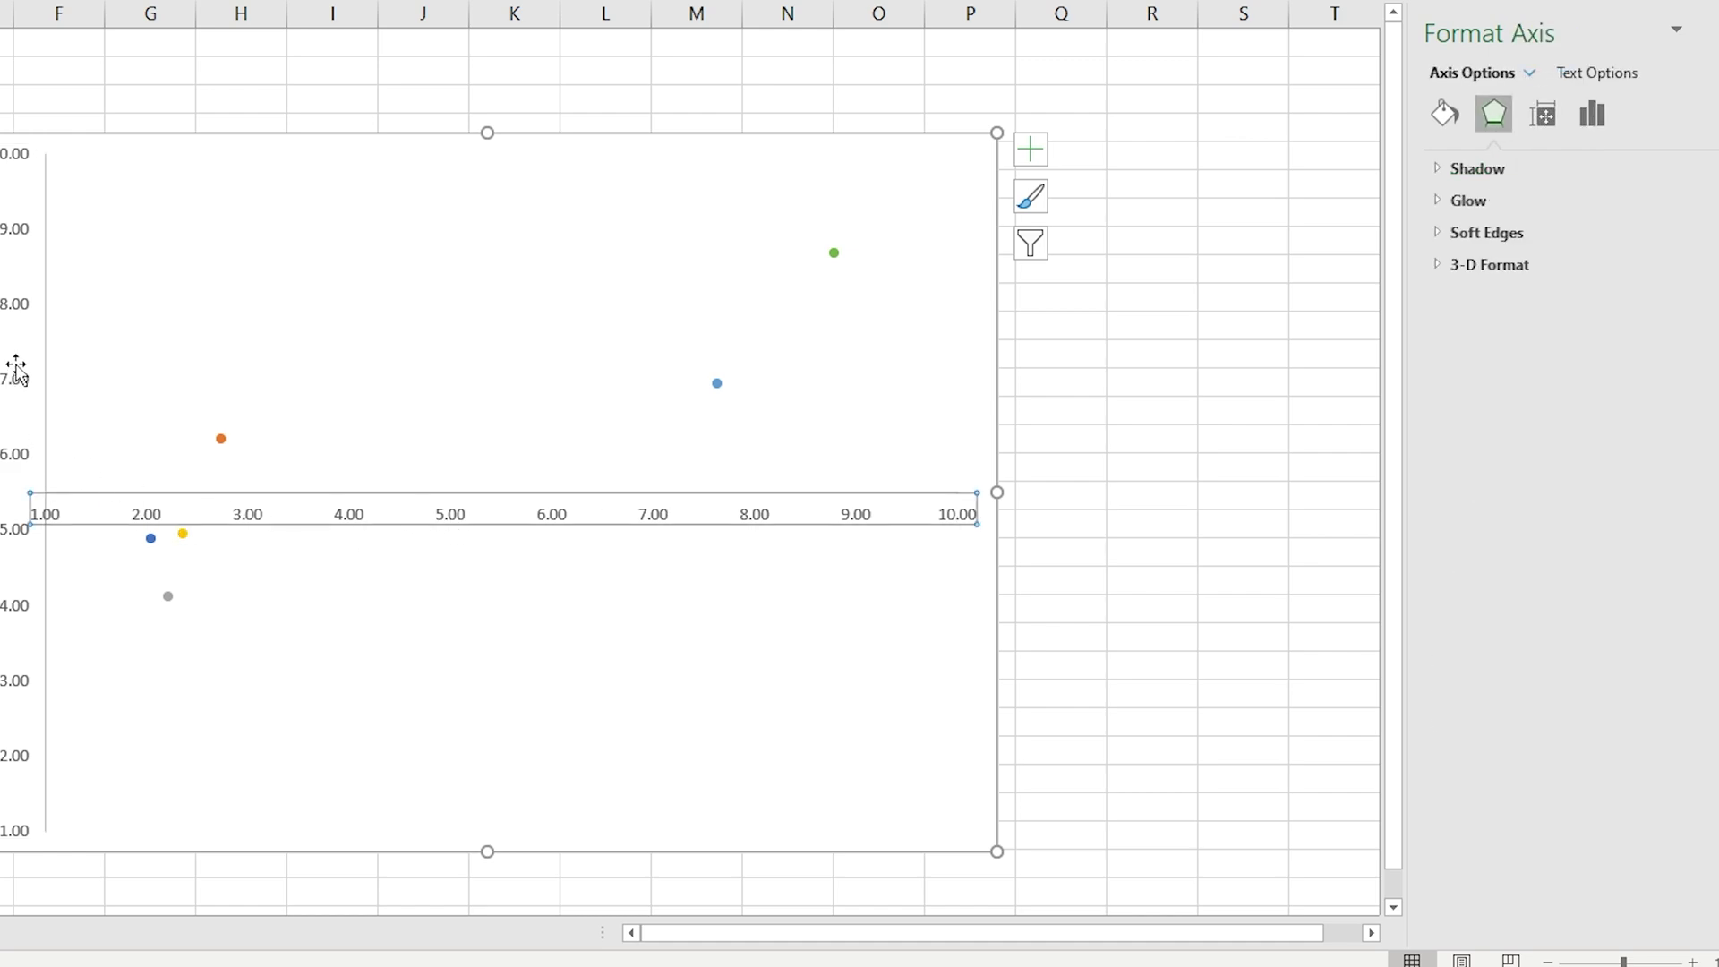
{"action": "left_click", "coordinate": [1592, 113]}
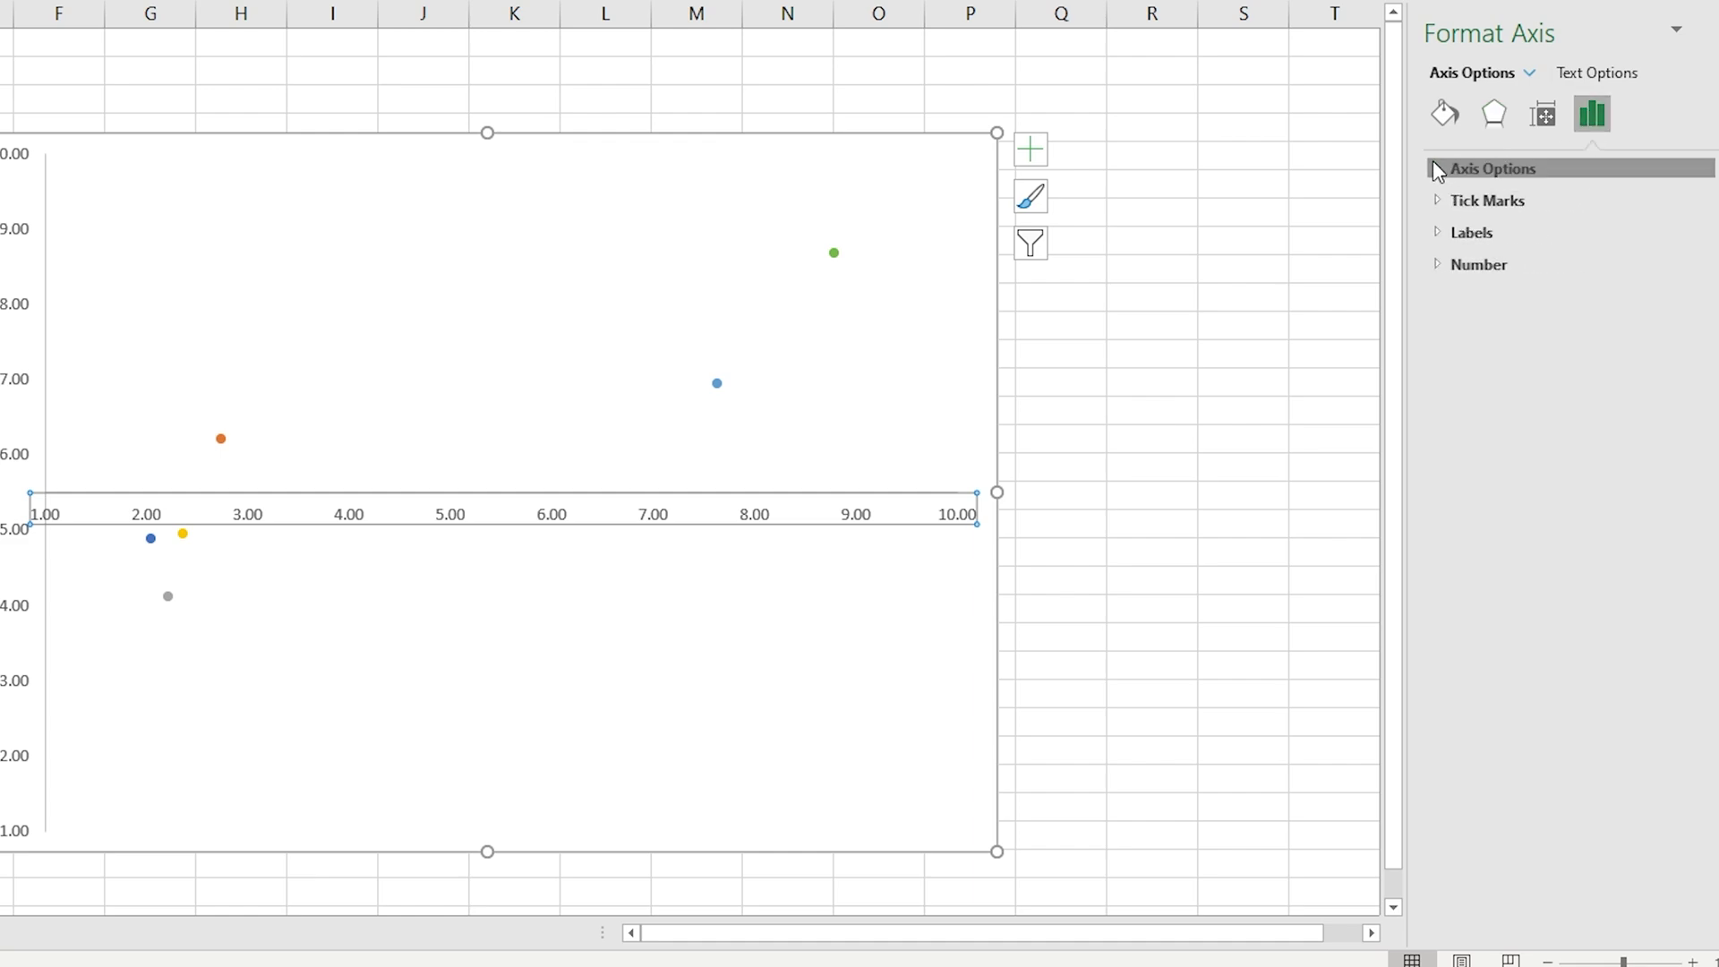
{"action": "left_click", "coordinate": [1437, 167]}
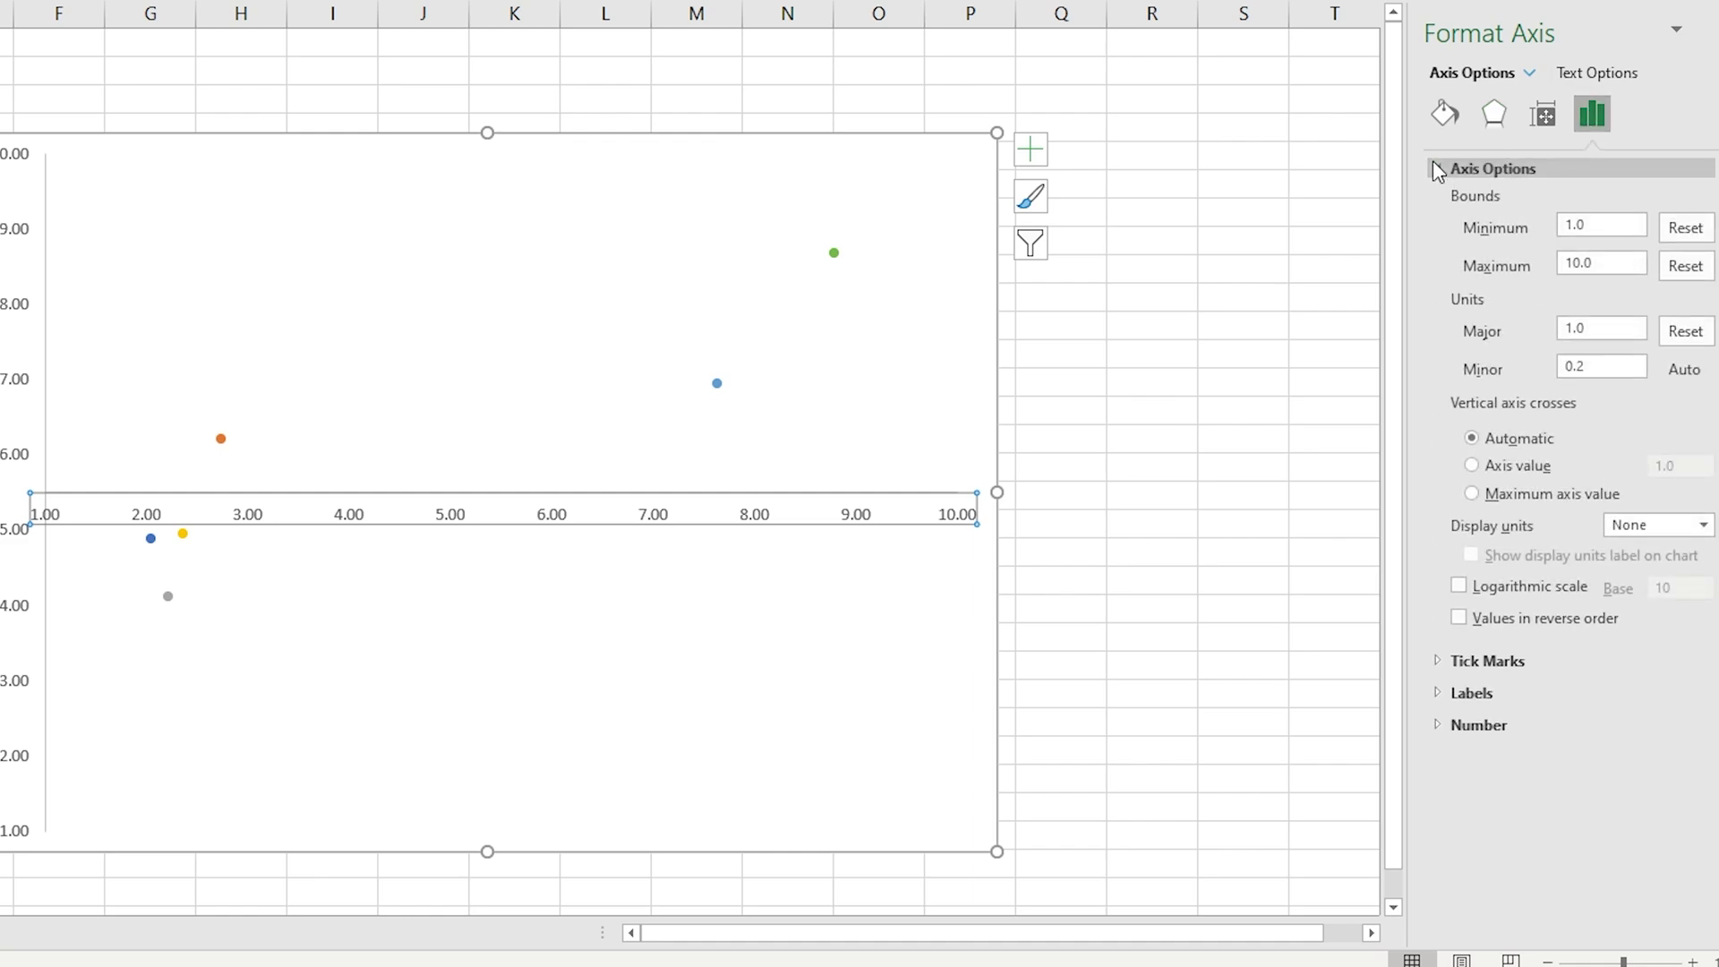
{"action": "left_click", "coordinate": [1471, 466]}
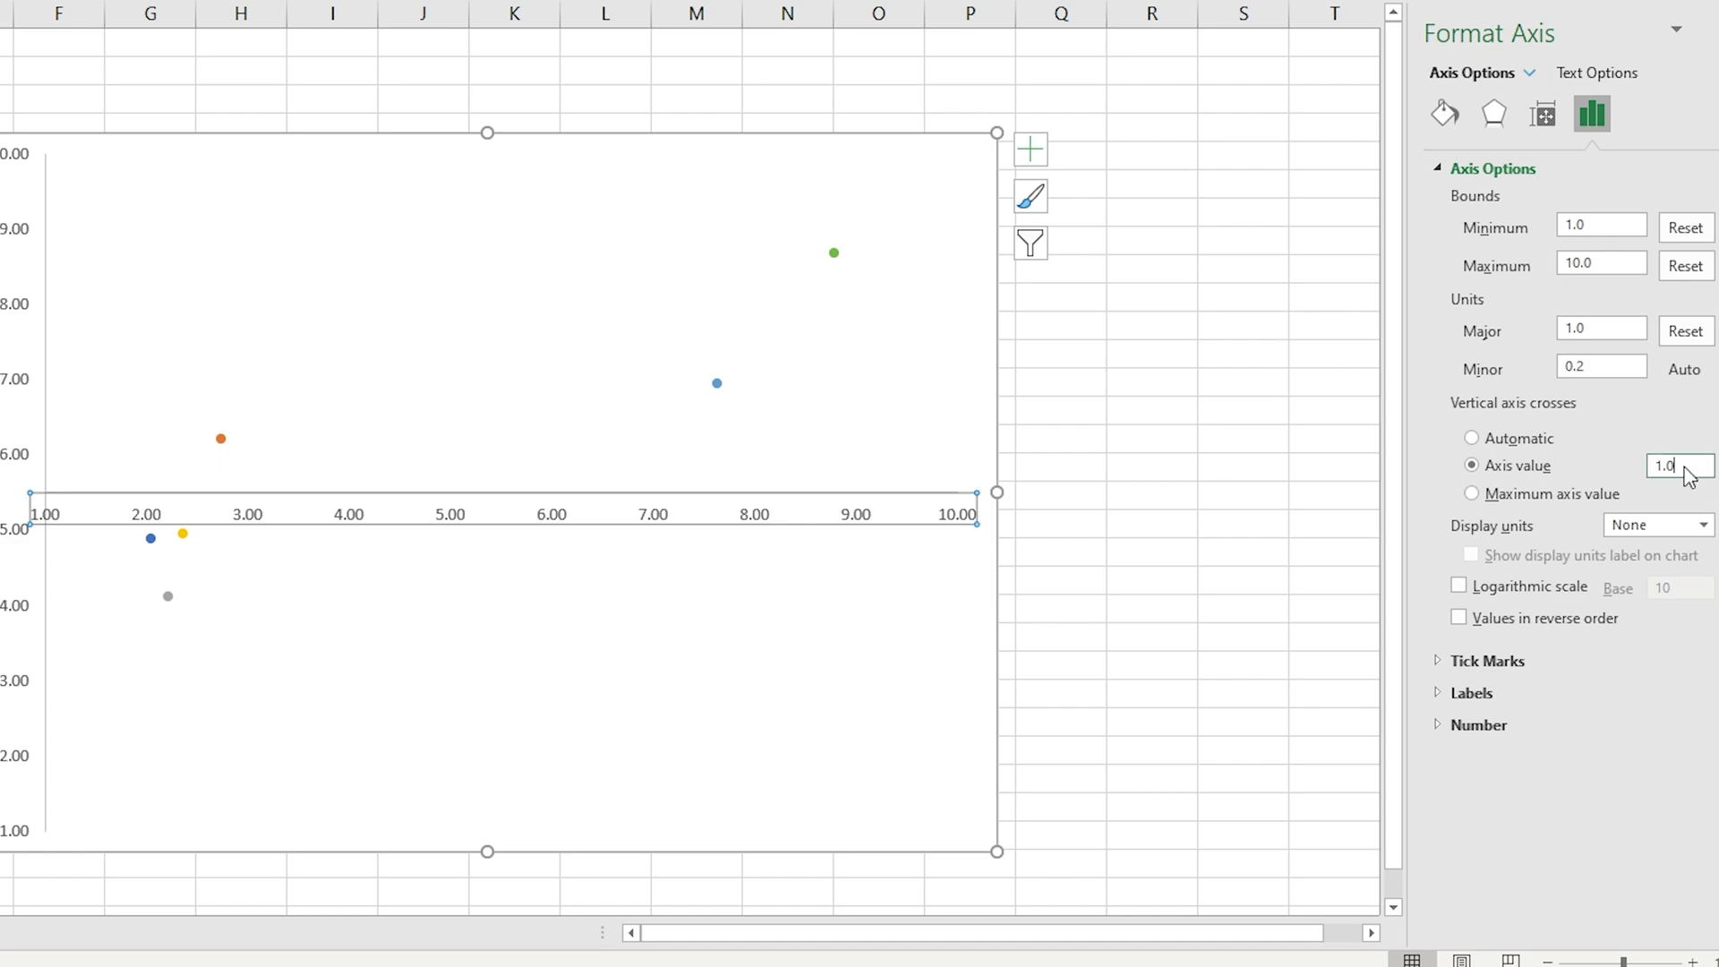
{"action": "left_click_drag", "start_coordinate": [1678, 470], "coordinate": [1651, 472]}
{"action": "left_click", "coordinate": [1621, 331]}
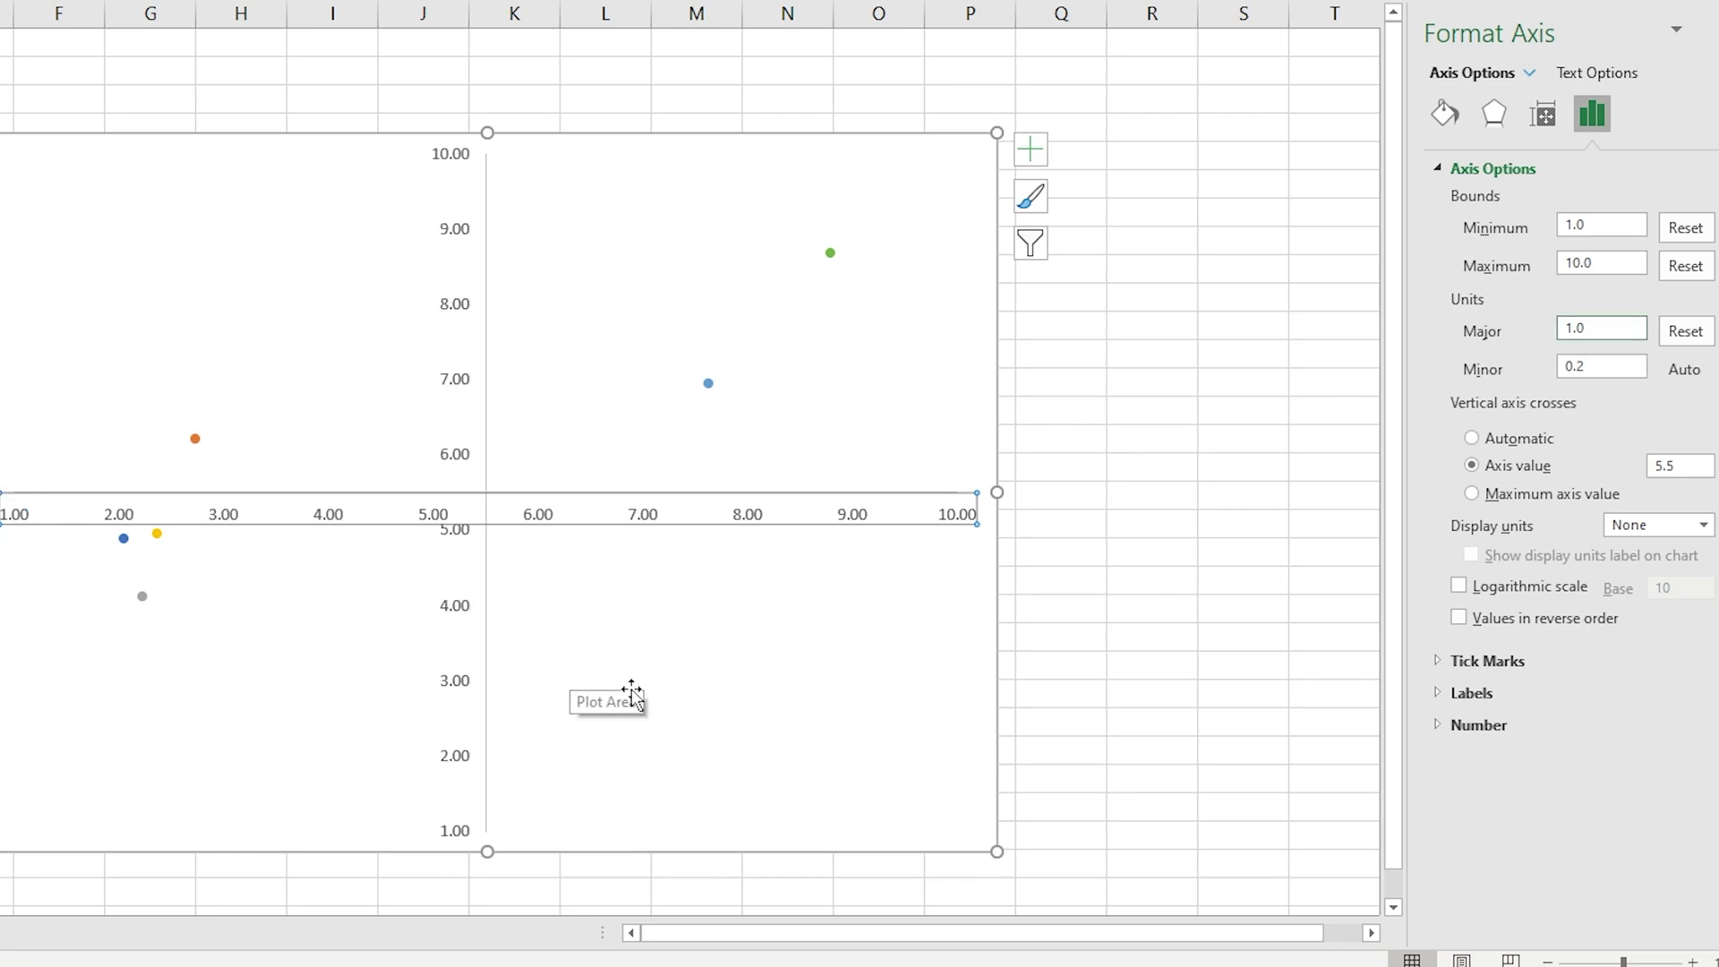
{"action": "left_click", "coordinate": [941, 810]}
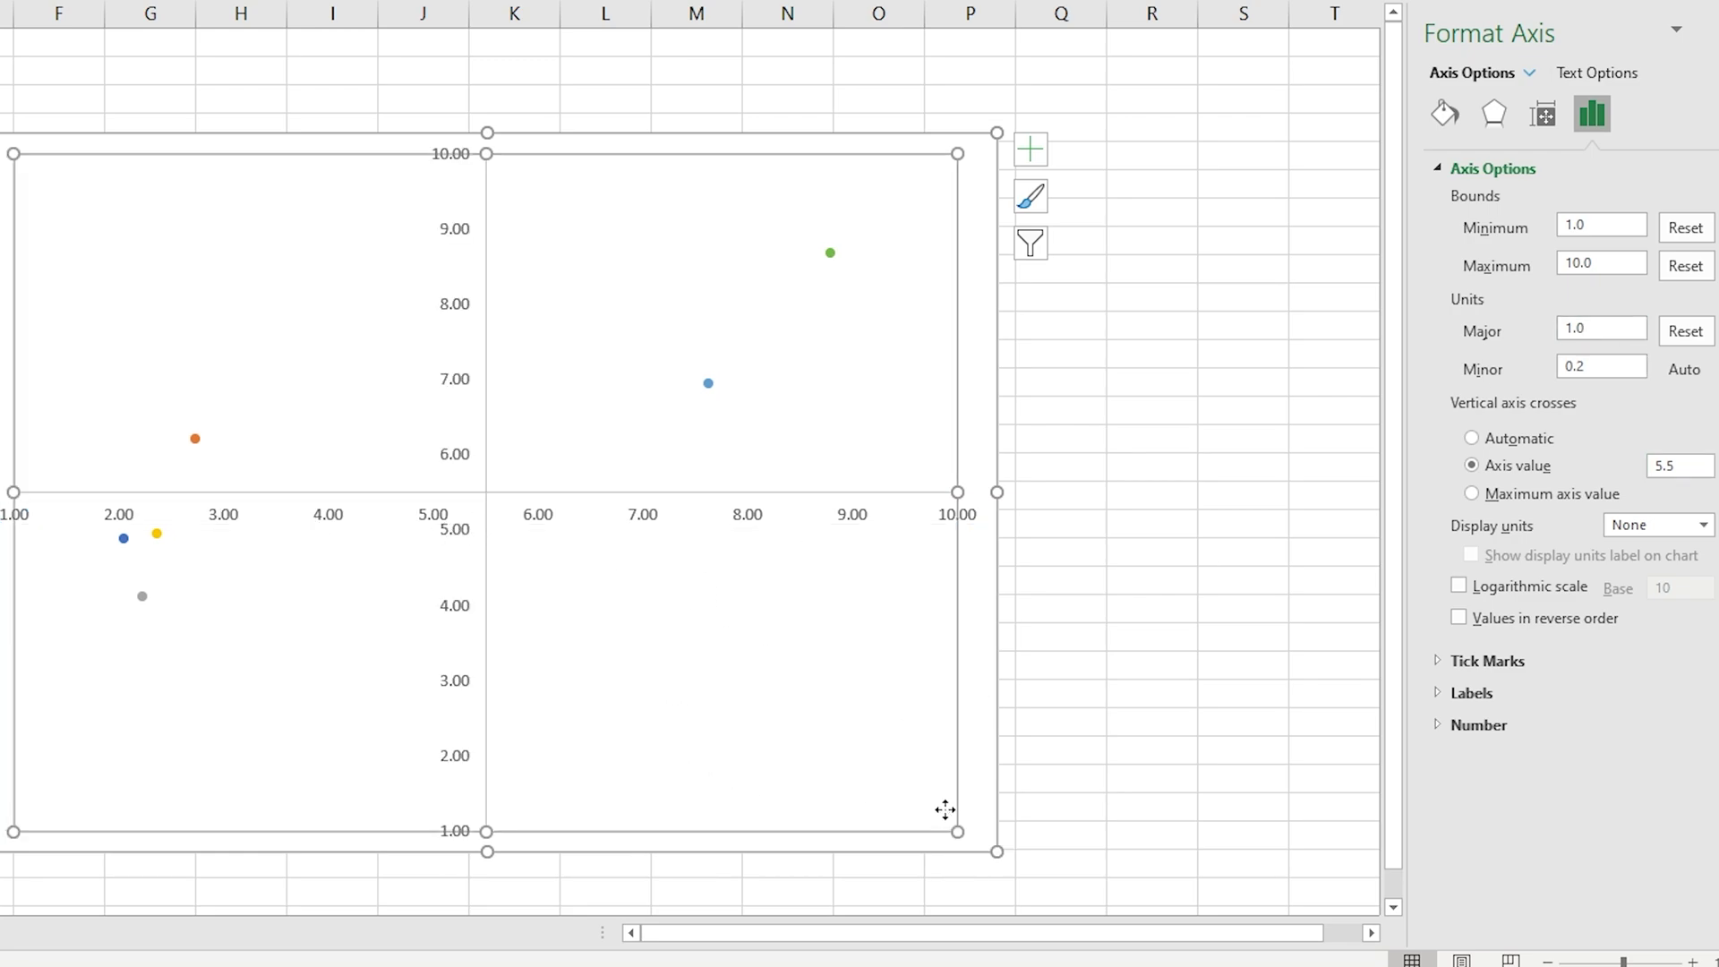
{"action": "left_click", "coordinate": [1220, 301]}
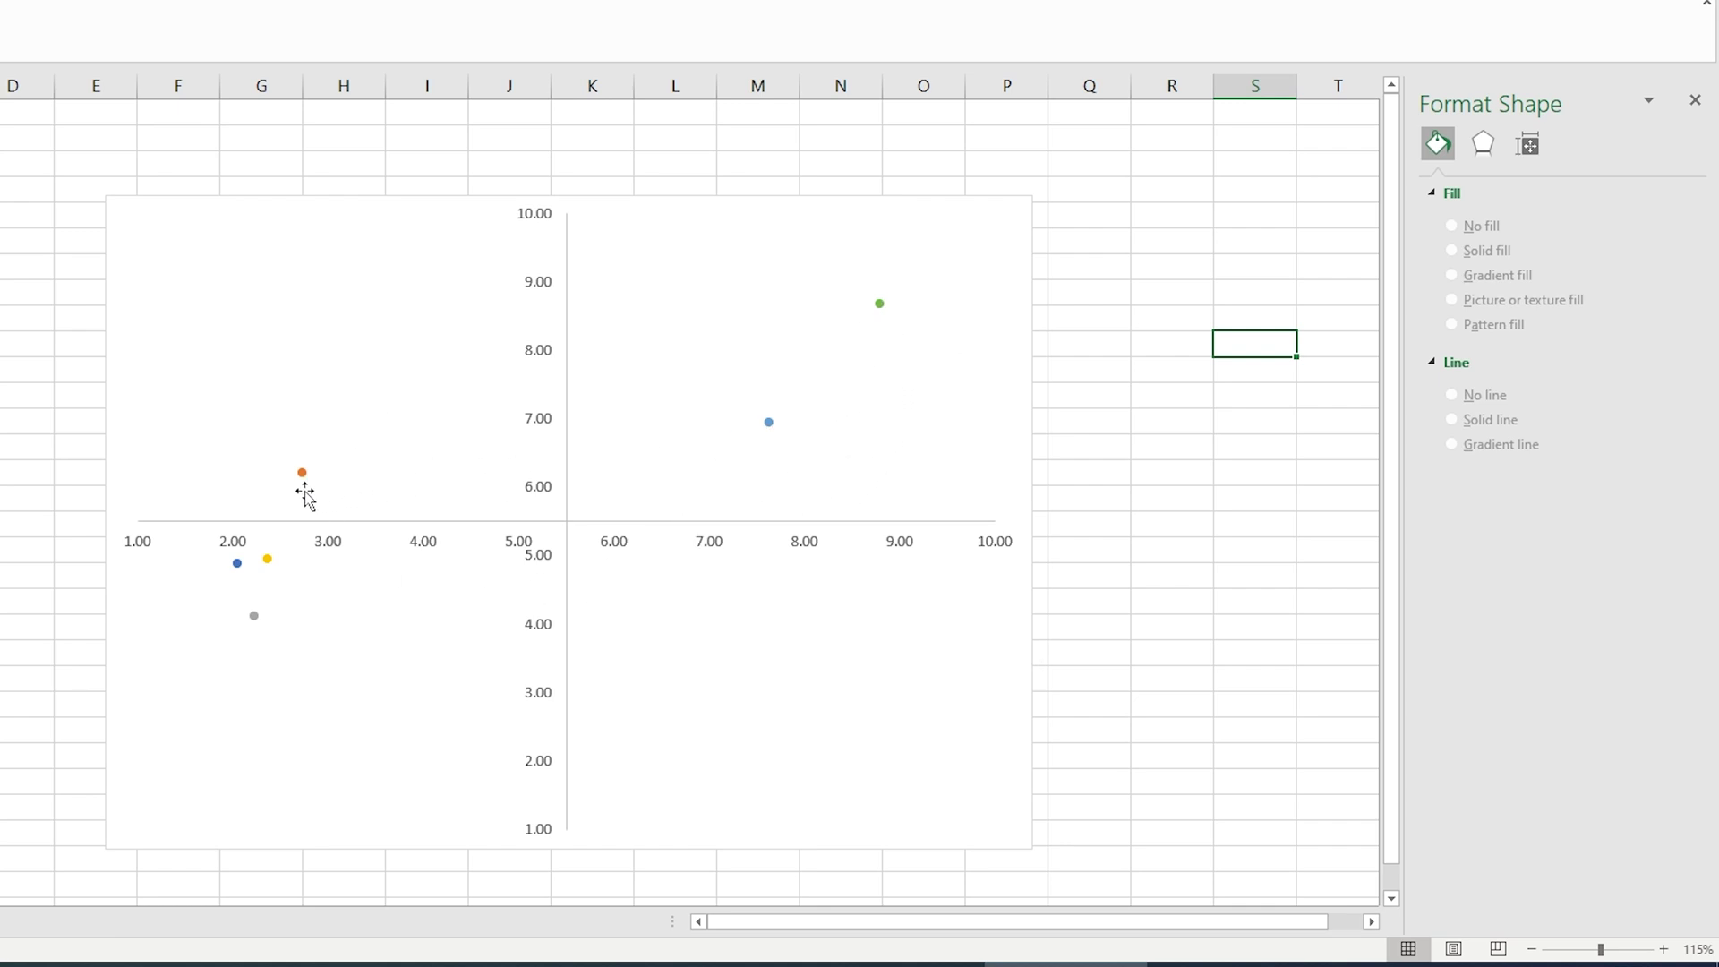
Add a text box reading "Taste" inside the chart, just below the right end of the horizontal axis.
{"action": "left_click", "coordinate": [985, 675]}
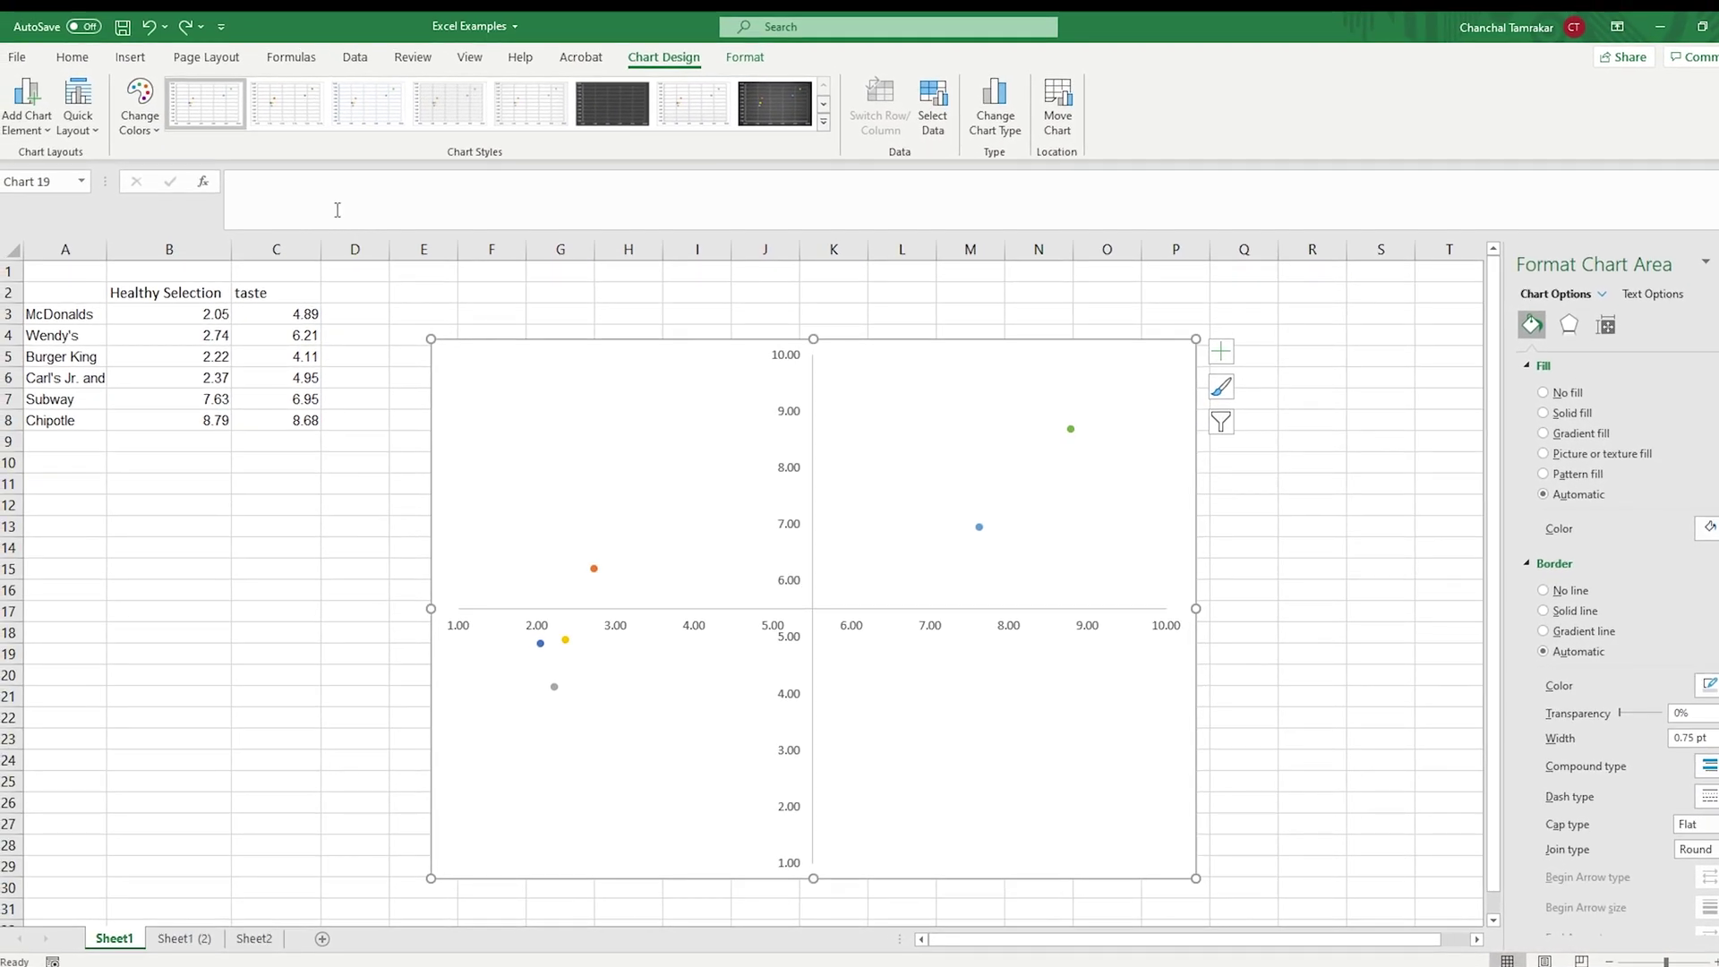
{"action": "left_click", "coordinate": [130, 57]}
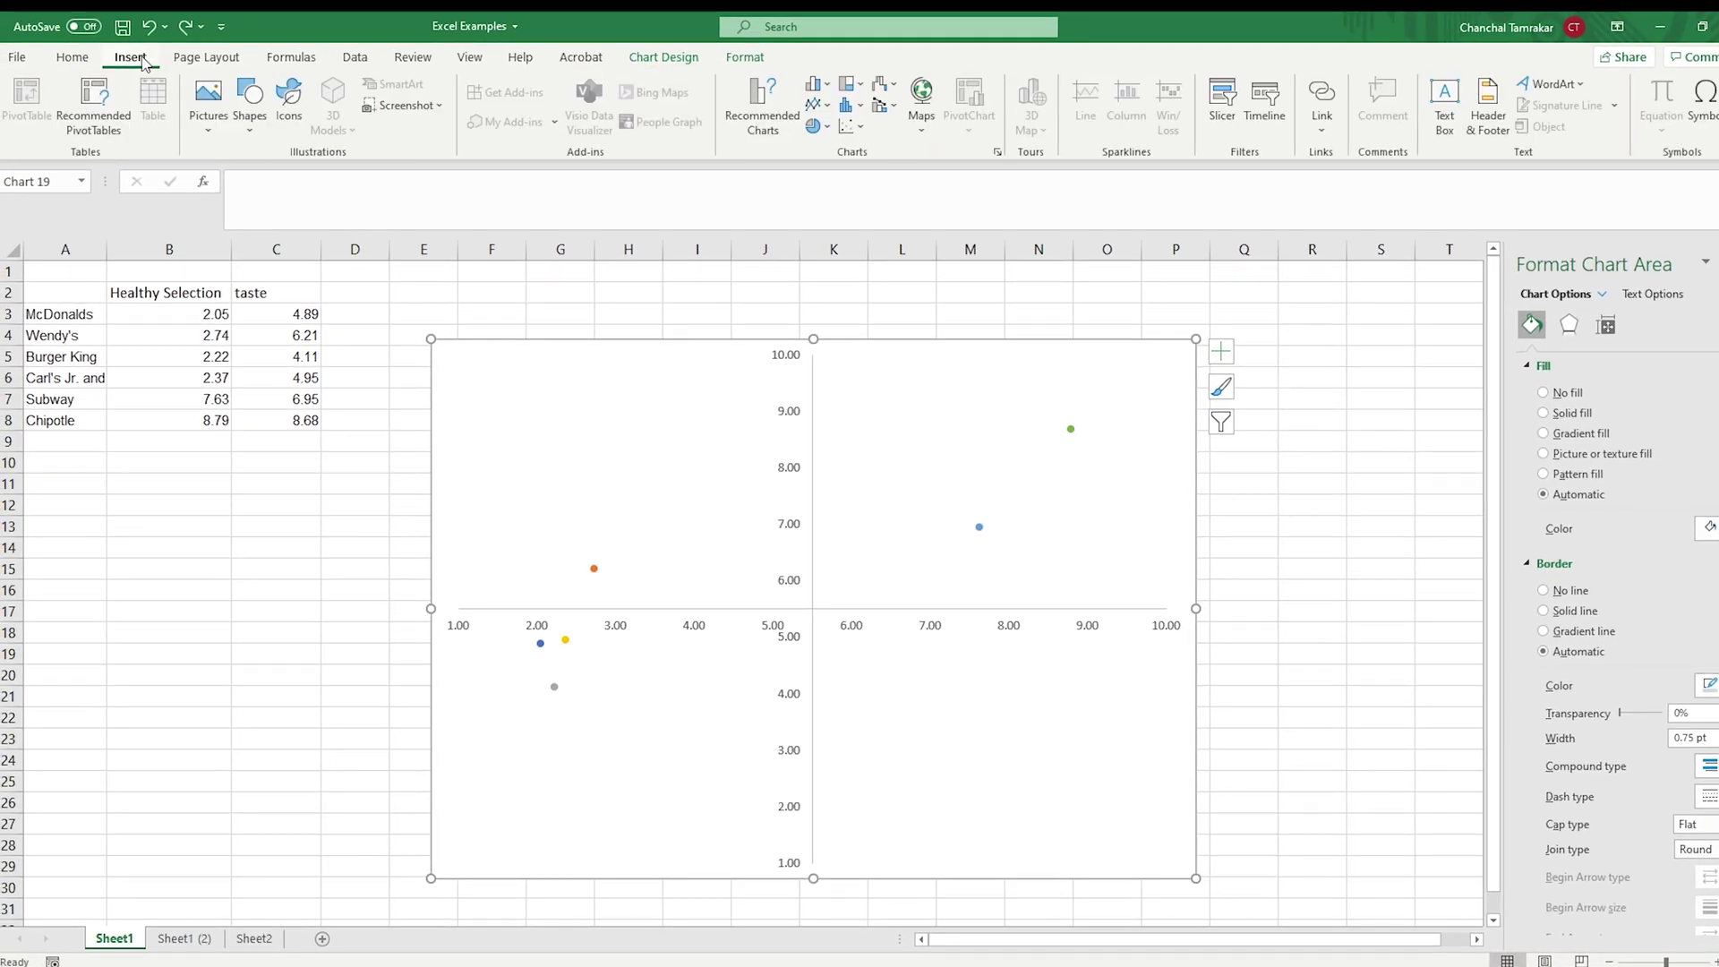
{"action": "left_click", "coordinate": [259, 137]}
{"action": "left_click", "coordinate": [243, 177]}
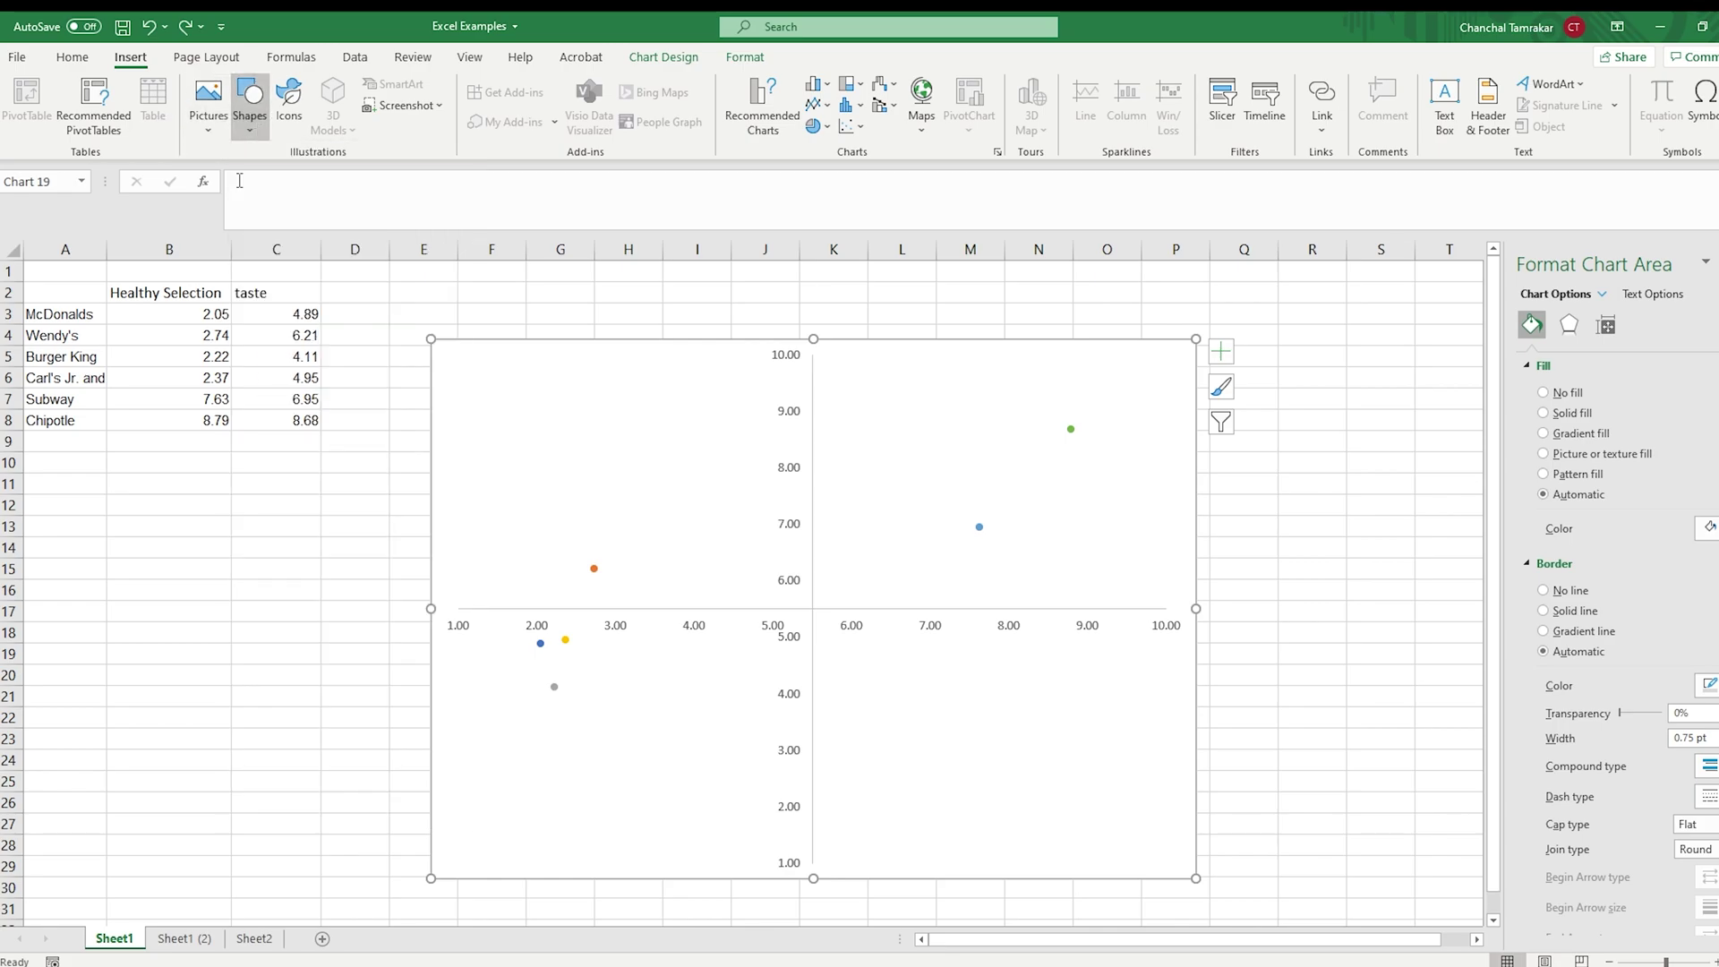
{"action": "left_click_drag", "start_coordinate": [1096, 645], "coordinate": [1175, 669]}
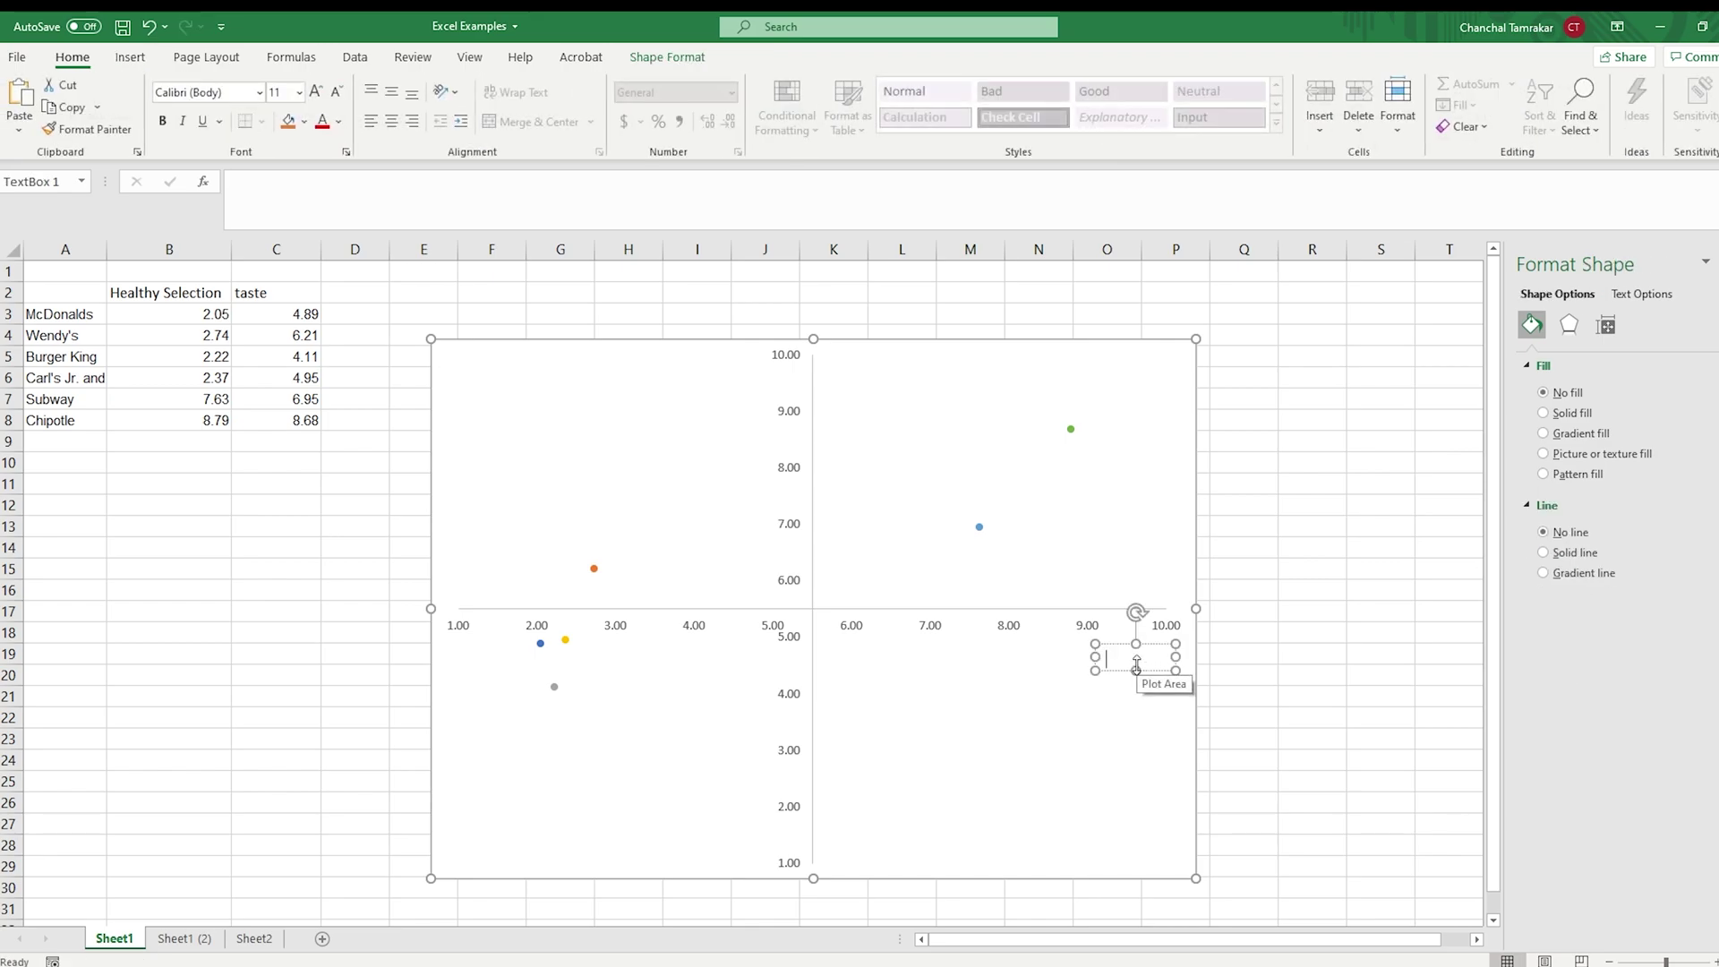
{"action": "type", "text": "Taste"}
{"action": "left_click", "coordinate": [1180, 750]}
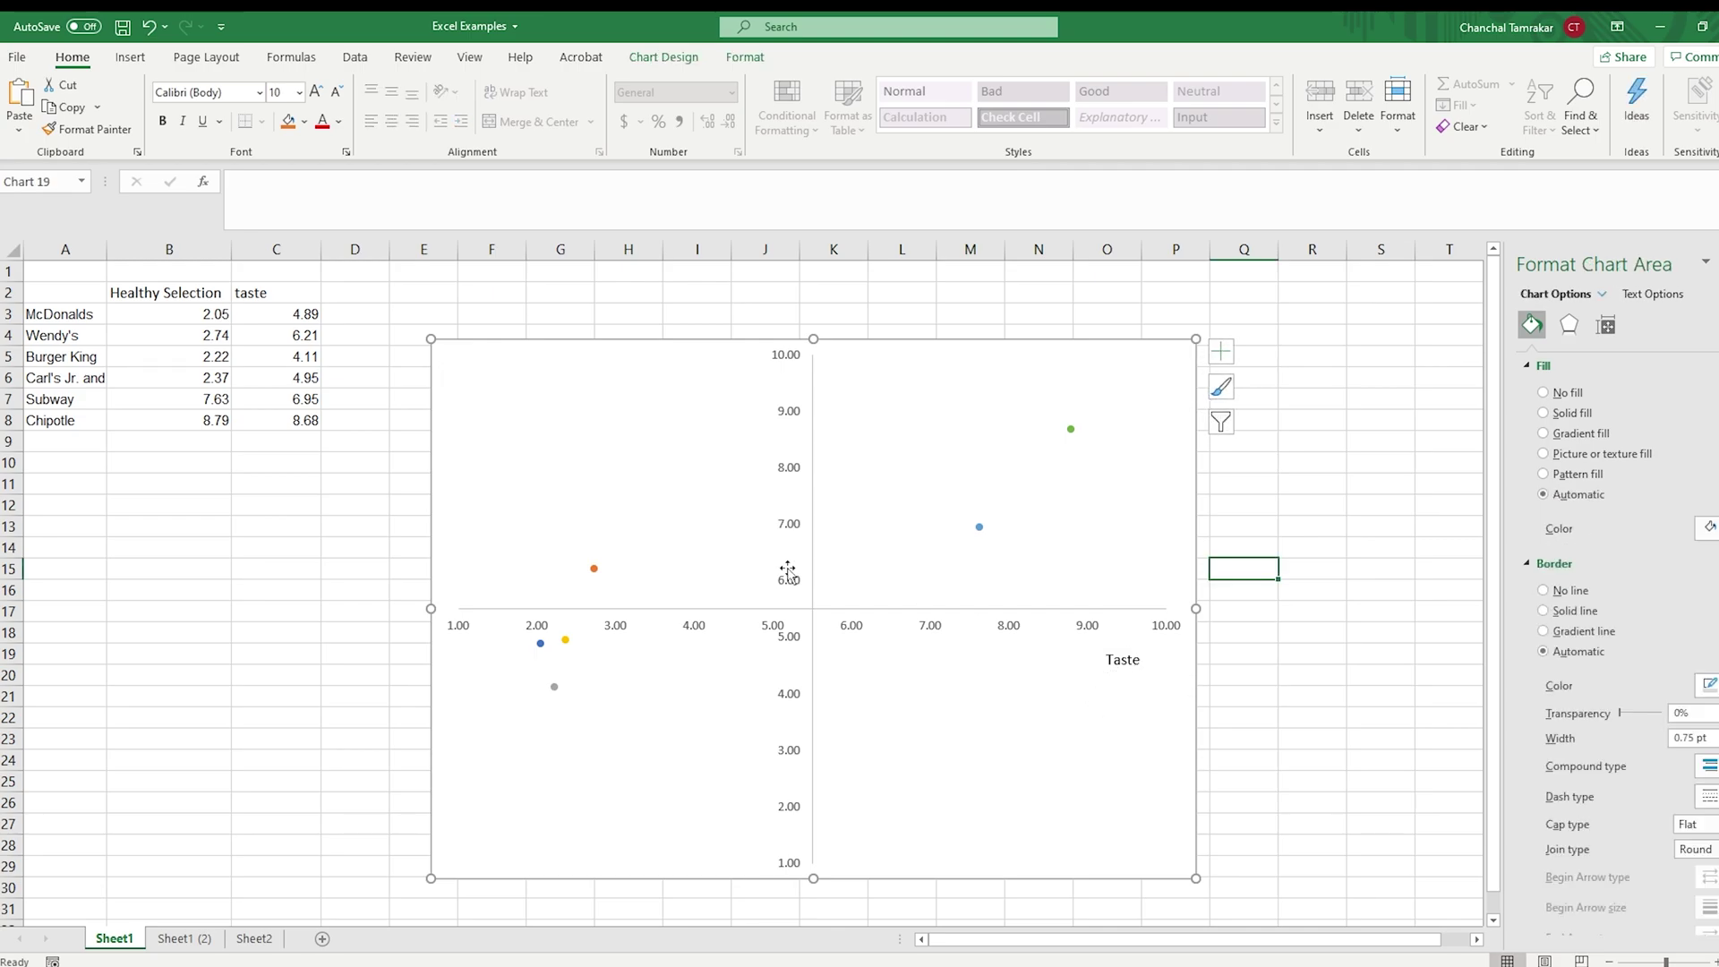
Add a text box reading "Healthy Selection" inside the chart, just right of the vertical axis's upper end.
{"action": "left_click", "coordinate": [130, 56]}
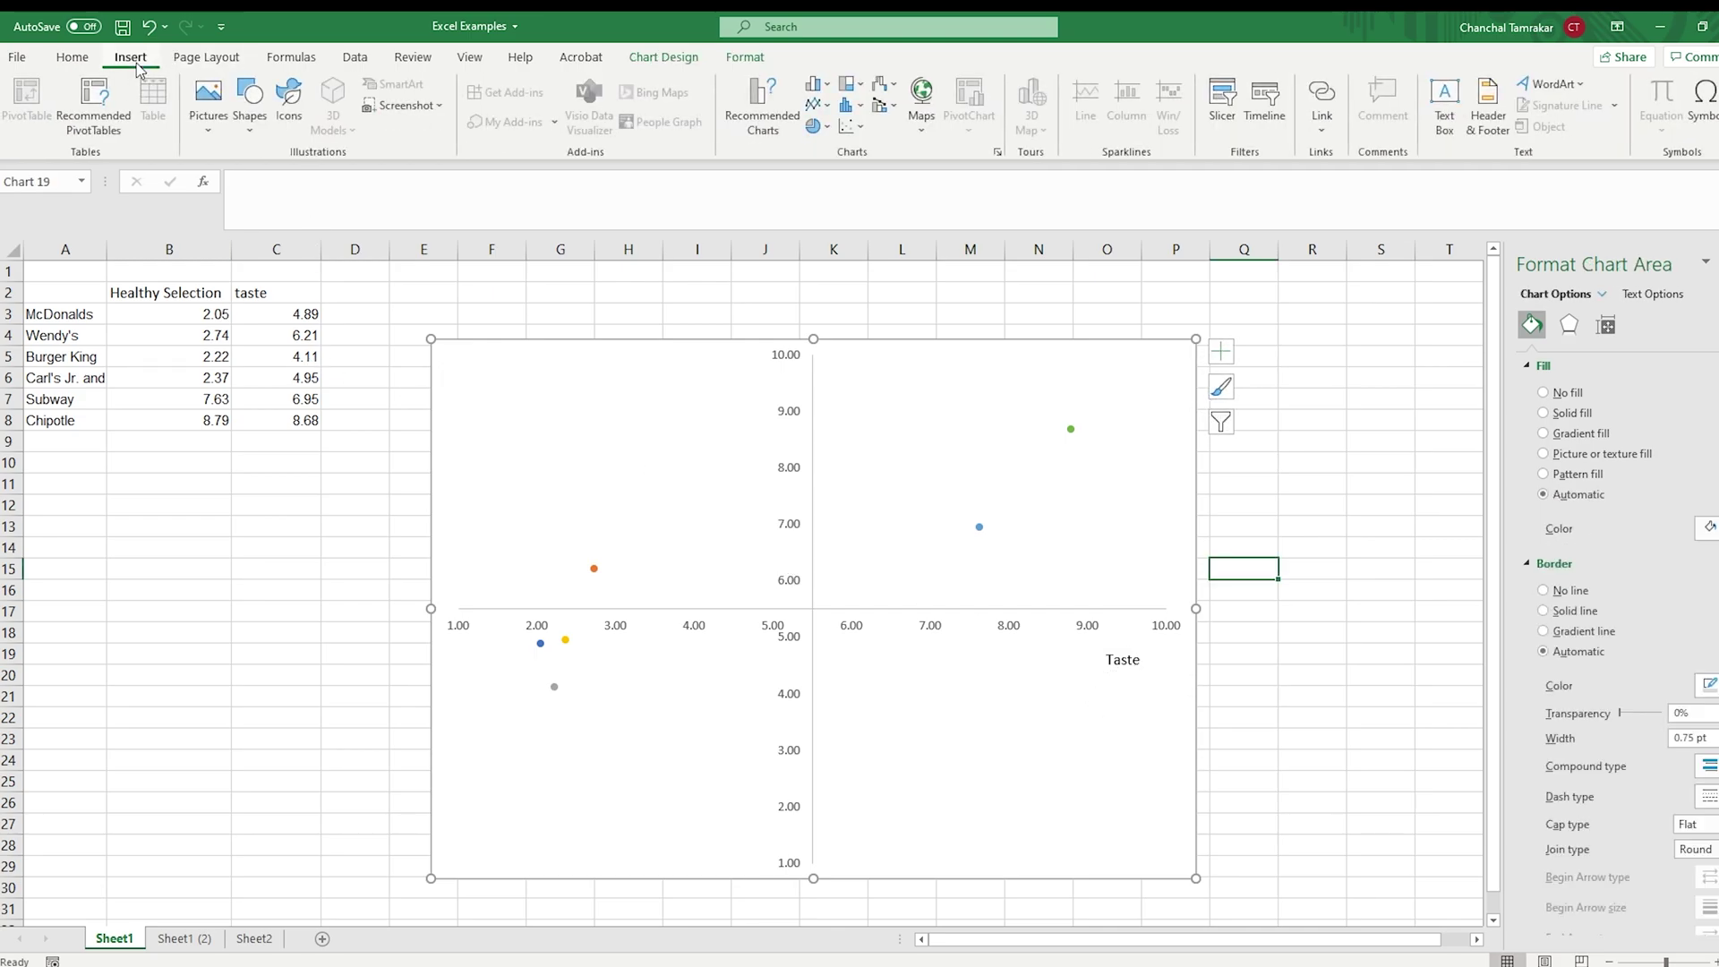
{"action": "left_click", "coordinate": [257, 141]}
{"action": "left_click", "coordinate": [240, 183]}
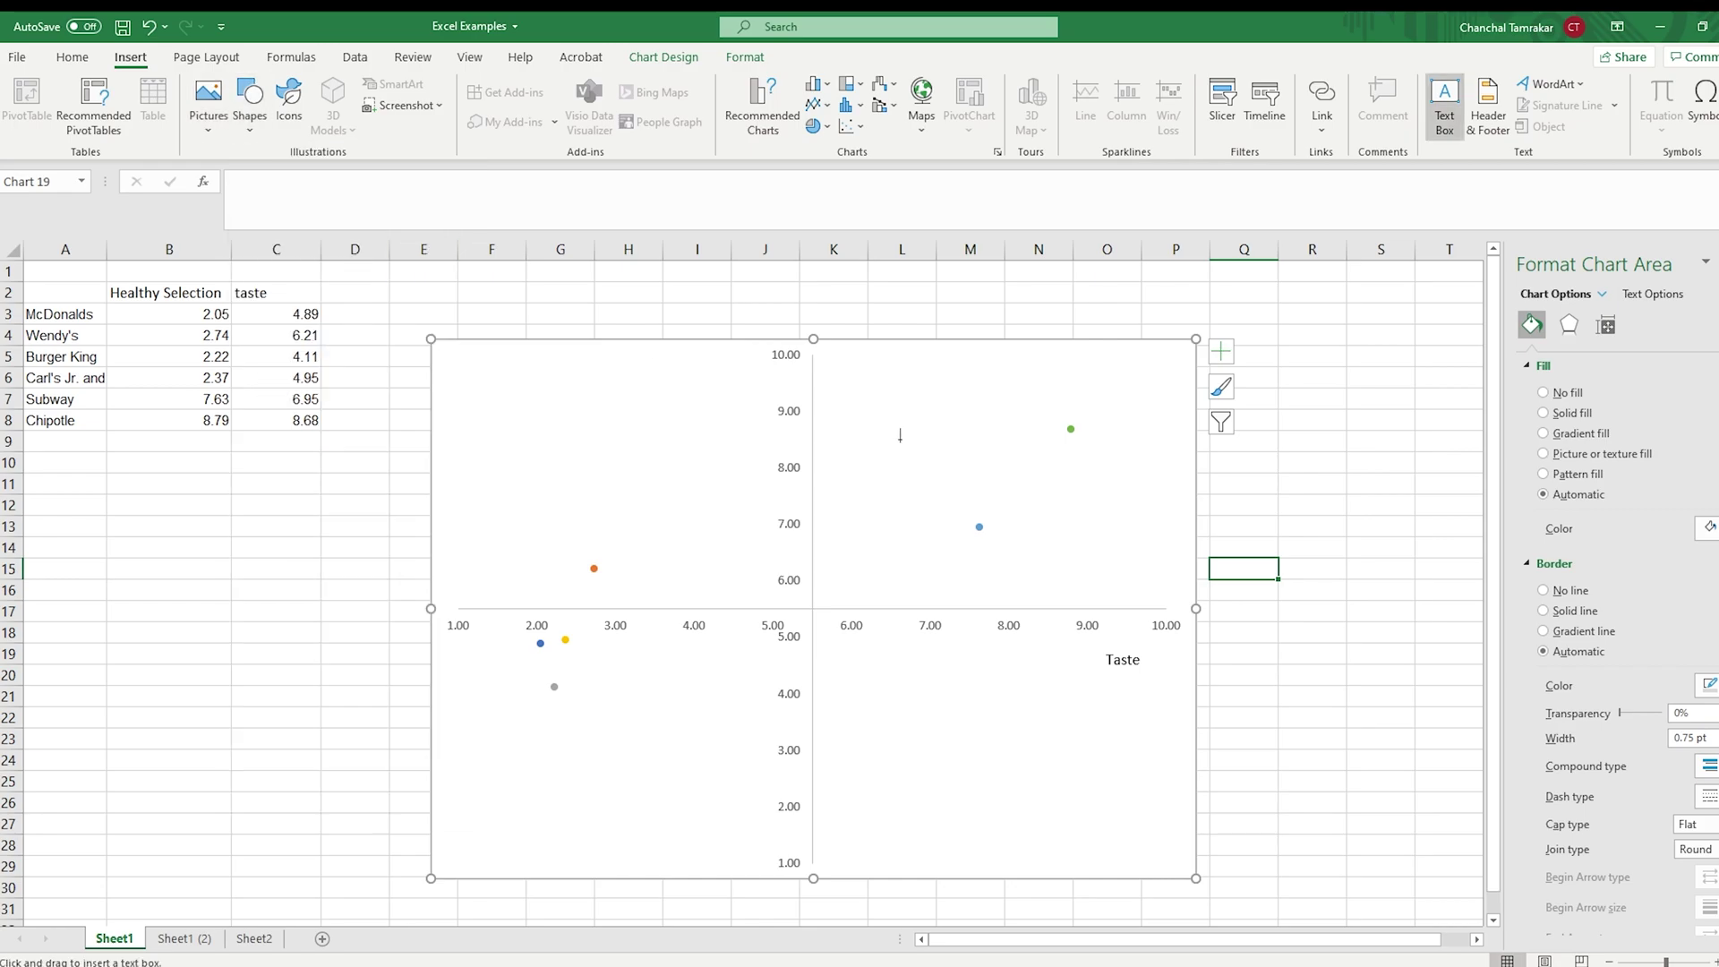
{"action": "left_click_drag", "start_coordinate": [832, 357], "coordinate": [1009, 390]}
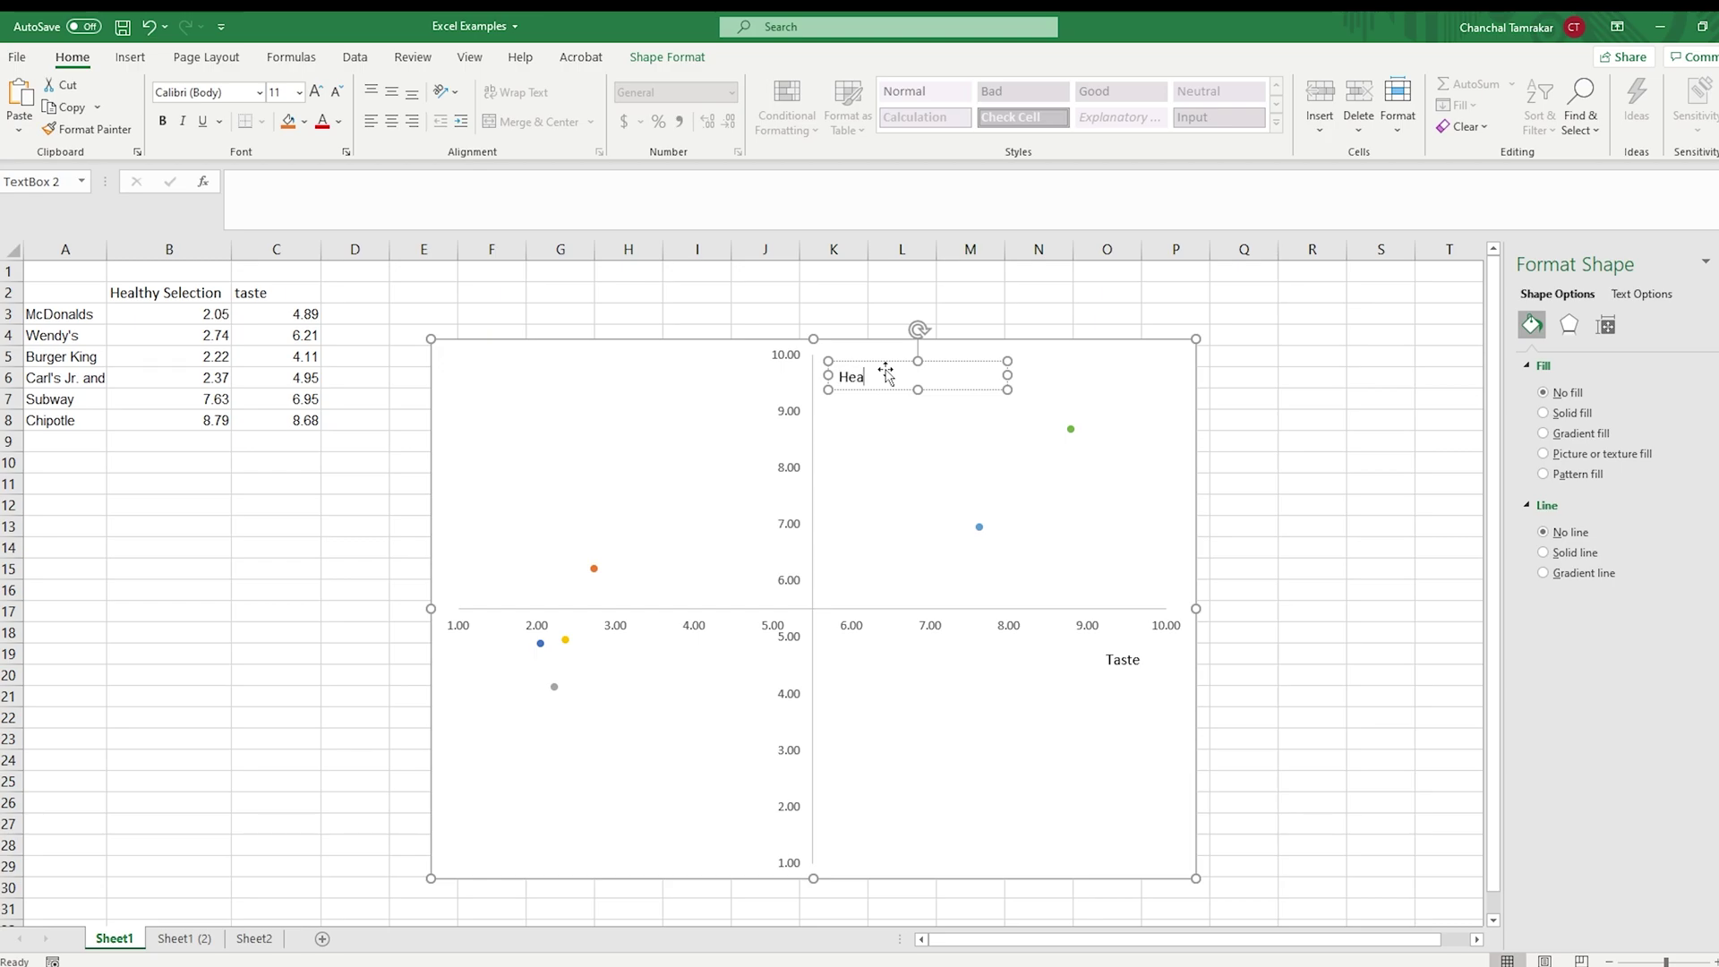
{"action": "type", "text": "Healthy Selection"}
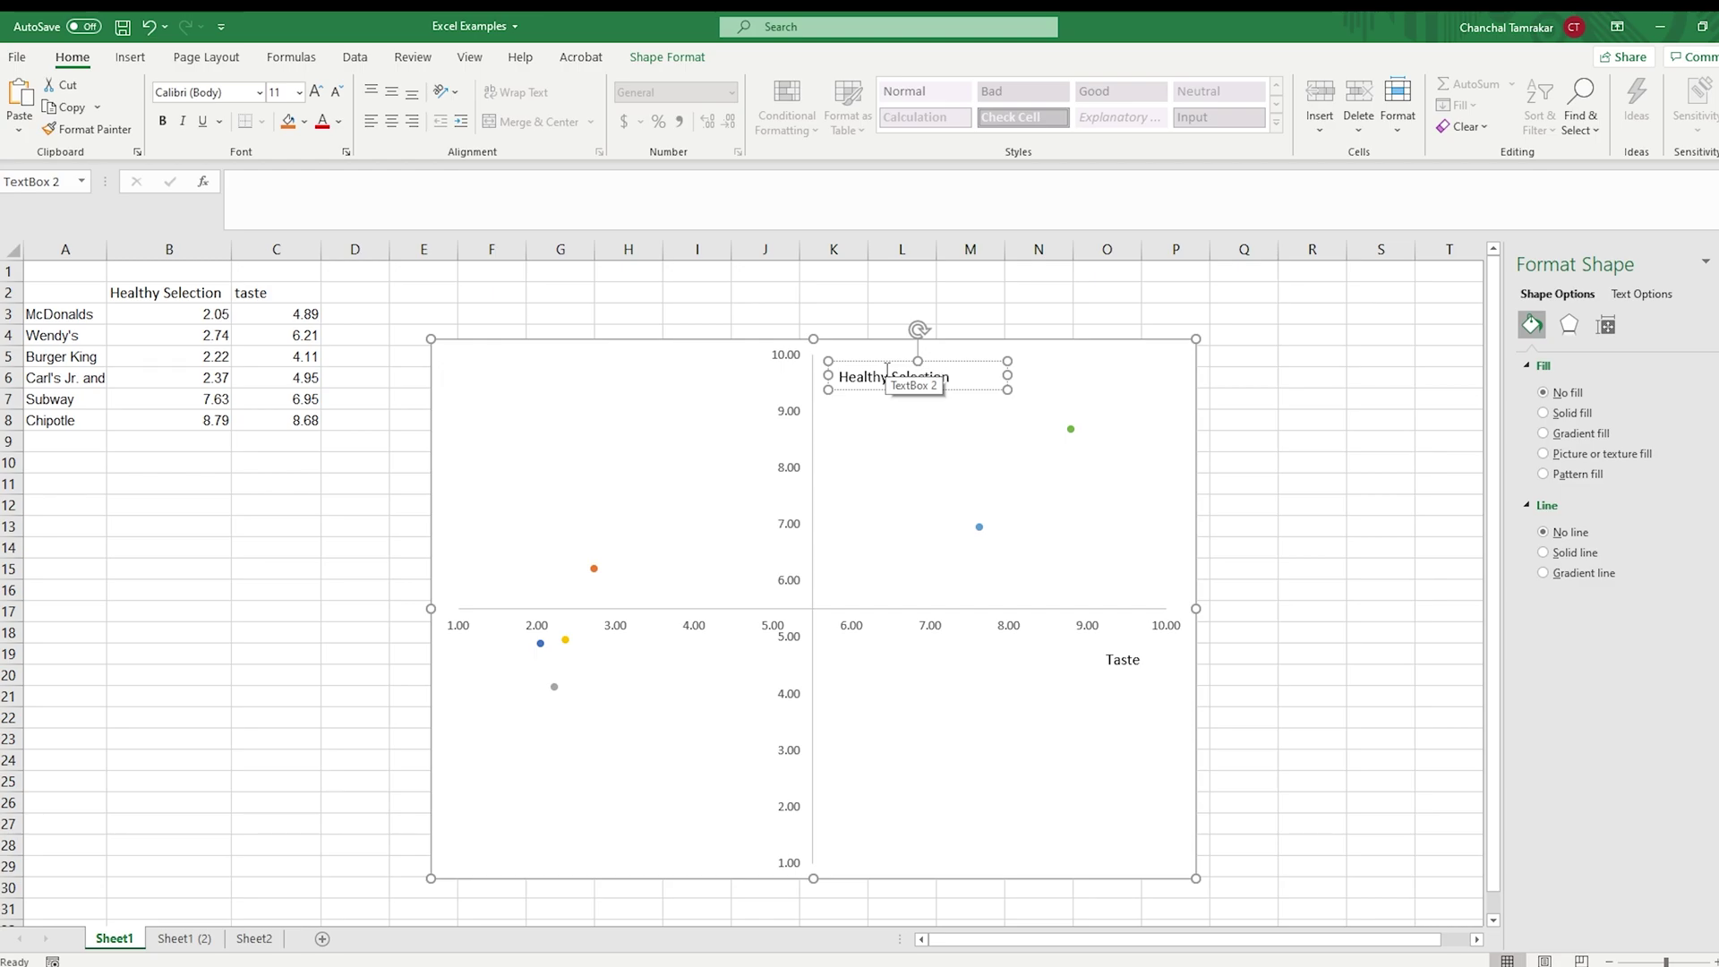
{"action": "left_click", "coordinate": [1184, 458]}
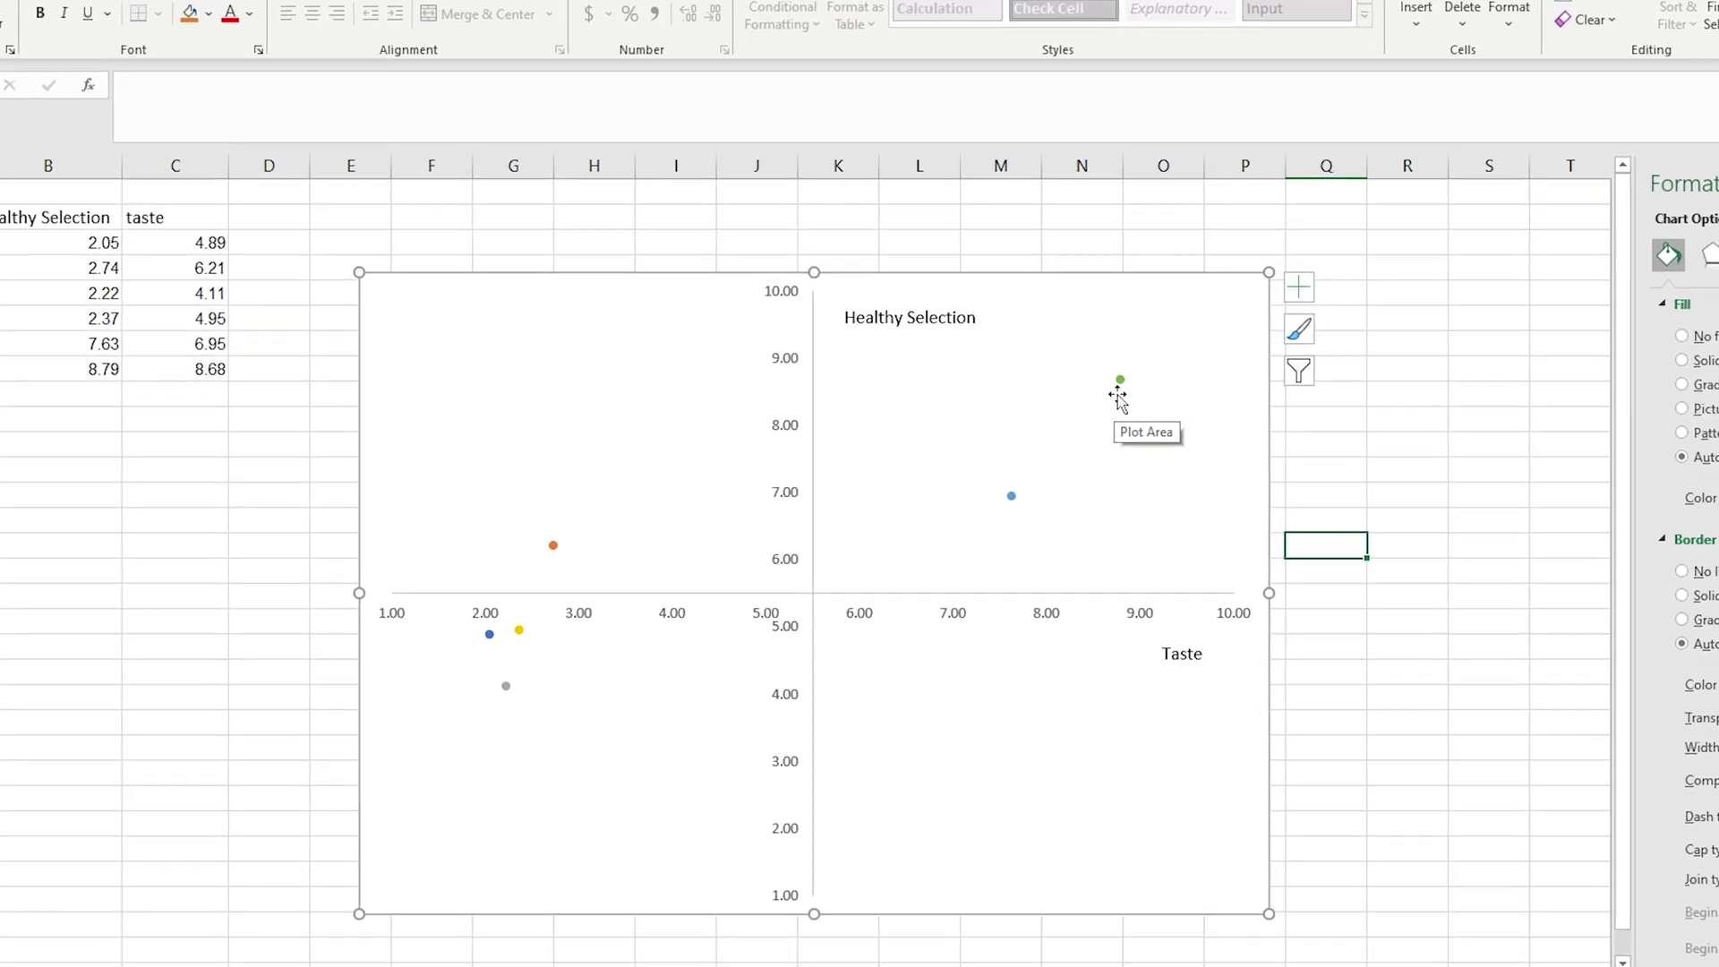
Examine the plotted points to identify which restaurant and coordinates each one represents.
{"action": "mouse_move", "coordinate": [1120, 381]}
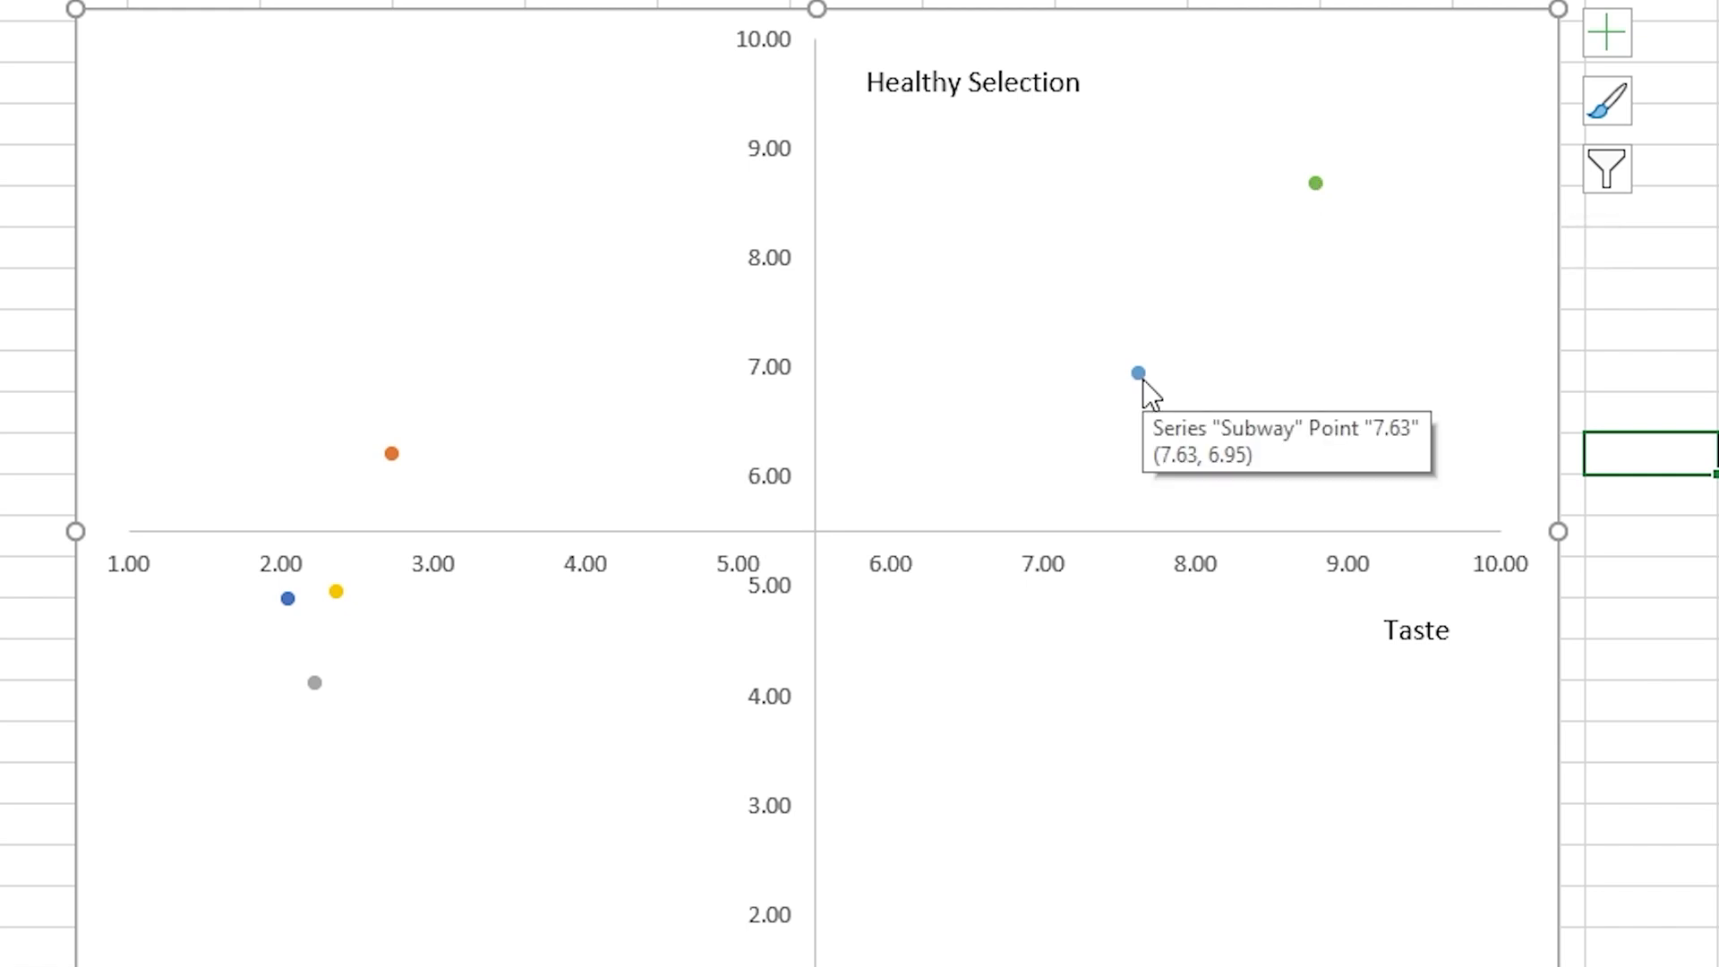
{"action": "mouse_move", "coordinate": [341, 598]}
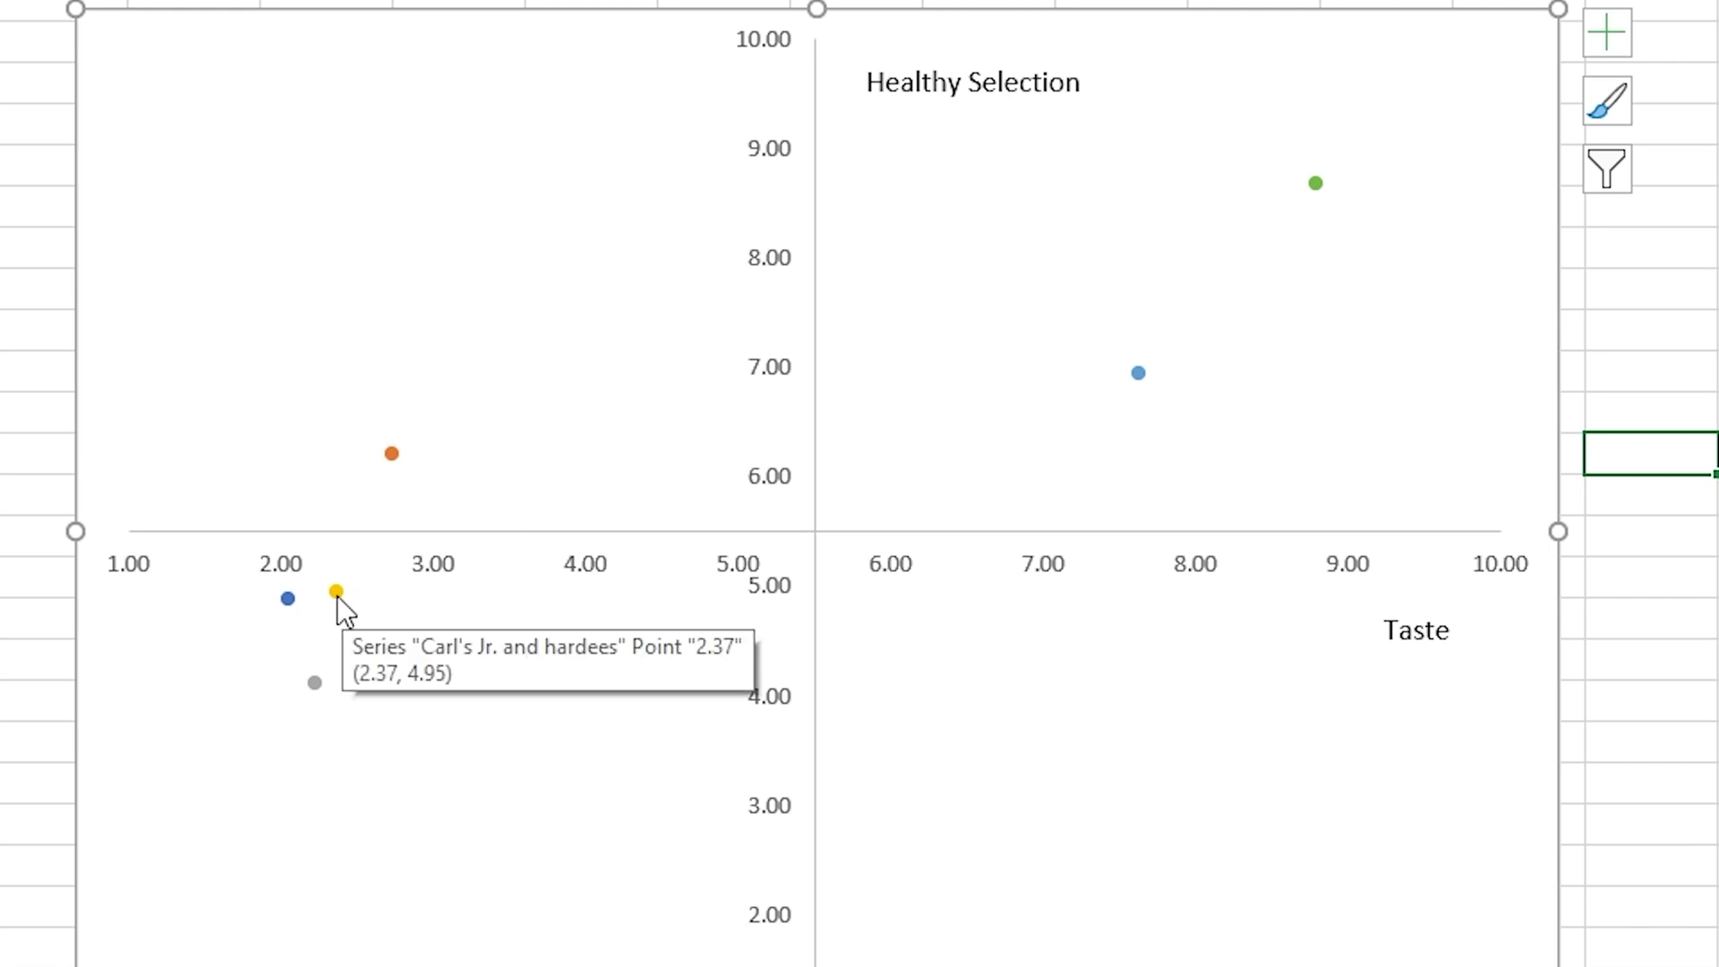
{"action": "mouse_move", "coordinate": [315, 686]}
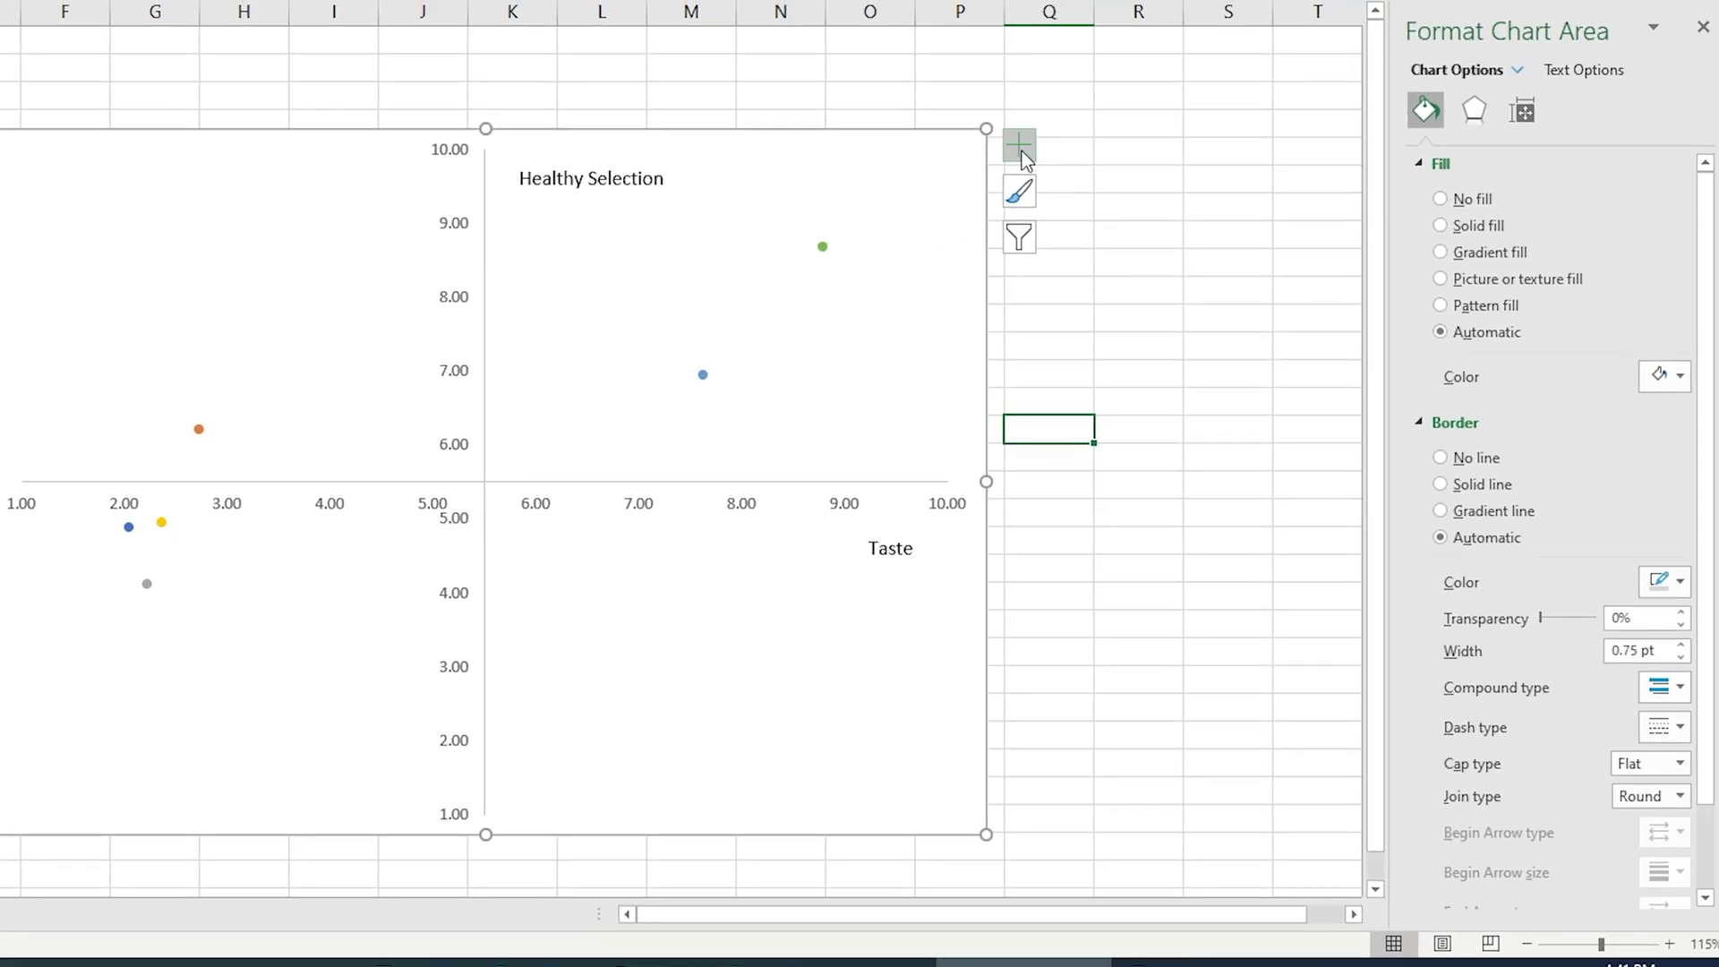
Add data labels to all the chart's points and open the detailed data label formatting.
{"action": "left_click", "coordinate": [1025, 158]}
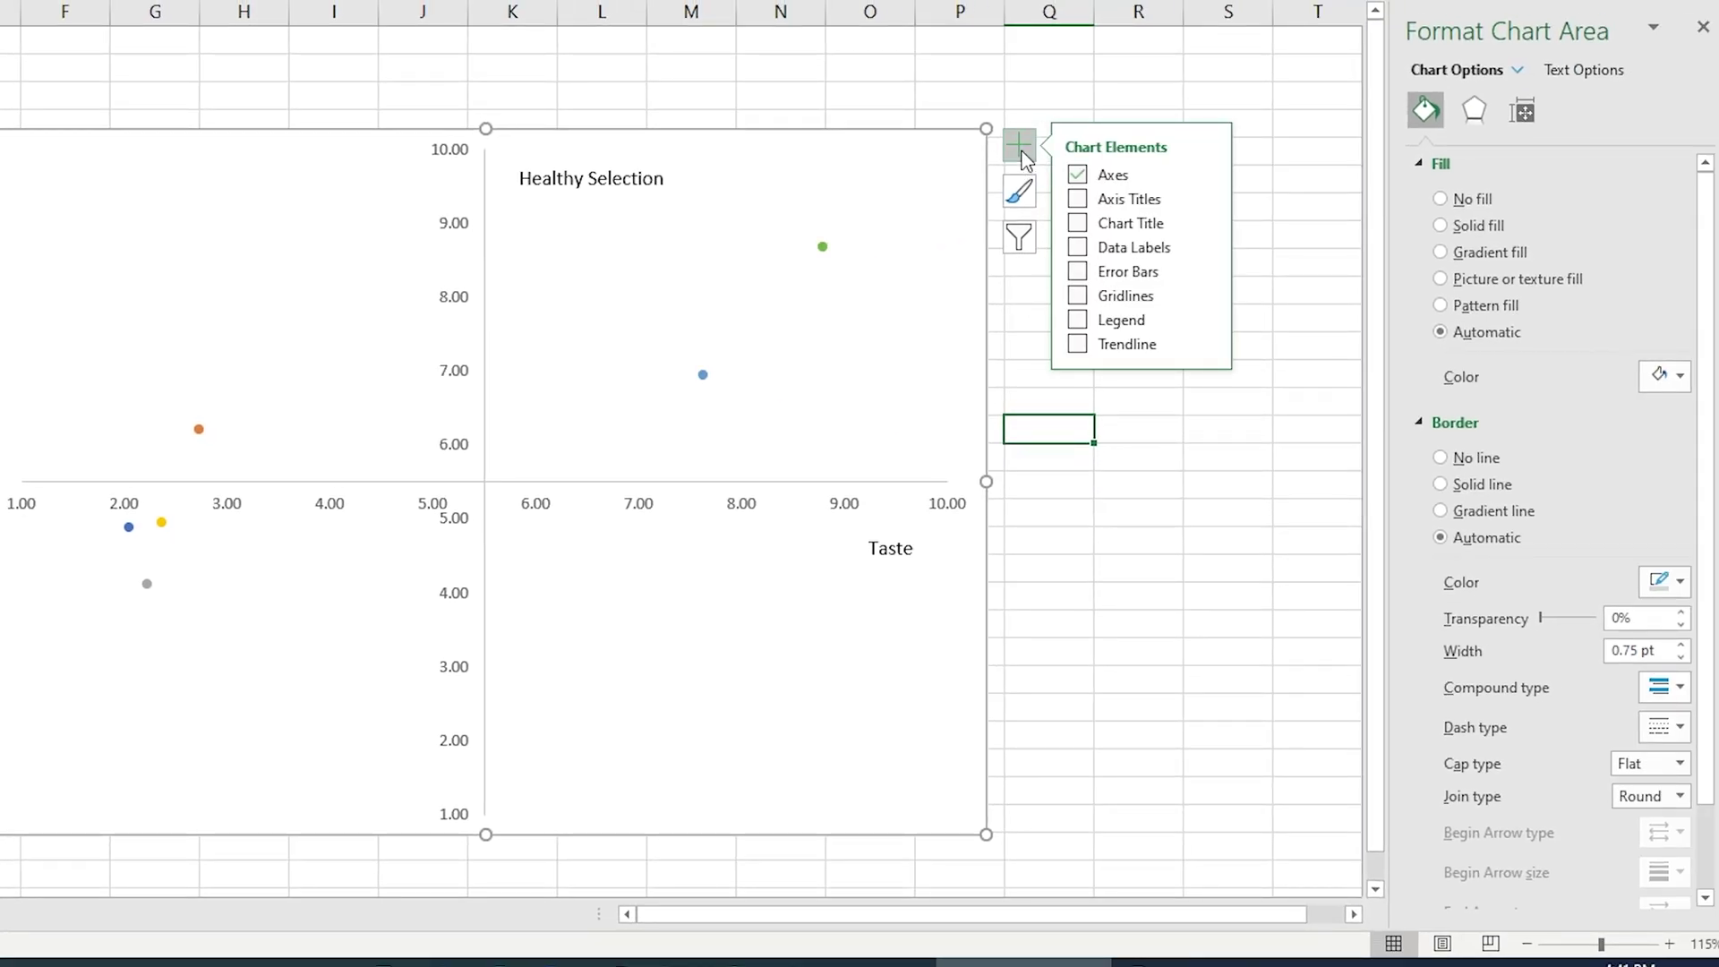
{"action": "left_click", "coordinate": [1206, 248]}
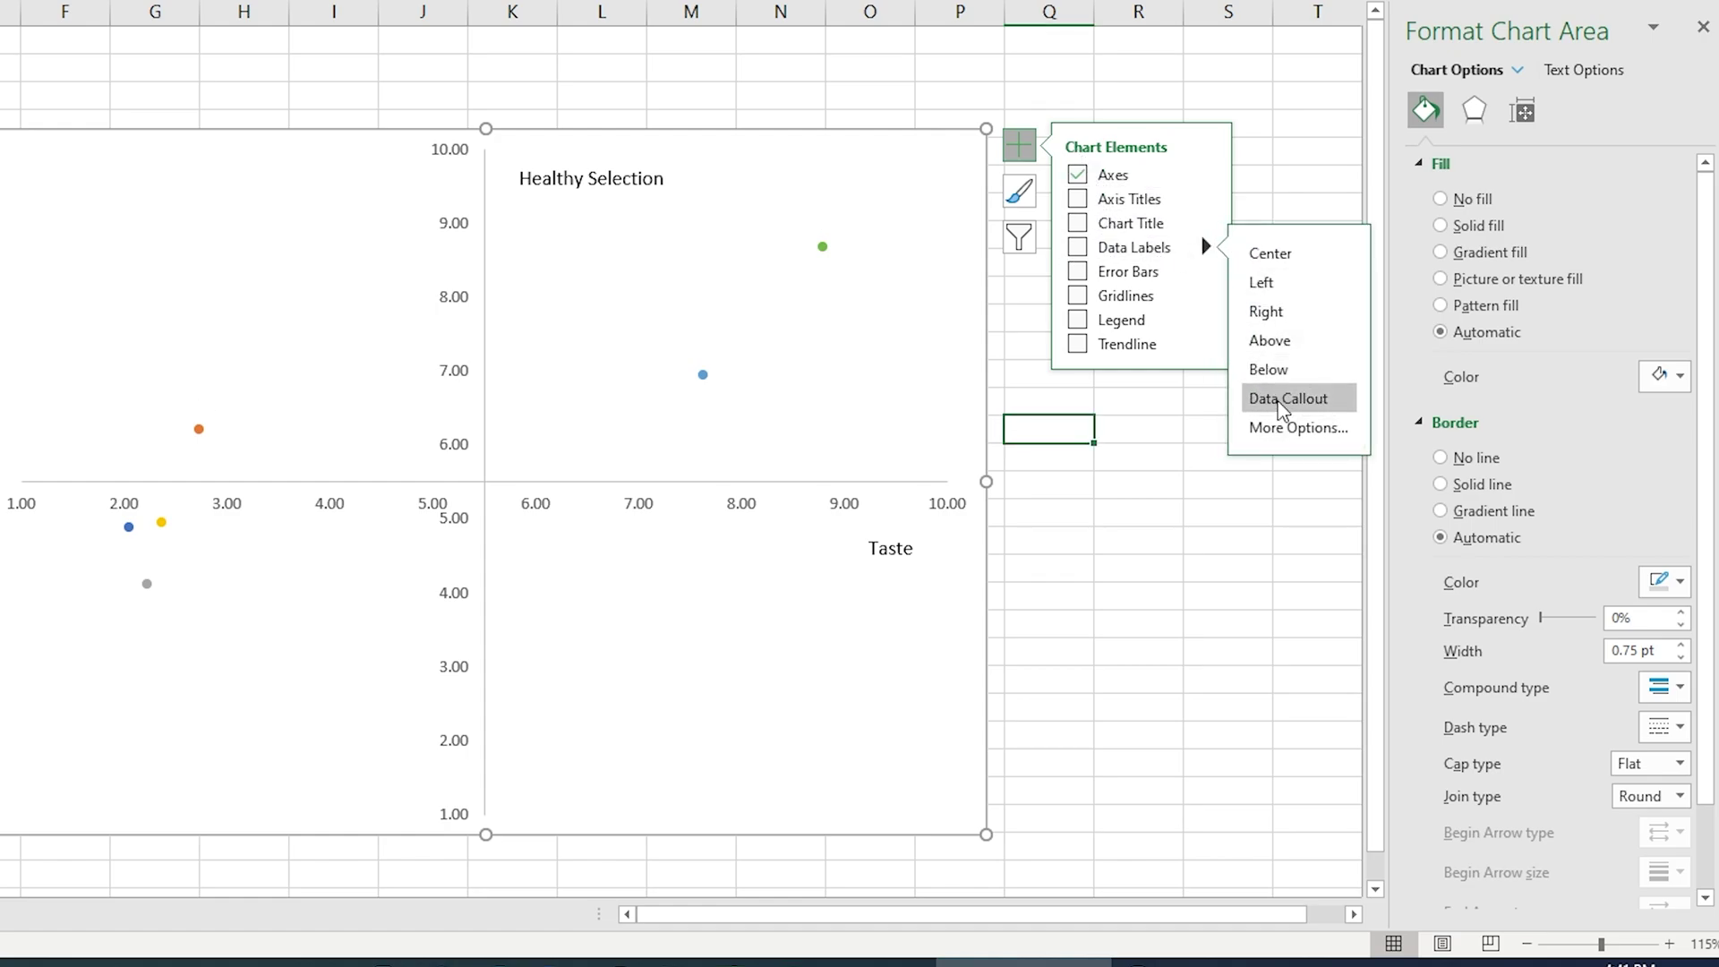
{"action": "left_click", "coordinate": [1293, 430]}
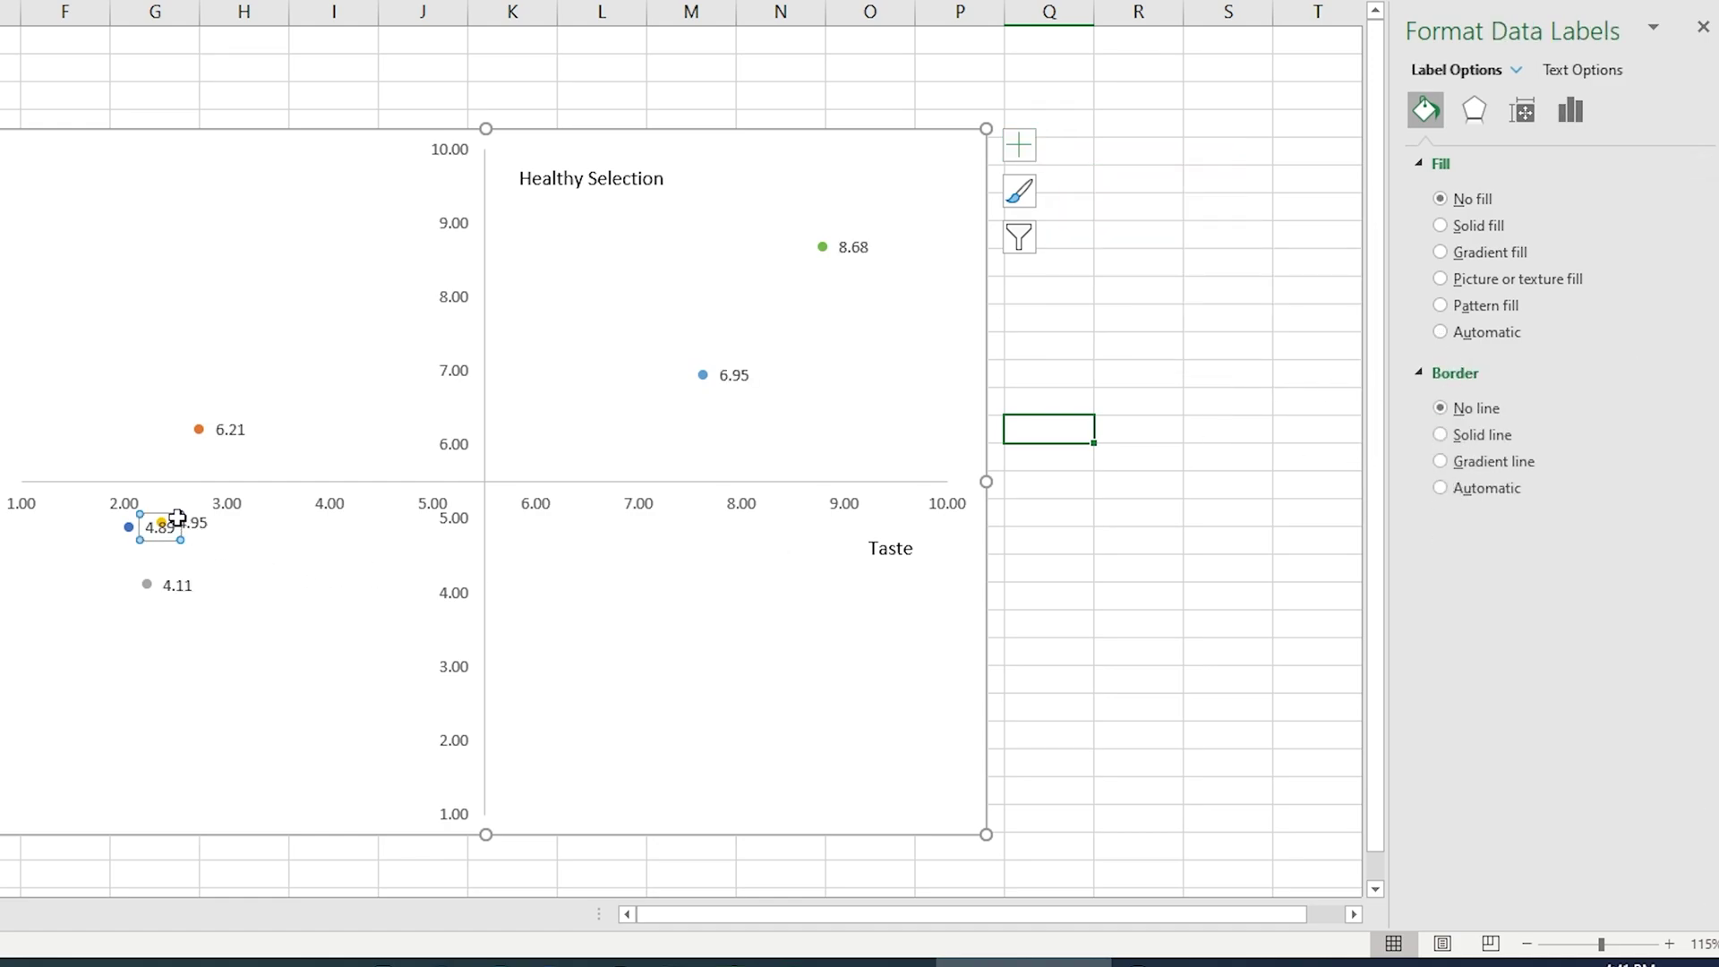
Move the dark blue point's data label clear of the yellow point and add the series name and X value to it.
{"action": "left_click_drag", "start_coordinate": [162, 513], "coordinate": [92, 526]}
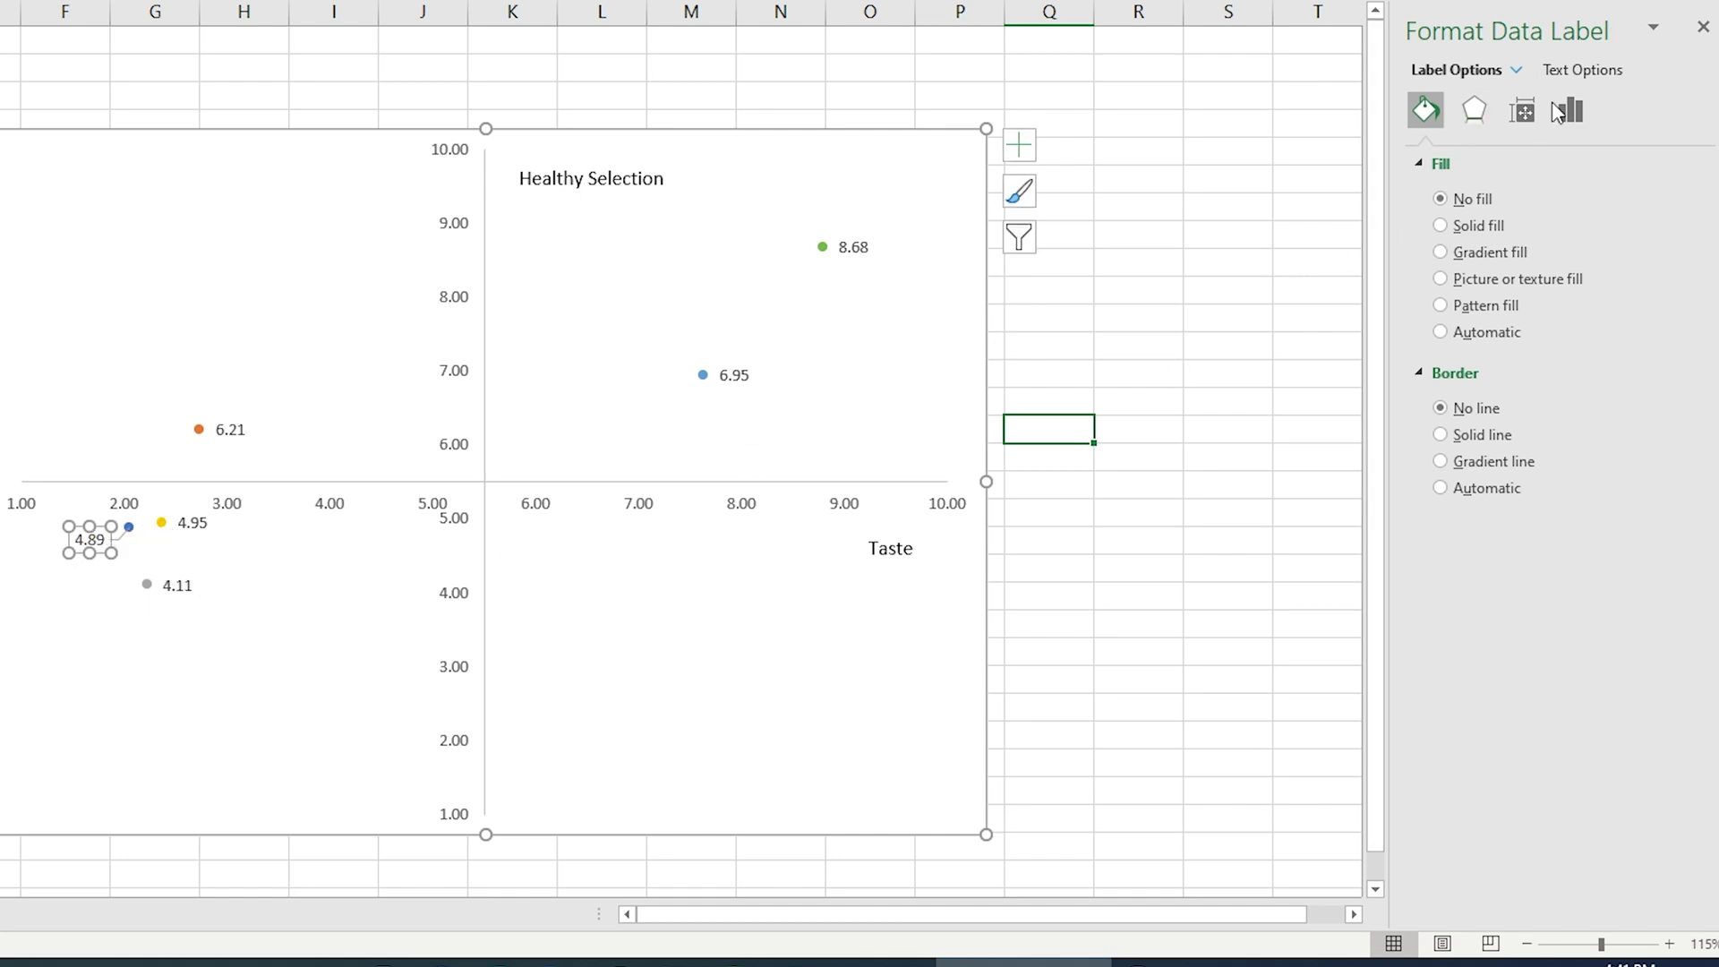
{"action": "left_click", "coordinate": [1581, 112]}
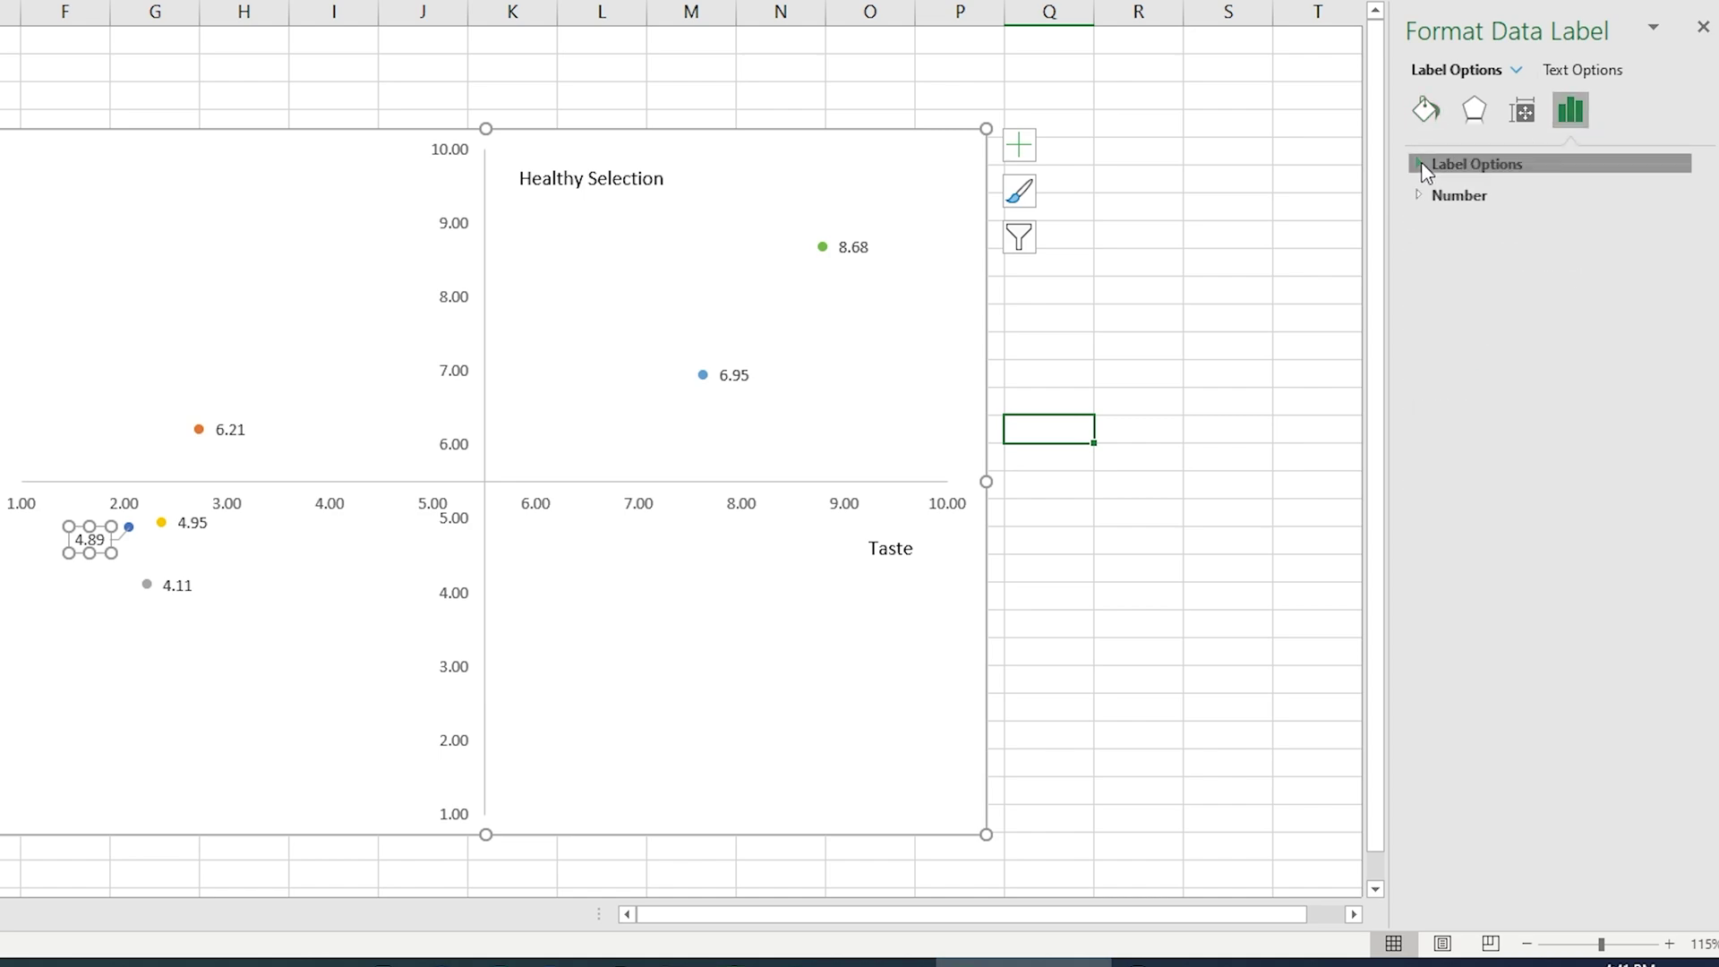
{"action": "left_click", "coordinate": [1432, 166]}
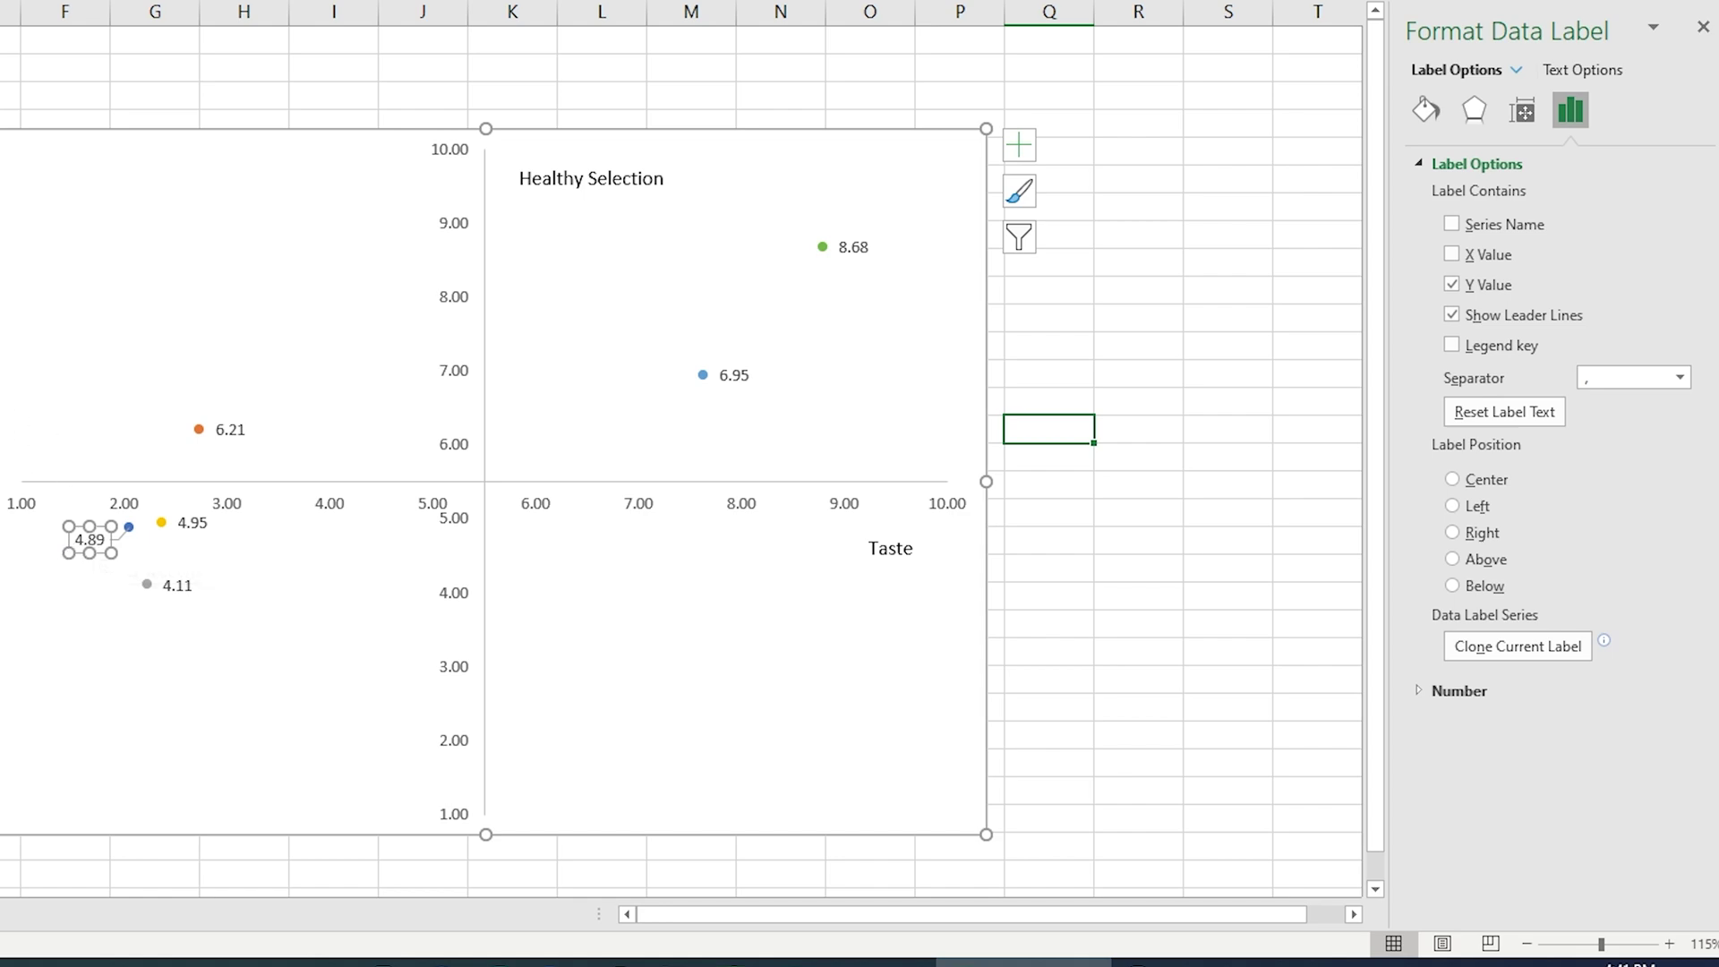
{"action": "left_click", "coordinate": [1452, 256]}
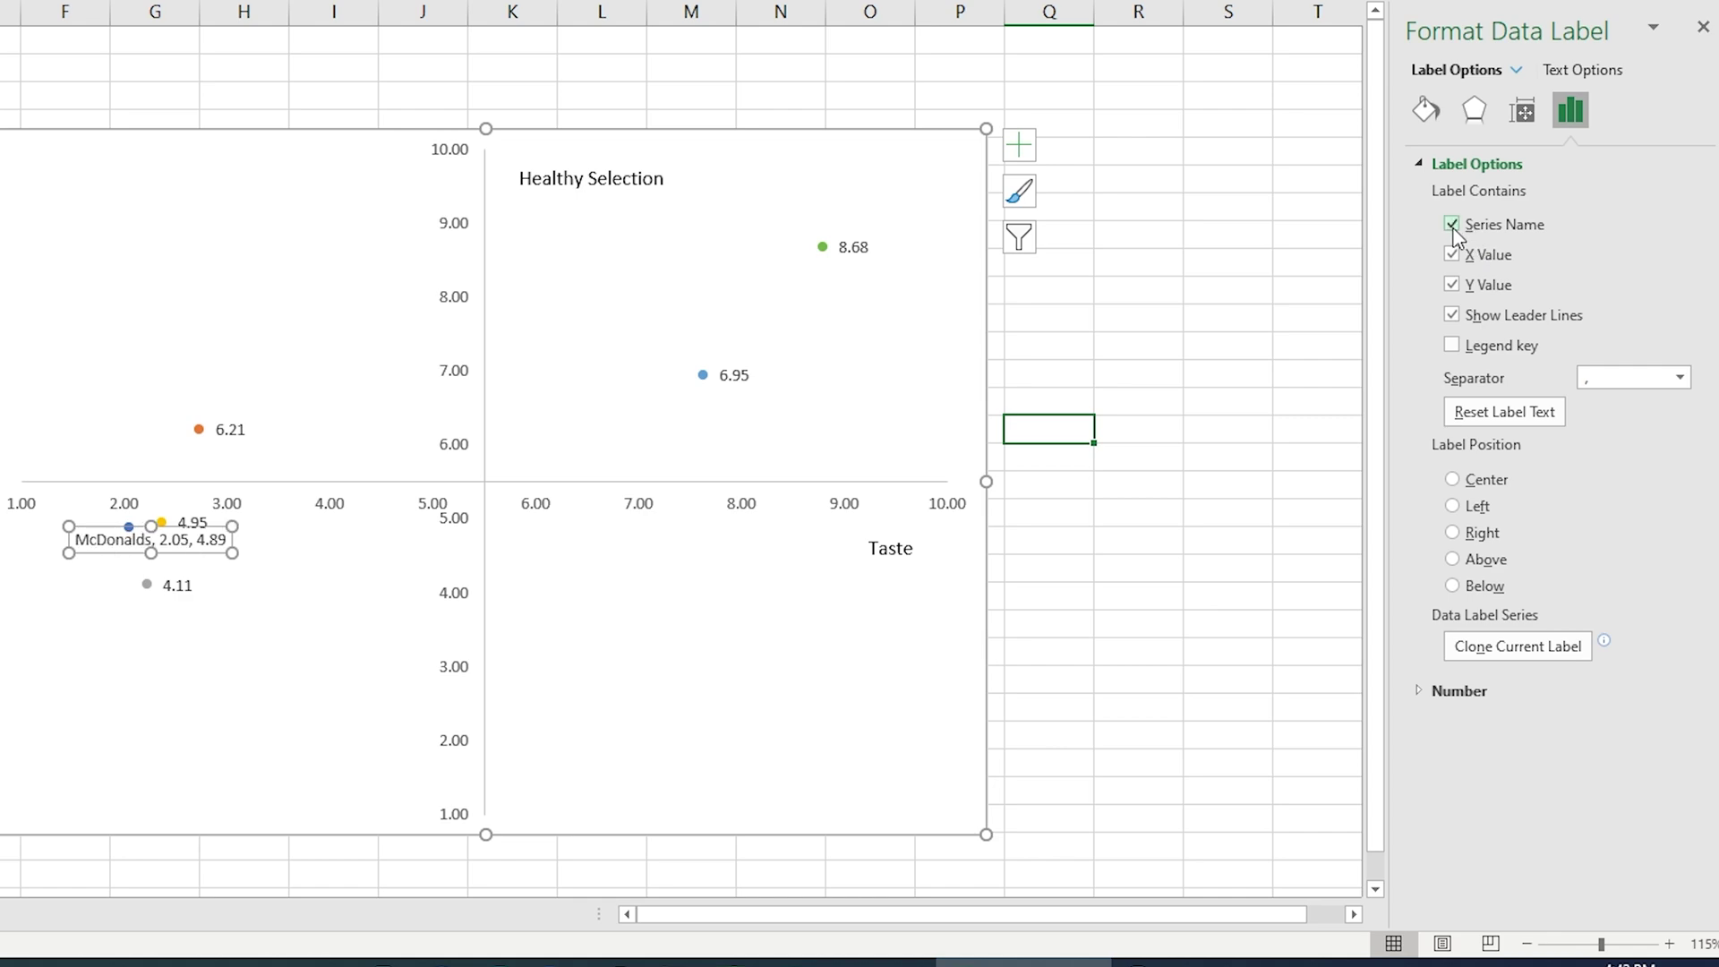
{"action": "left_click_drag", "start_coordinate": [204, 549], "coordinate": [187, 552]}
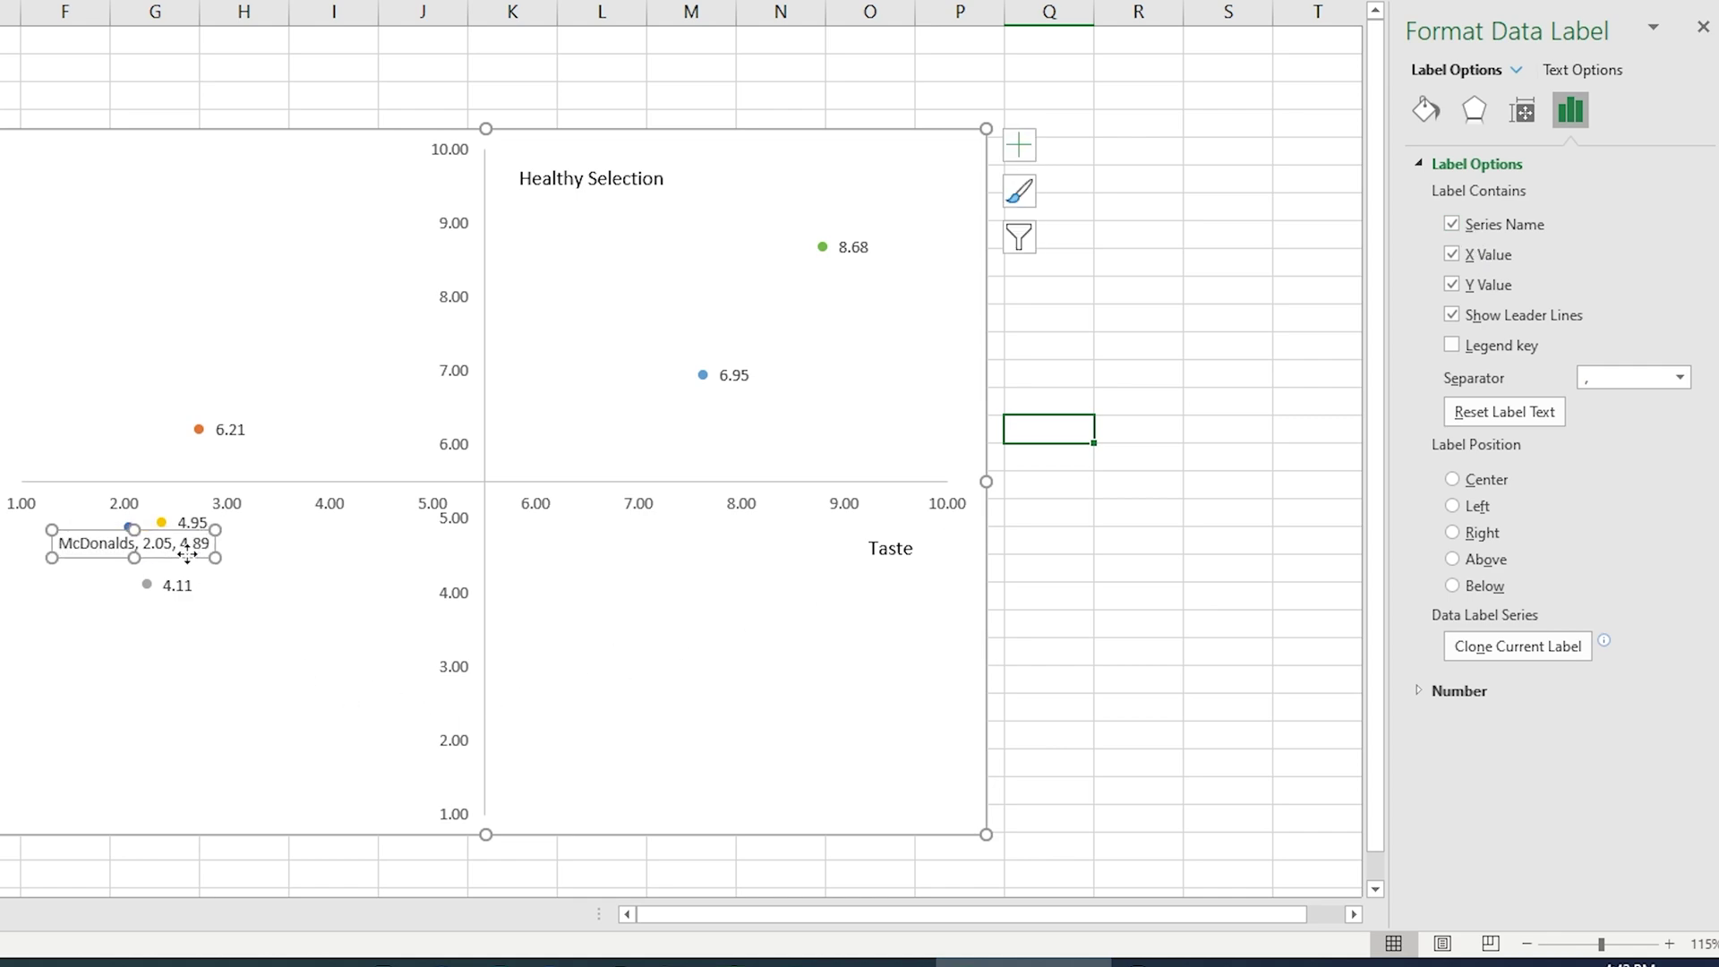
Remove the X and Y values from the McDonalds label and place it just below its point.
{"action": "left_click", "coordinate": [1451, 254]}
{"action": "left_click", "coordinate": [1451, 284]}
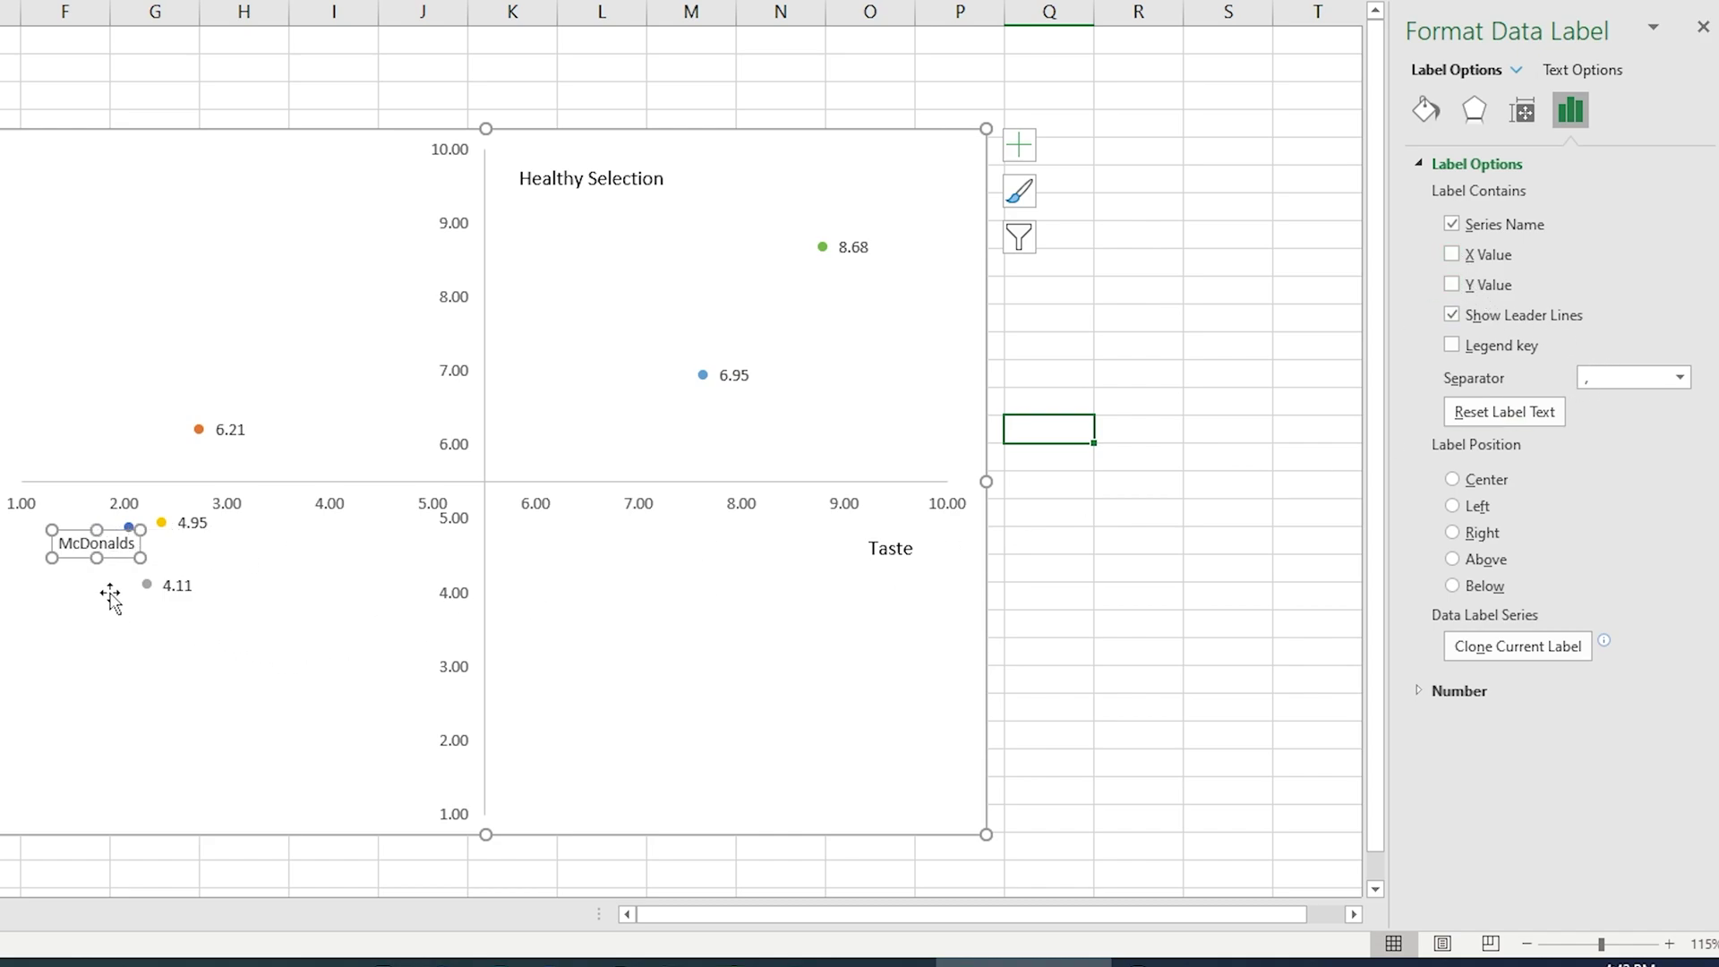
{"action": "left_click_drag", "start_coordinate": [128, 557], "coordinate": [142, 563]}
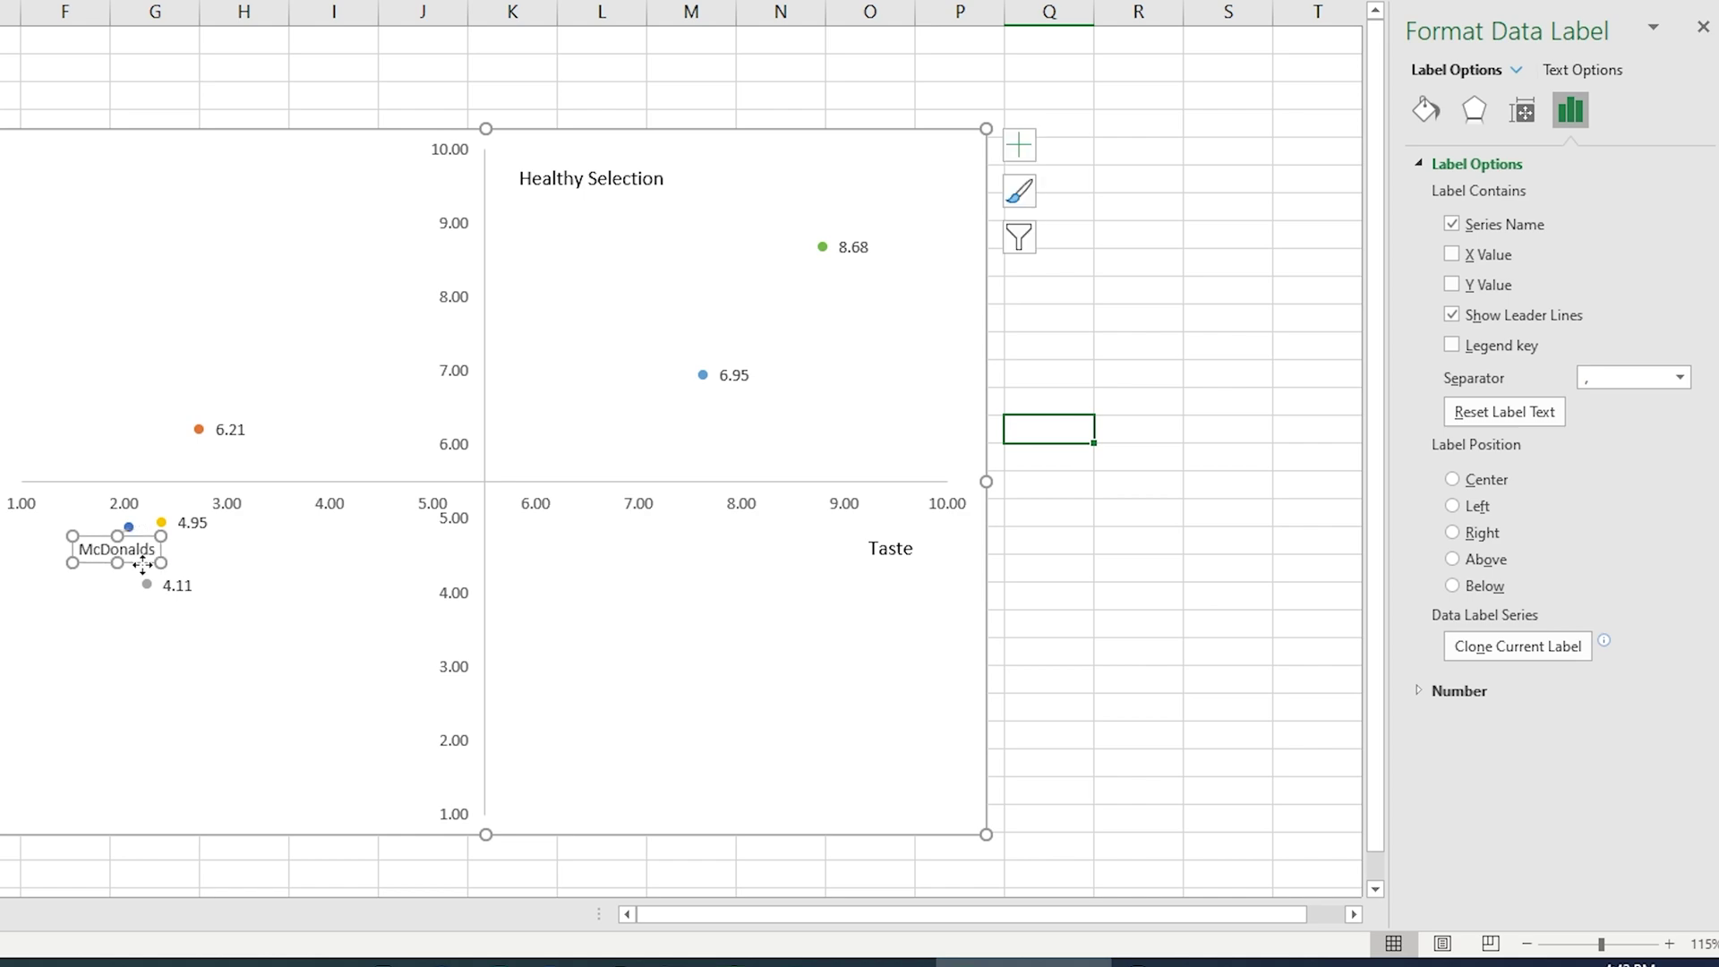
Make the yellow point's data label show the series name instead of the Y value.
{"action": "left_click", "coordinate": [163, 524]}
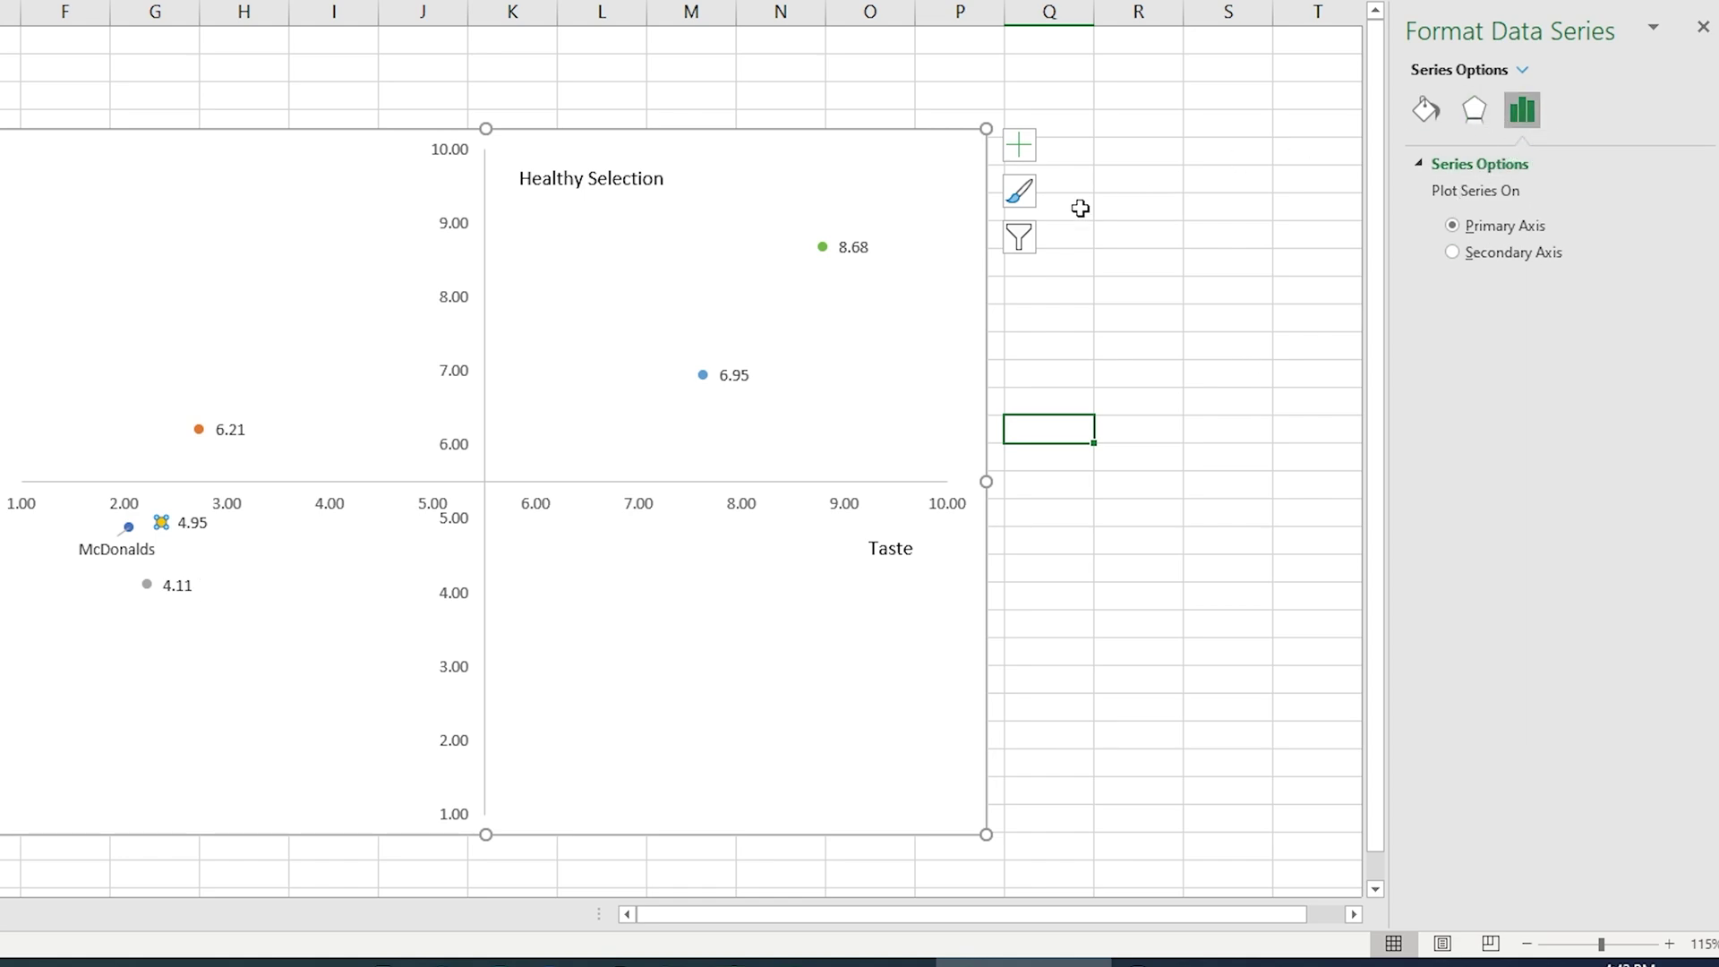
{"action": "left_click", "coordinate": [1044, 158]}
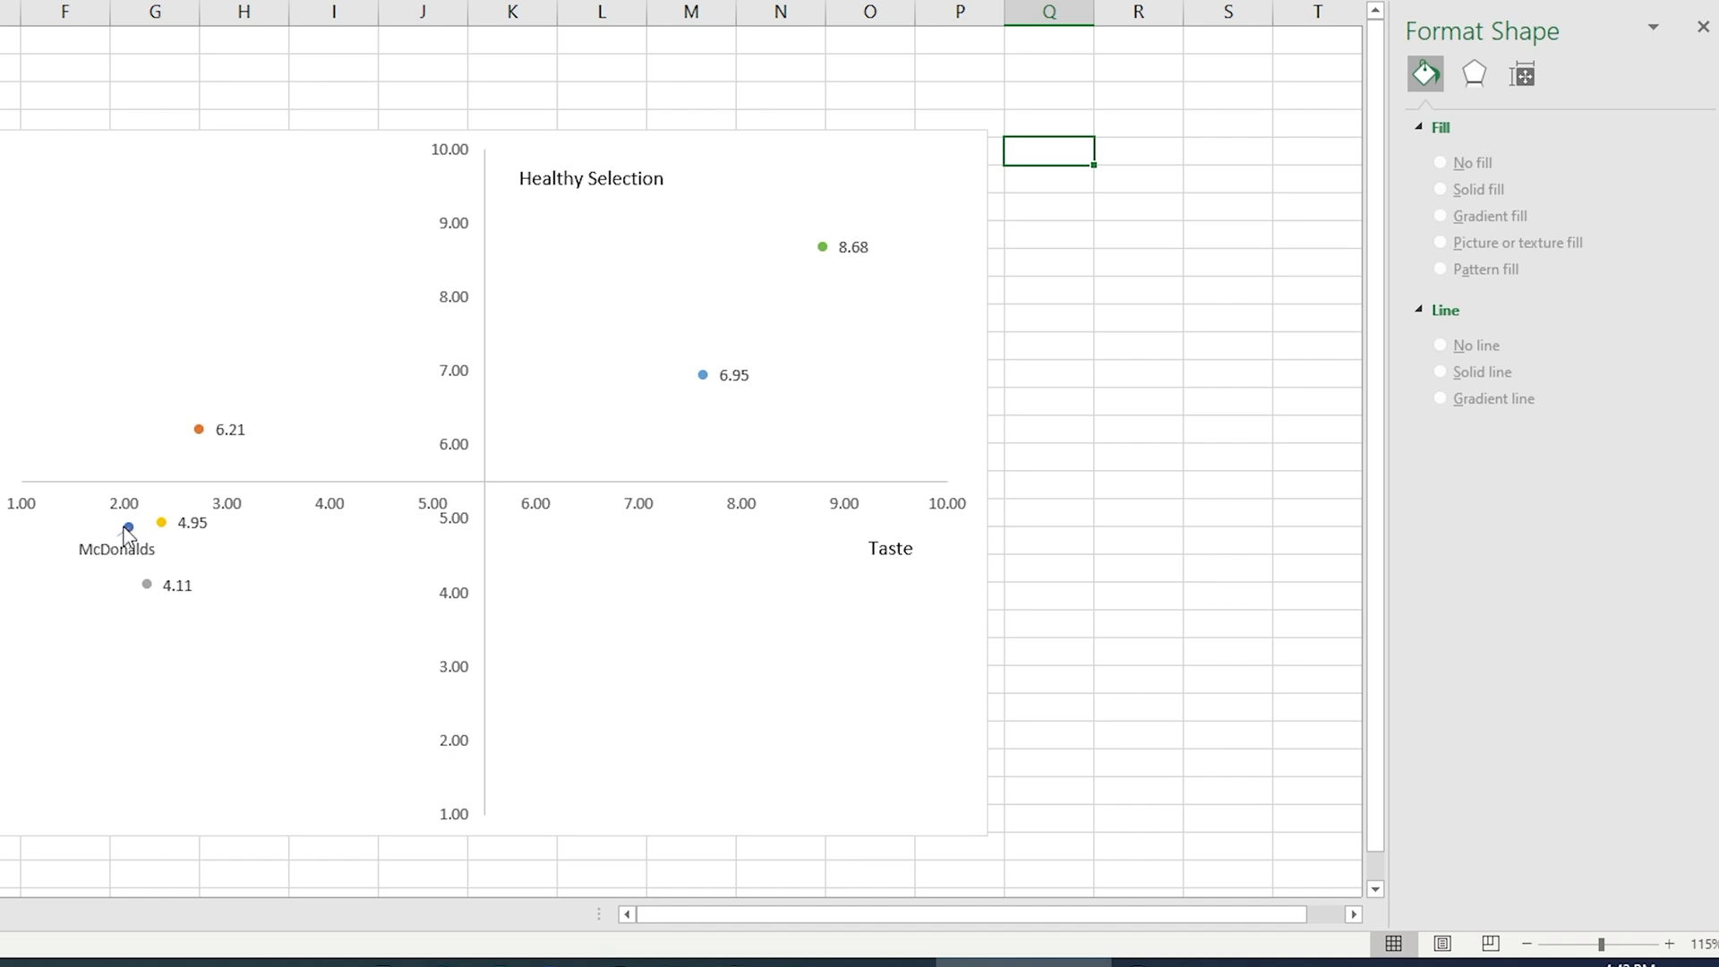
{"action": "left_click", "coordinate": [156, 525]}
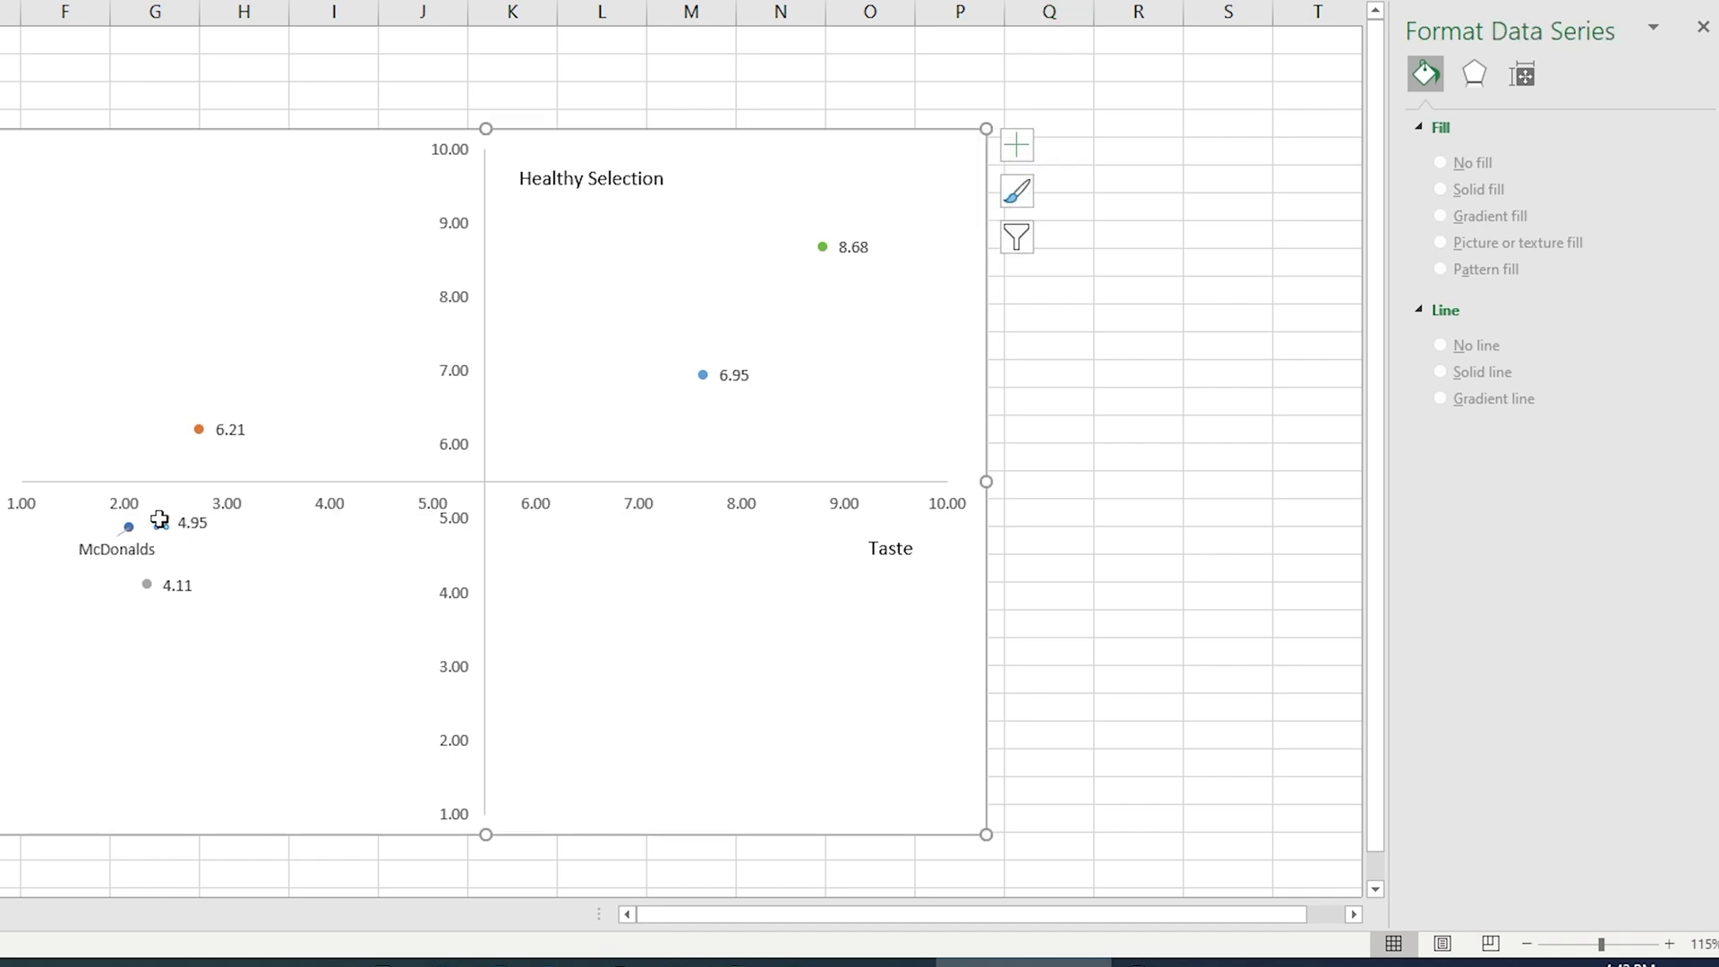
{"action": "left_click", "coordinate": [1020, 146]}
{"action": "left_click", "coordinate": [1205, 248]}
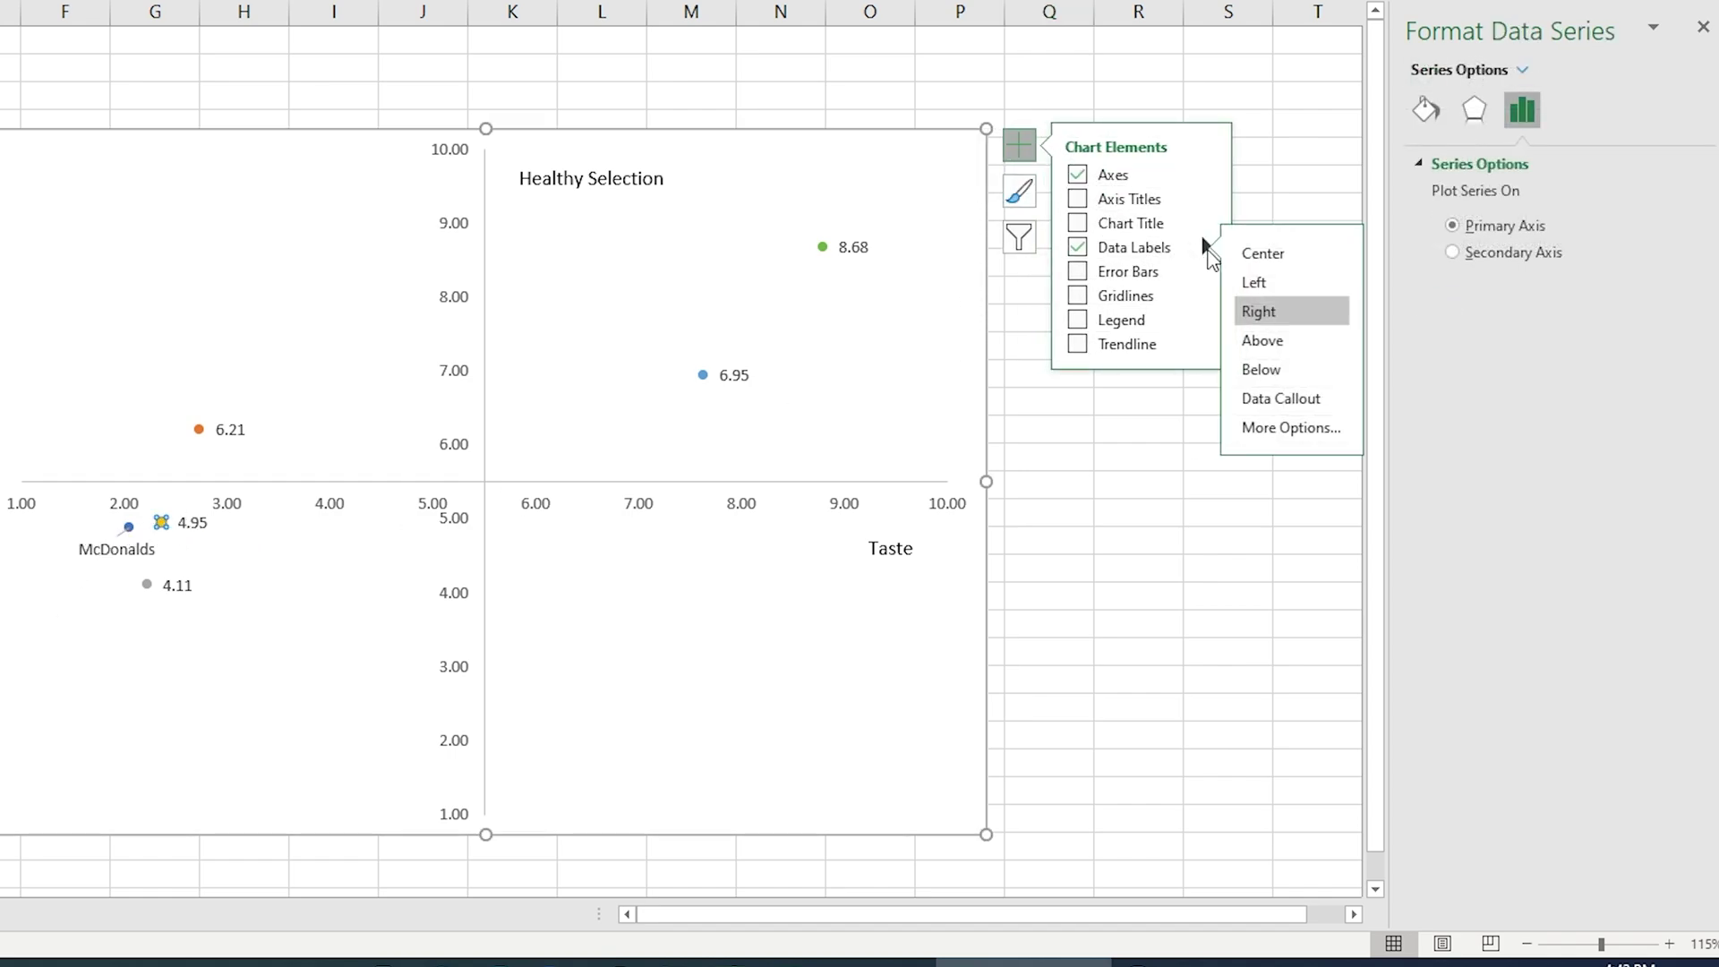
{"action": "left_click", "coordinate": [1289, 427]}
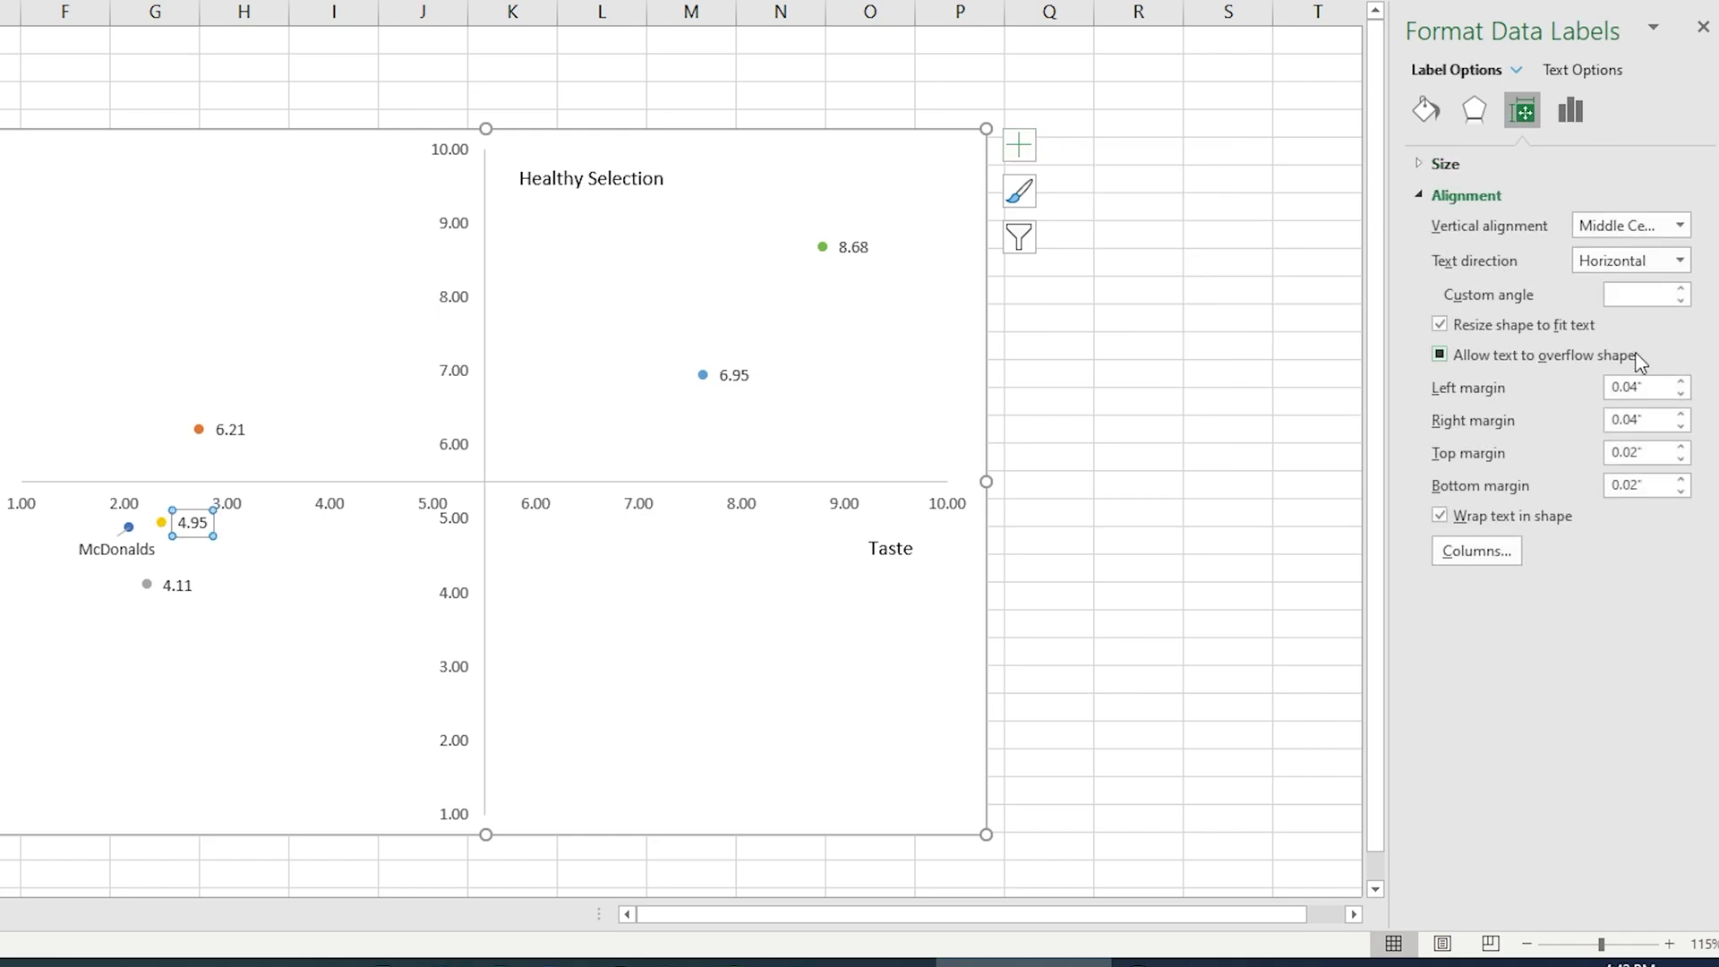
{"action": "left_click", "coordinate": [1563, 108]}
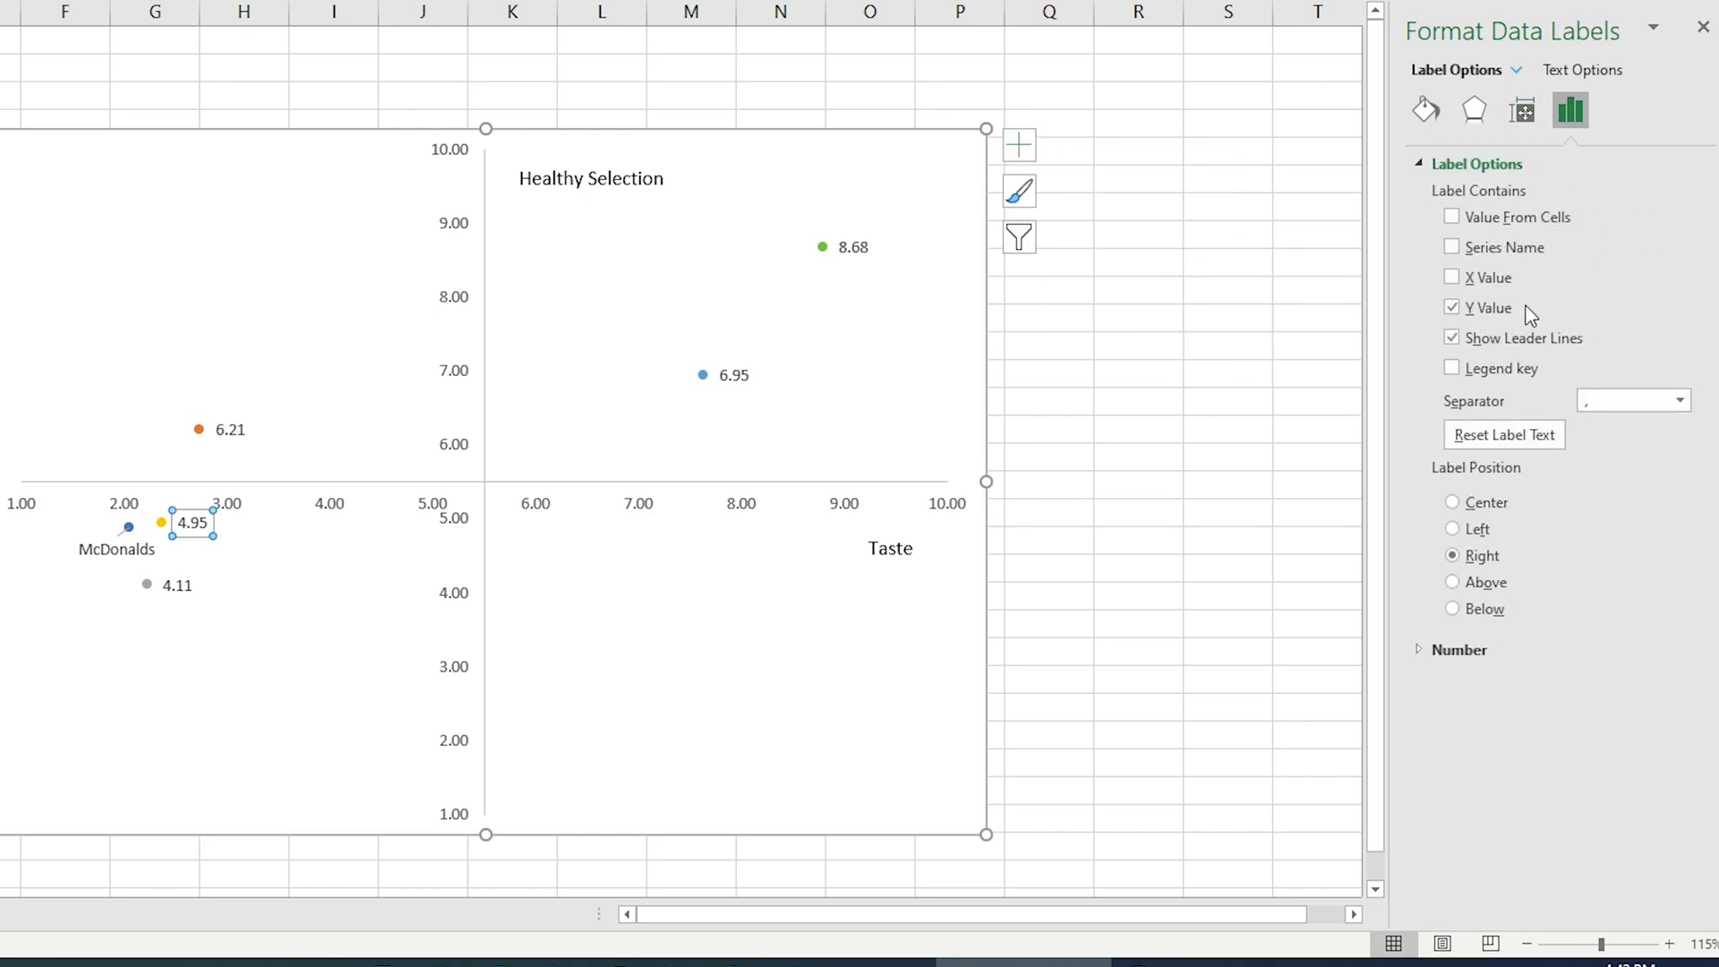
{"action": "left_click", "coordinate": [1453, 308]}
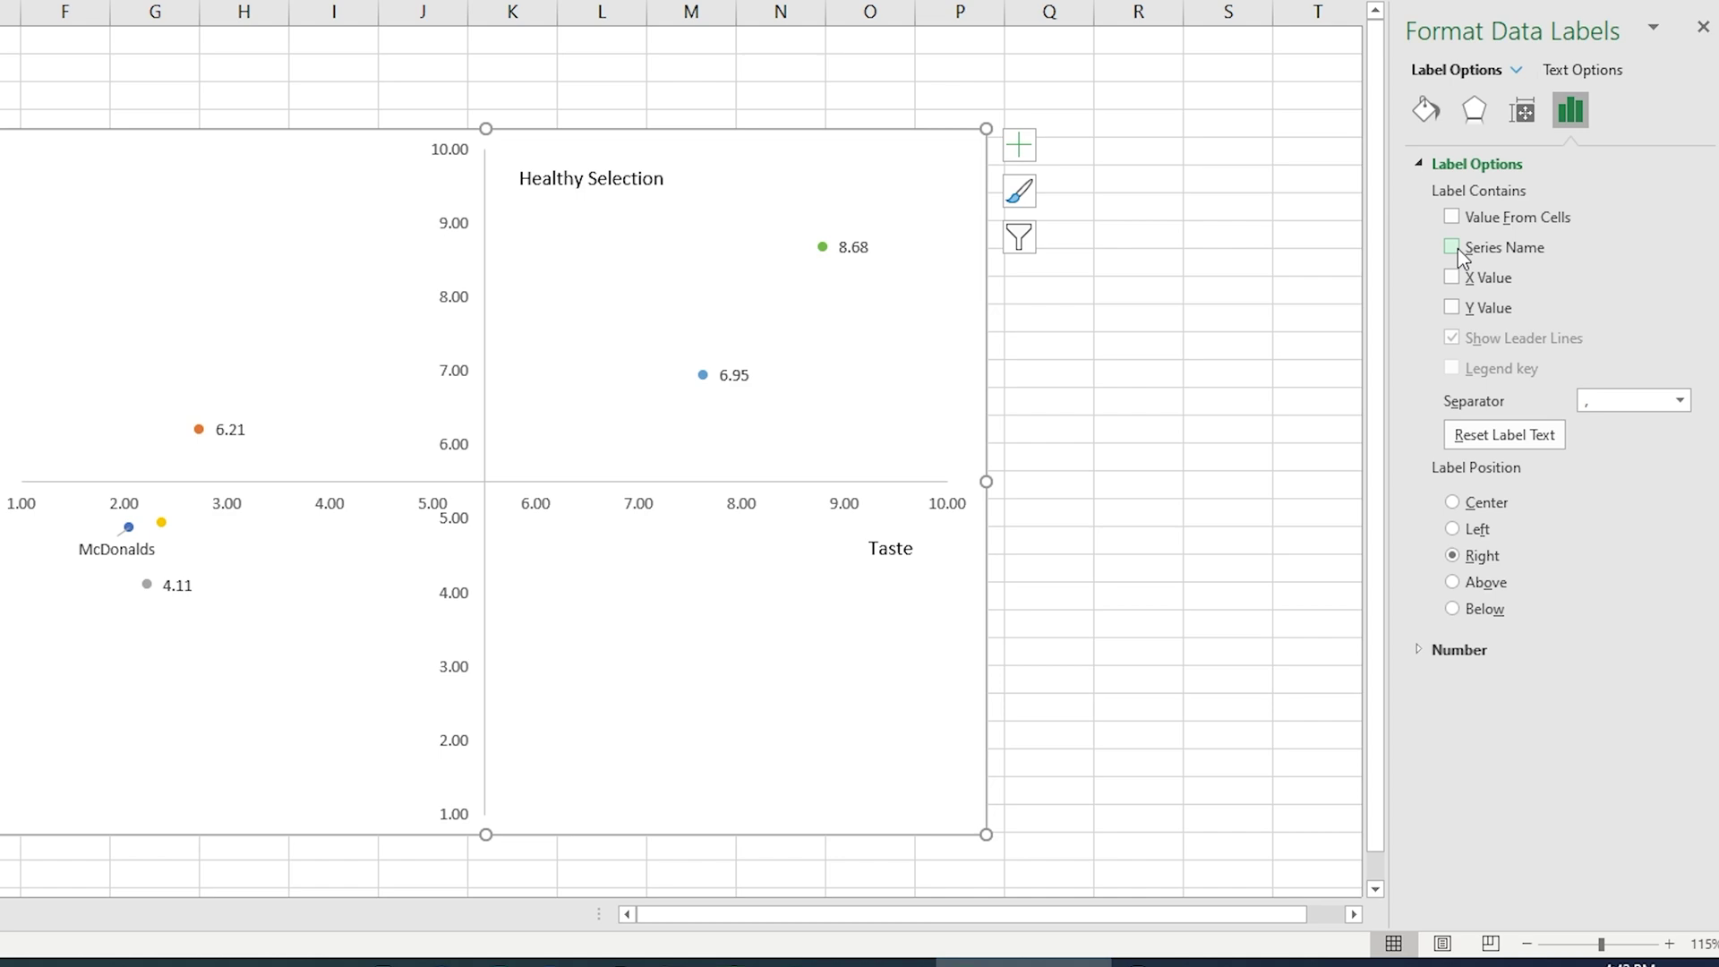
{"action": "left_click", "coordinate": [1452, 247]}
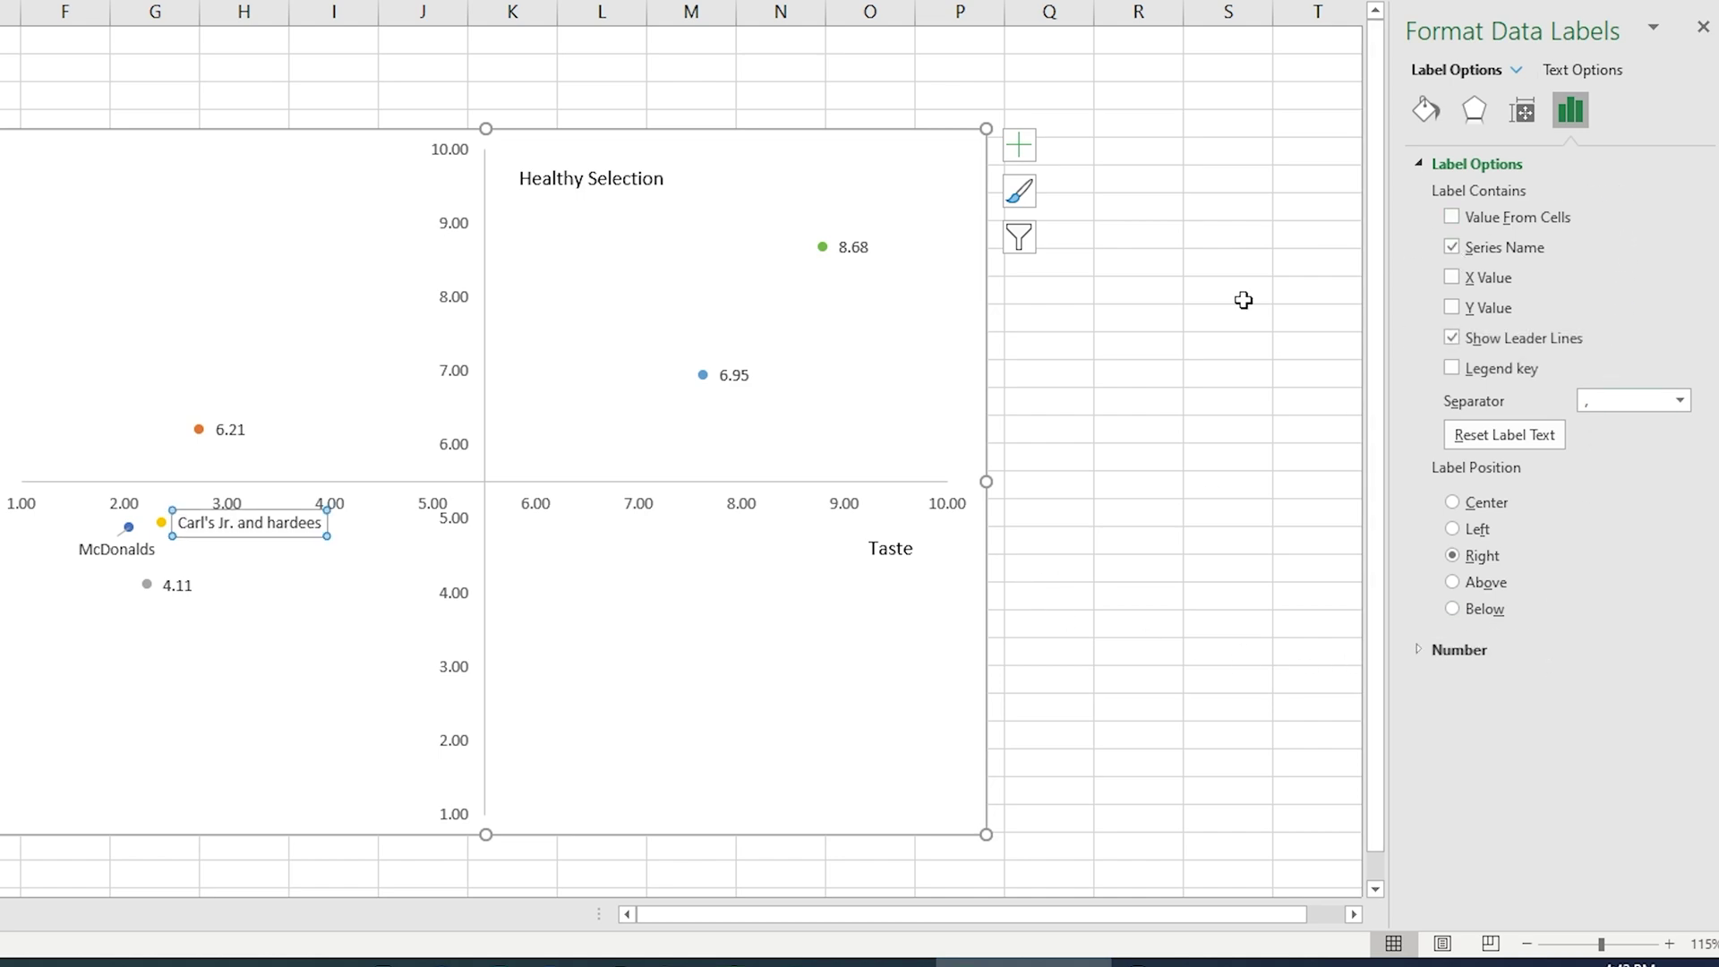
Make the orange point's data label show the series name instead of the Y value, with leader lines off.
{"action": "left_click", "coordinate": [199, 429]}
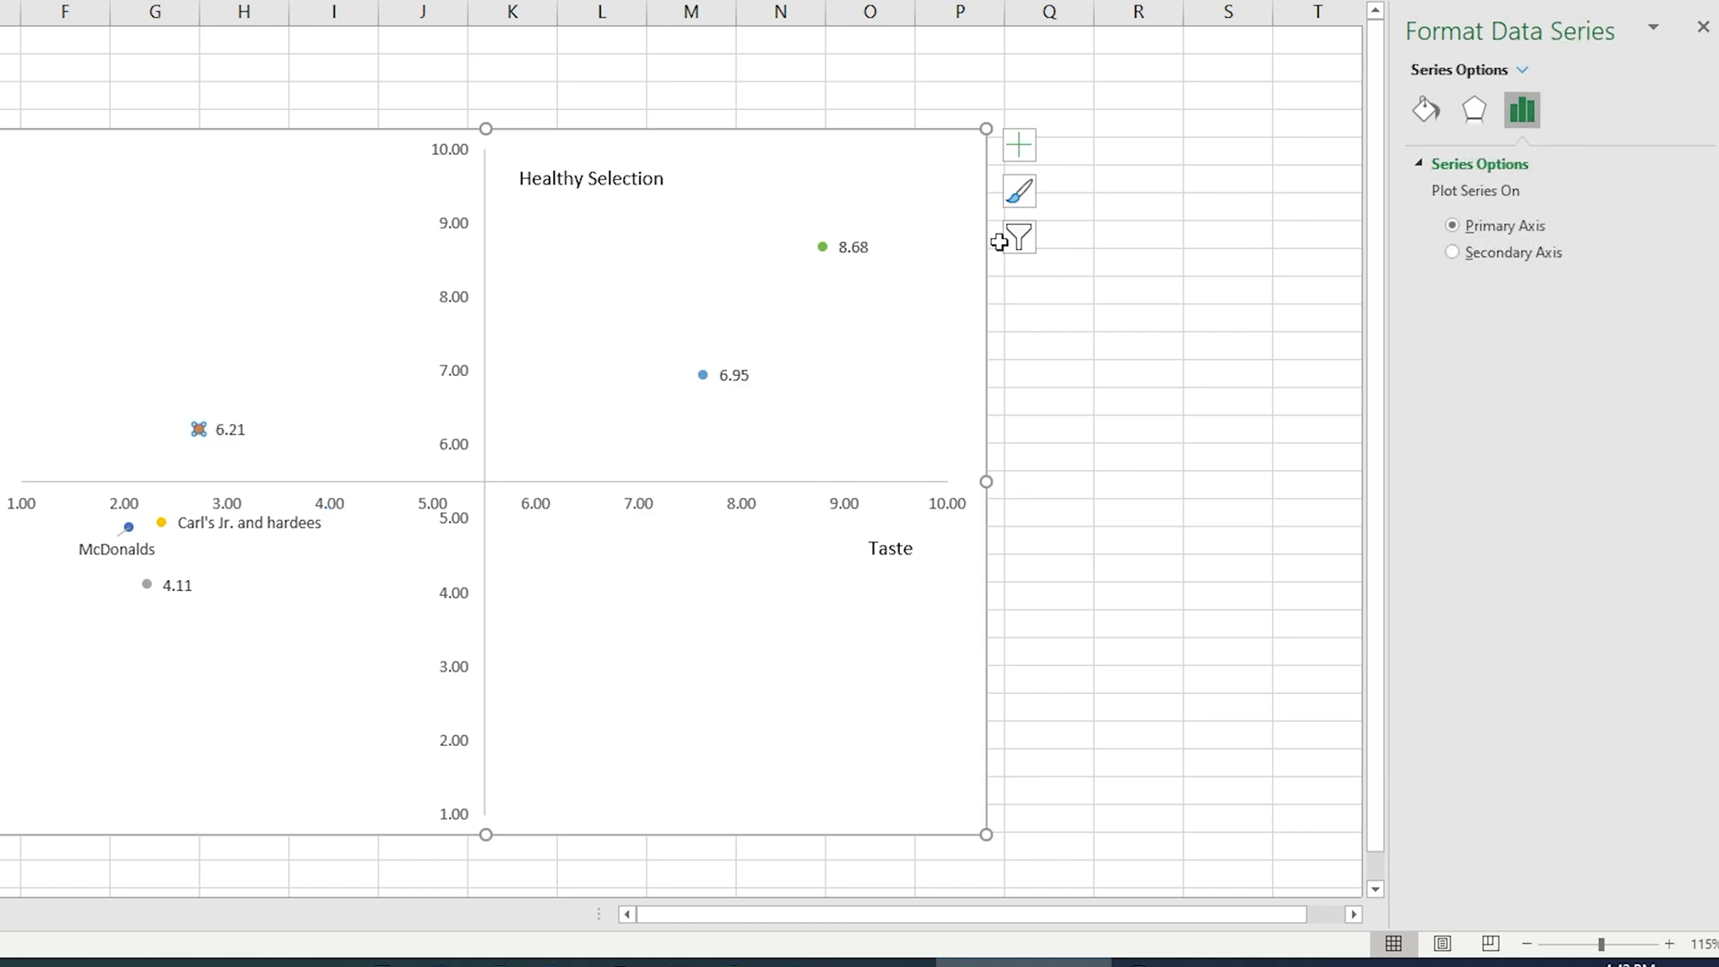
{"action": "left_click", "coordinate": [1015, 147]}
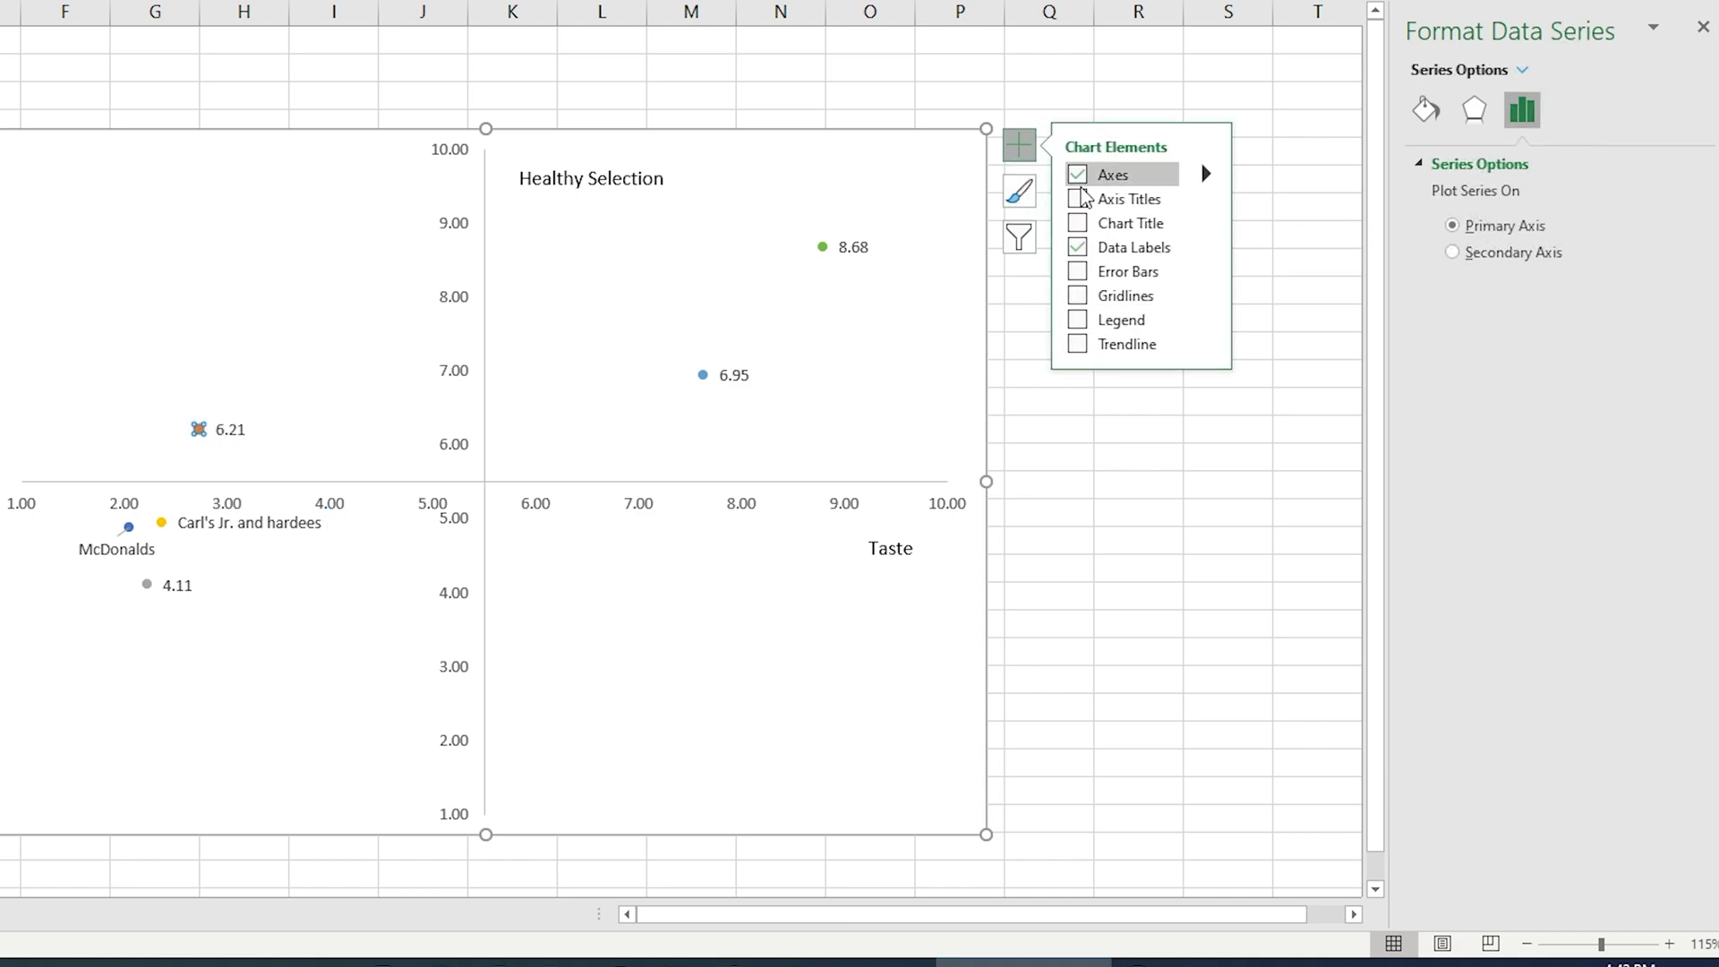
{"action": "left_click", "coordinate": [1207, 246]}
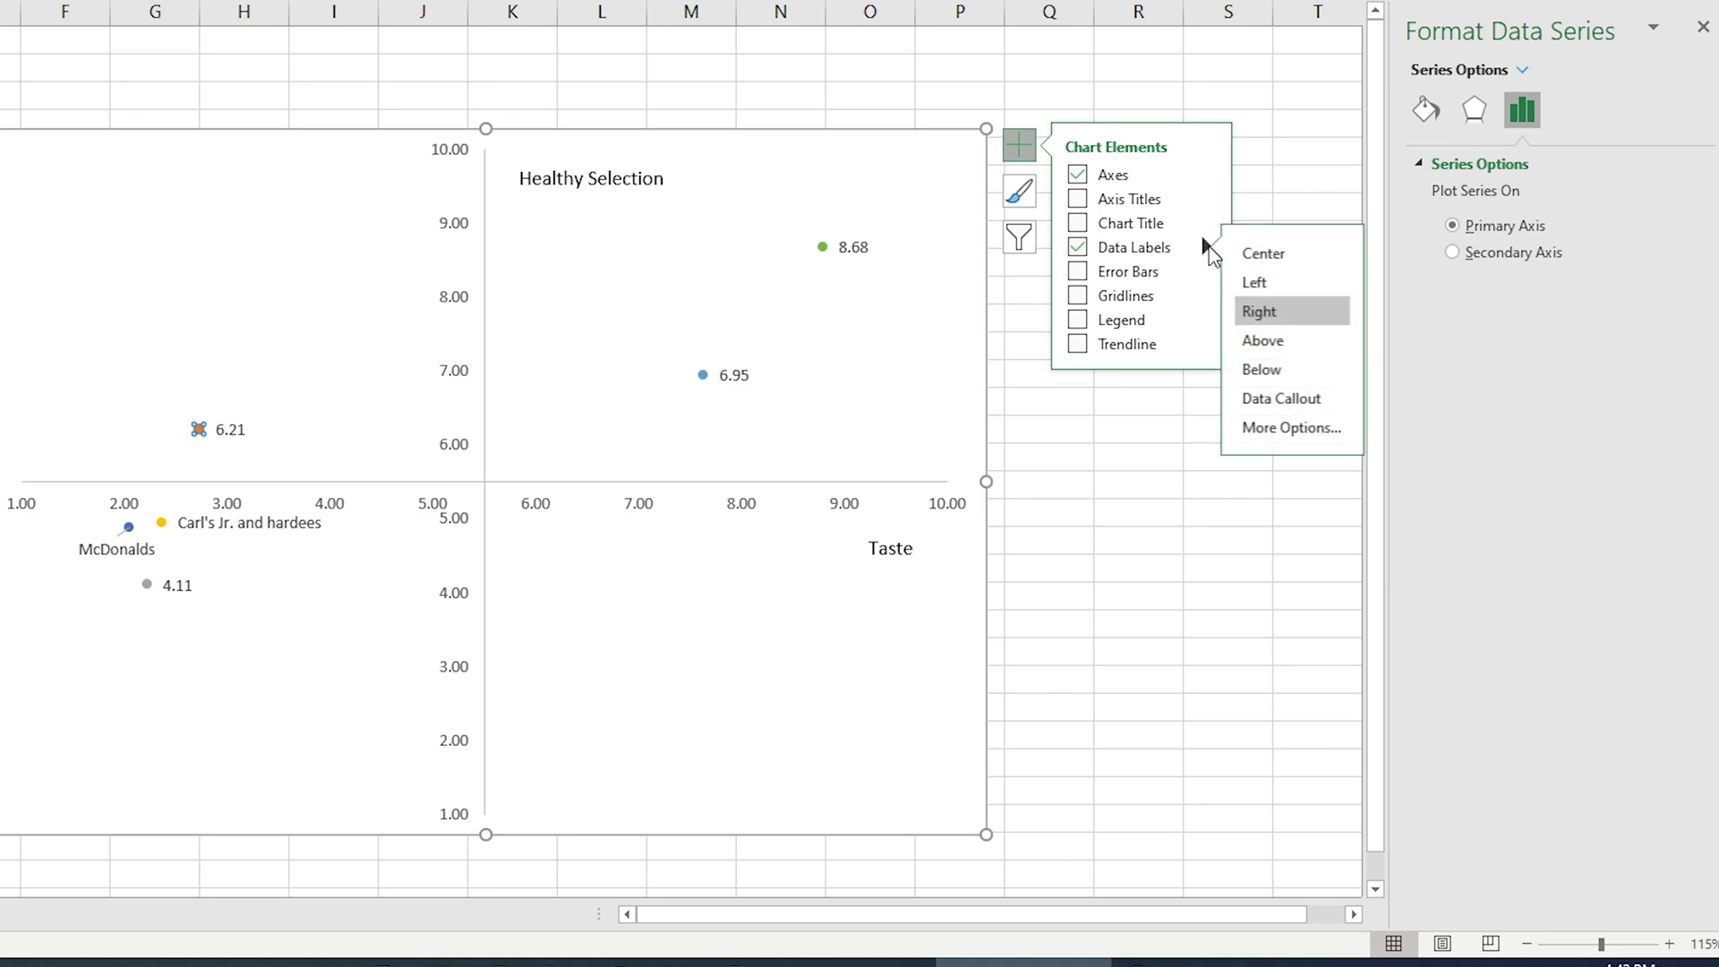
{"action": "left_click", "coordinate": [1301, 434]}
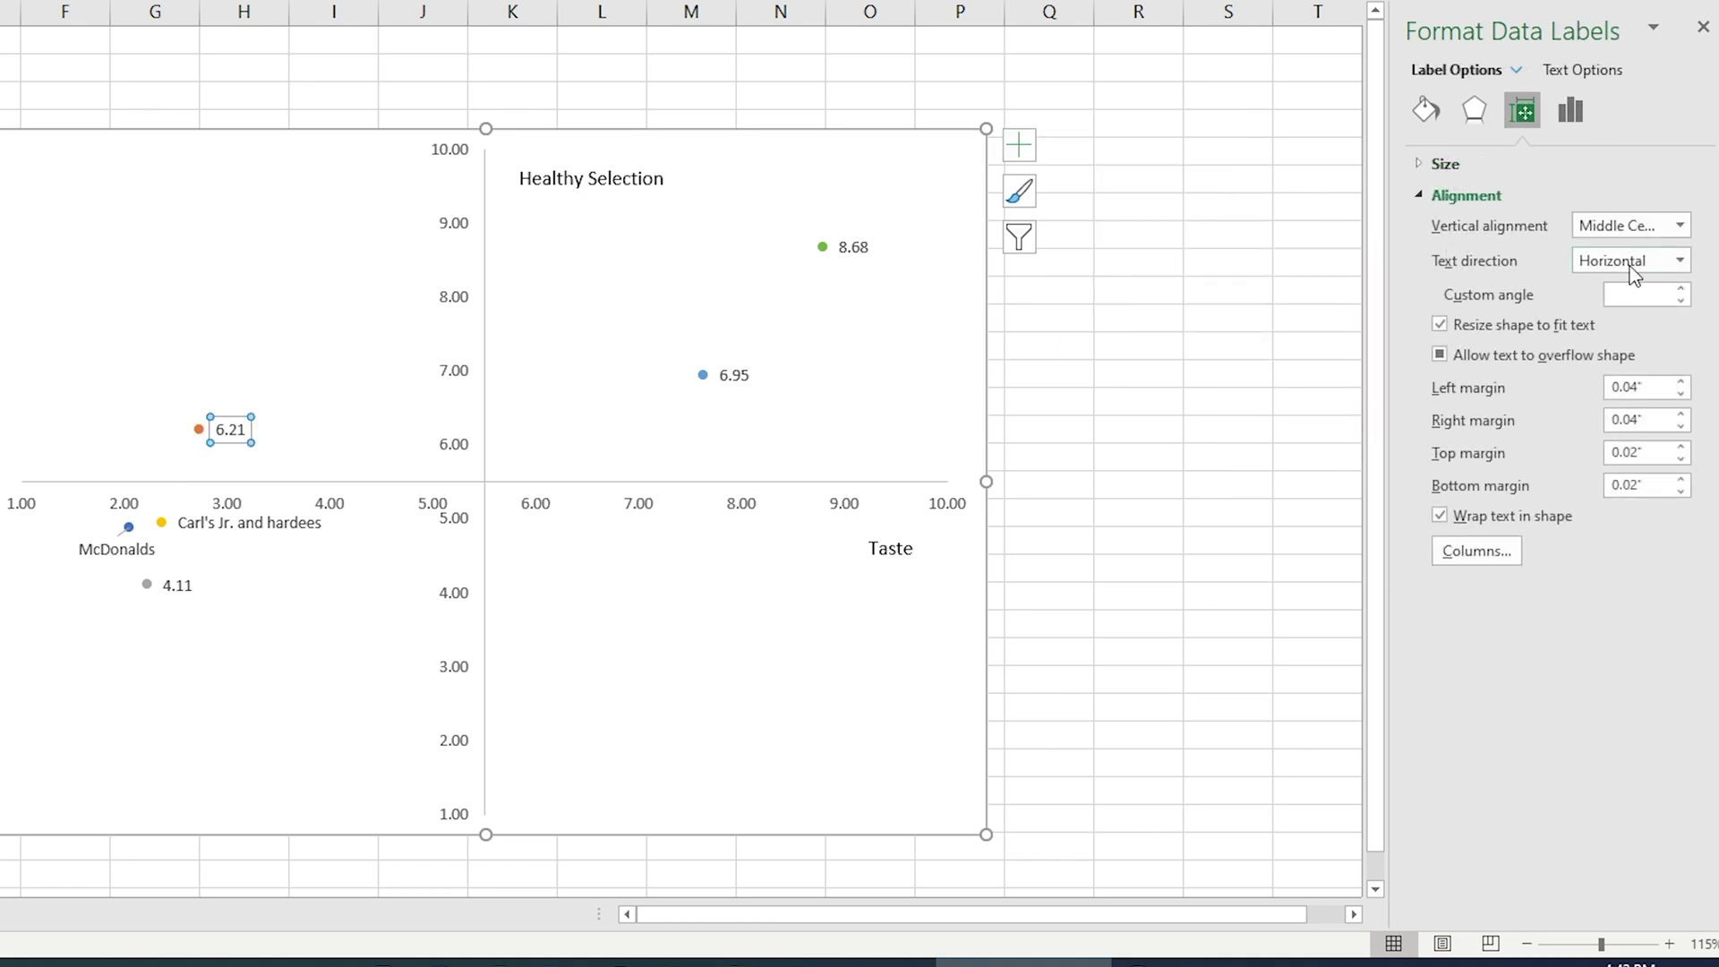
{"action": "left_click", "coordinate": [1571, 111]}
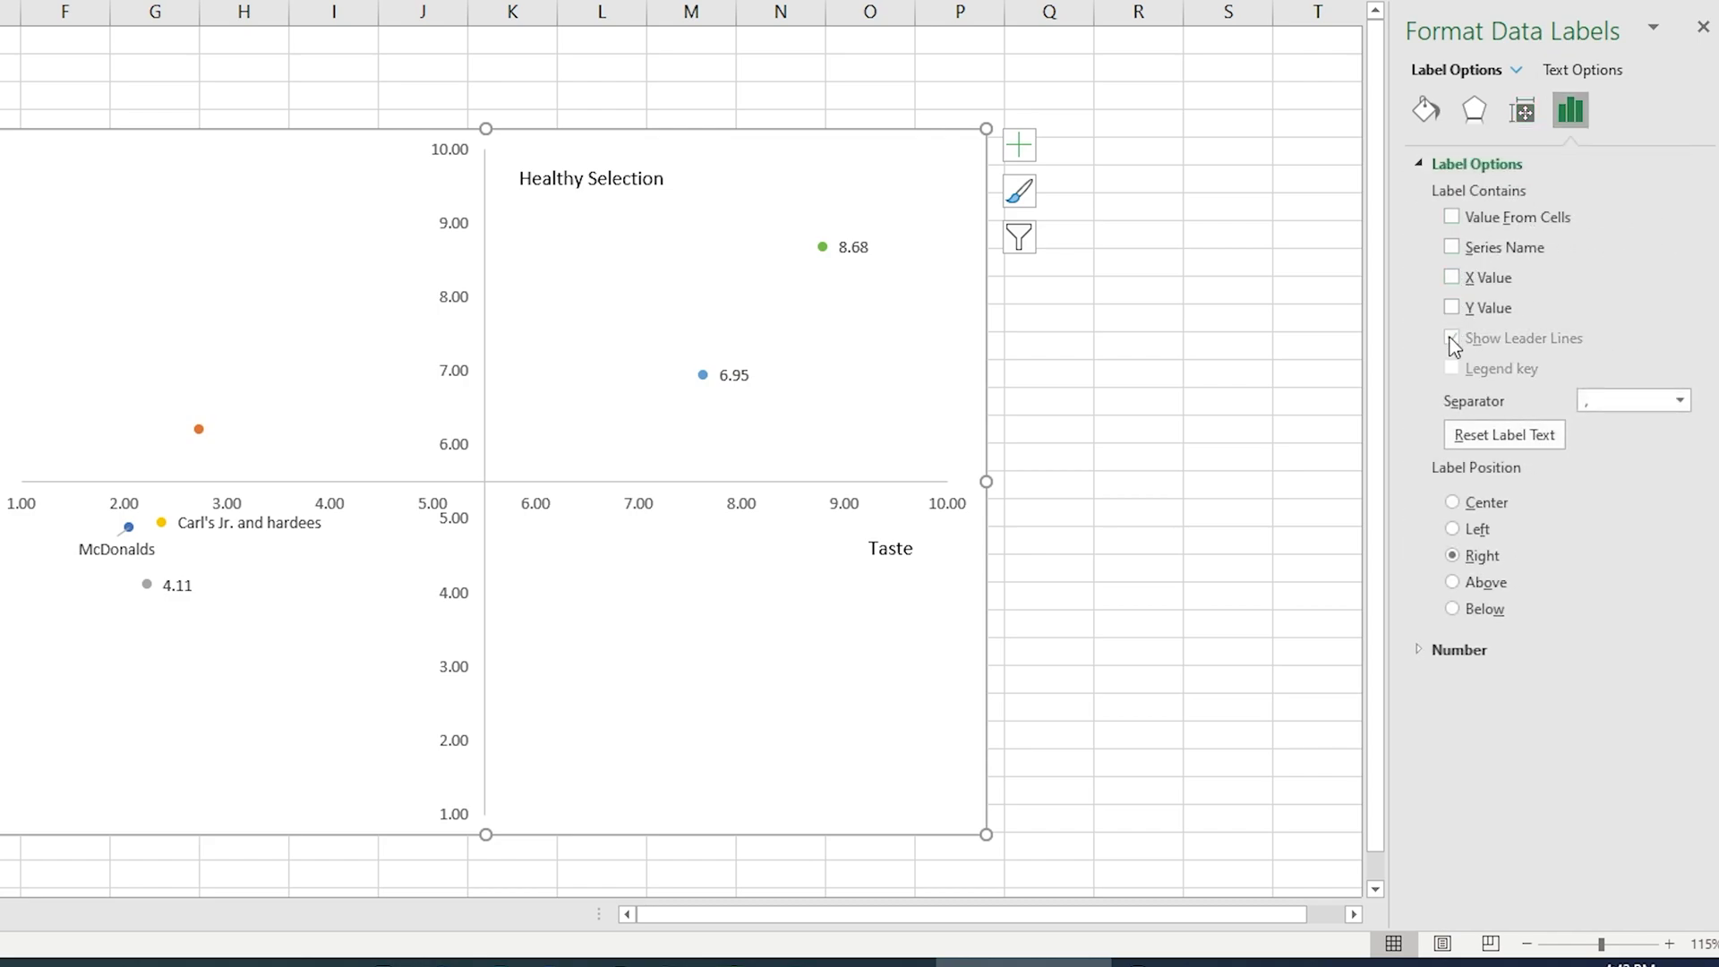
{"action": "left_click", "coordinate": [1453, 249]}
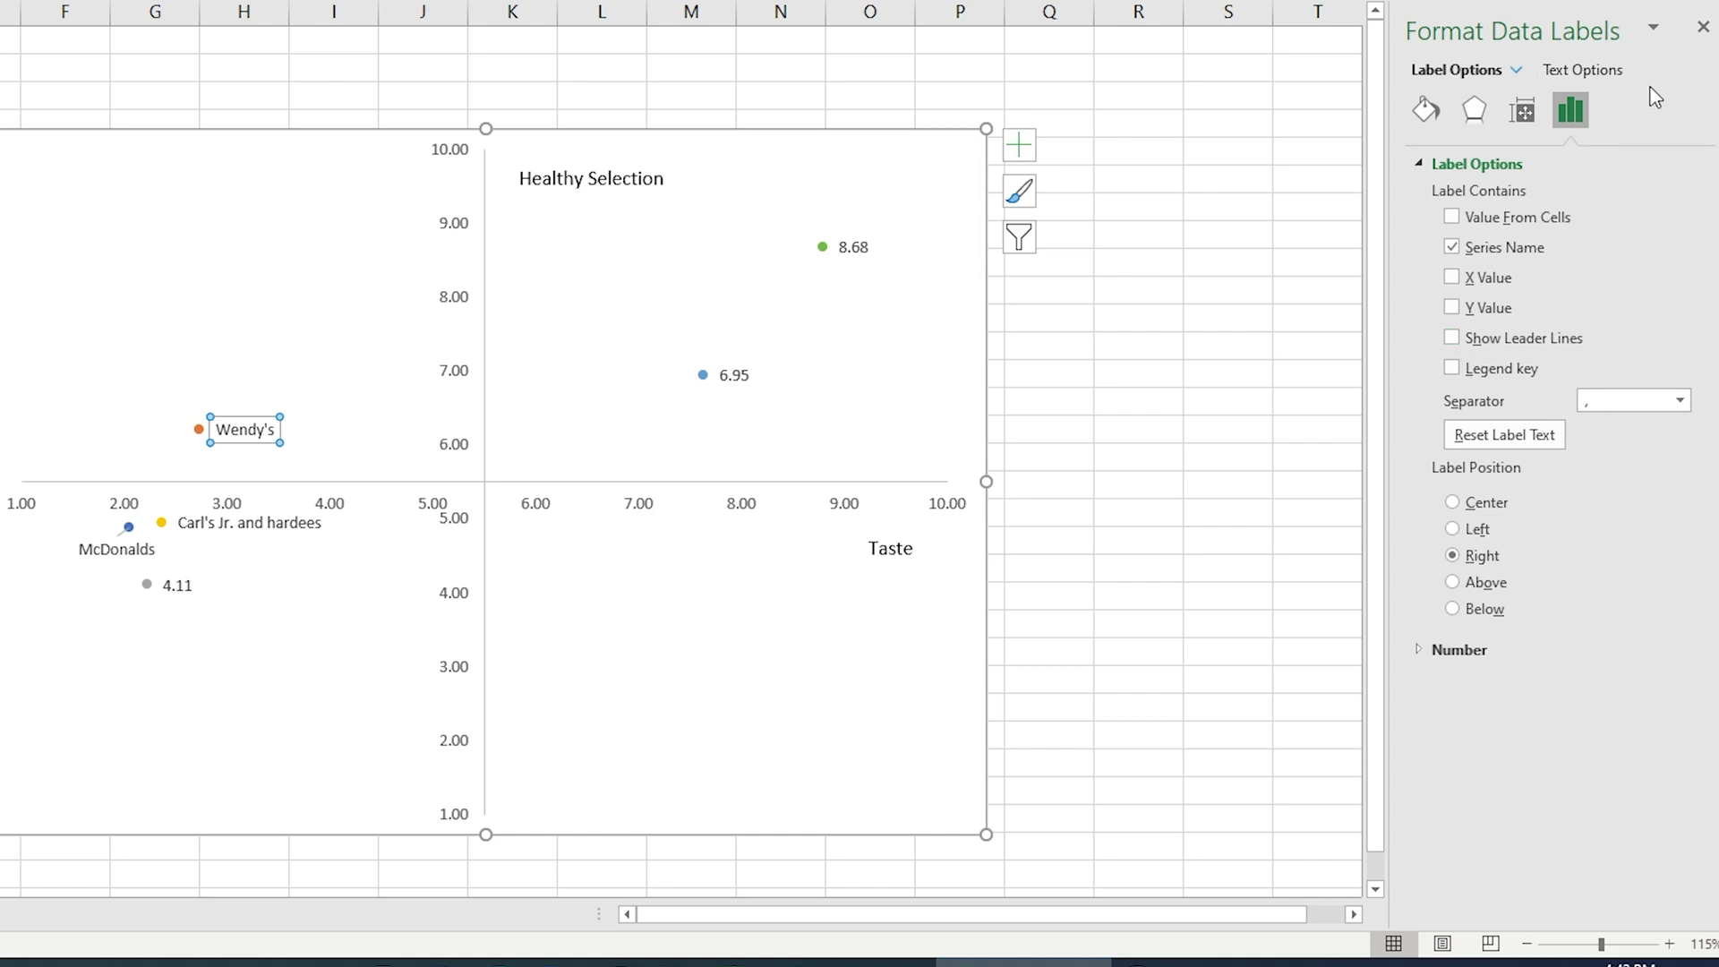
Make the green point's data label show only the series name, without the Y value or leader lines.
{"action": "left_click", "coordinate": [822, 248]}
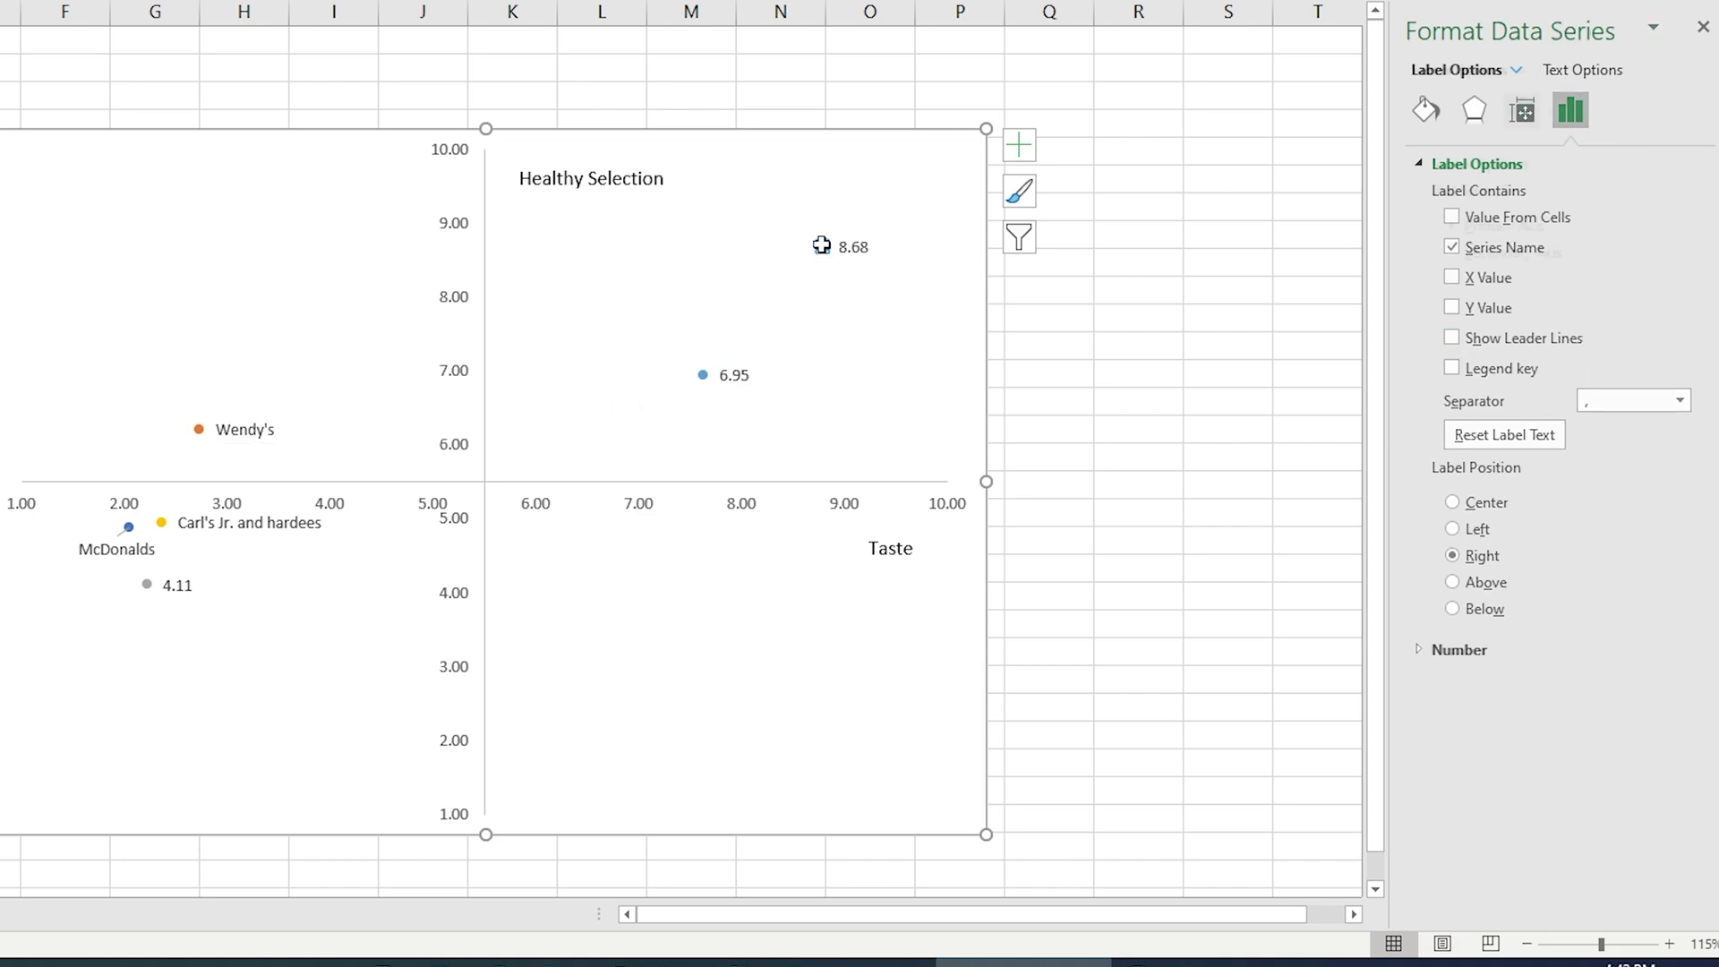
{"action": "left_click", "coordinate": [1020, 145]}
{"action": "left_click", "coordinate": [1206, 248]}
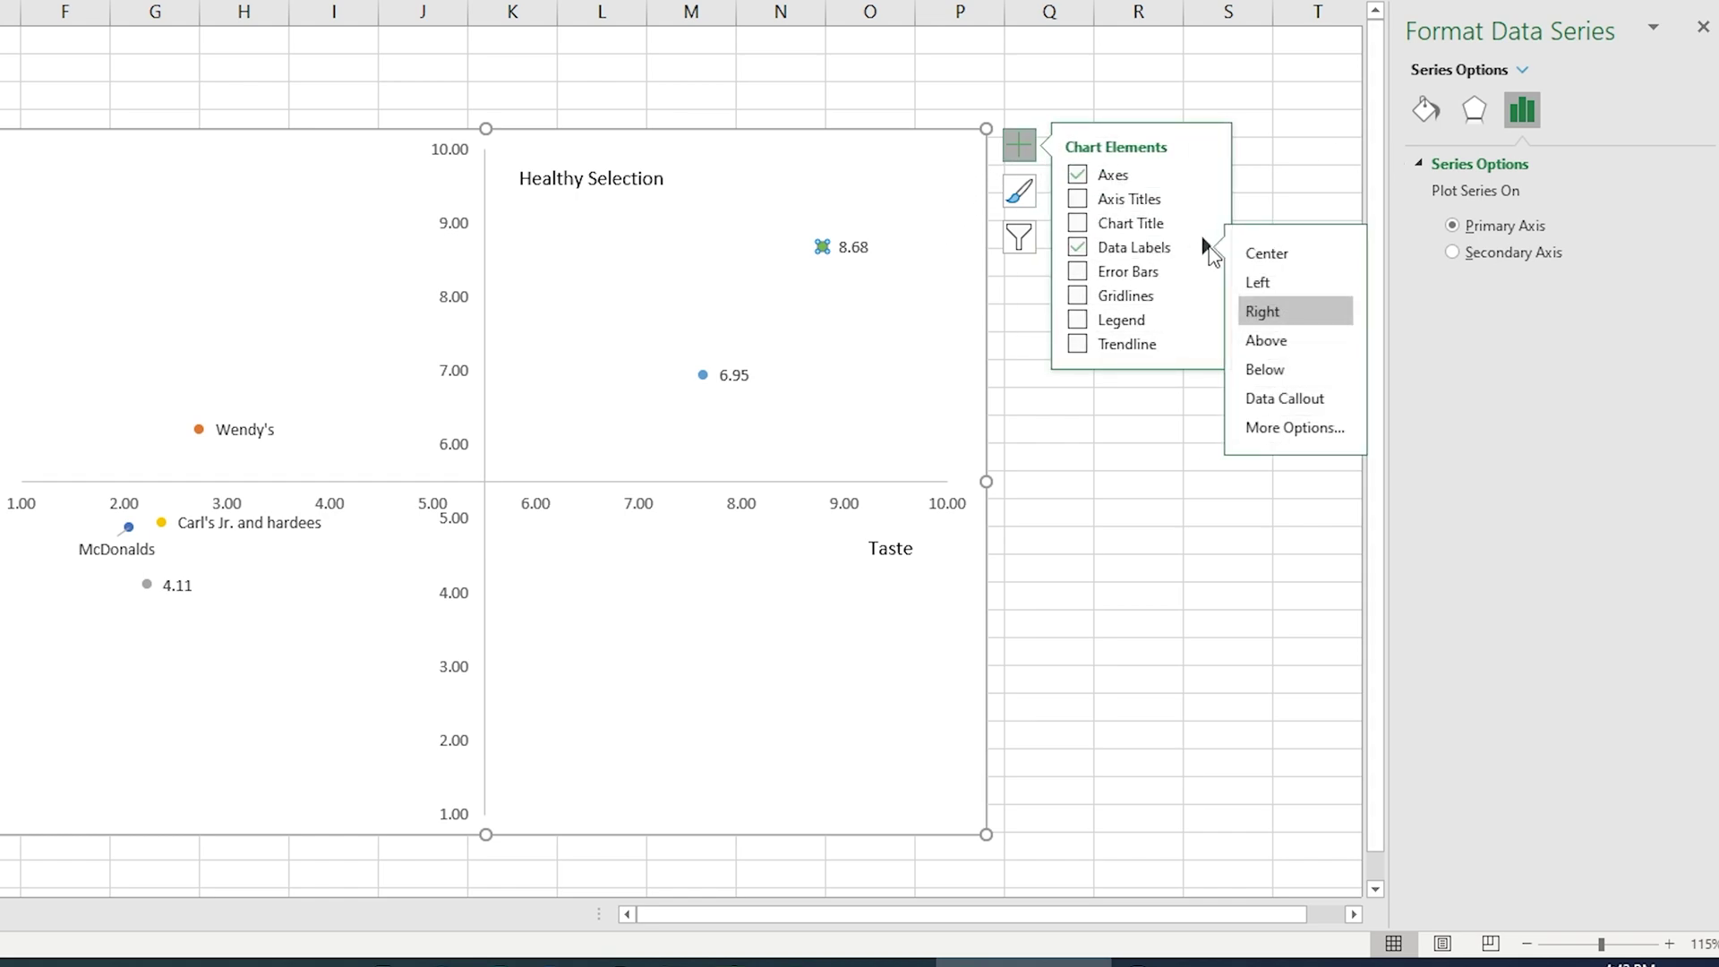
{"action": "left_click", "coordinate": [1271, 427]}
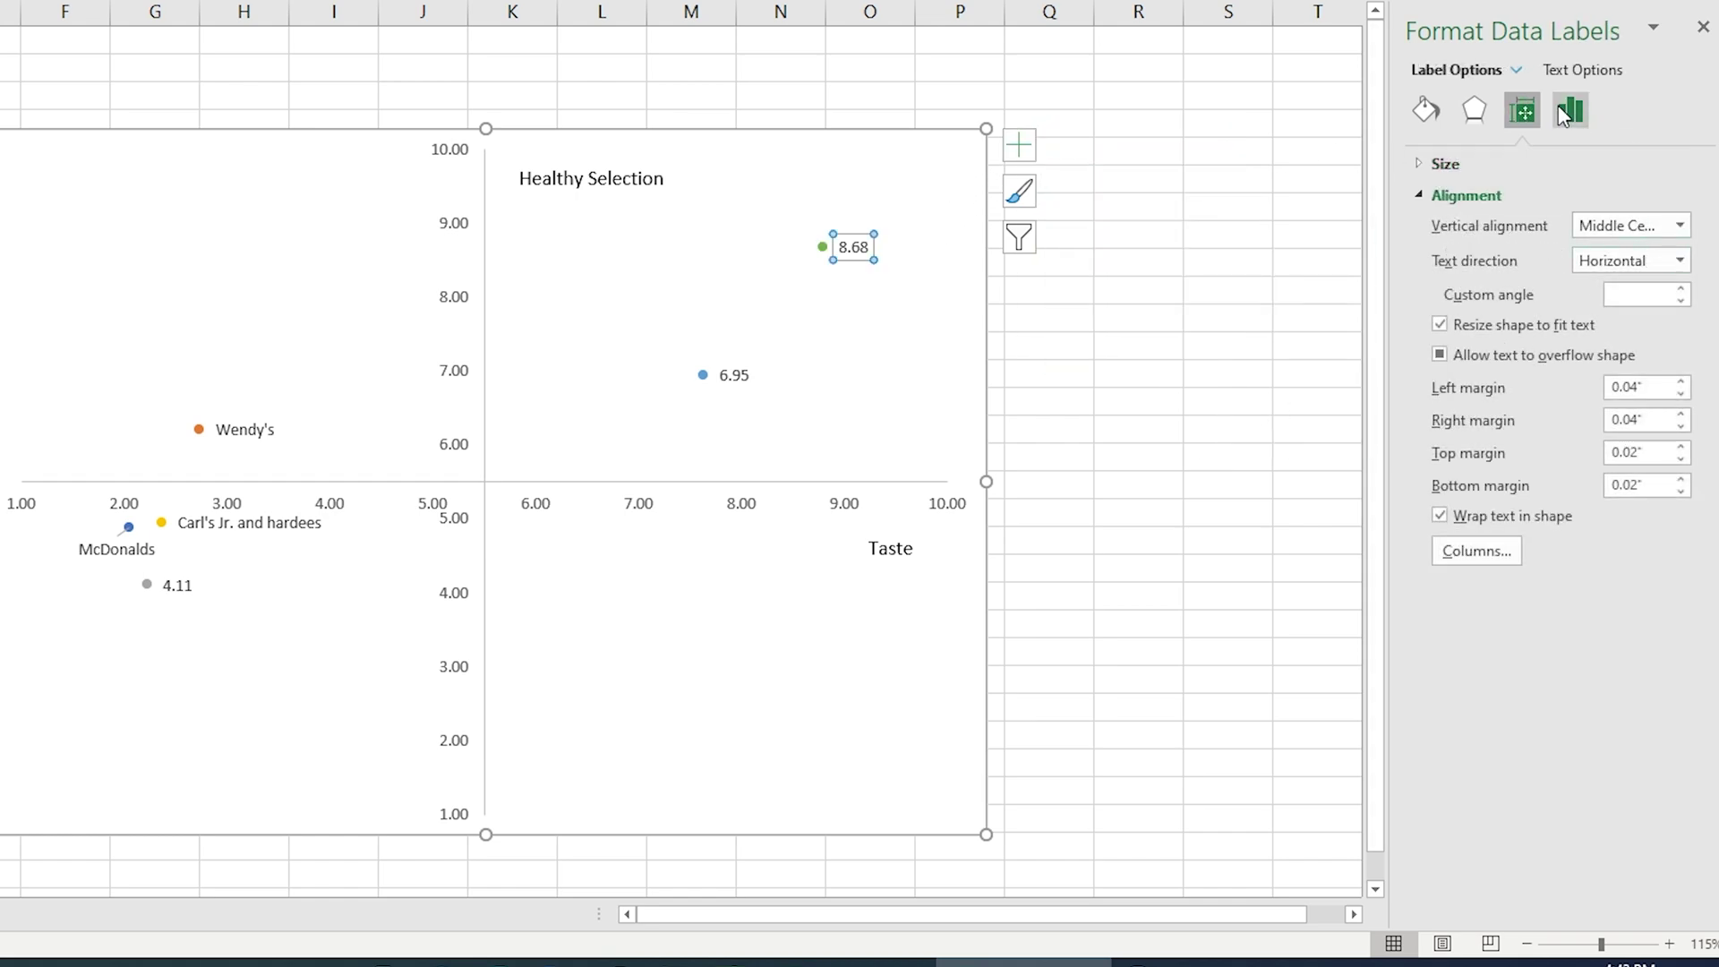
{"action": "left_click", "coordinate": [1561, 112]}
{"action": "left_click", "coordinate": [1465, 305]}
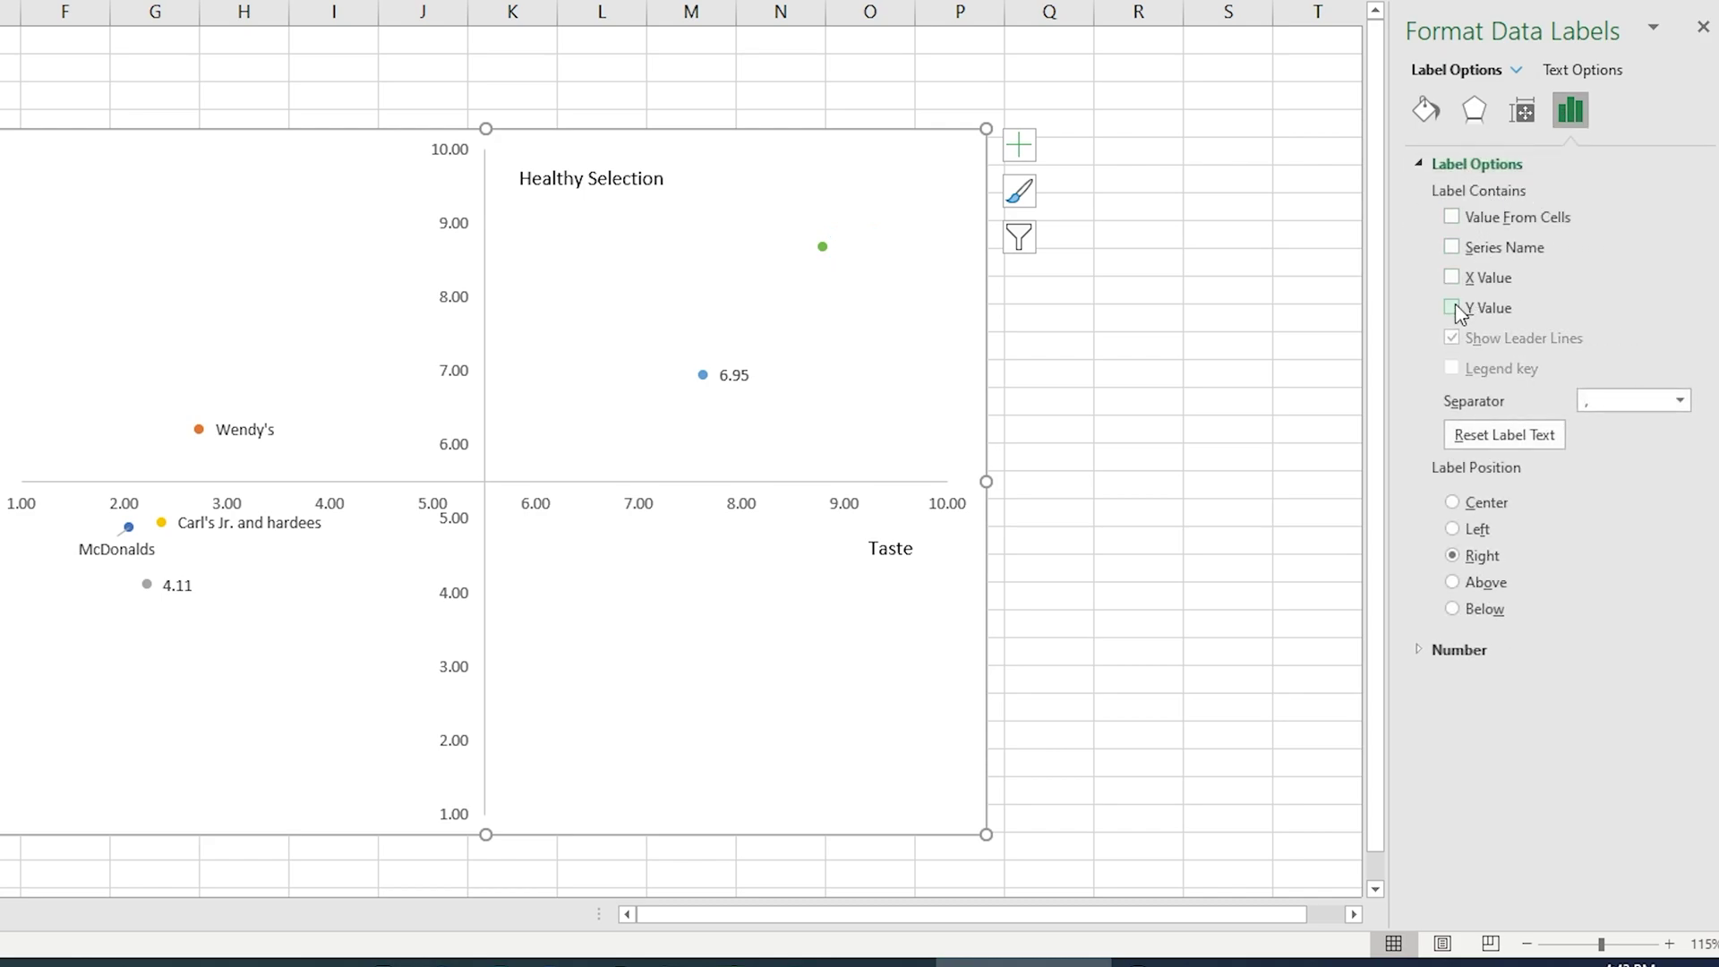
{"action": "left_click", "coordinate": [1452, 247]}
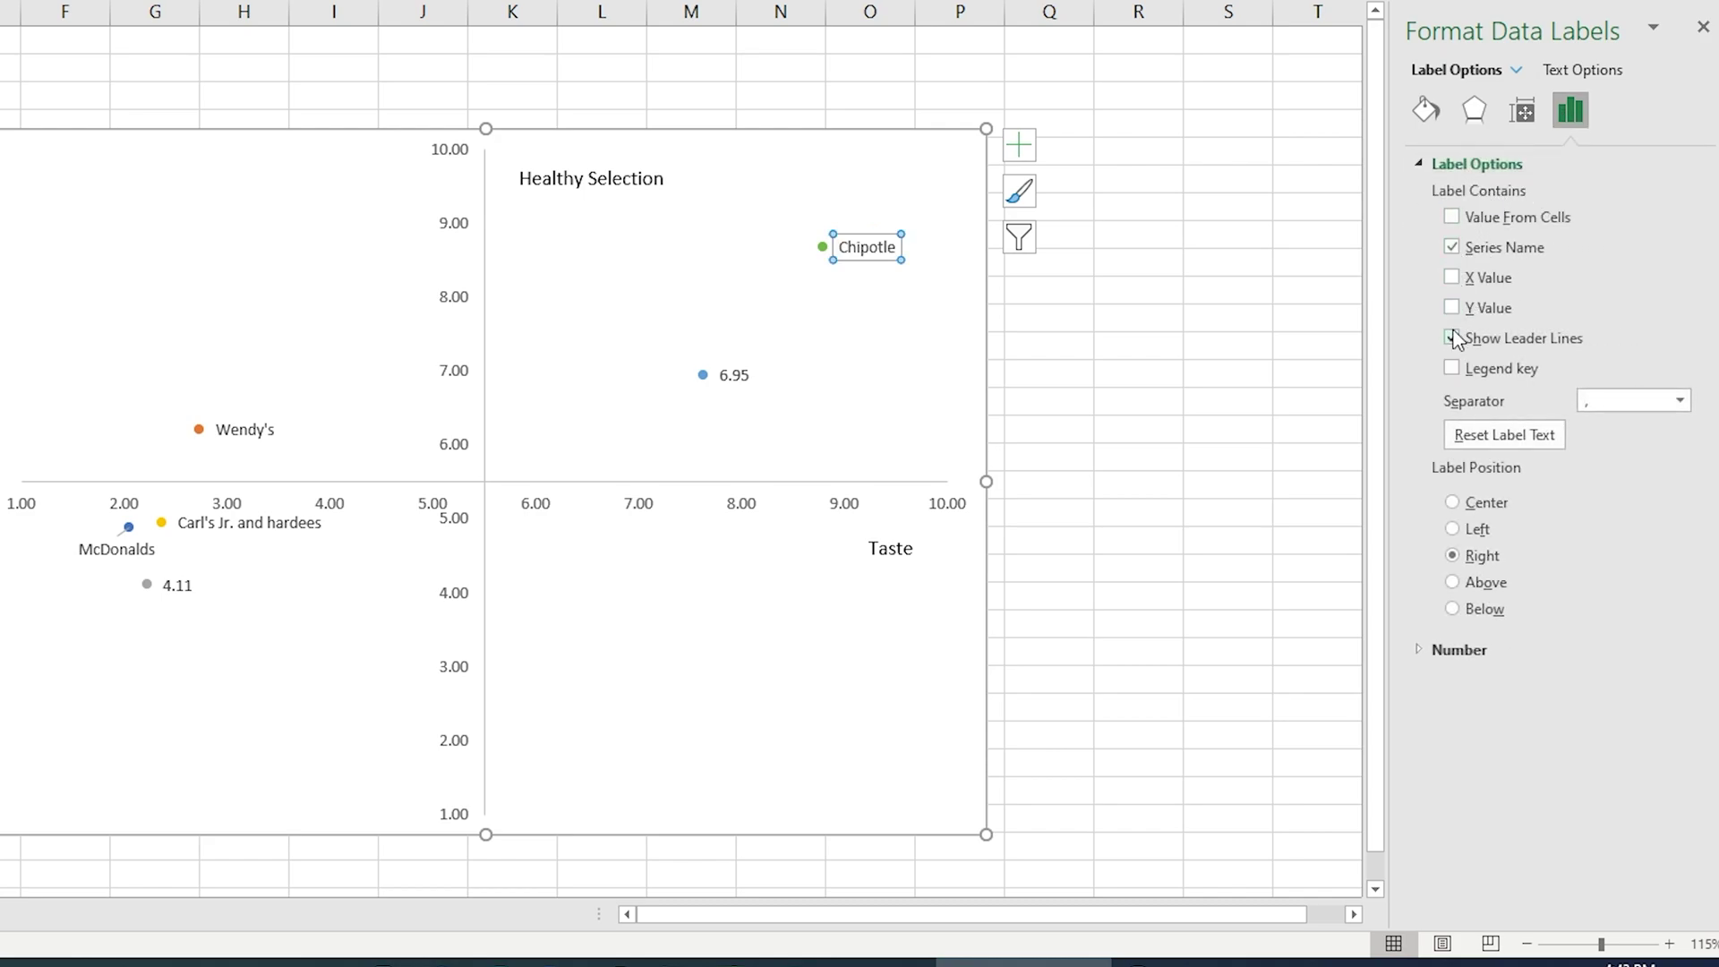
{"action": "left_click", "coordinate": [1452, 339]}
Replace the Y value with the series name in the light blue point's data label and turn off its leader lines.
{"action": "left_click", "coordinate": [703, 375]}
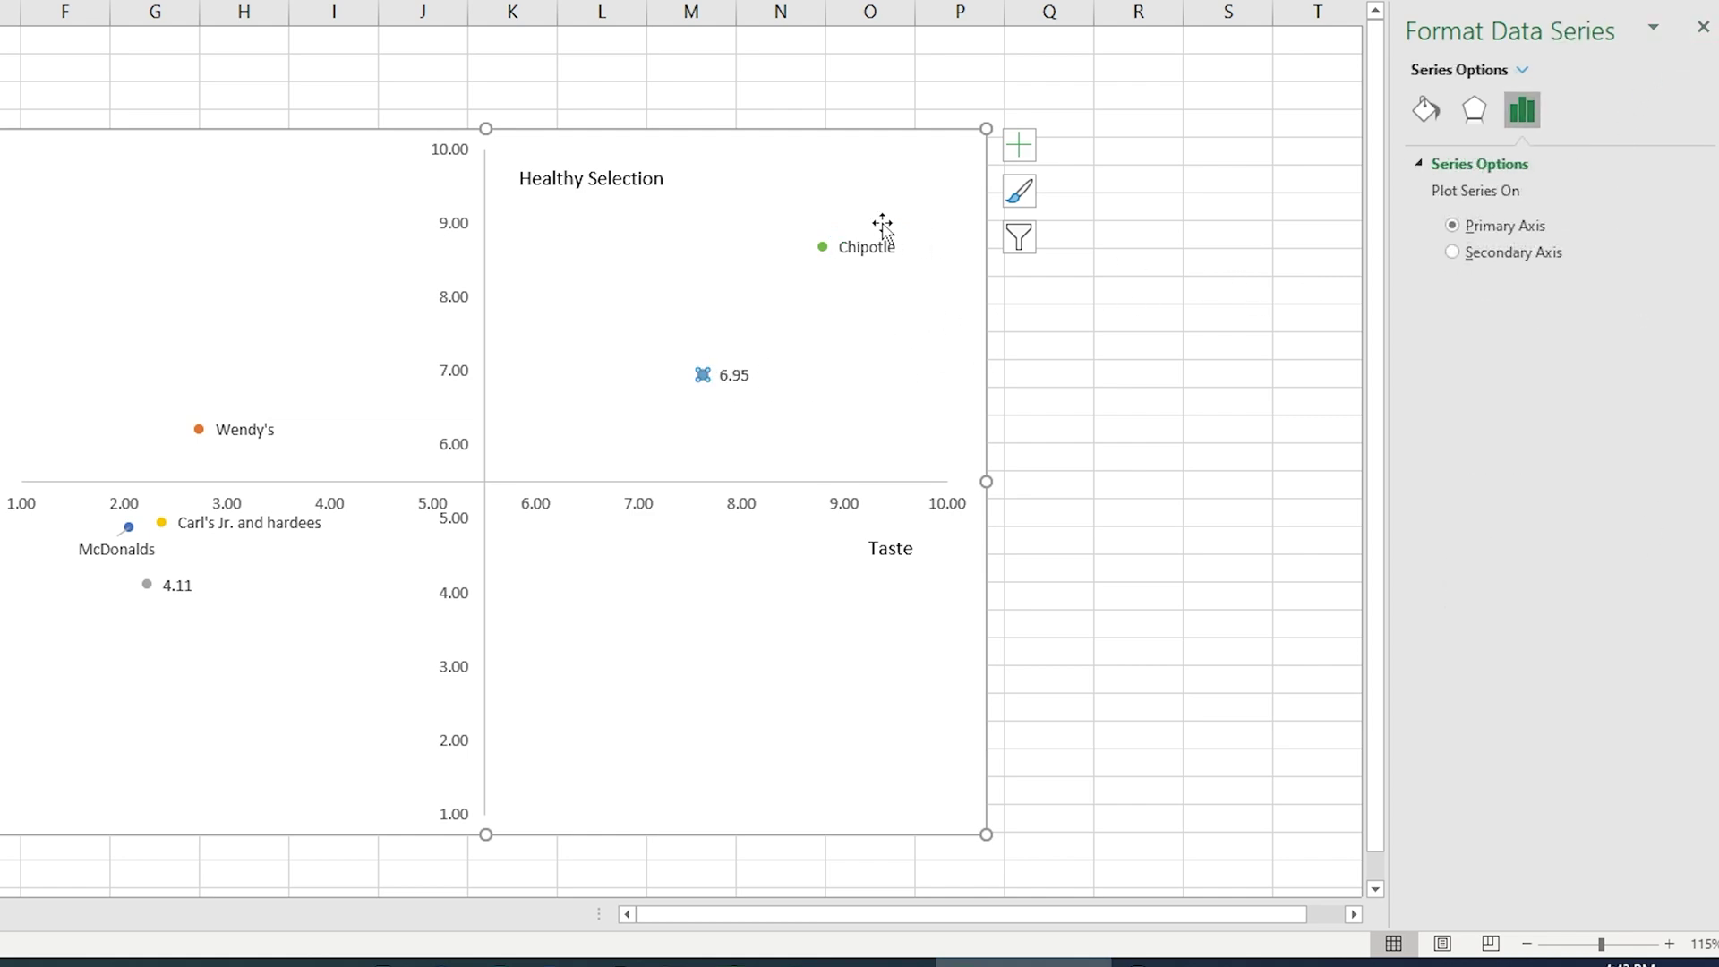
{"action": "left_click", "coordinate": [1020, 145]}
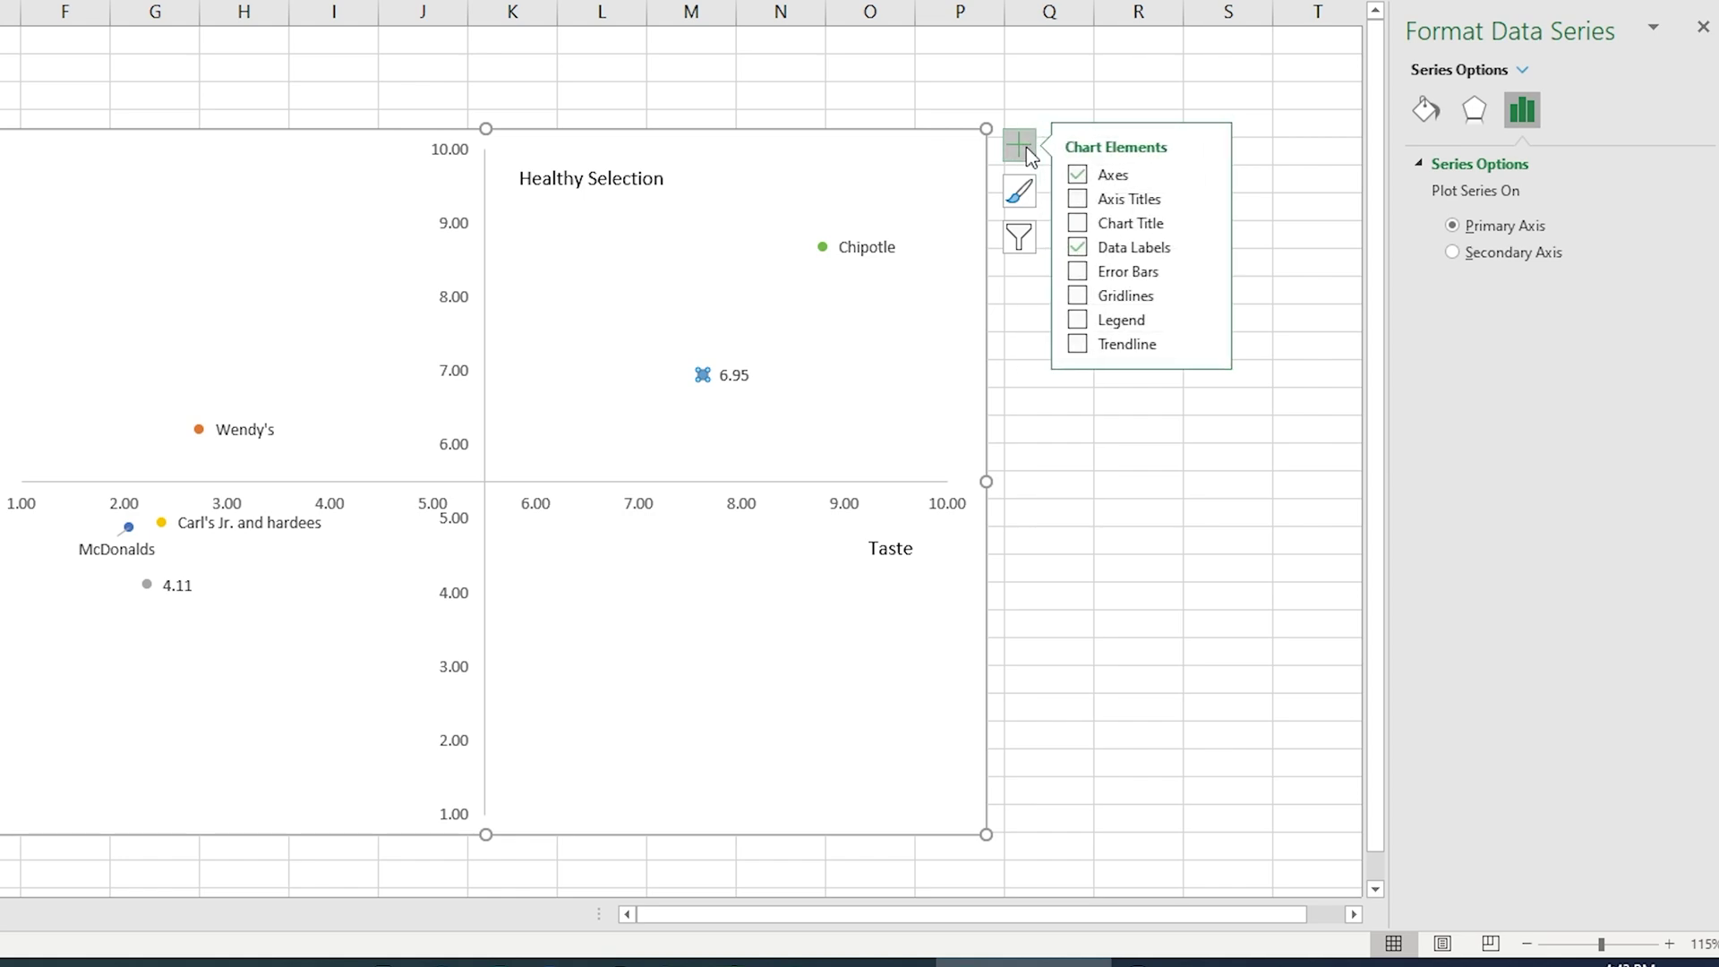
{"action": "left_click", "coordinate": [1206, 248]}
{"action": "left_click", "coordinate": [1285, 426]}
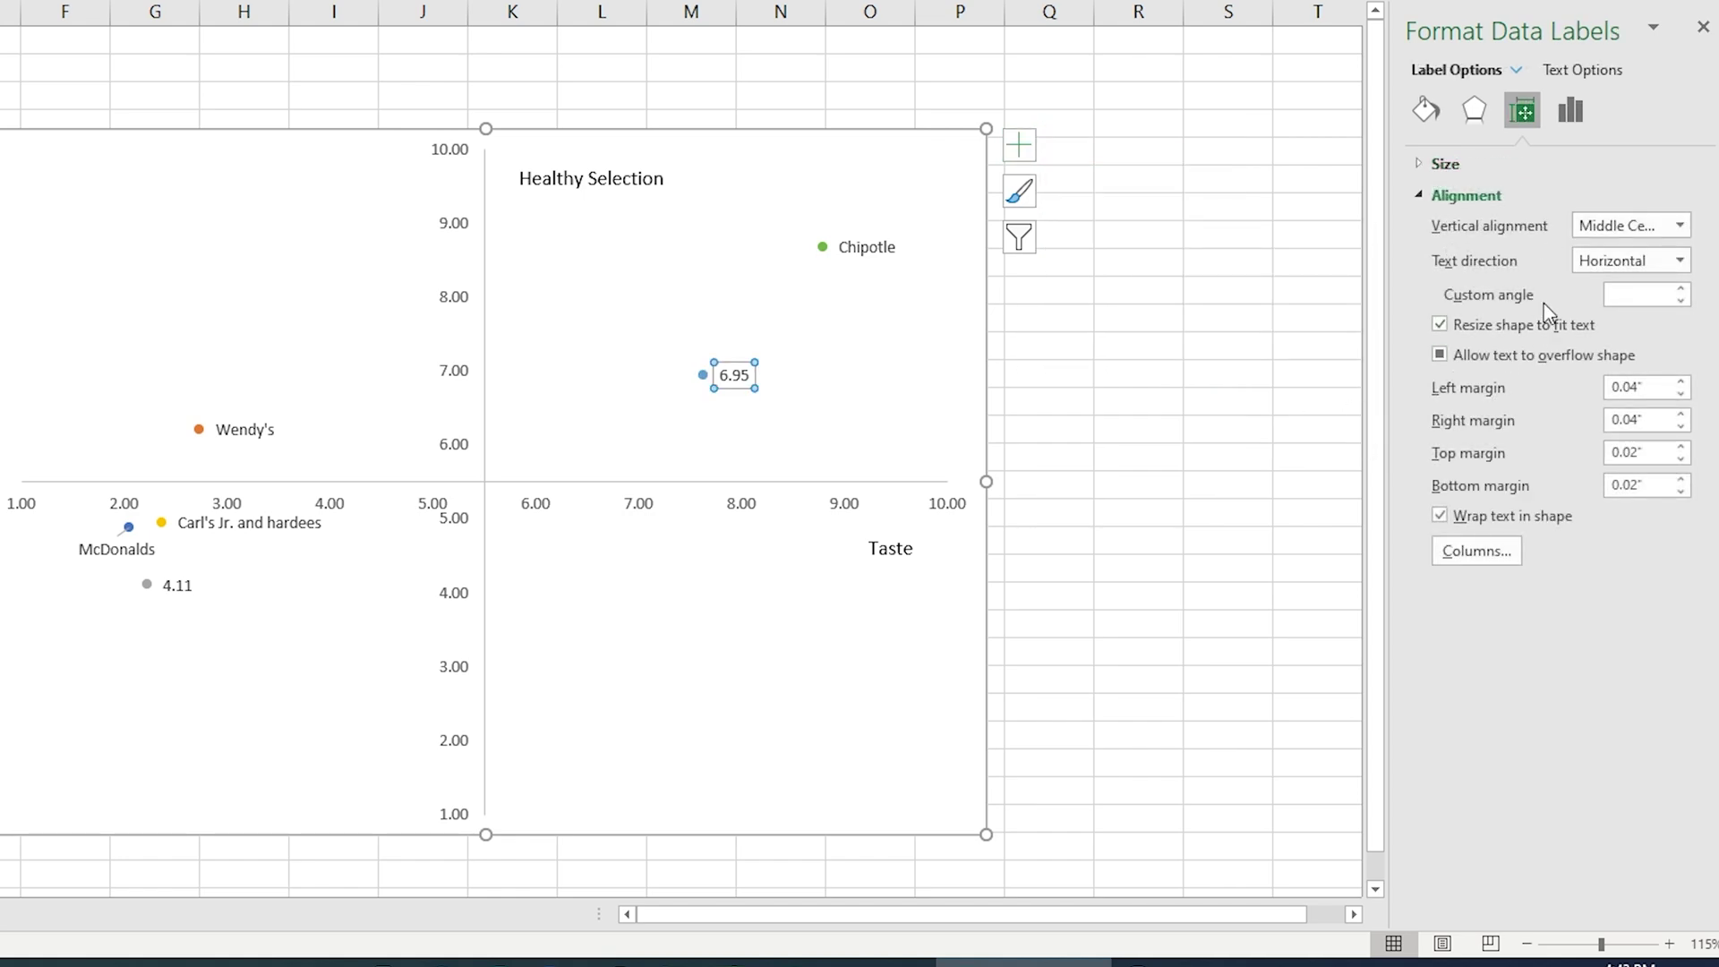
{"action": "left_click", "coordinate": [1570, 110]}
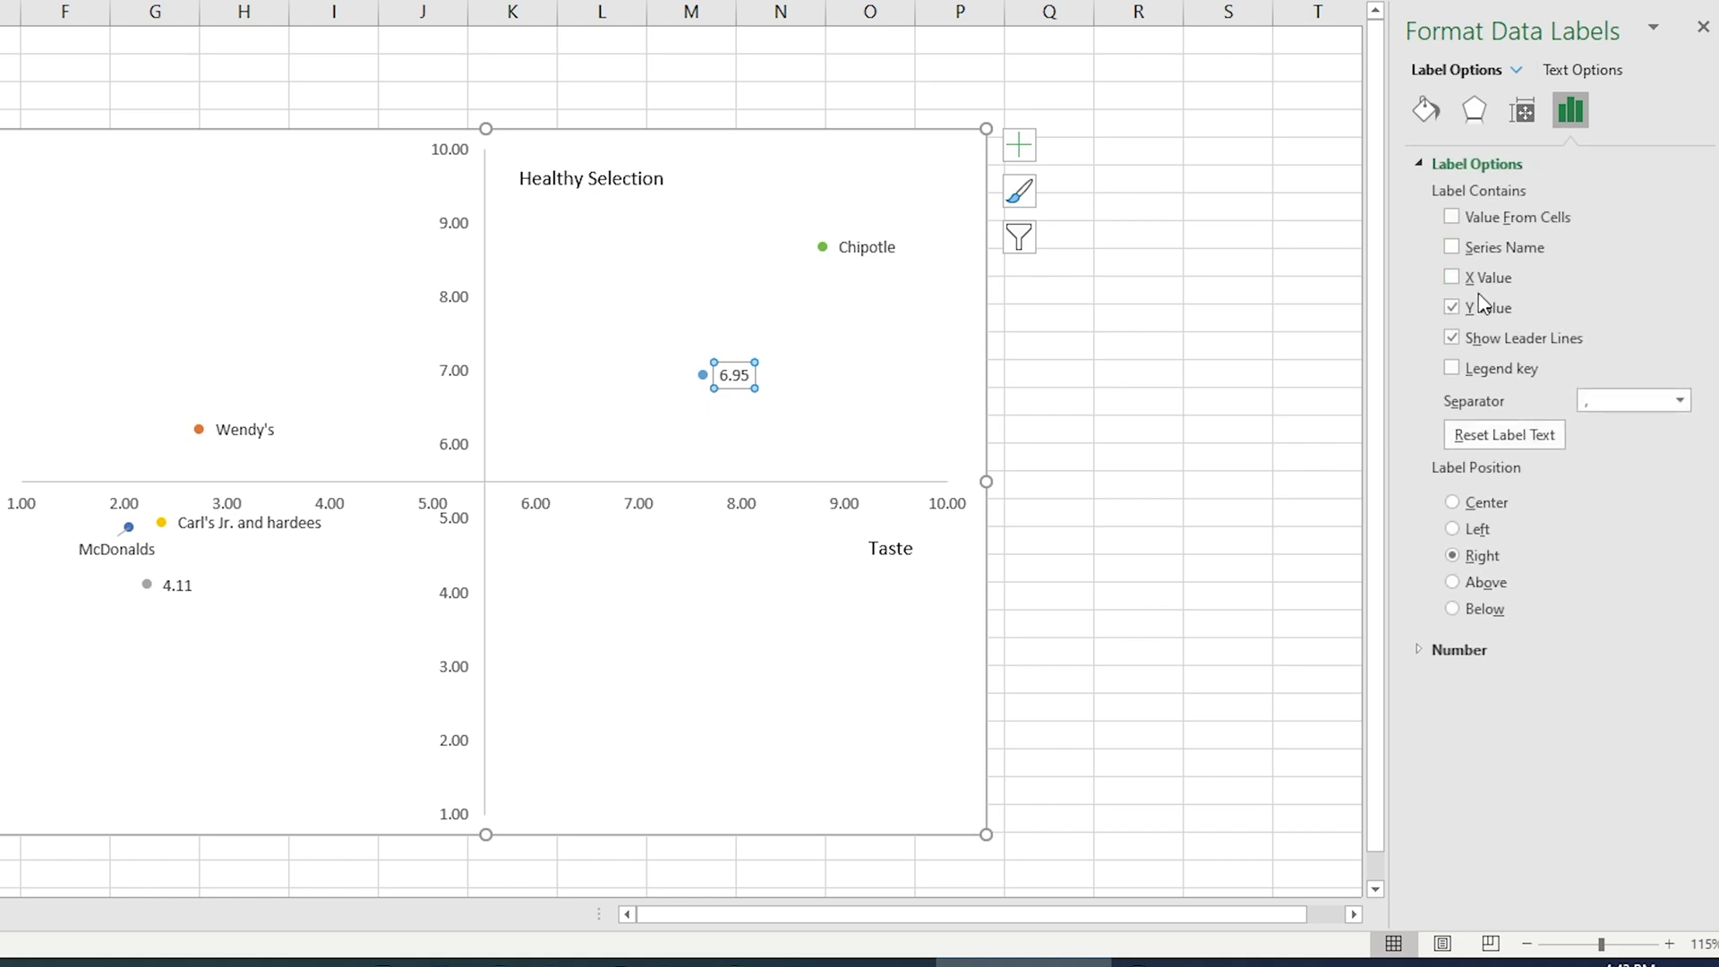
{"action": "left_click", "coordinate": [1452, 308]}
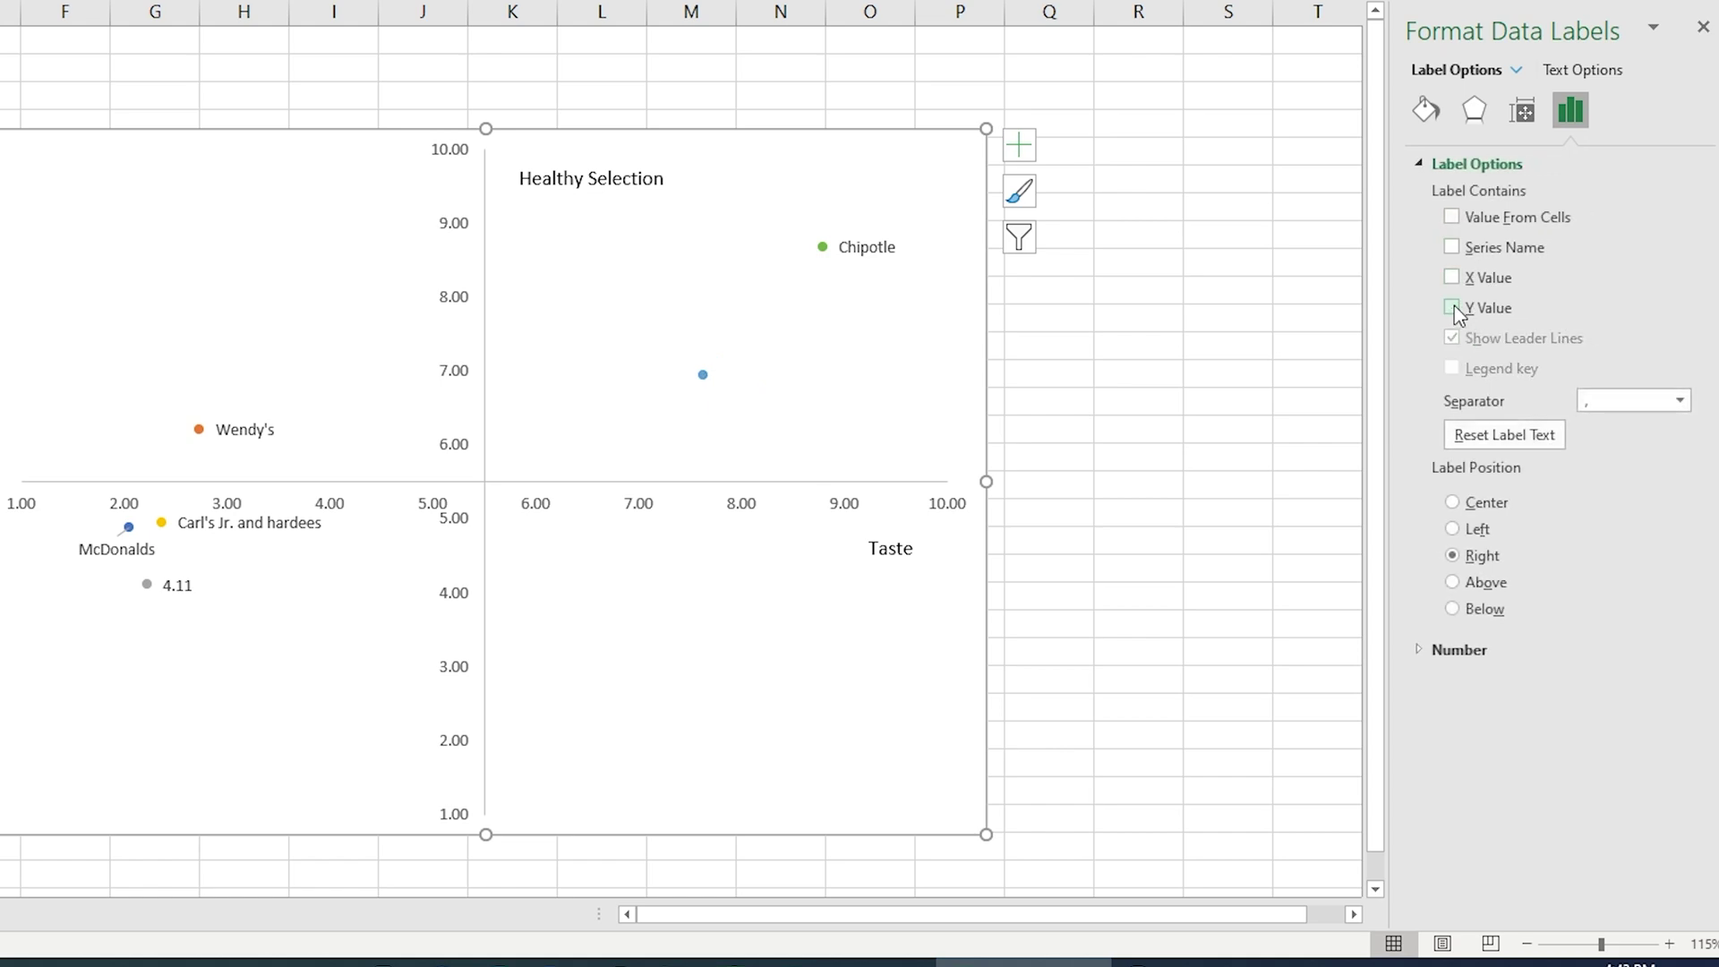
{"action": "left_click", "coordinate": [1452, 247]}
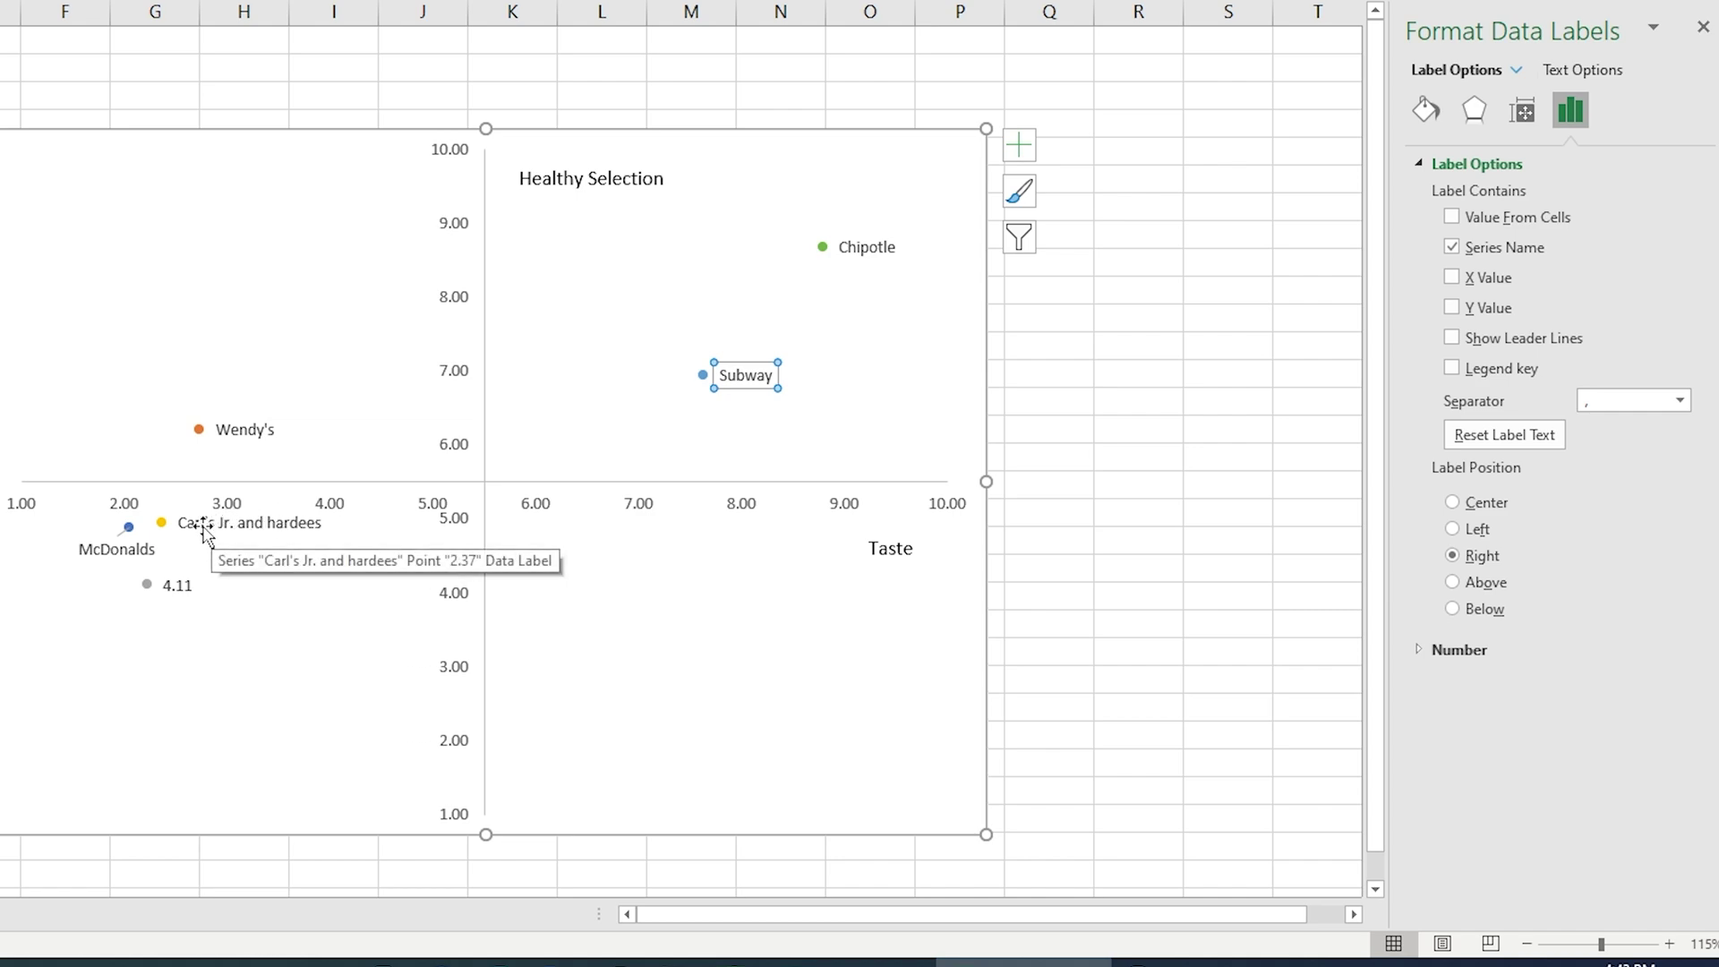
Replace the Y value with the series name in the gray point's data label and turn off its leader lines.
{"action": "left_click", "coordinate": [146, 584]}
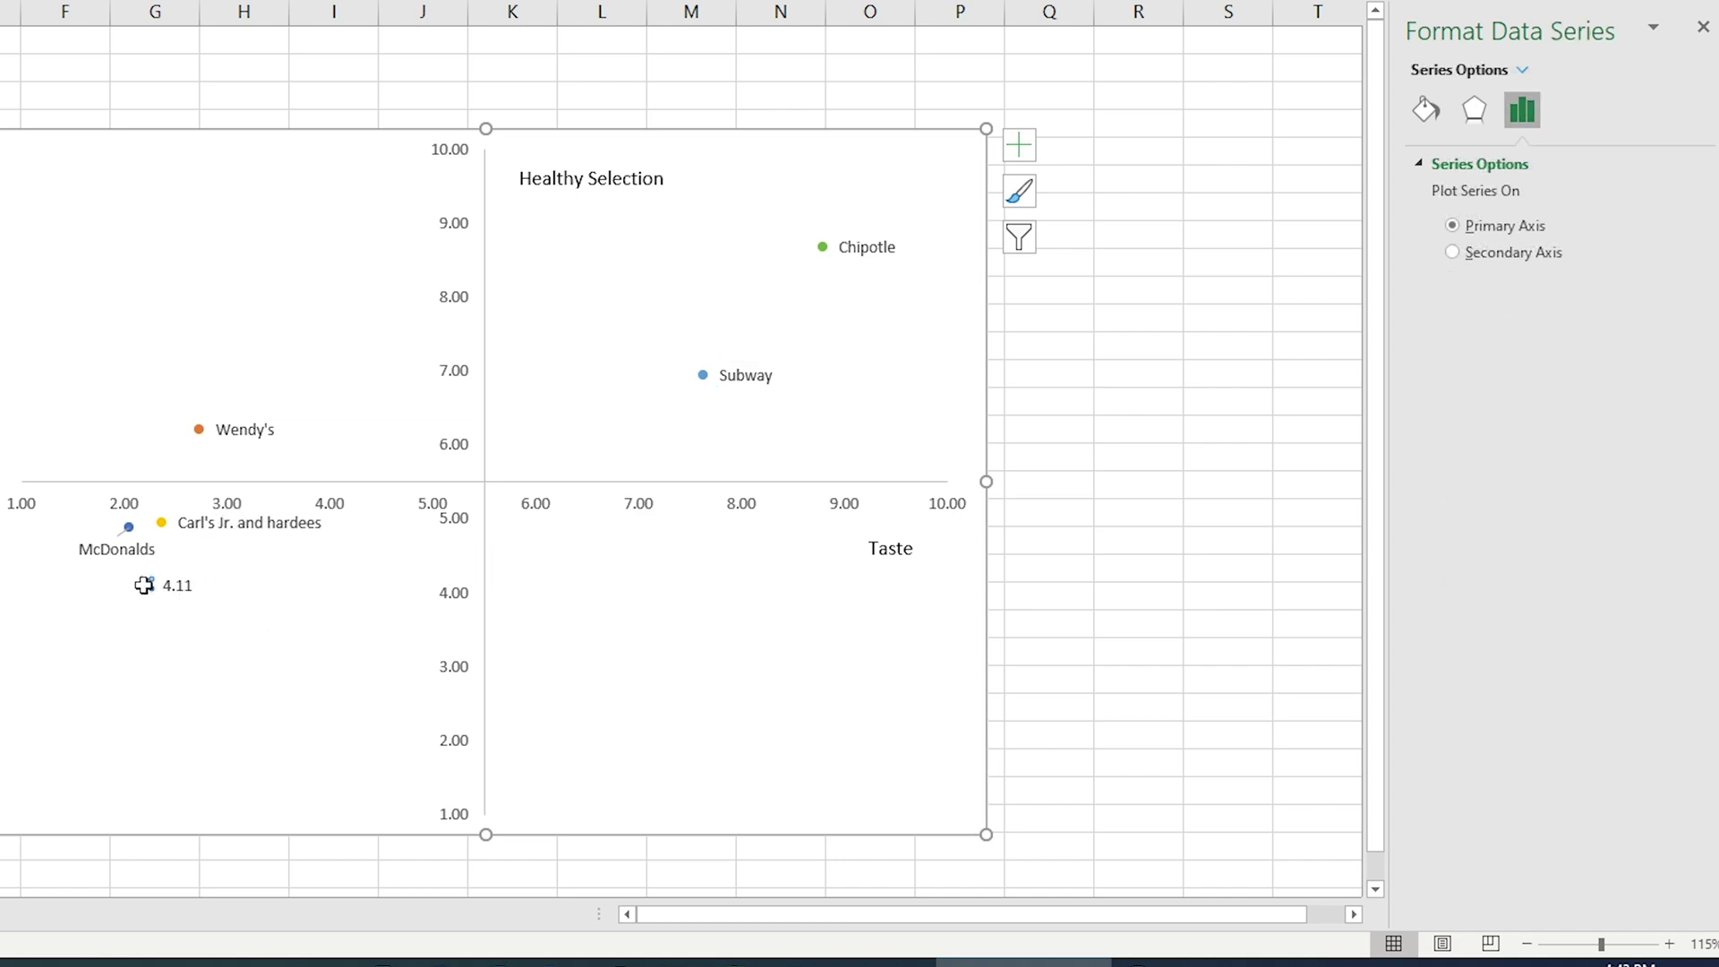
{"action": "left_click", "coordinate": [1018, 144]}
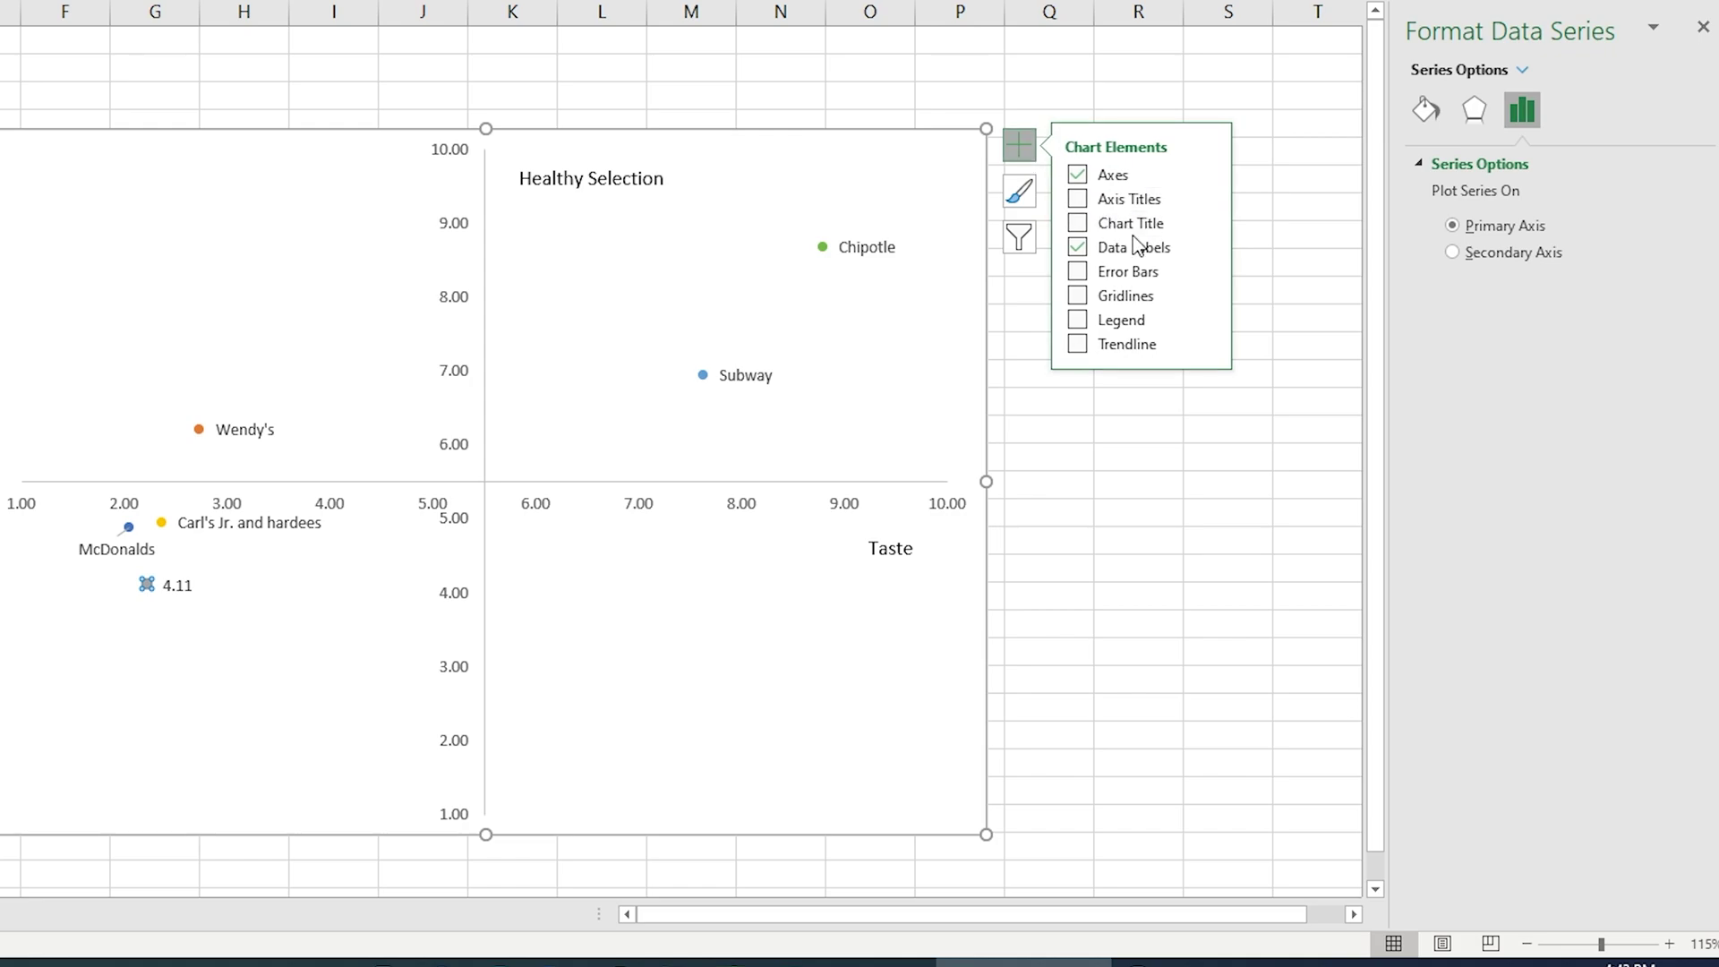
{"action": "left_click", "coordinate": [1205, 247]}
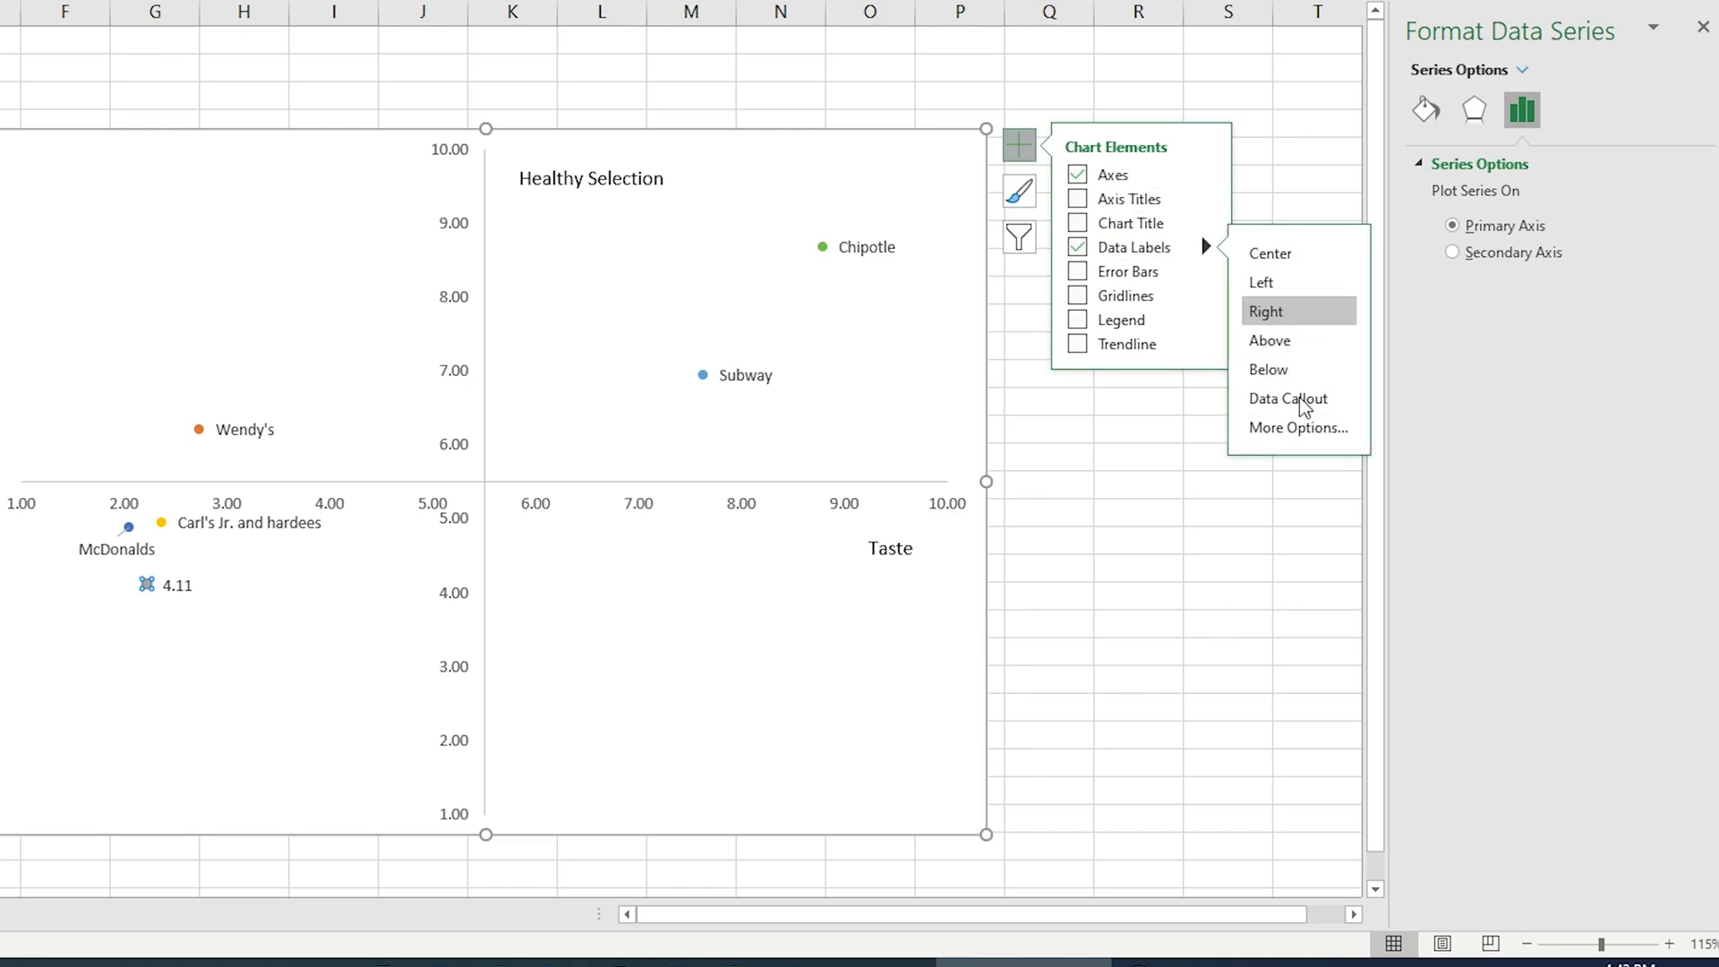
{"action": "left_click", "coordinate": [1302, 428]}
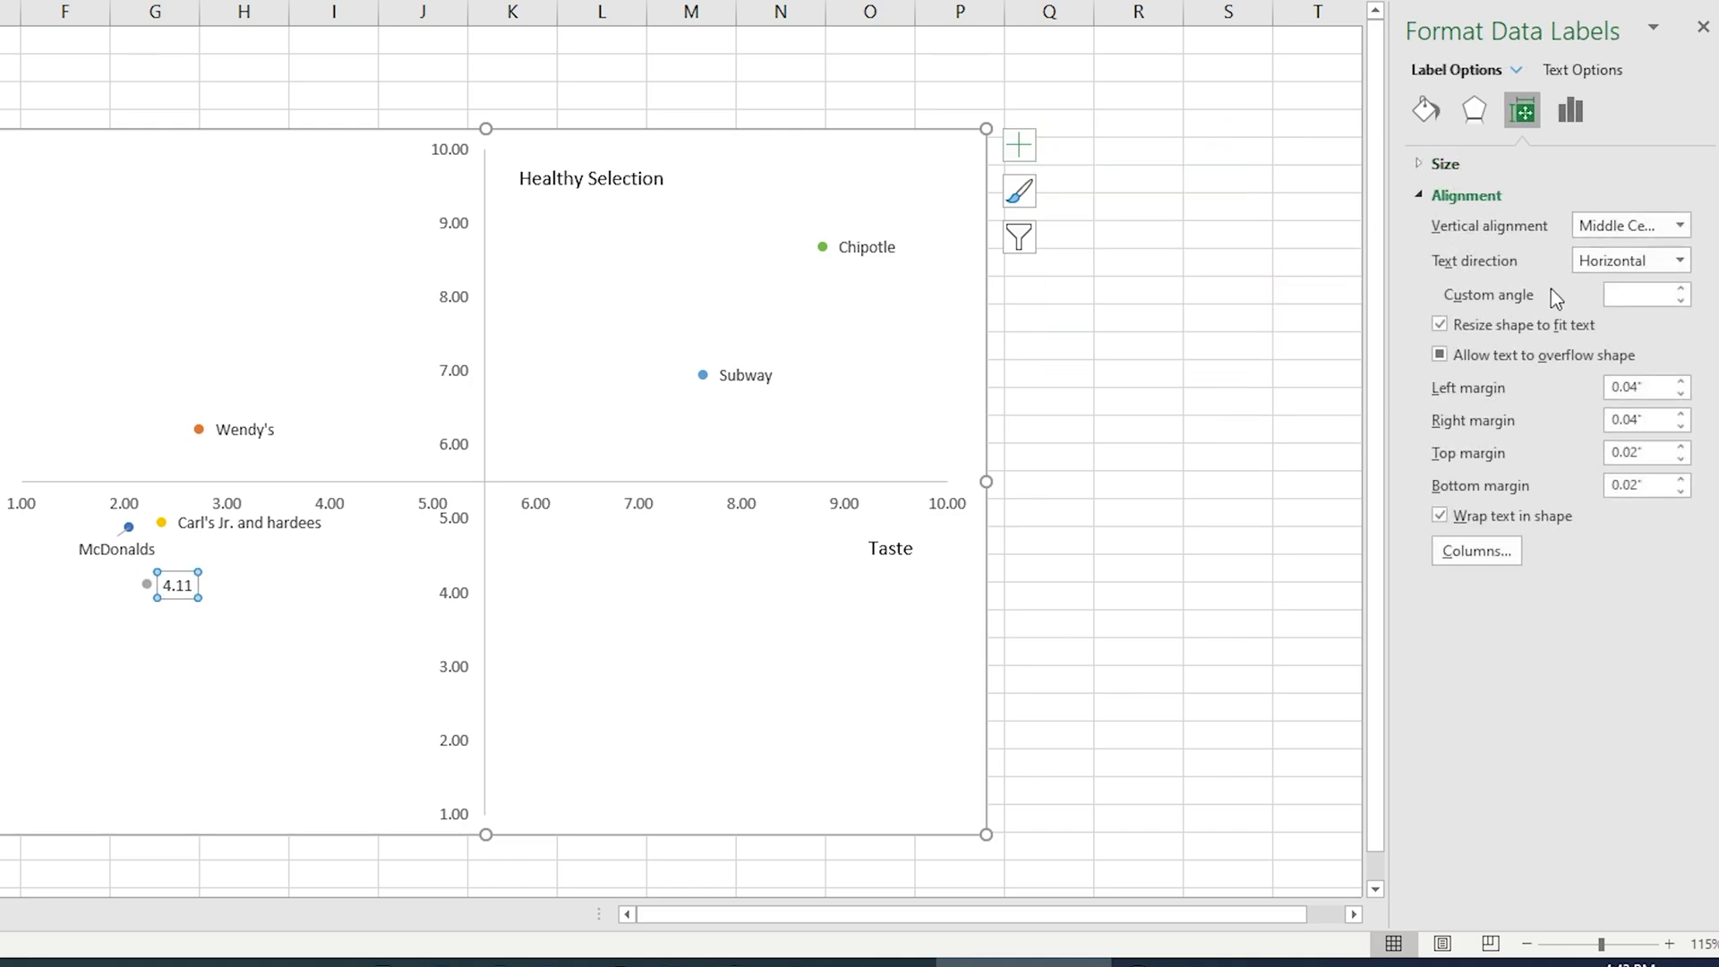
{"action": "left_click", "coordinate": [1570, 110]}
{"action": "left_click", "coordinate": [1451, 307]}
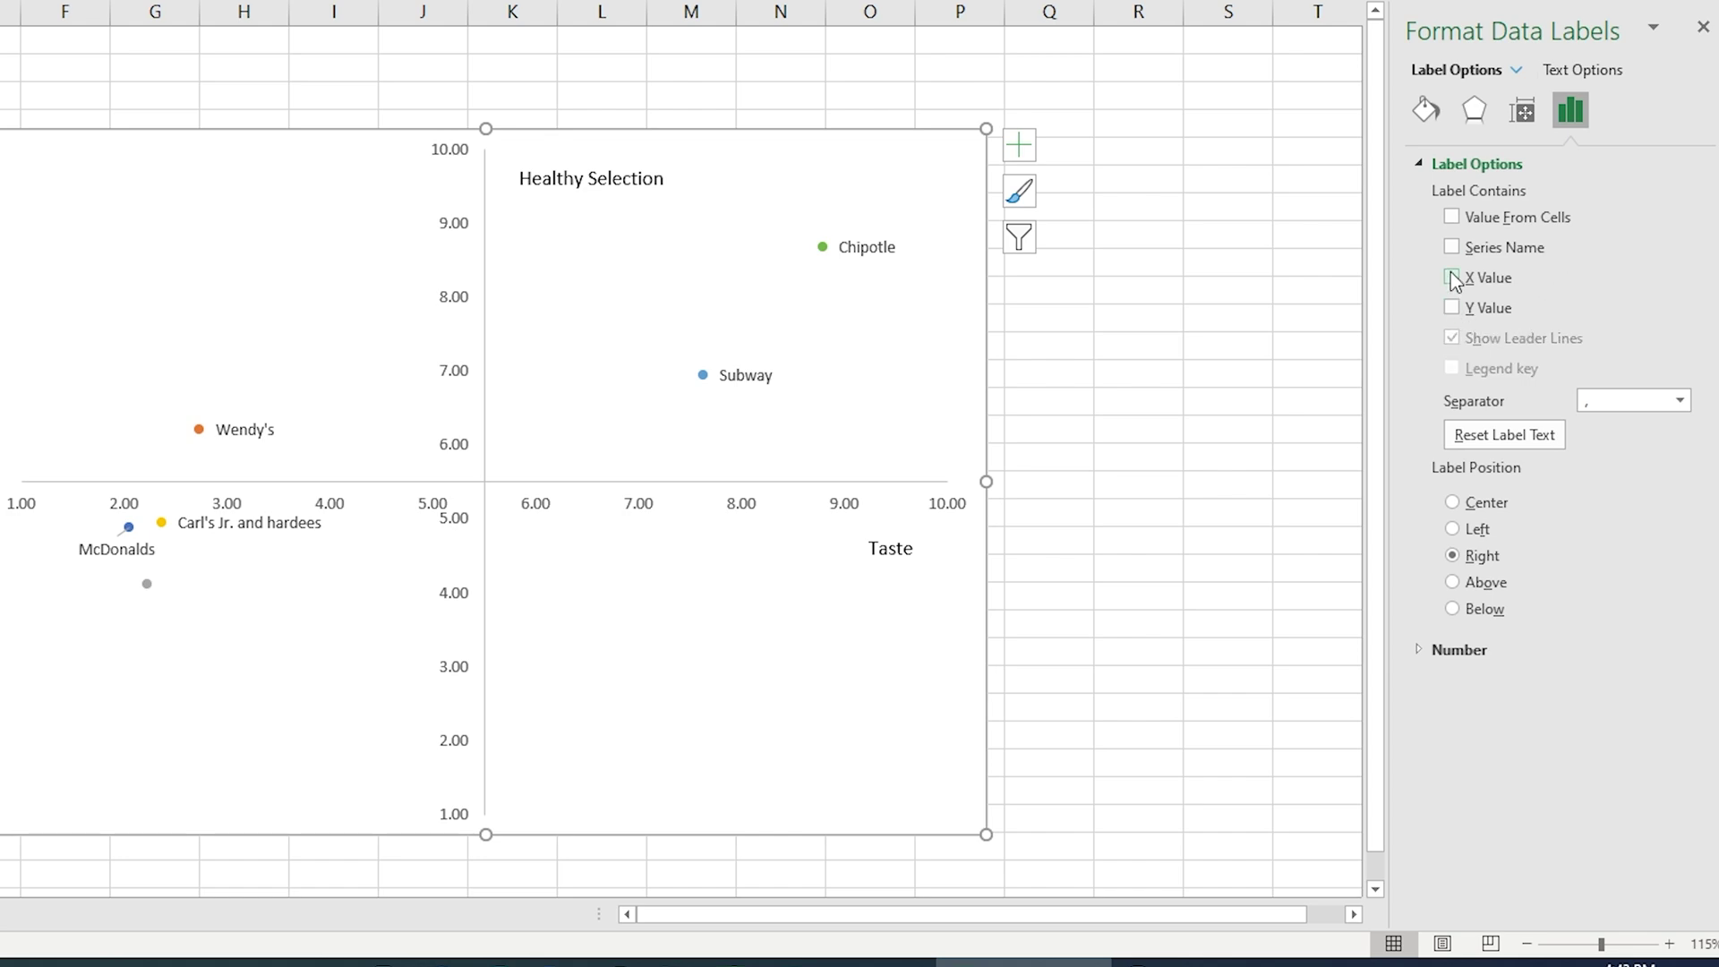
{"action": "left_click", "coordinate": [1457, 247]}
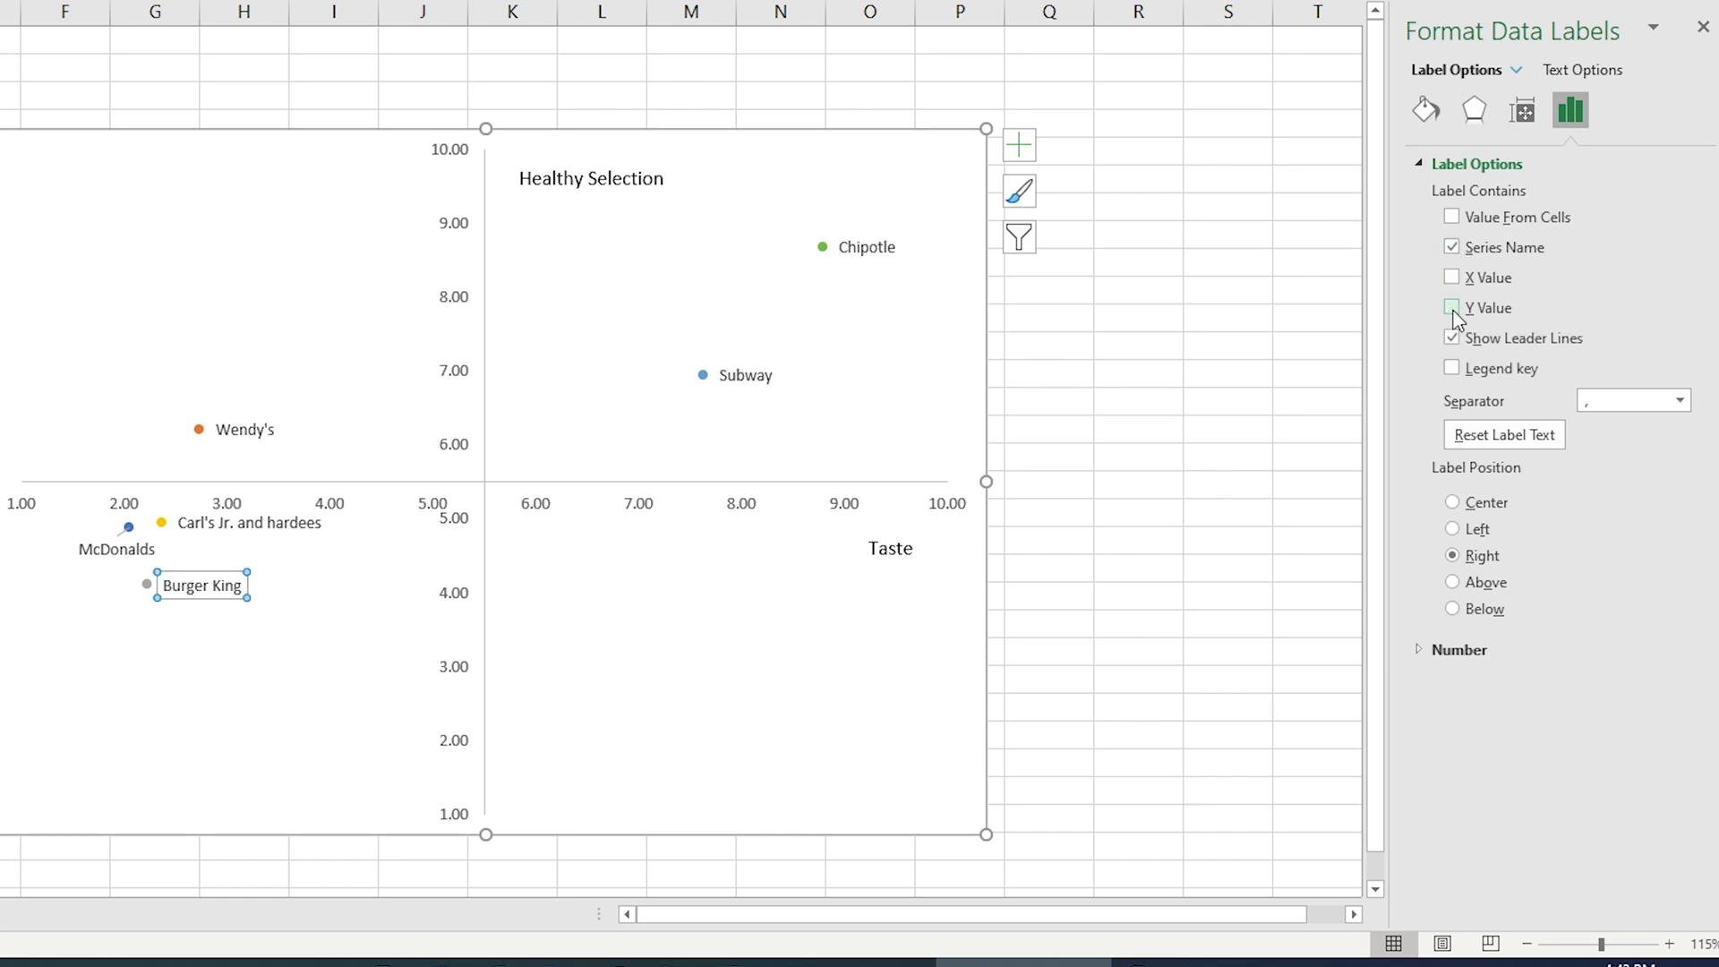
{"action": "left_click", "coordinate": [1456, 339]}
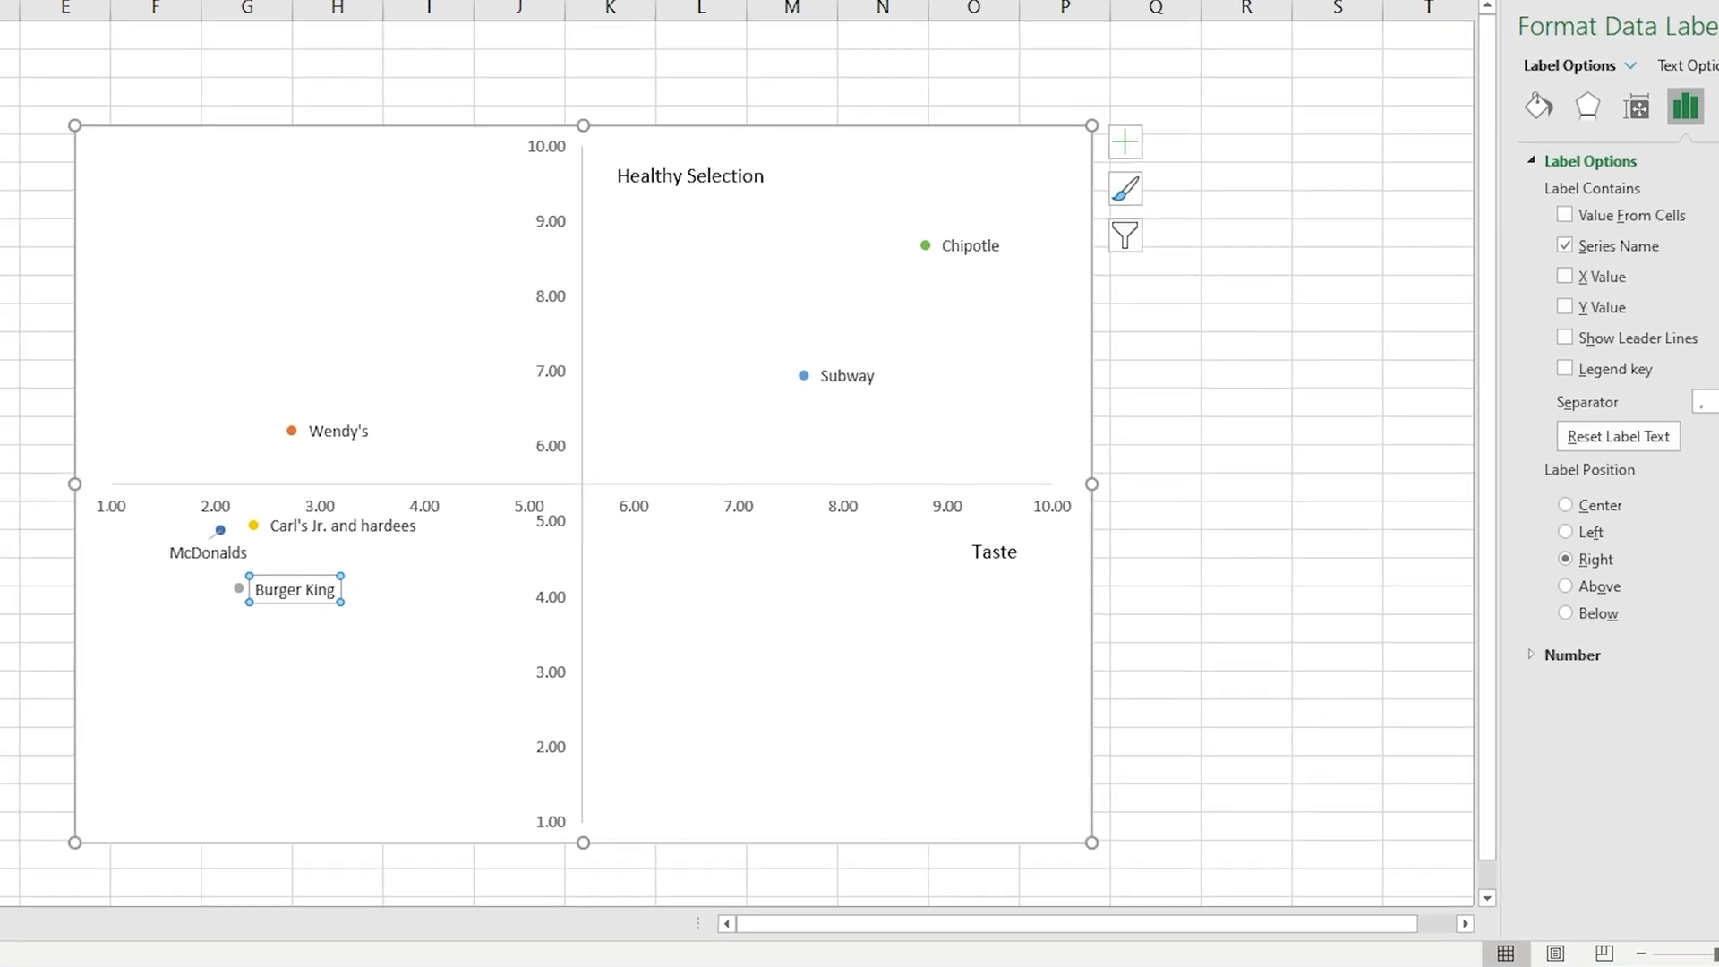
{"action": "left_click", "coordinate": [1702, 31]}
Move the Carl's Jr. and hardees label slightly down and right of its point, and the McDonalds label further left.
{"action": "left_click", "coordinate": [904, 551]}
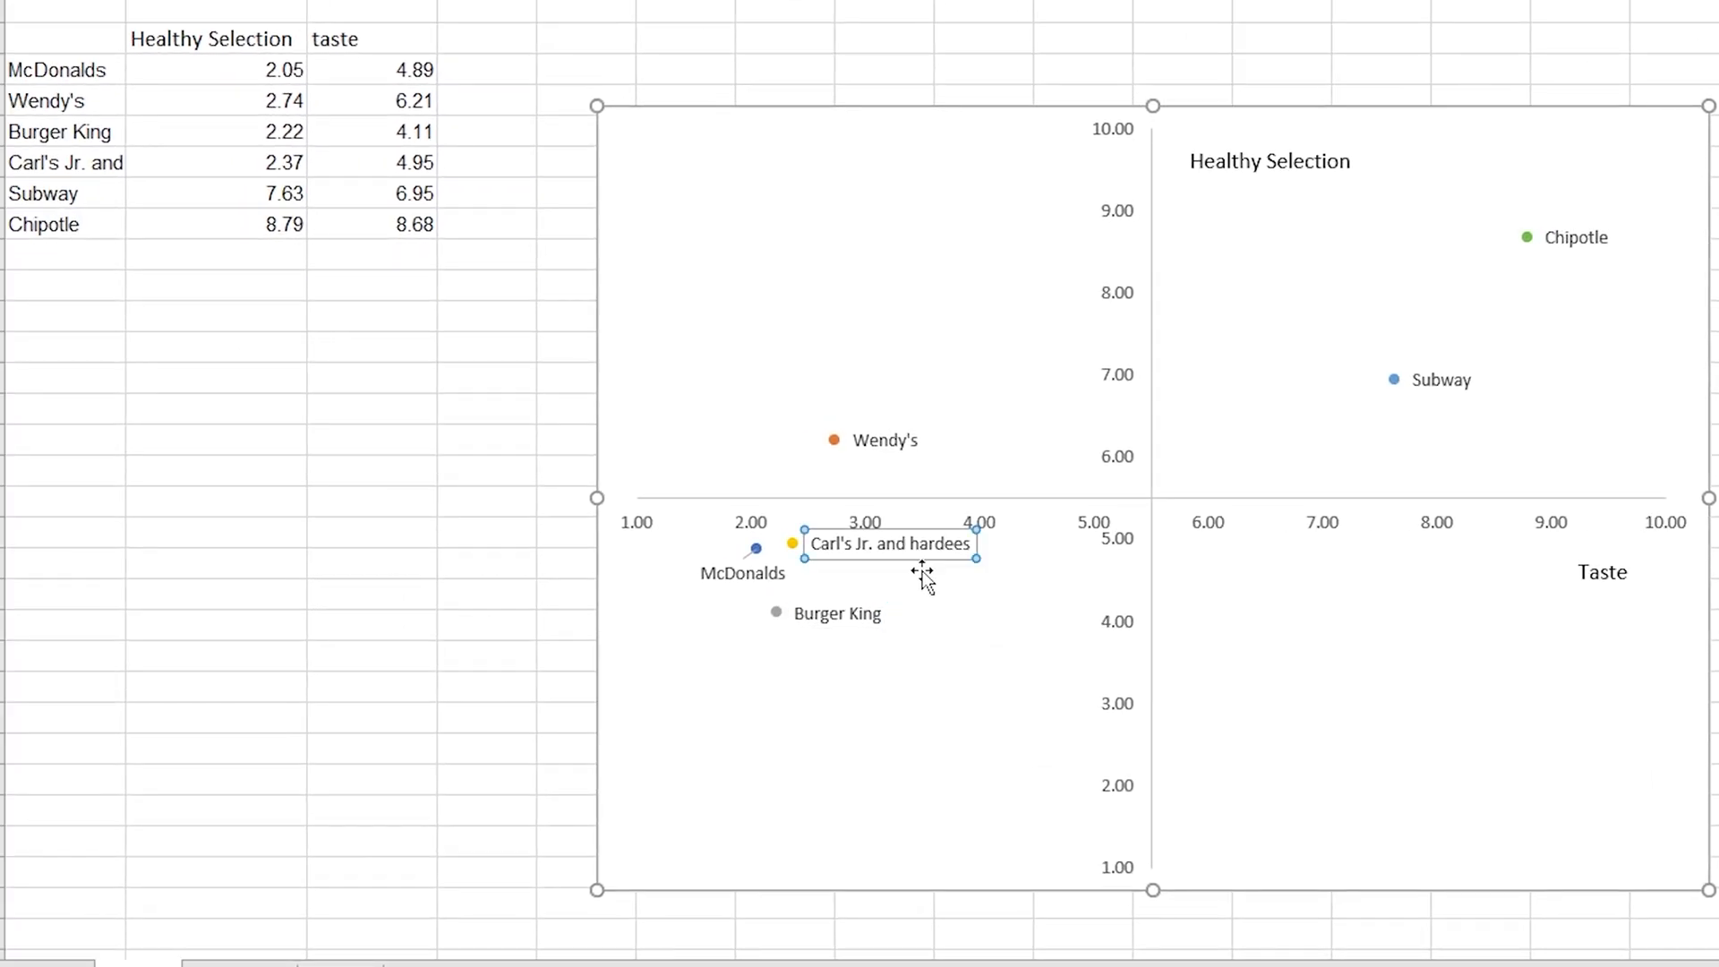
{"action": "left_click_drag", "start_coordinate": [922, 547], "coordinate": [935, 560]}
{"action": "left_click", "coordinate": [761, 574]}
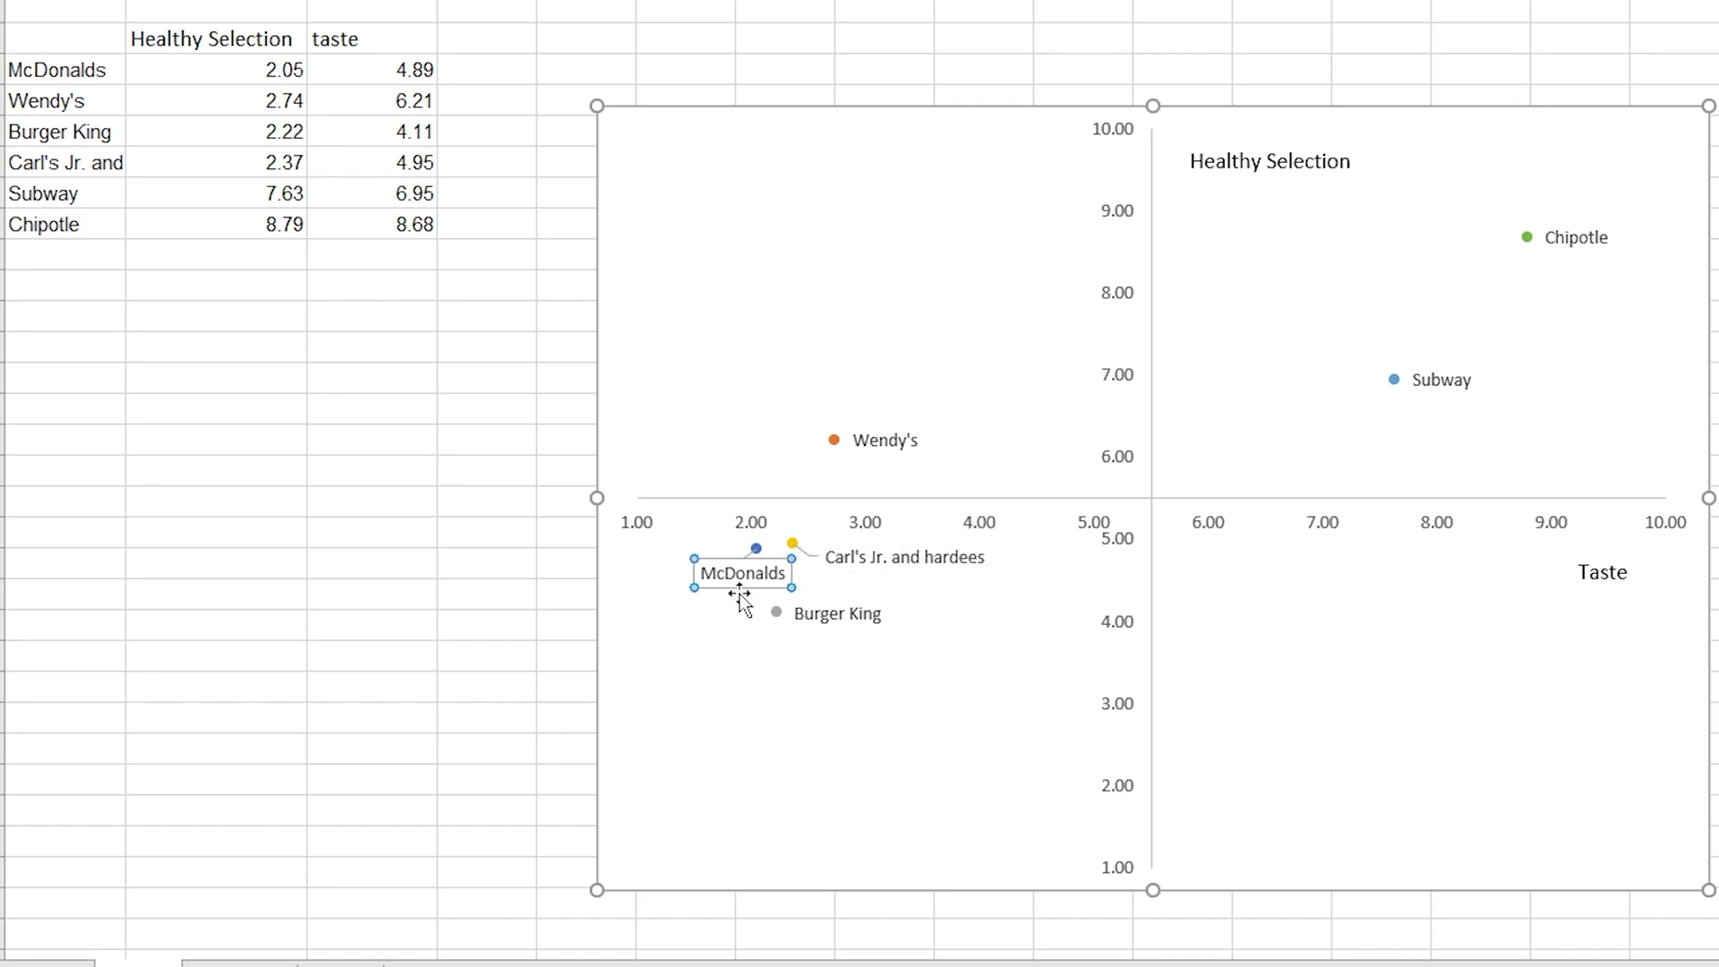
{"action": "left_click_drag", "start_coordinate": [768, 579], "coordinate": [735, 580]}
Move the Burger King label below its point and the Wendy's label slightly upward, then deselect the chart.
{"action": "left_click", "coordinate": [804, 629]}
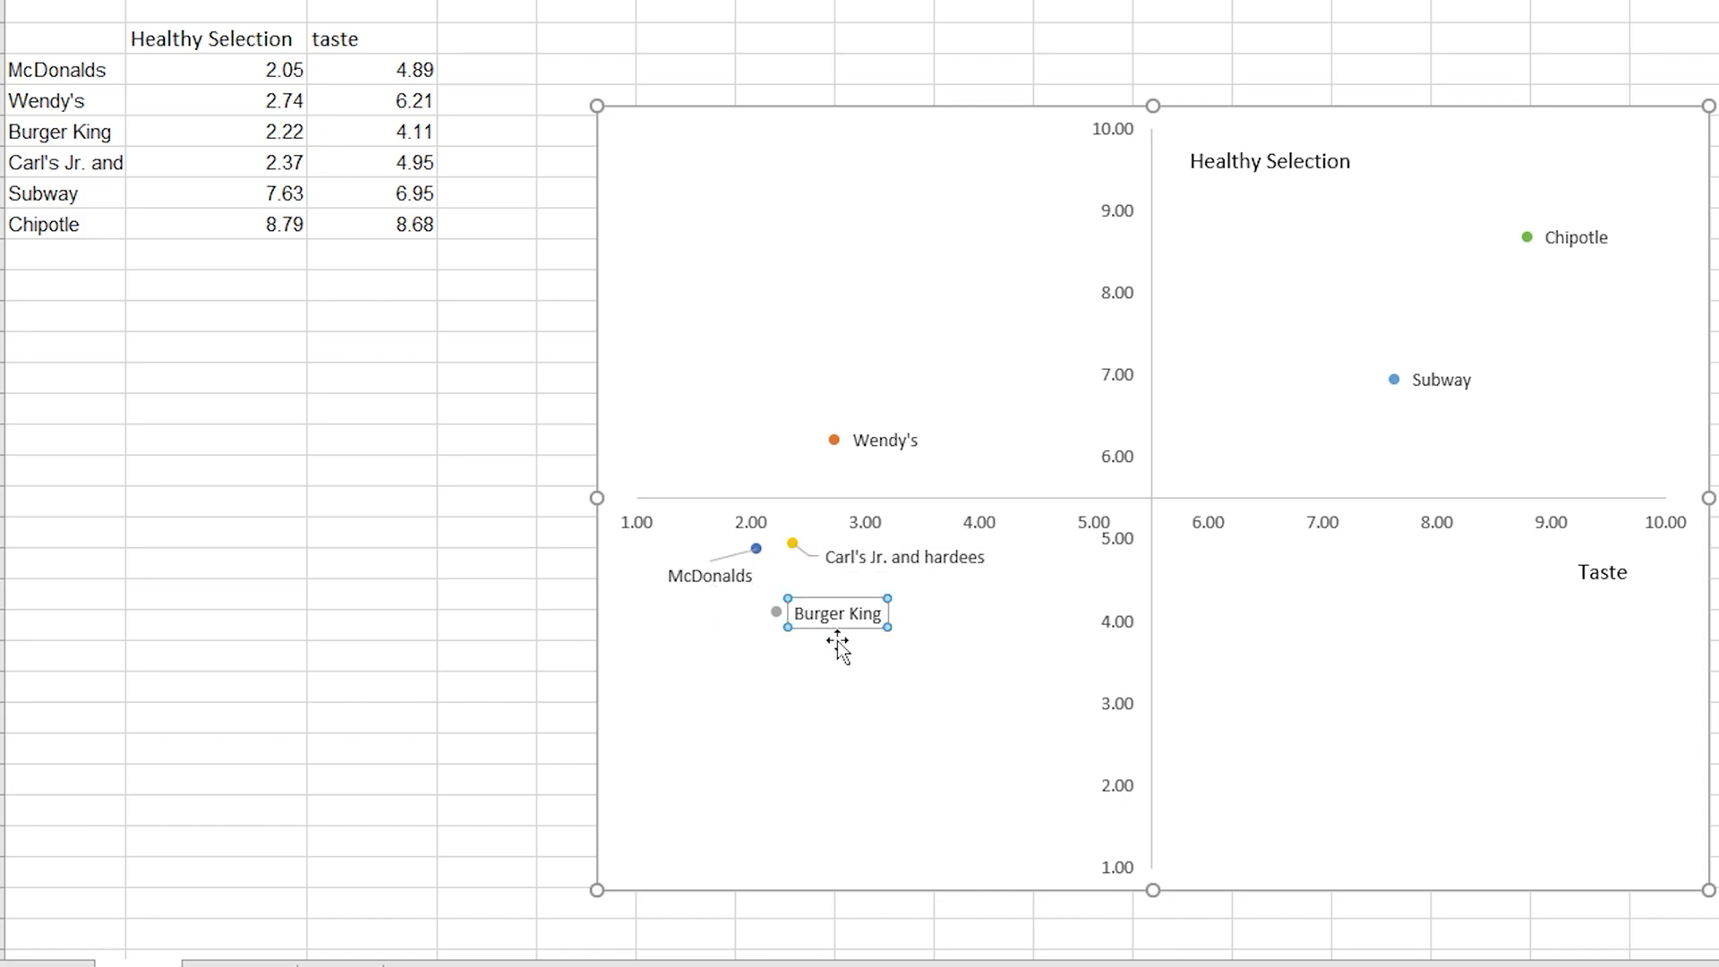
{"action": "mouse_move", "coordinate": [804, 629]}
{"action": "left_mouse_down"}
{"action": "mouse_move", "coordinate": [848, 672]}
{"action": "mouse_move", "coordinate": [792, 655]}
{"action": "left_mouse_up"}
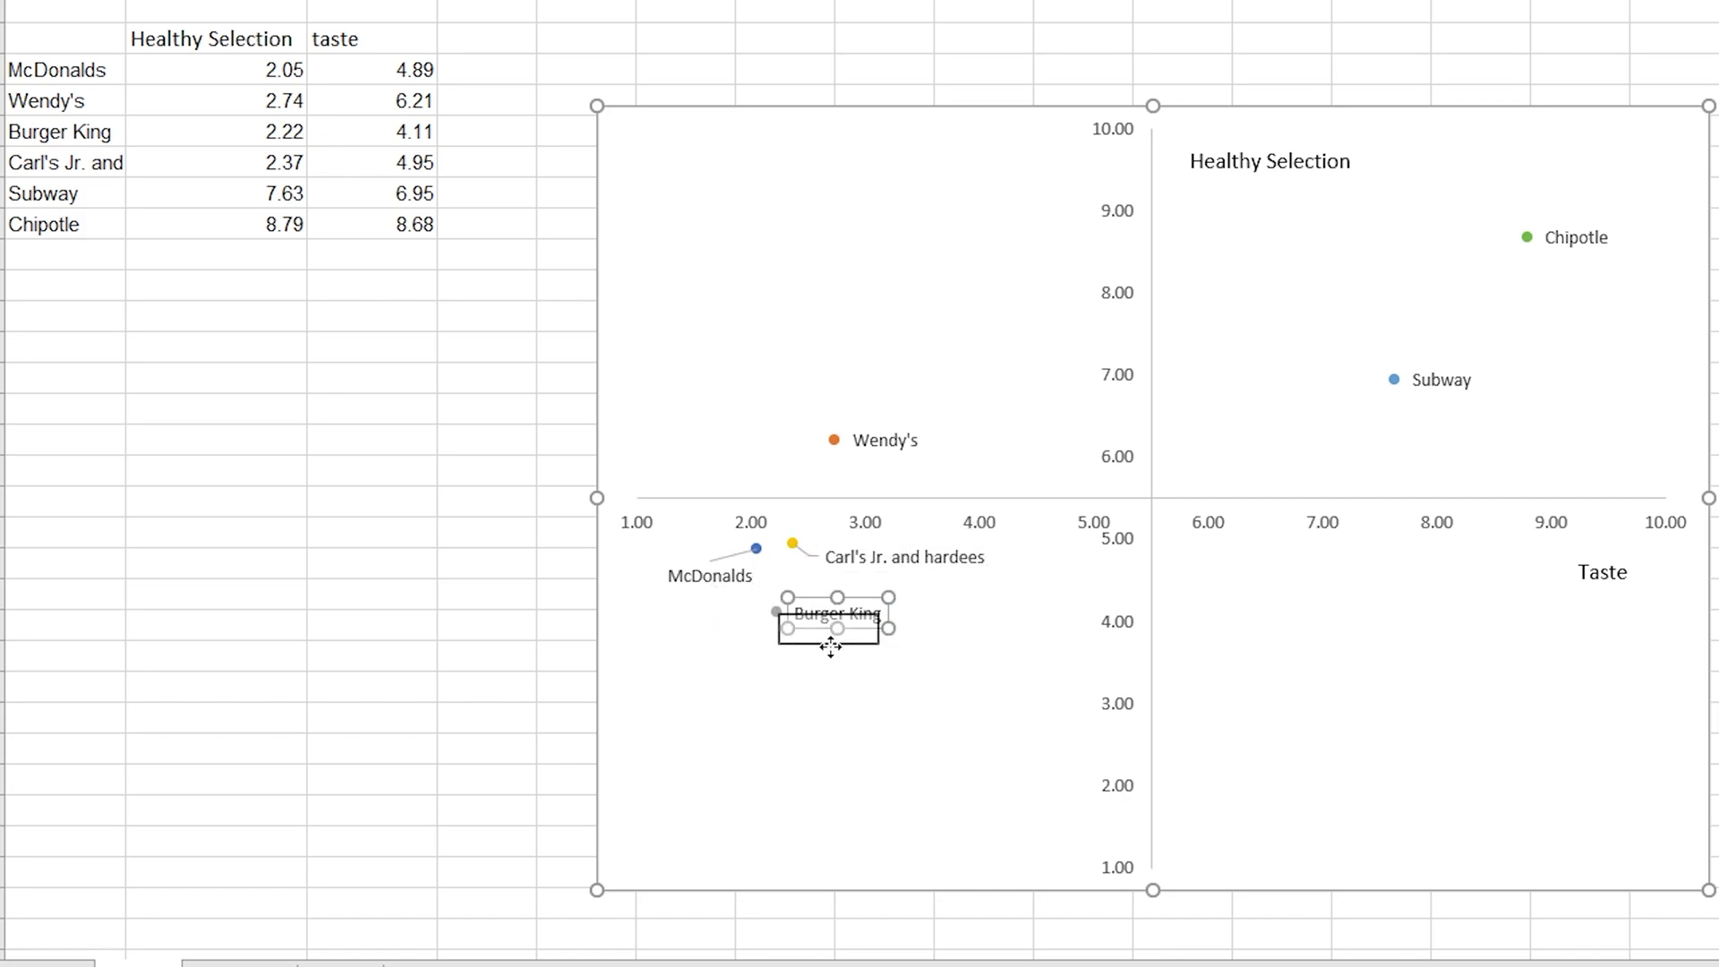
{"action": "left_click", "coordinate": [885, 449]}
{"action": "left_click_drag", "start_coordinate": [890, 421], "coordinate": [896, 408]}
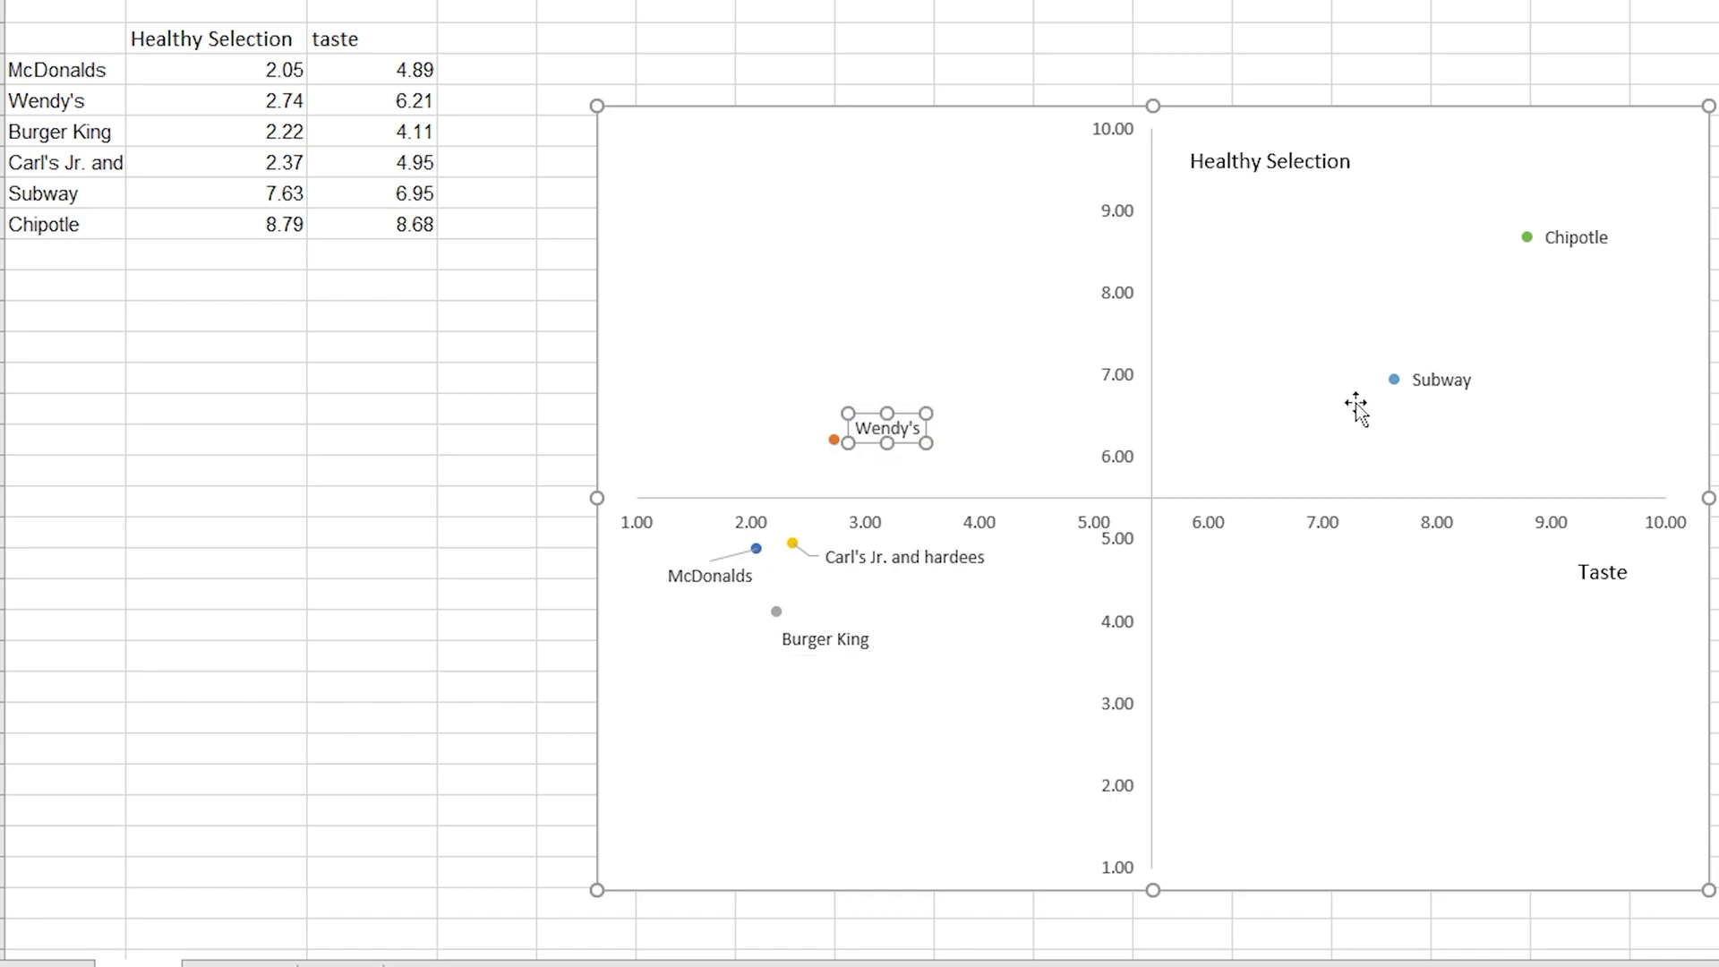
{"action": "key", "text": "Escape"}
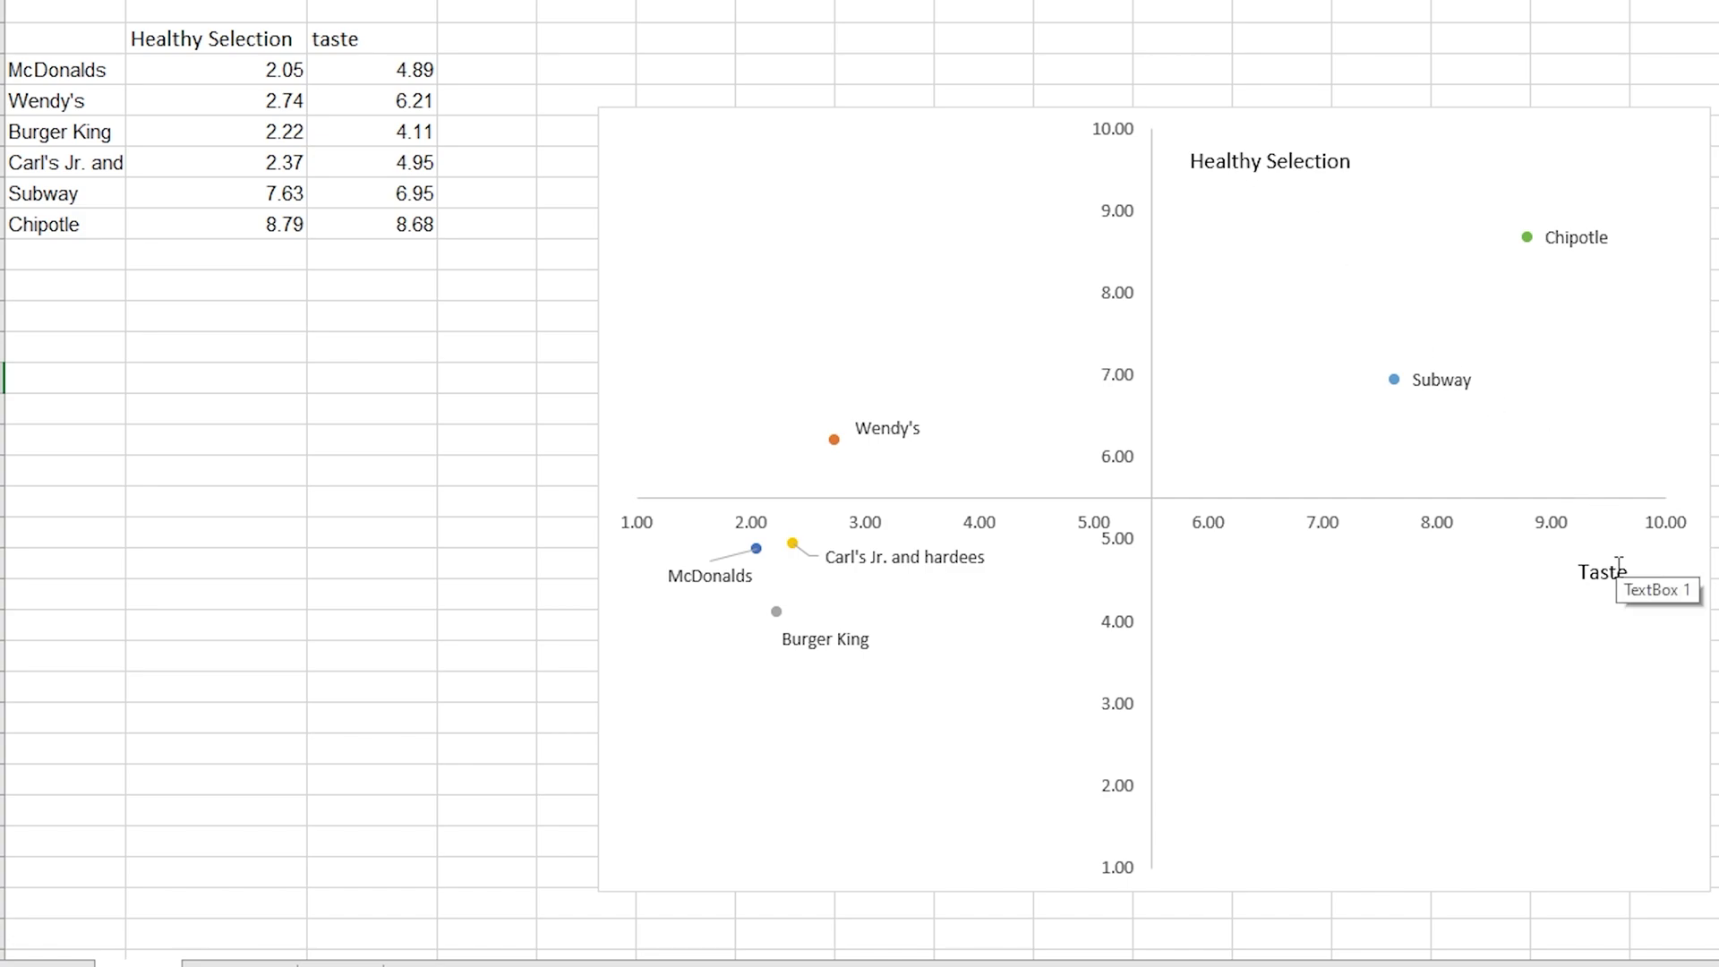
Hide the numbers along the chart's horizontal axis by setting its label position to None.
{"action": "left_click", "coordinate": [1441, 562]}
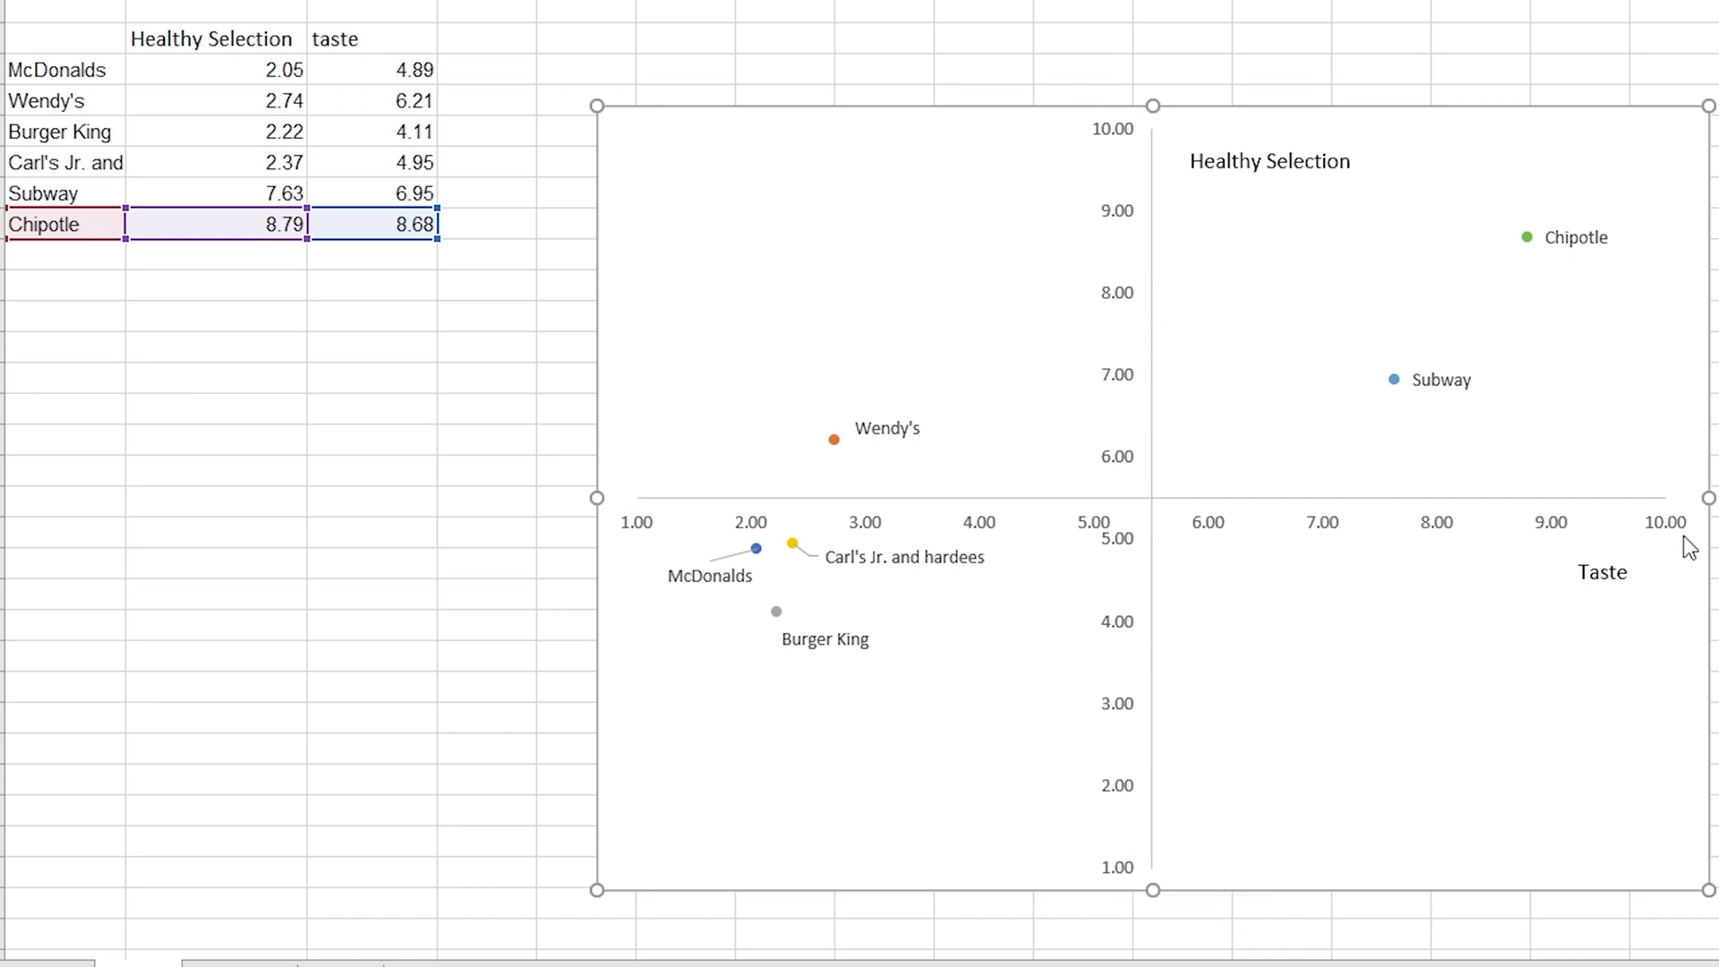
{"action": "left_click", "coordinate": [1572, 534]}
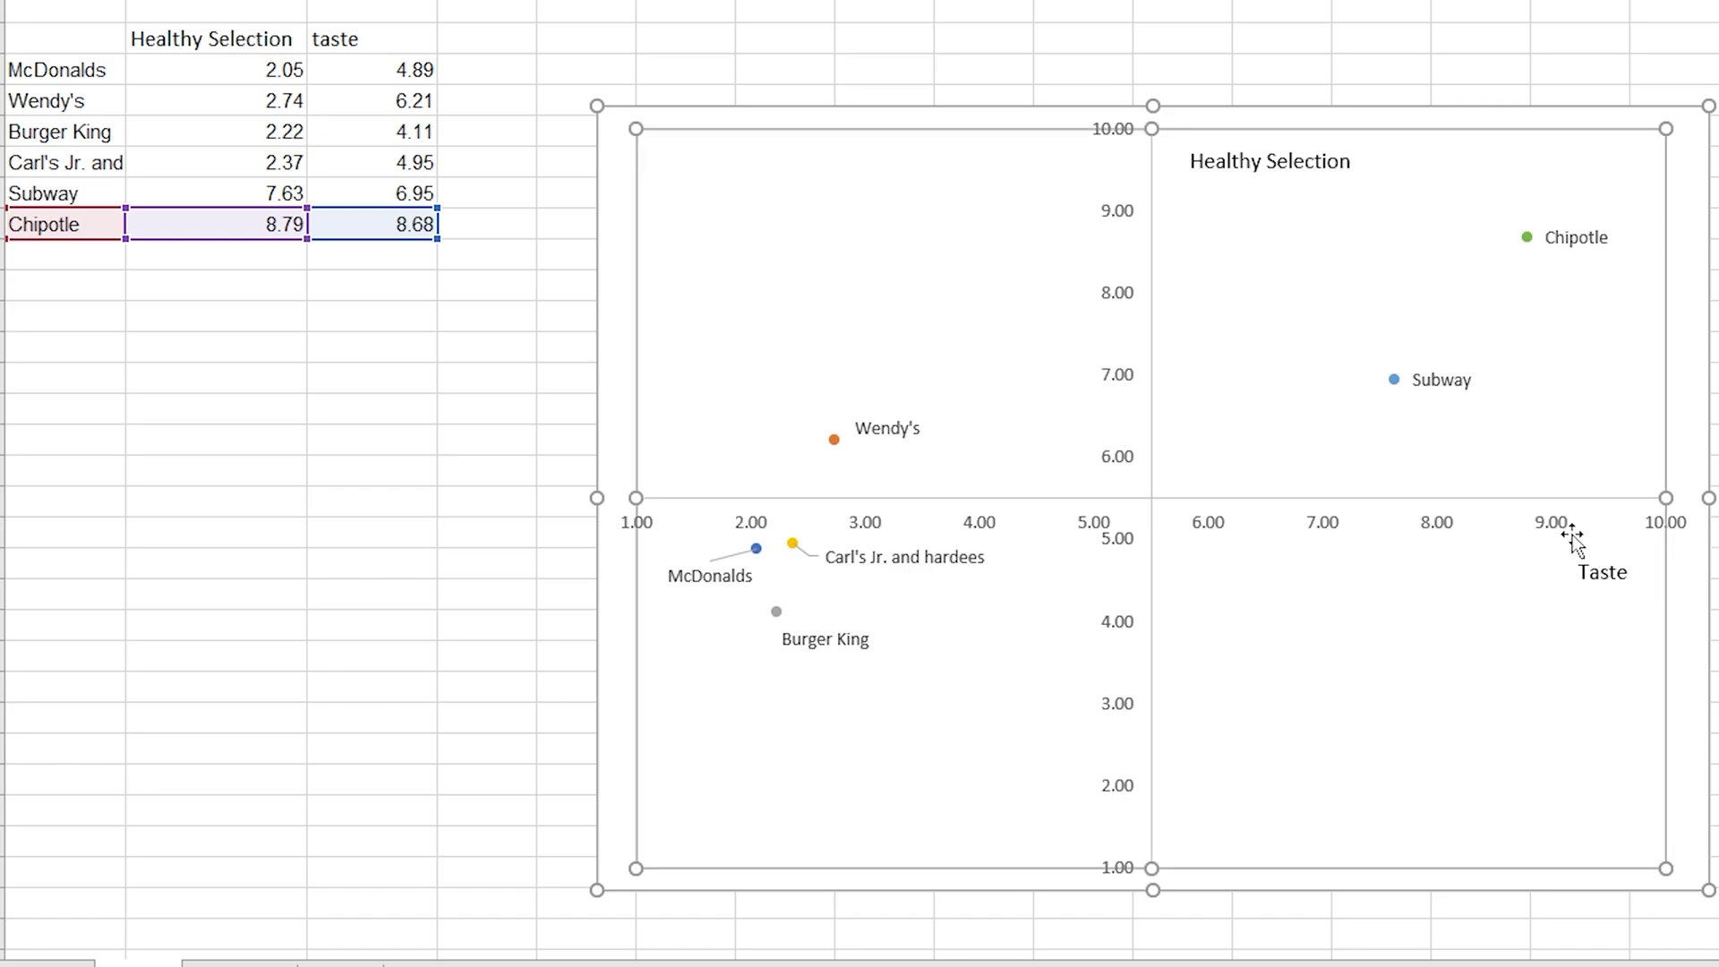
{"action": "left_click", "coordinate": [1695, 528]}
{"action": "left_click", "coordinate": [1573, 191]}
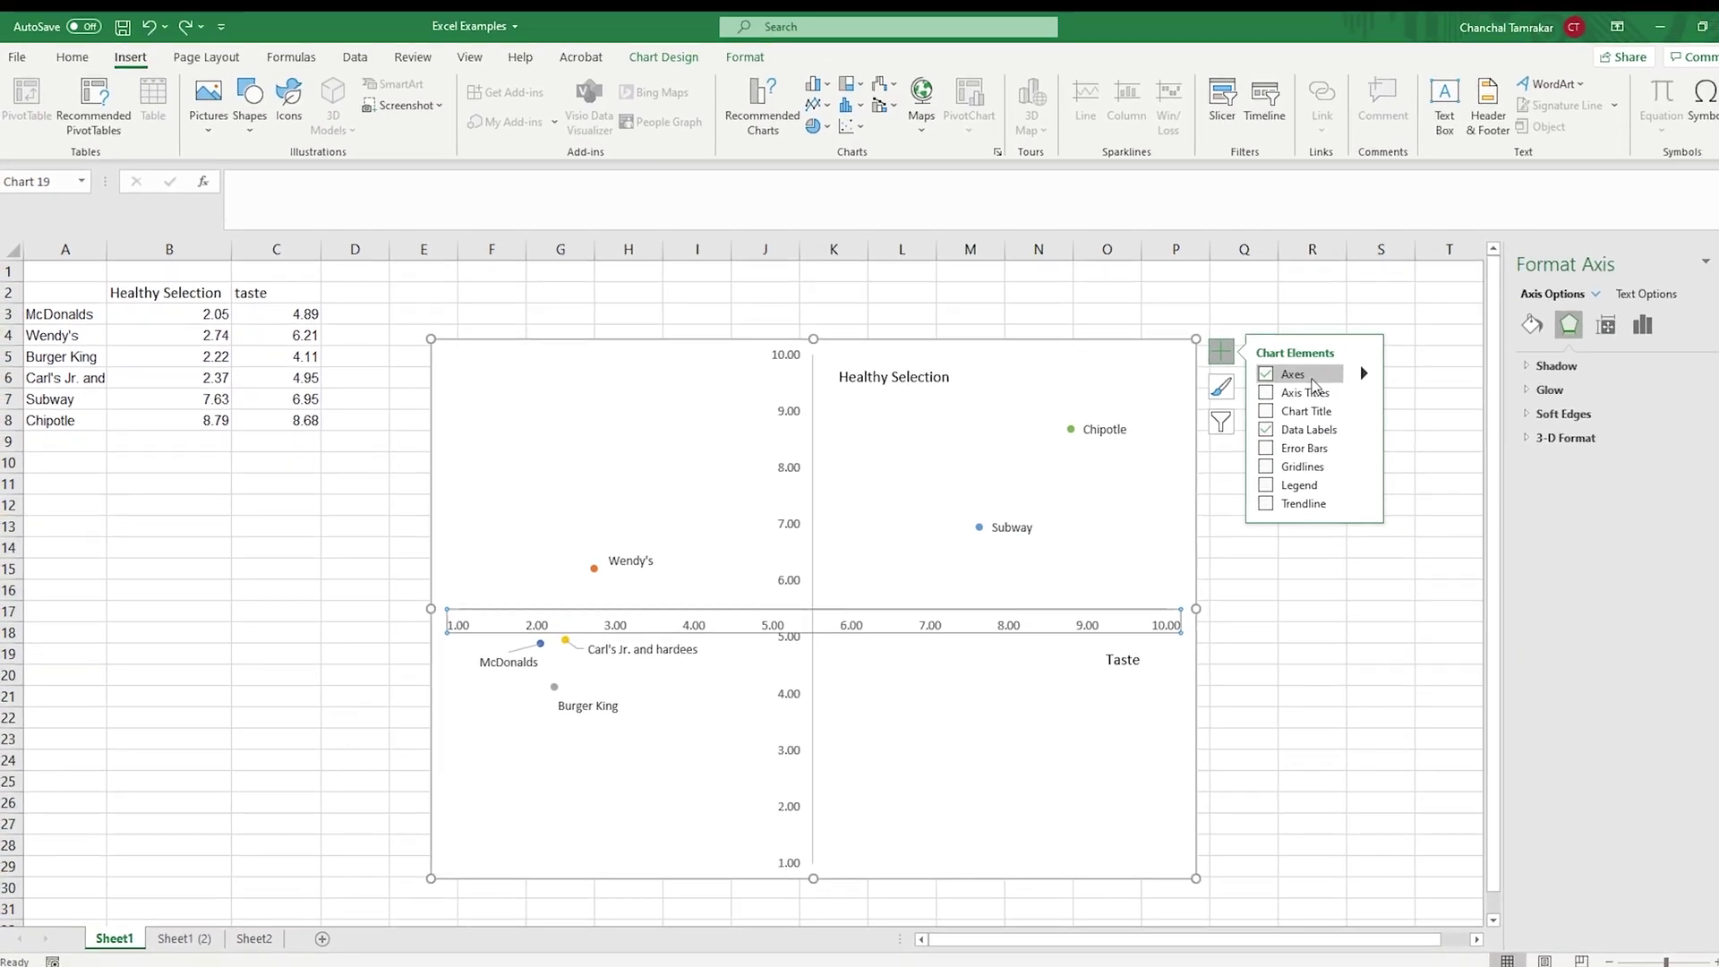
{"action": "left_click", "coordinate": [1365, 381]}
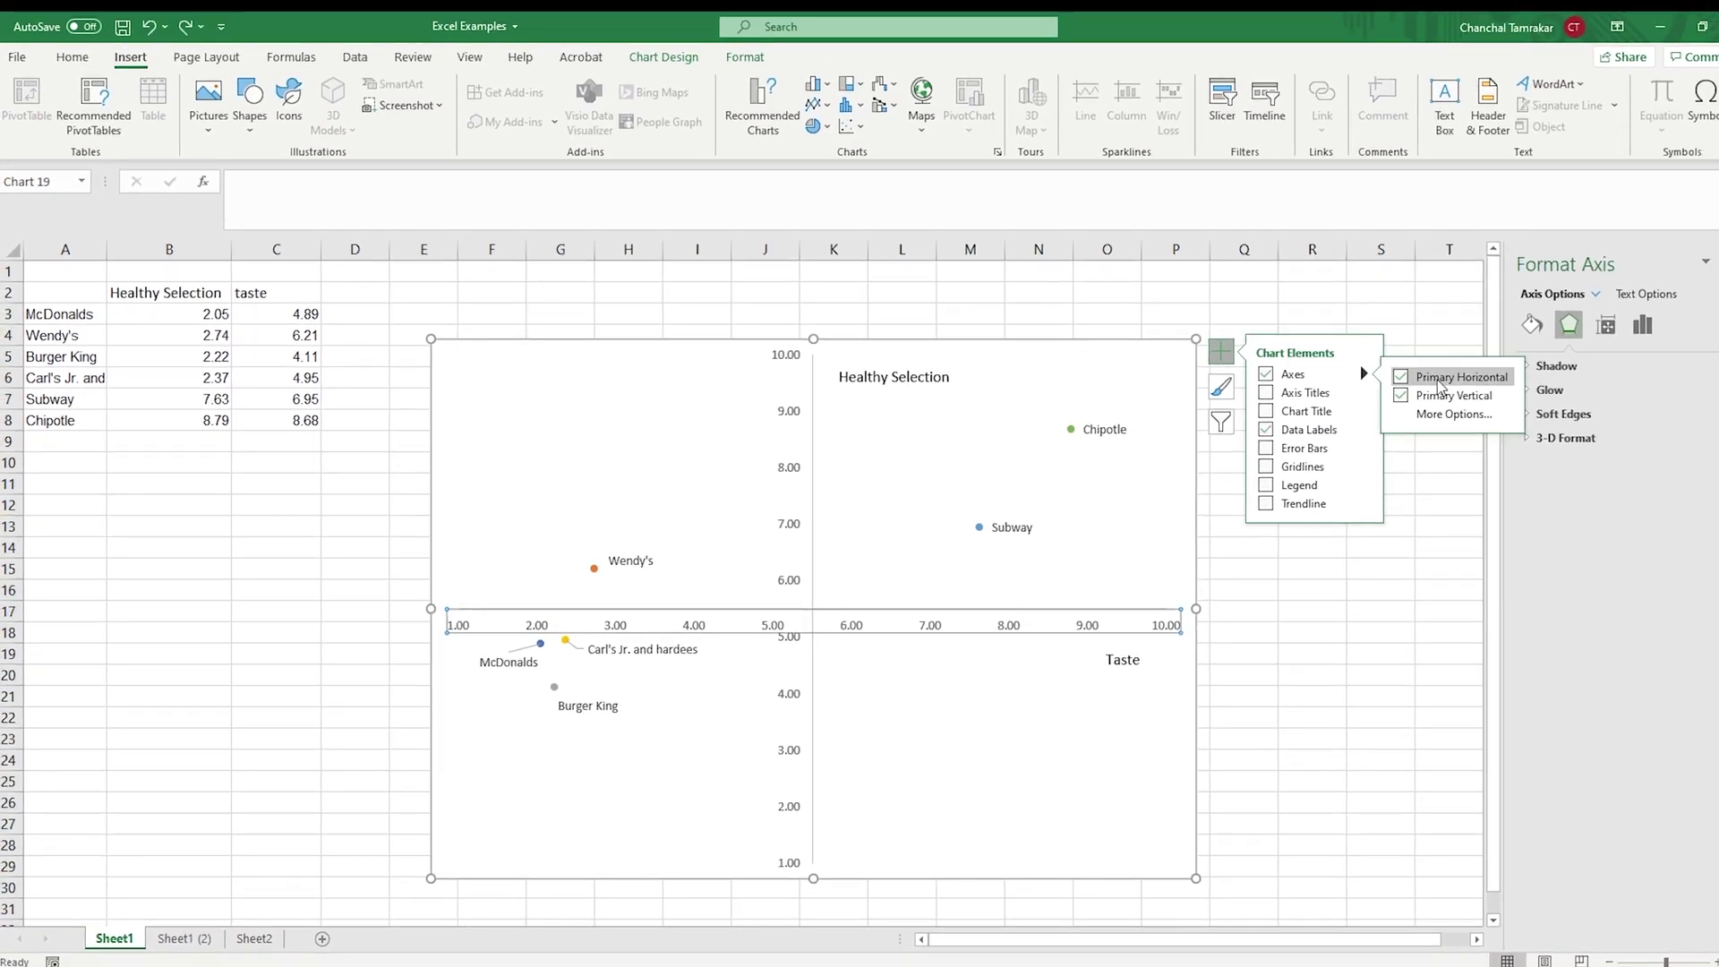
{"action": "left_click", "coordinate": [1446, 414]}
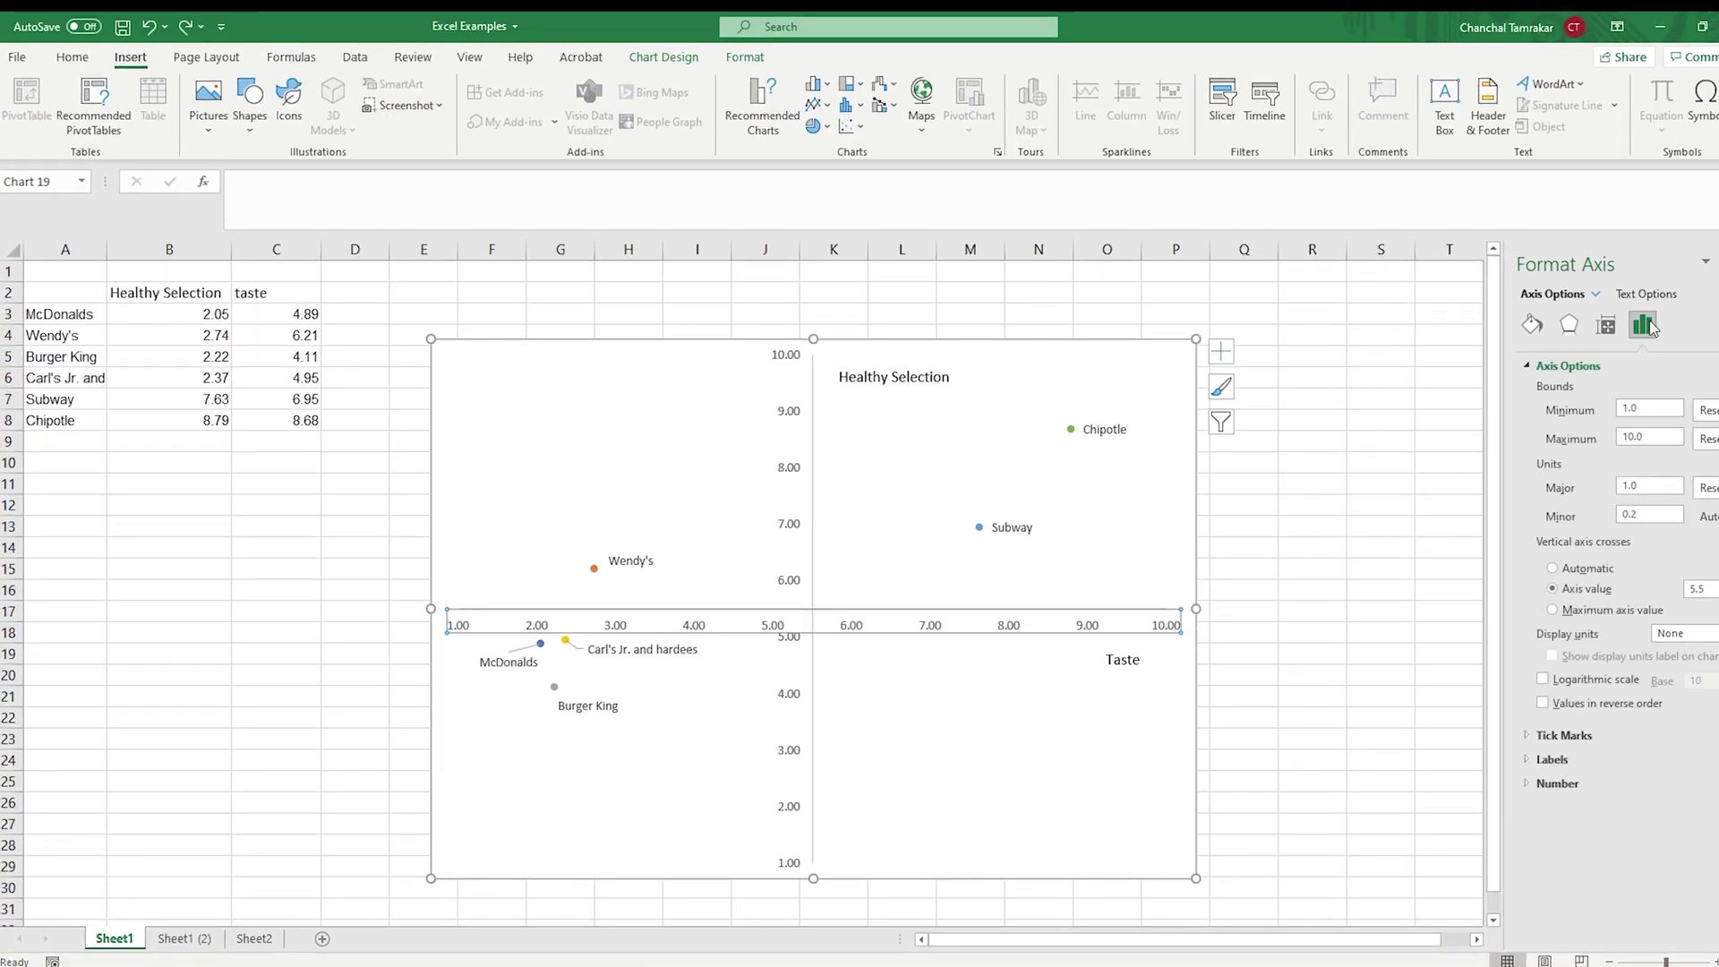
{"action": "left_click", "coordinate": [1548, 759]}
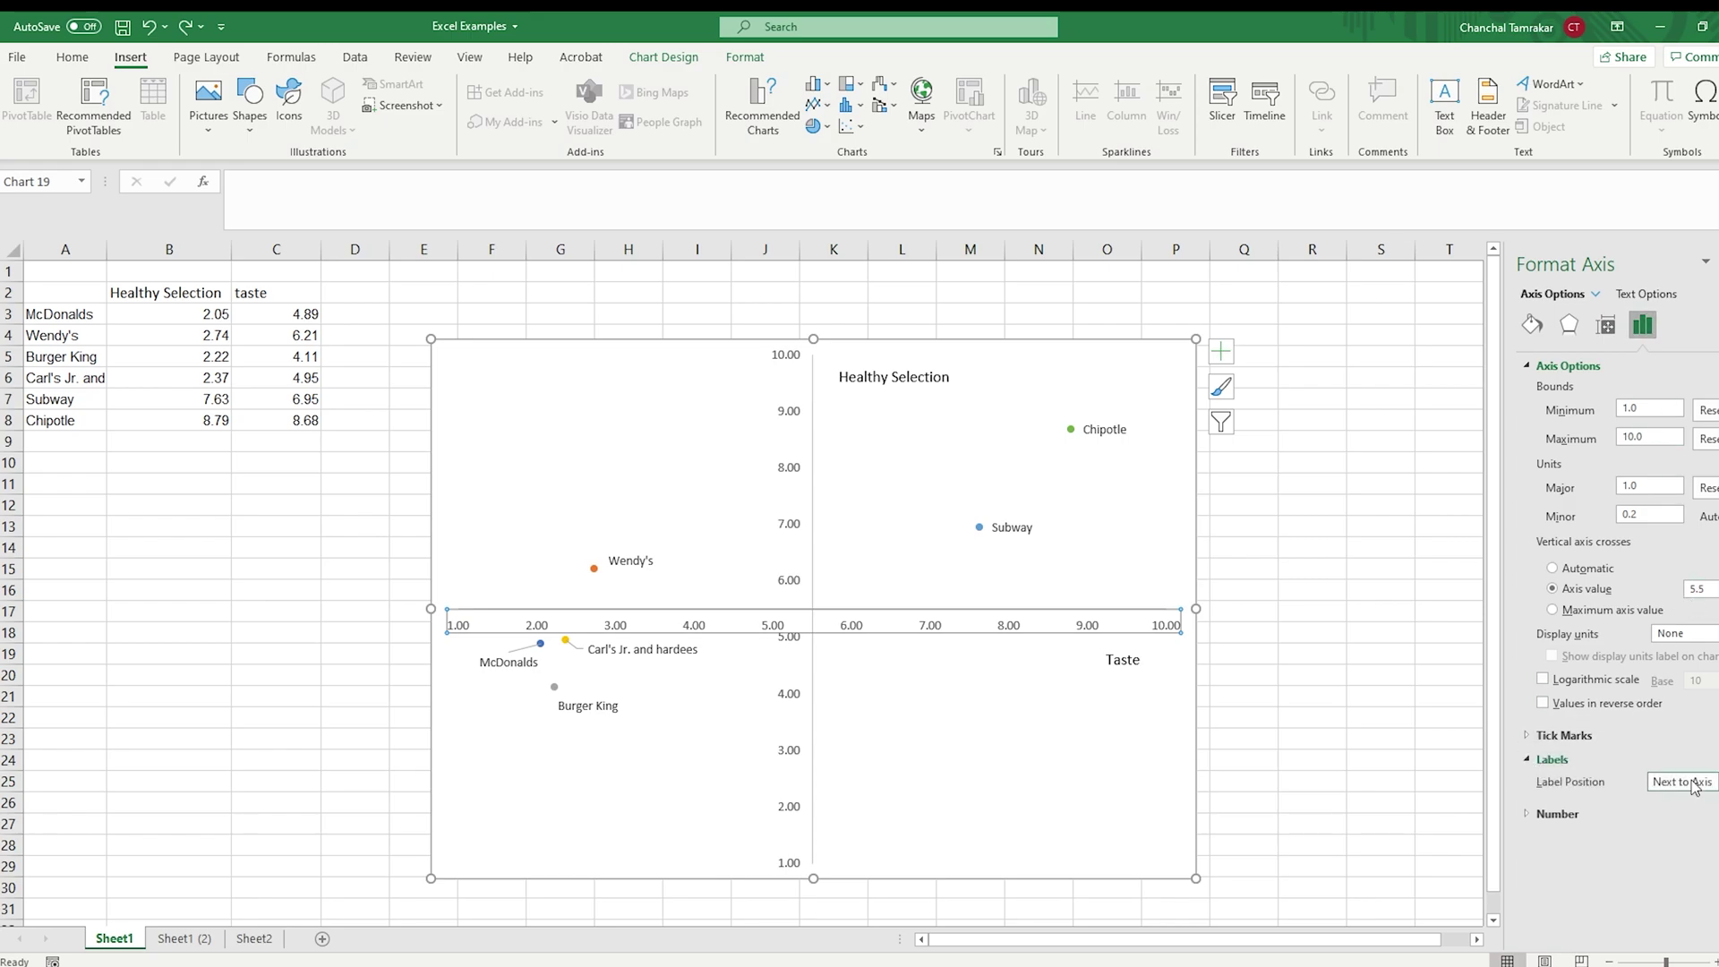
{"action": "left_click", "coordinate": [1683, 781]}
{"action": "left_click", "coordinate": [1665, 854]}
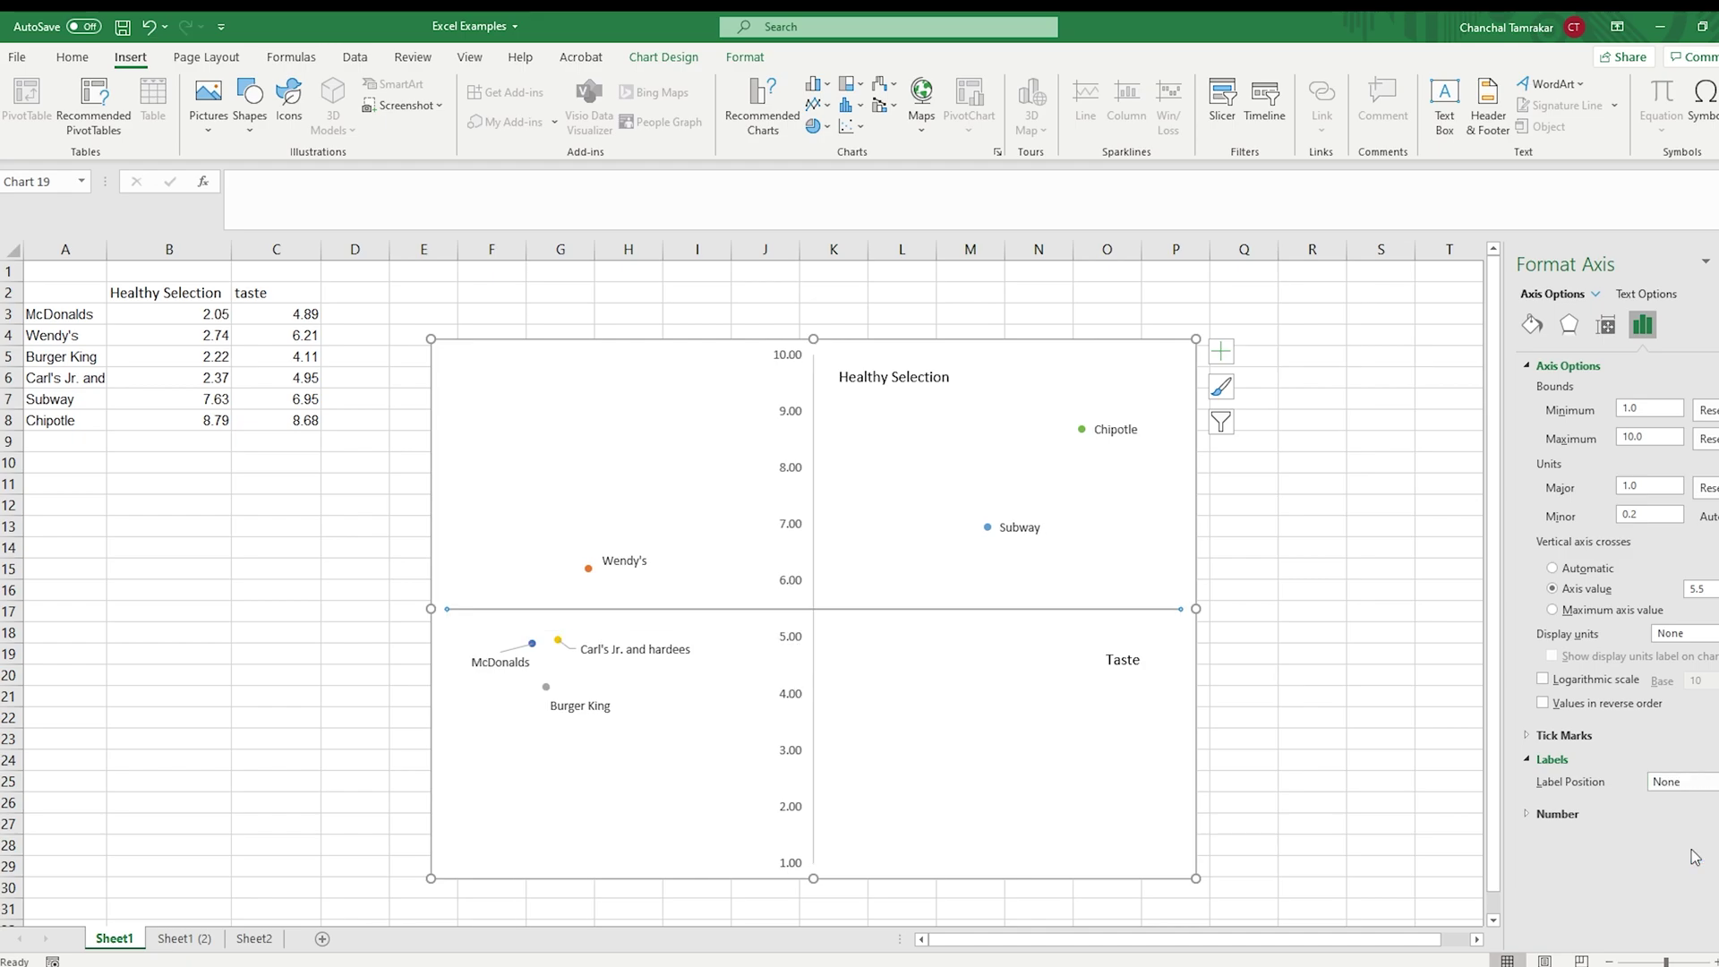
Set the vertical axis's label position to None to remove its numbers.
{"action": "left_click", "coordinate": [794, 416]}
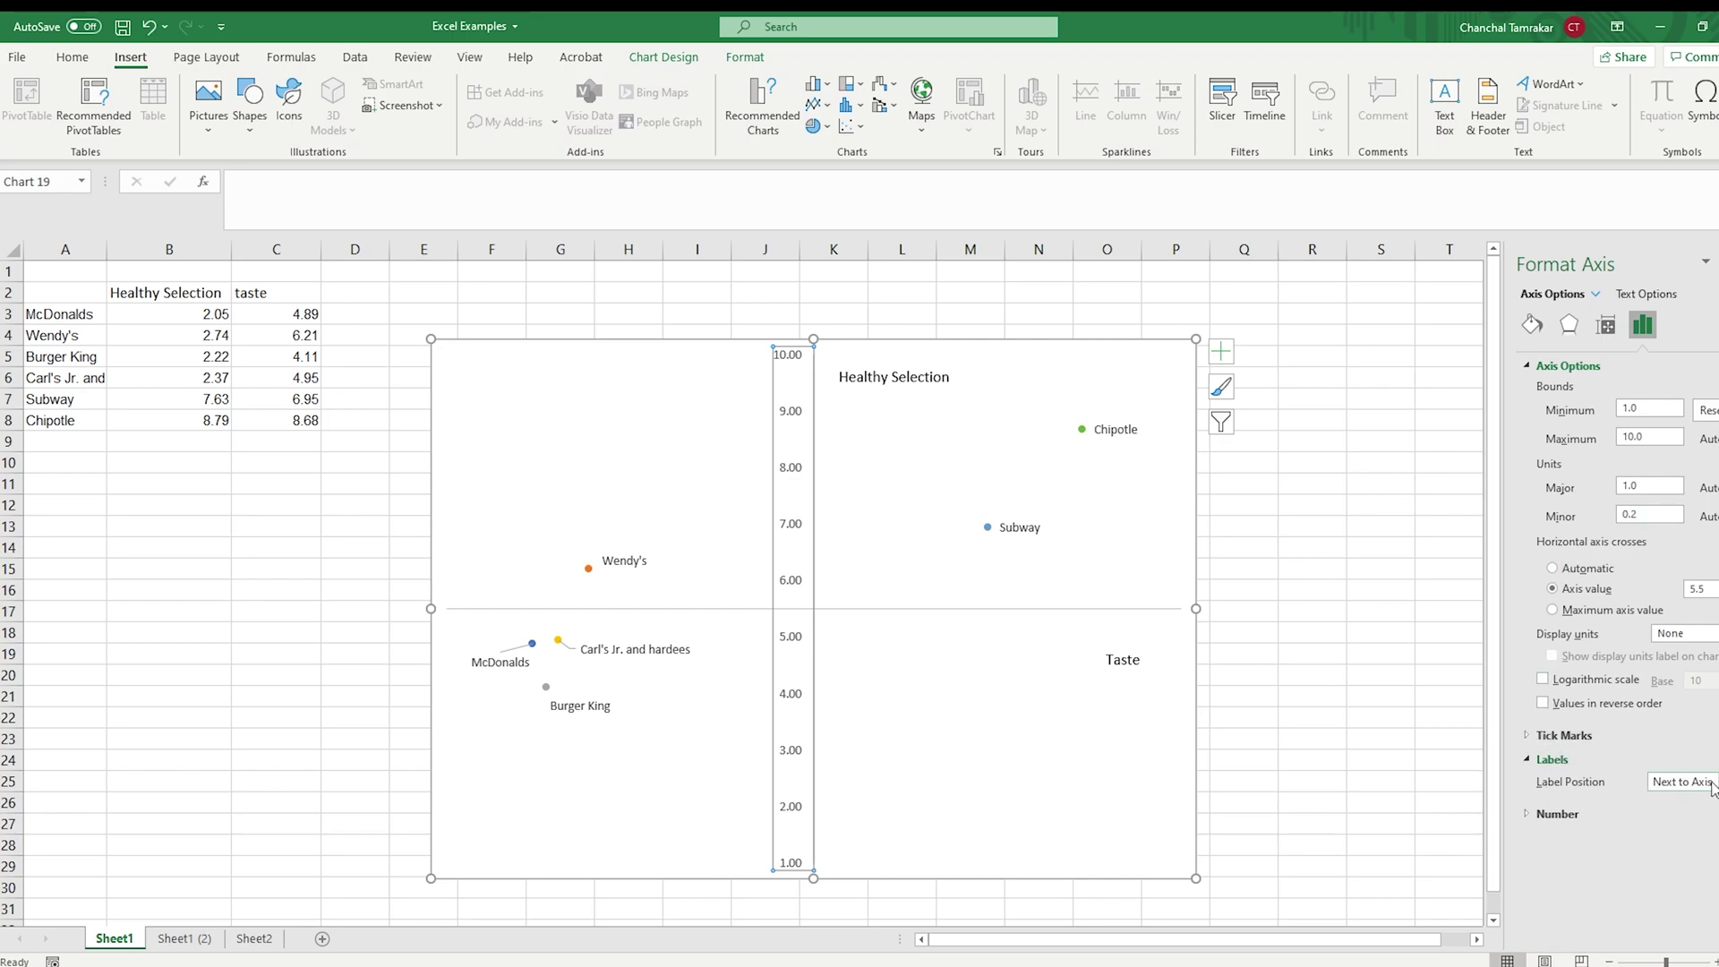
{"action": "left_click", "coordinate": [1681, 781]}
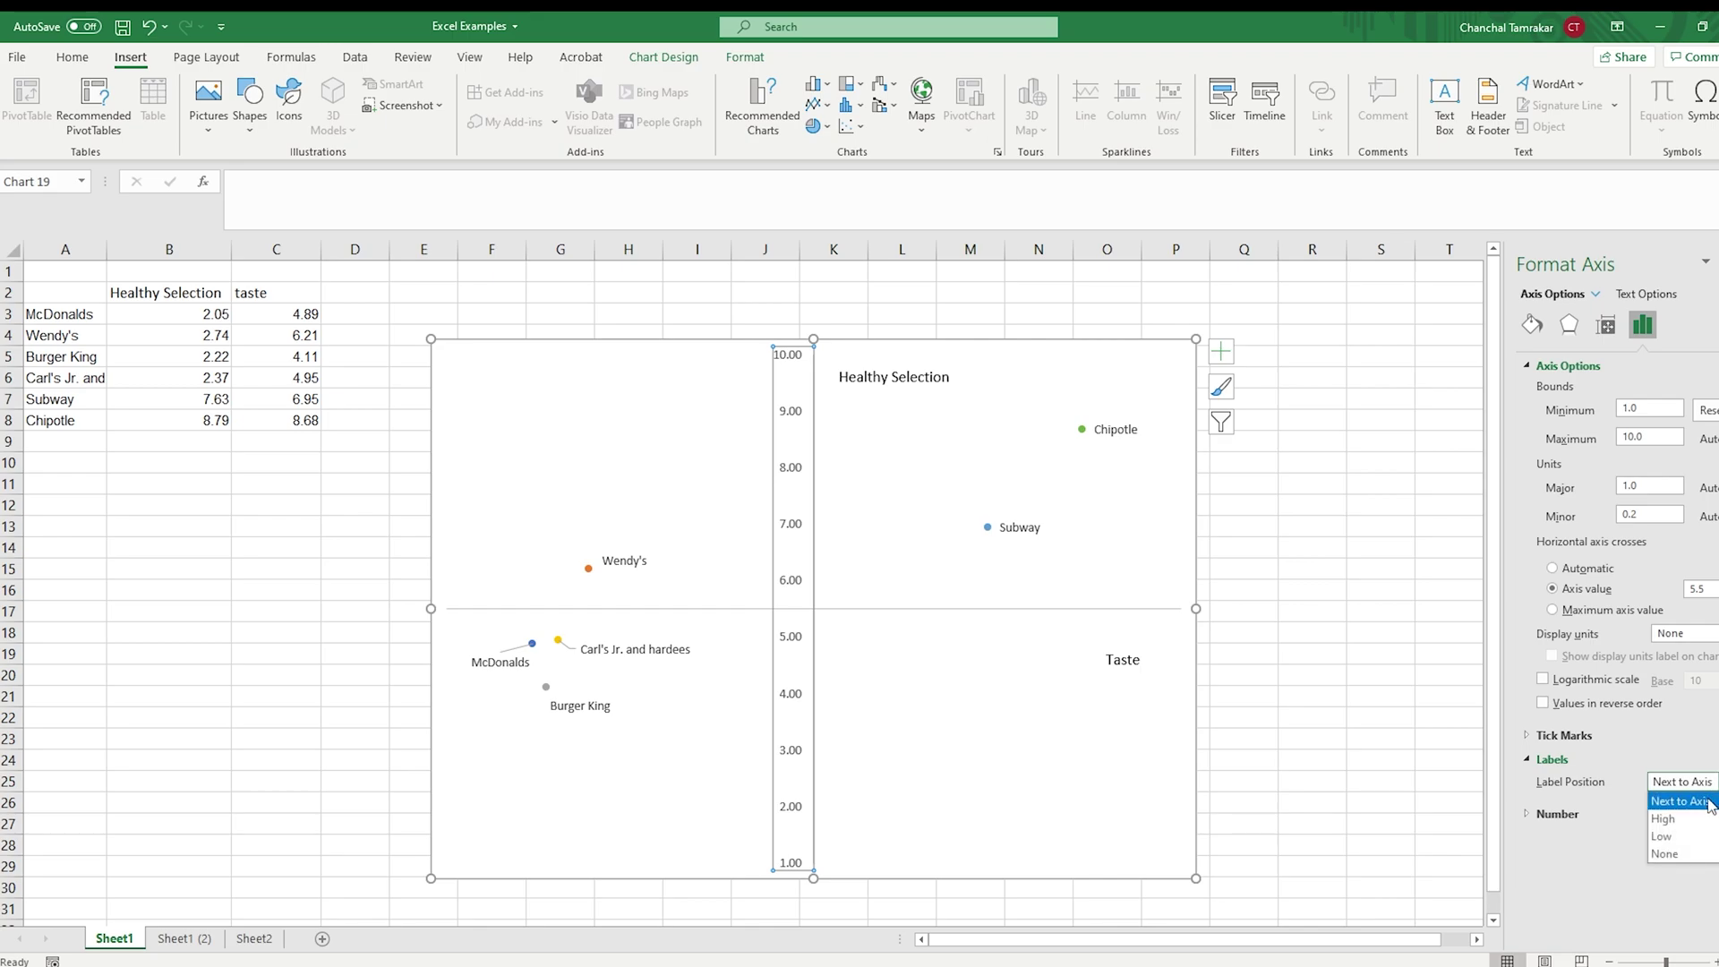
{"action": "left_click", "coordinate": [1666, 854]}
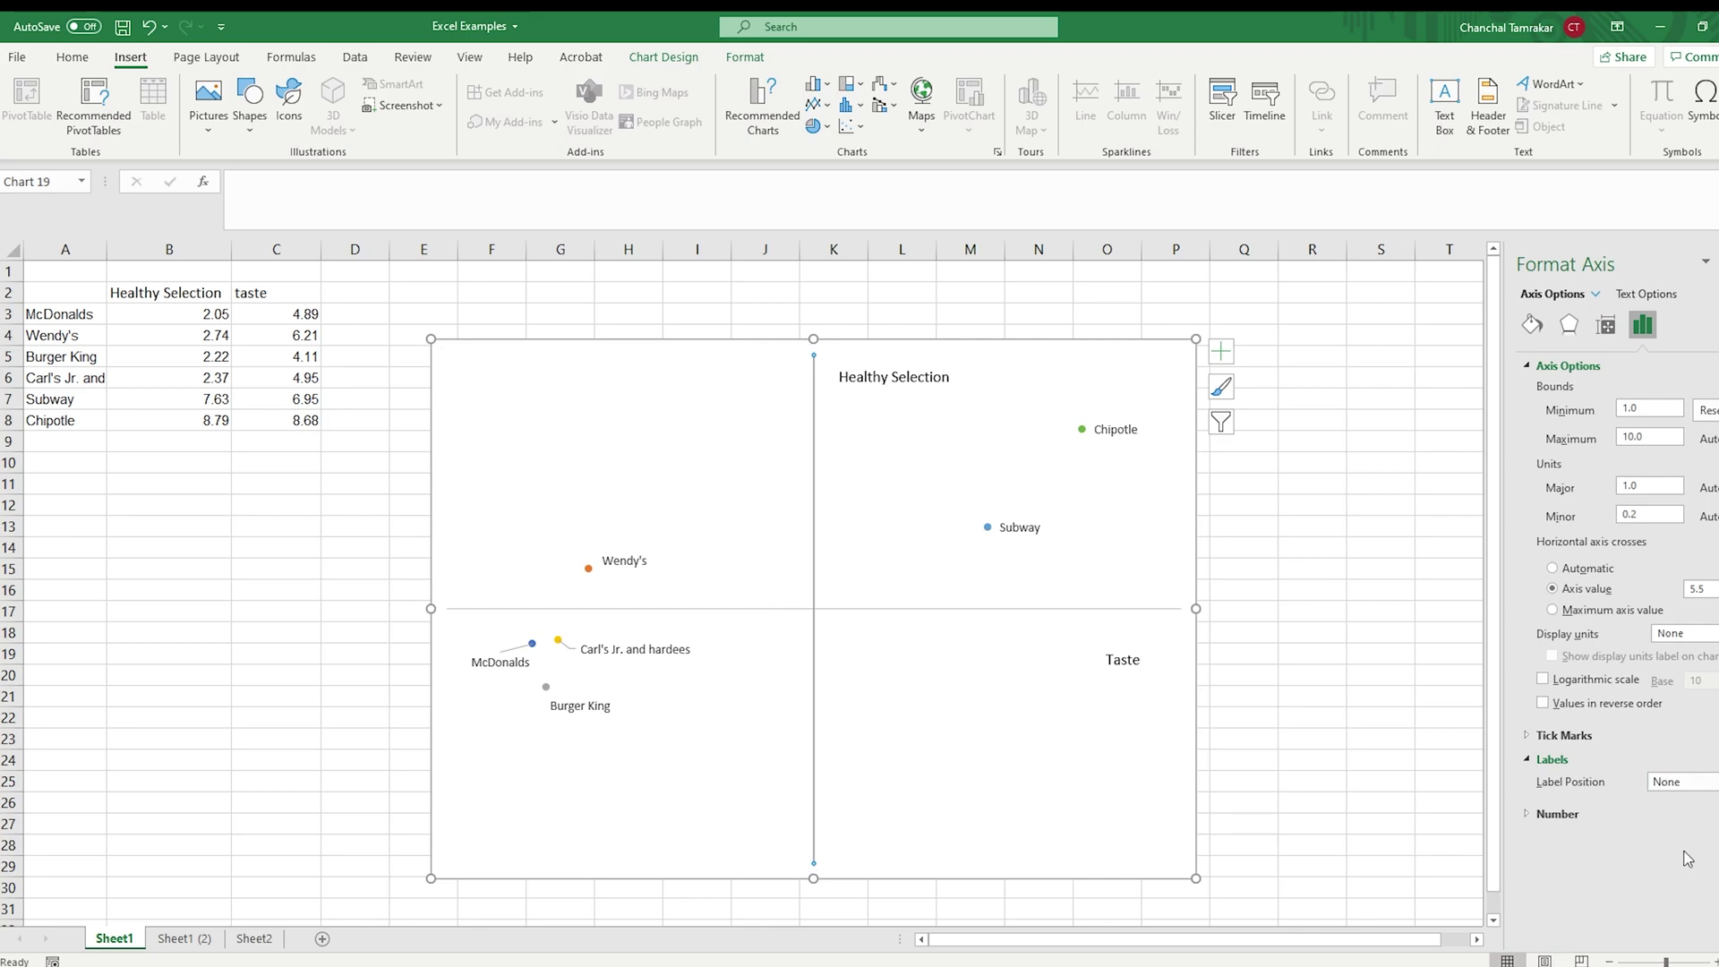
{"action": "left_click", "coordinate": [1327, 547]}
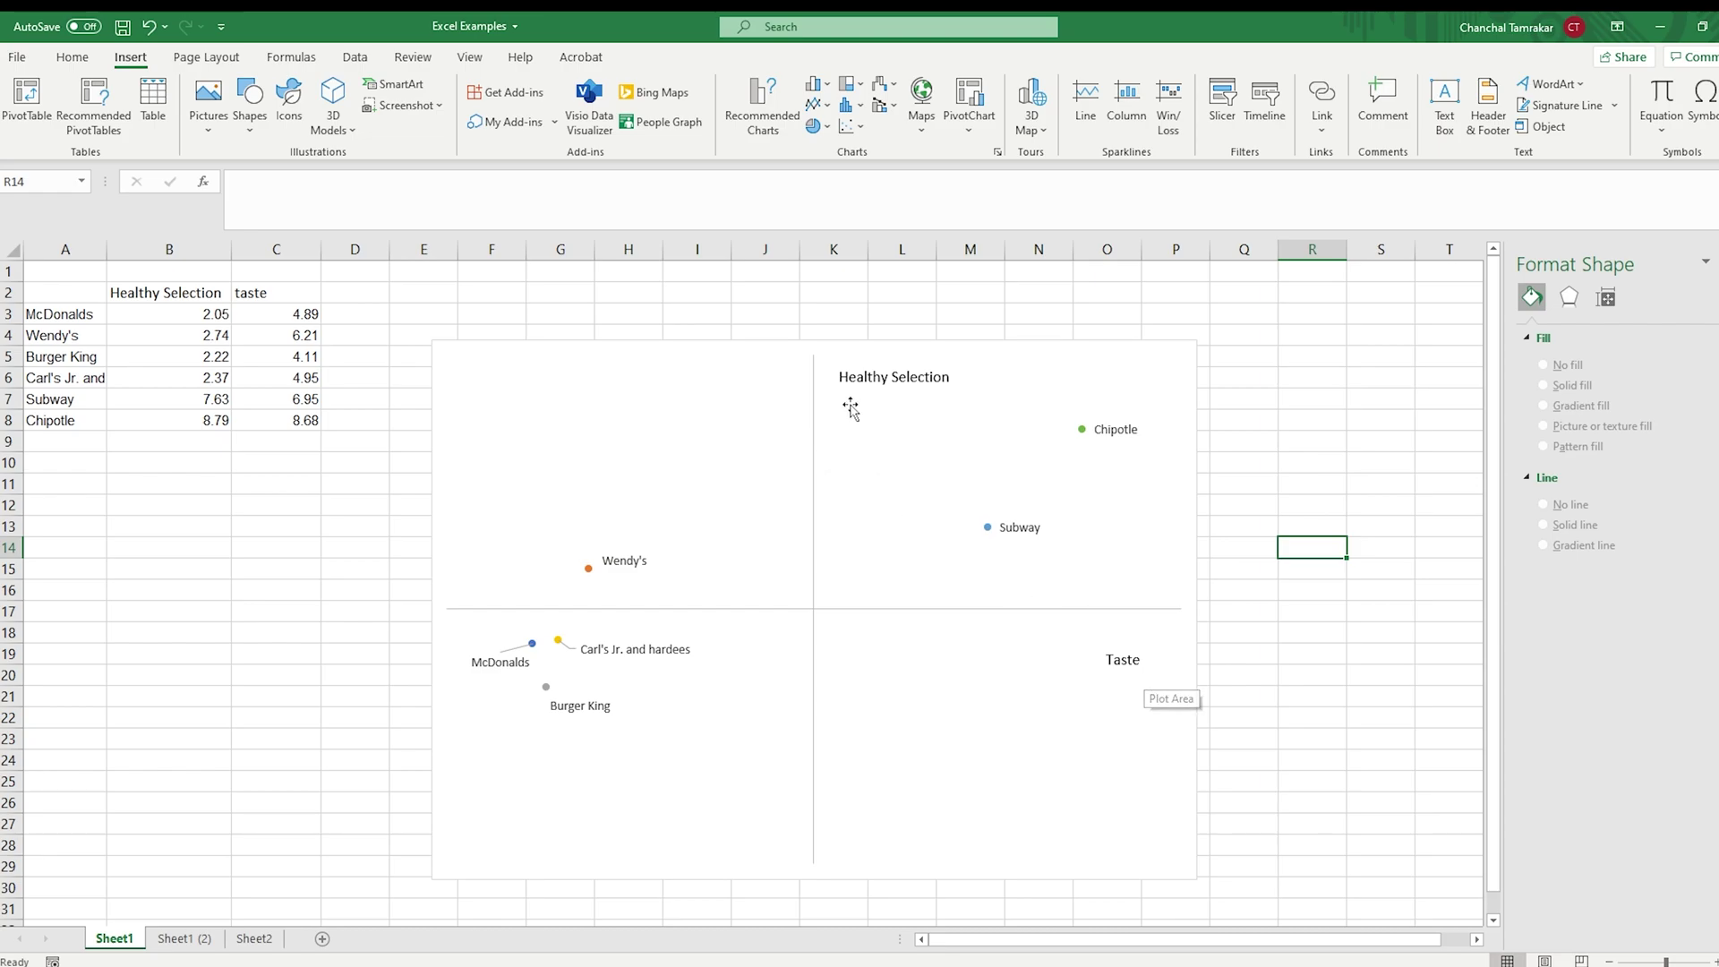
Move the Taste text box up so it sits just below the horizontal axis line.
{"action": "left_click", "coordinate": [1121, 660]}
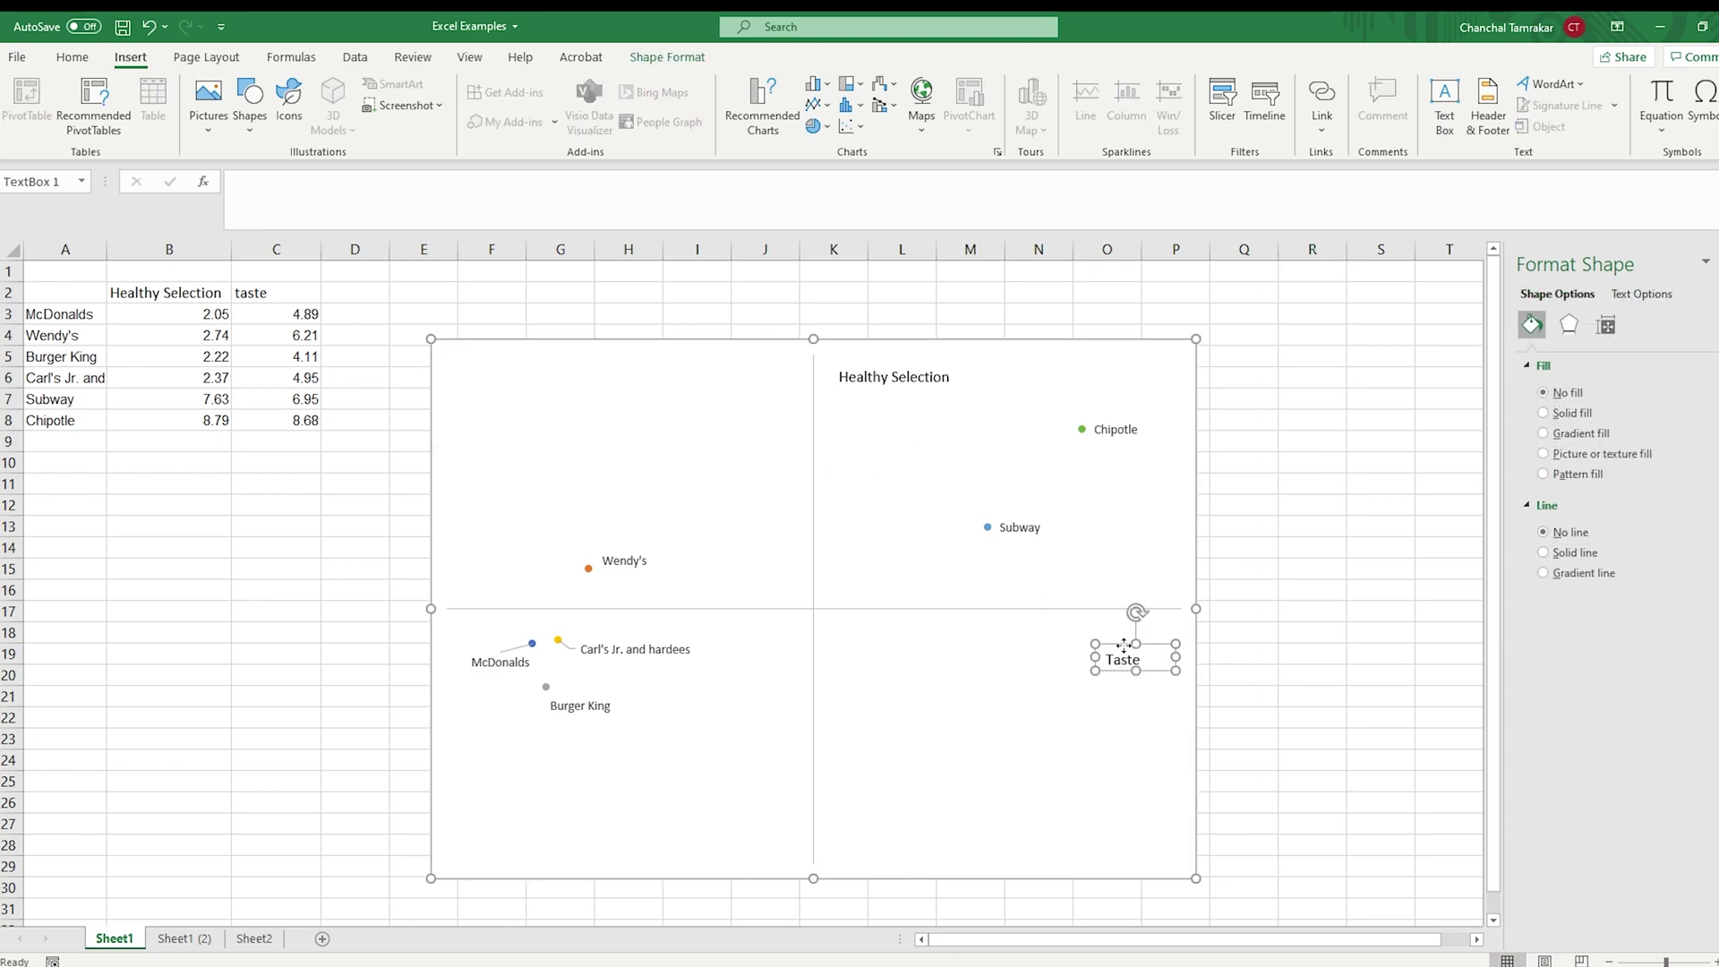
{"action": "left_click_drag", "start_coordinate": [1123, 645], "coordinate": [1127, 615]}
{"action": "left_click", "coordinate": [884, 380]}
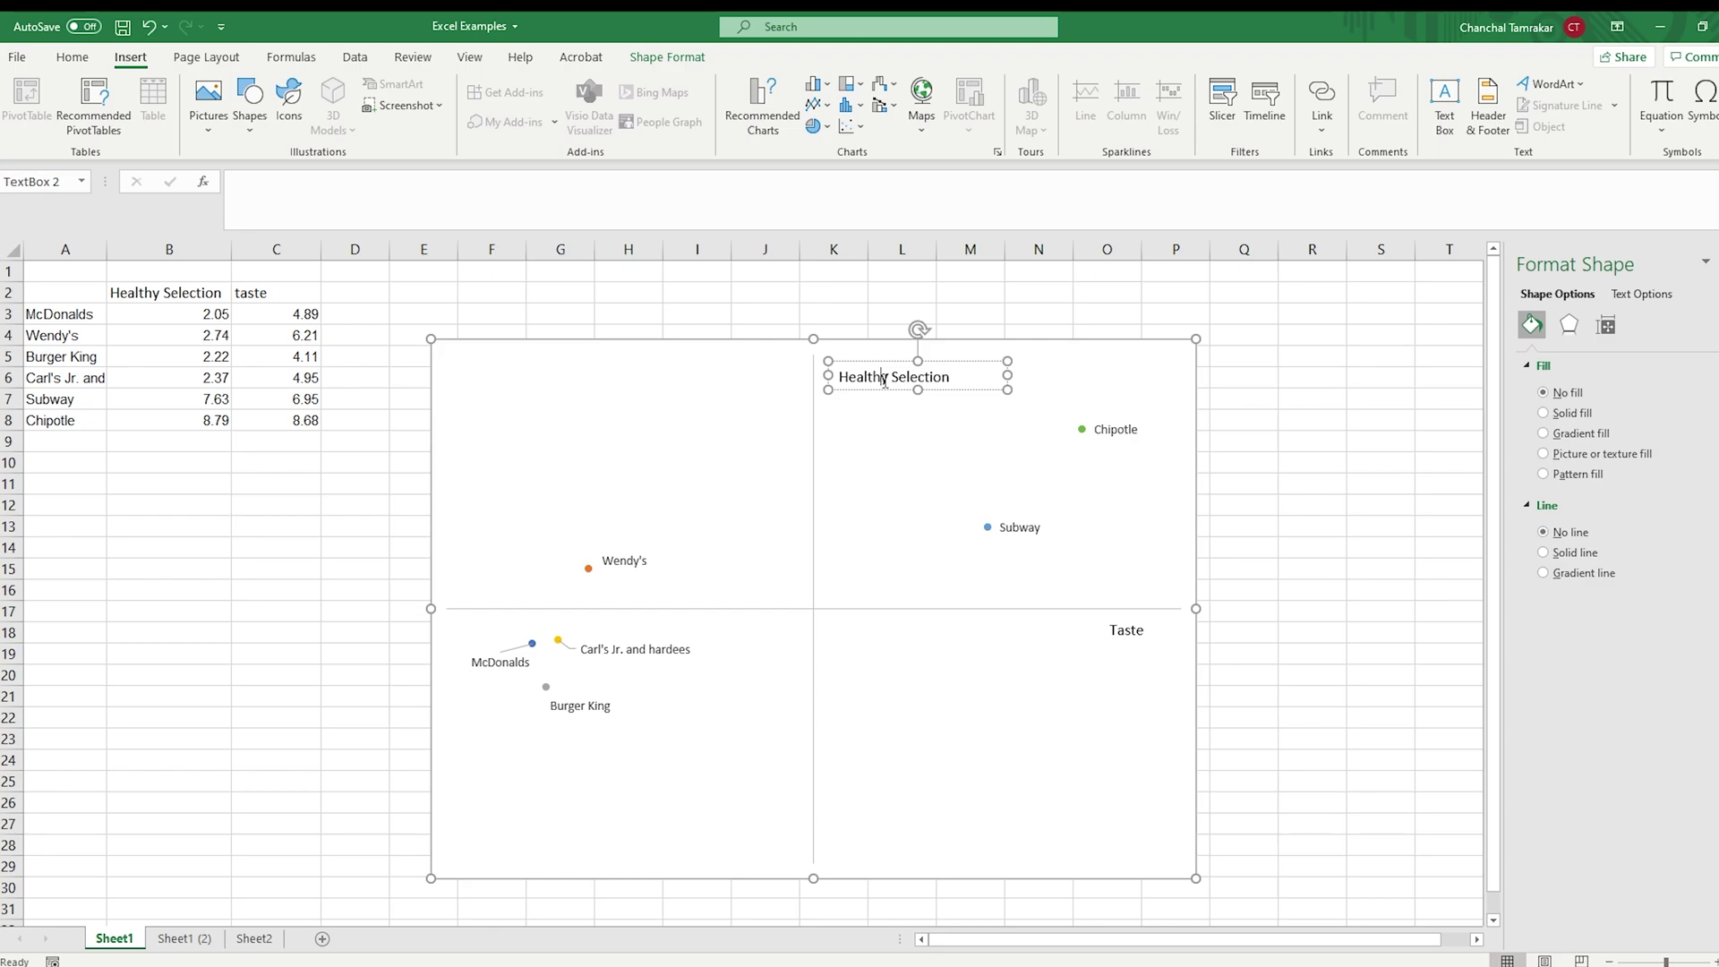
{"action": "left_click", "coordinate": [1312, 632]}
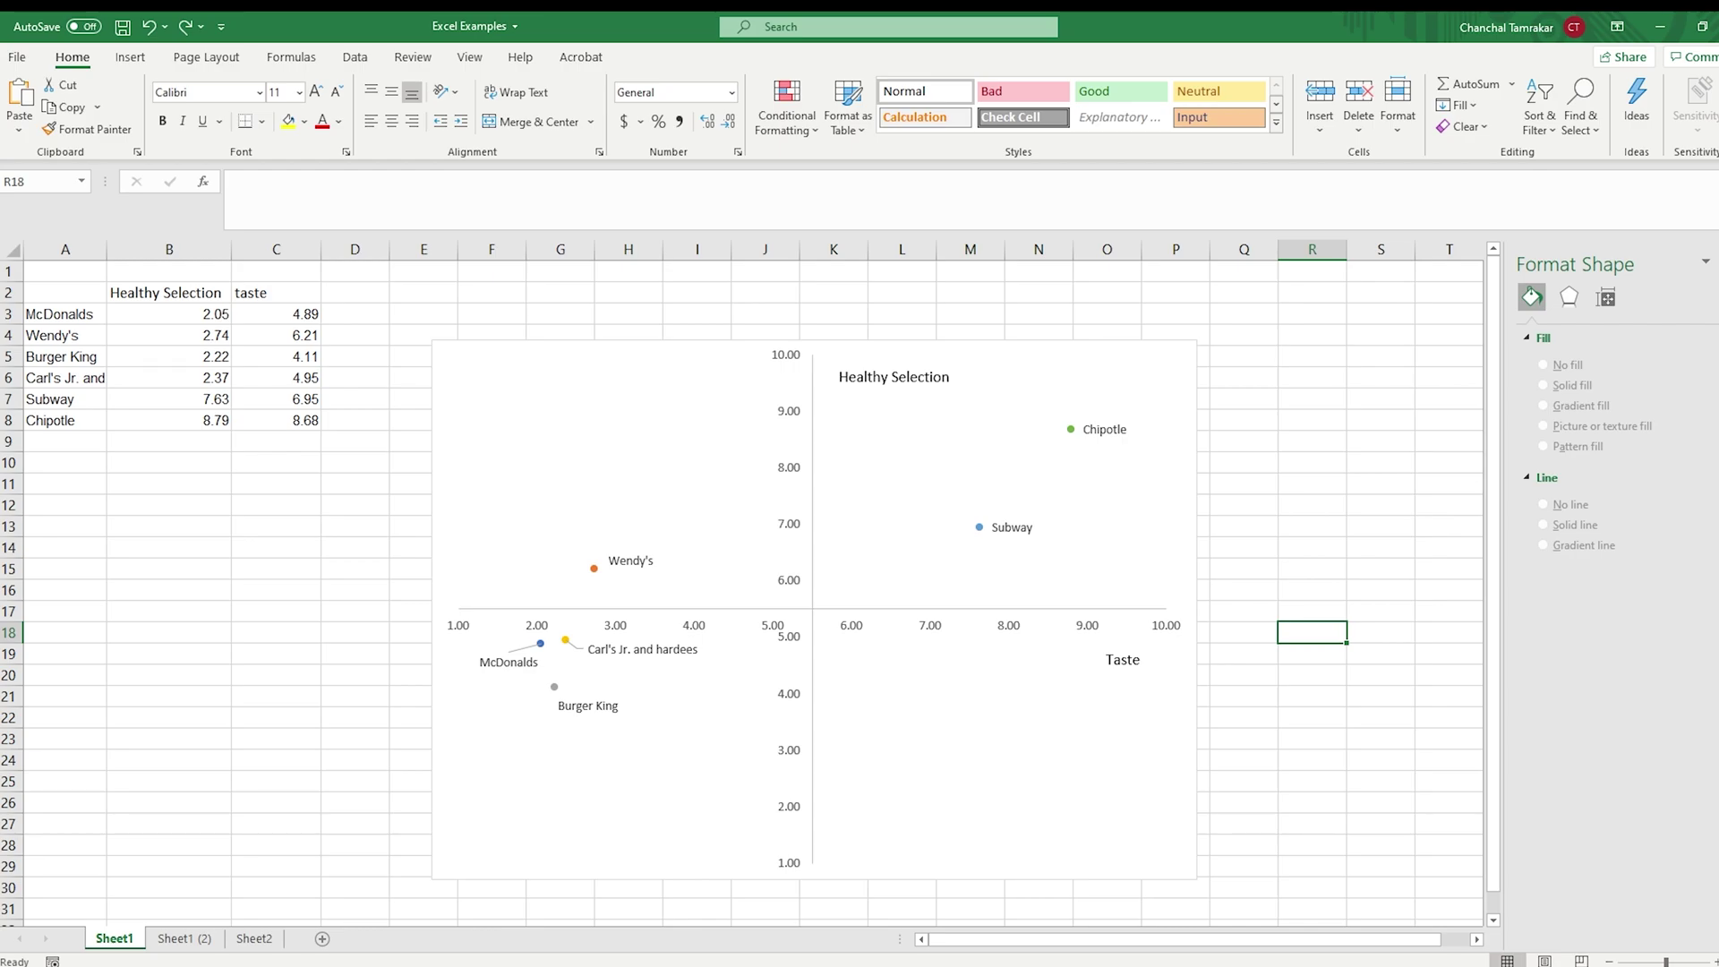
{"action": "left_click", "coordinate": [130, 58]}
{"action": "left_click", "coordinate": [849, 126]}
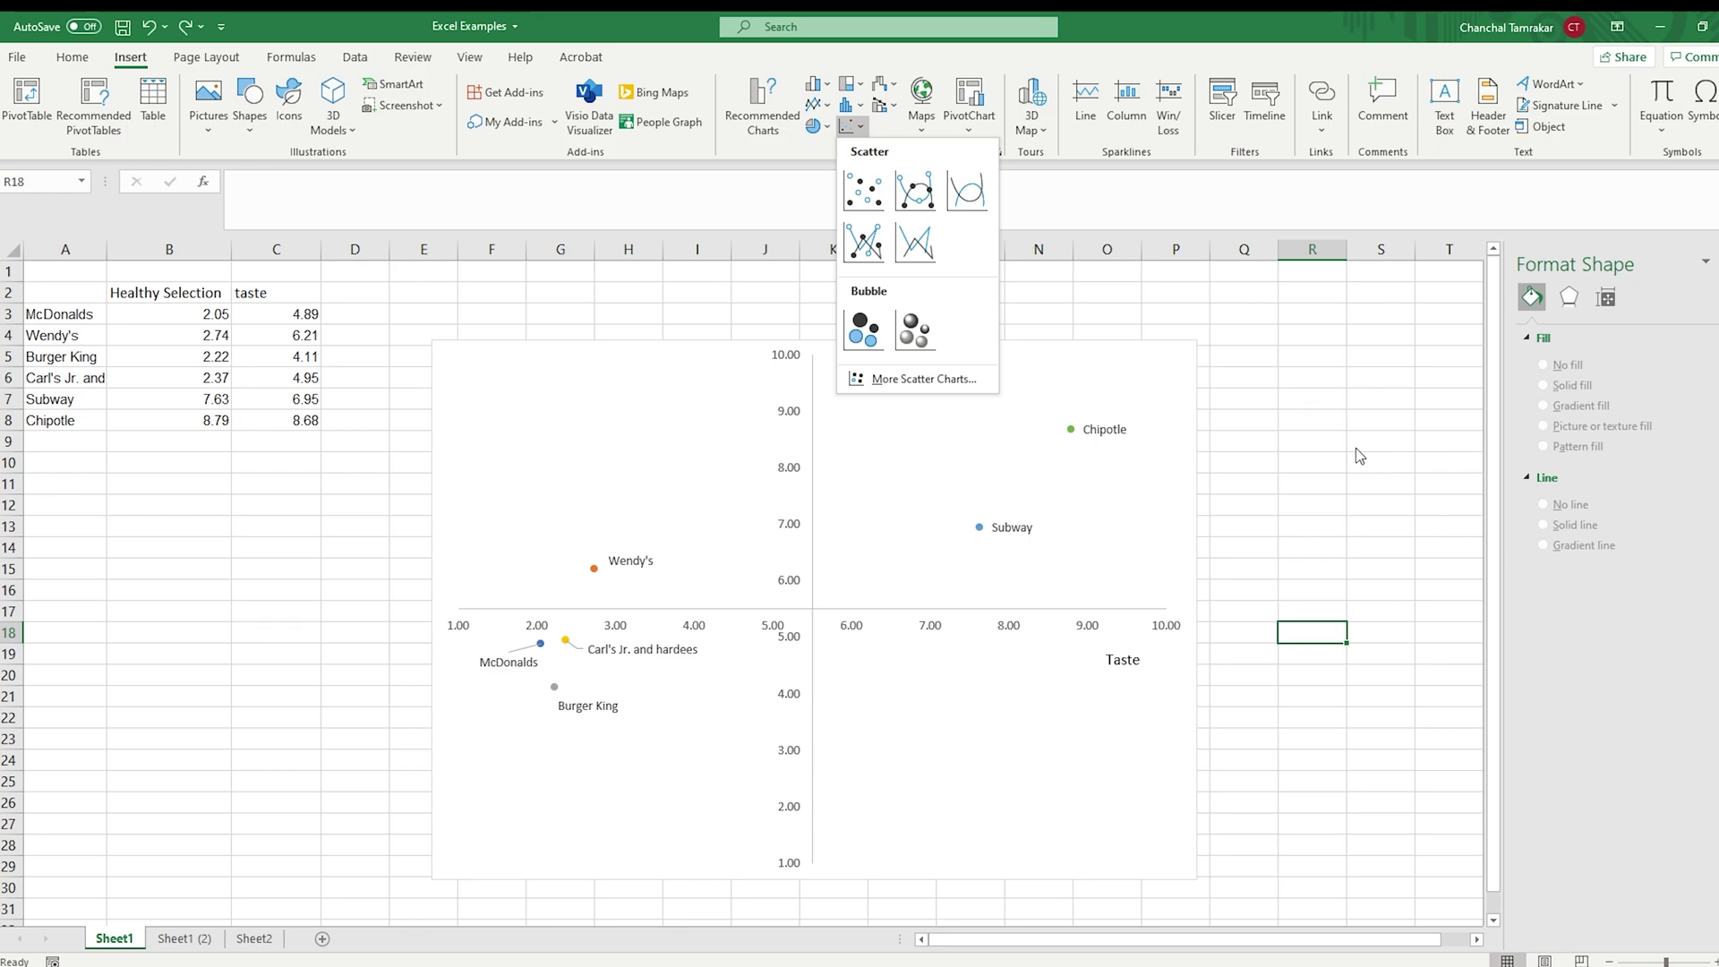
{"action": "key", "text": "Escape"}
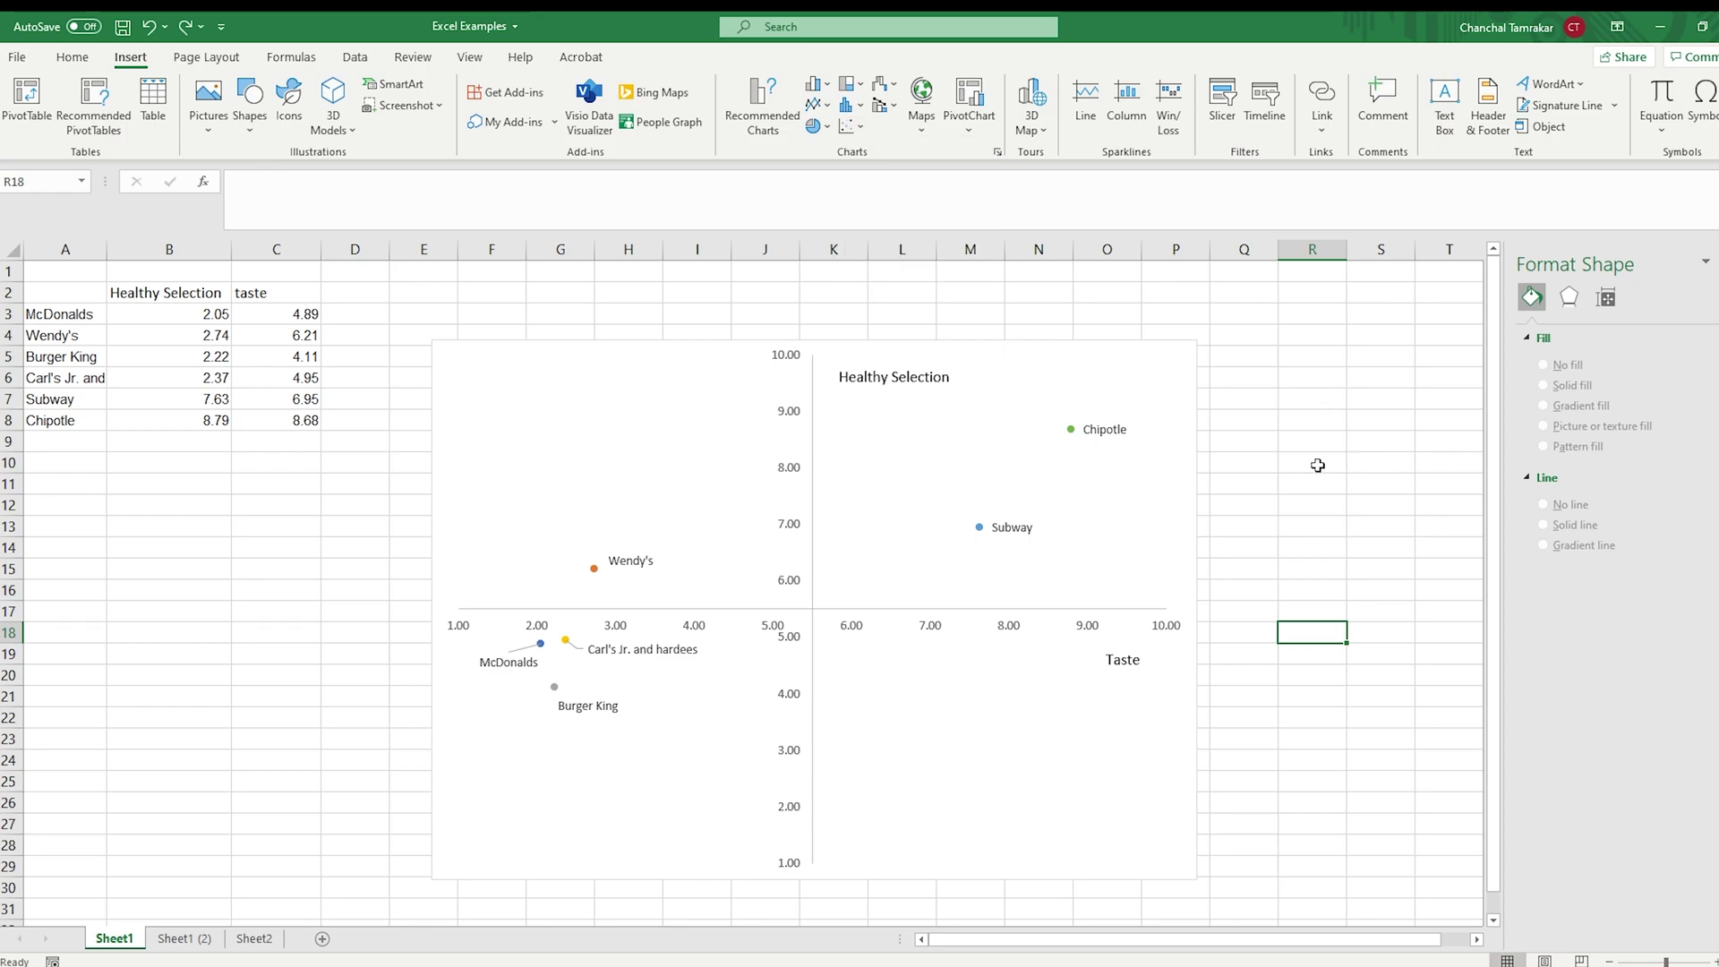
Select the green Chipotle point and display the chart elements available for it.
{"action": "mouse_move", "coordinate": [1072, 436]}
{"action": "left_click", "coordinate": [1074, 431]}
{"action": "left_click", "coordinate": [1221, 355]}
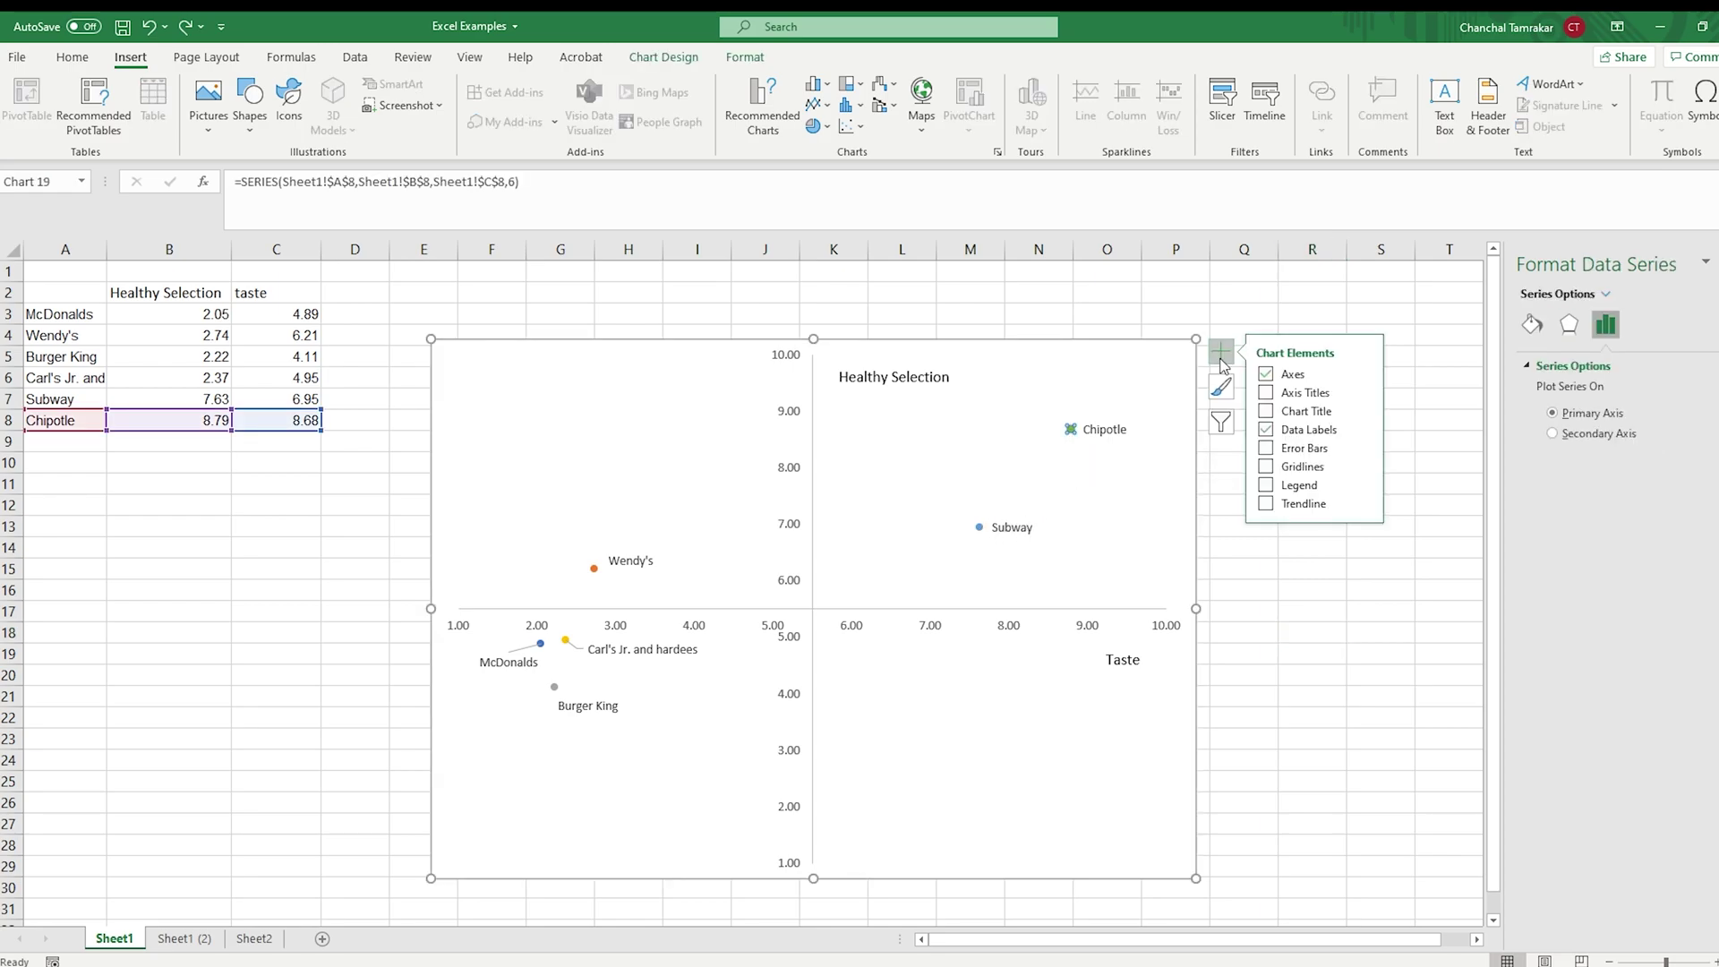